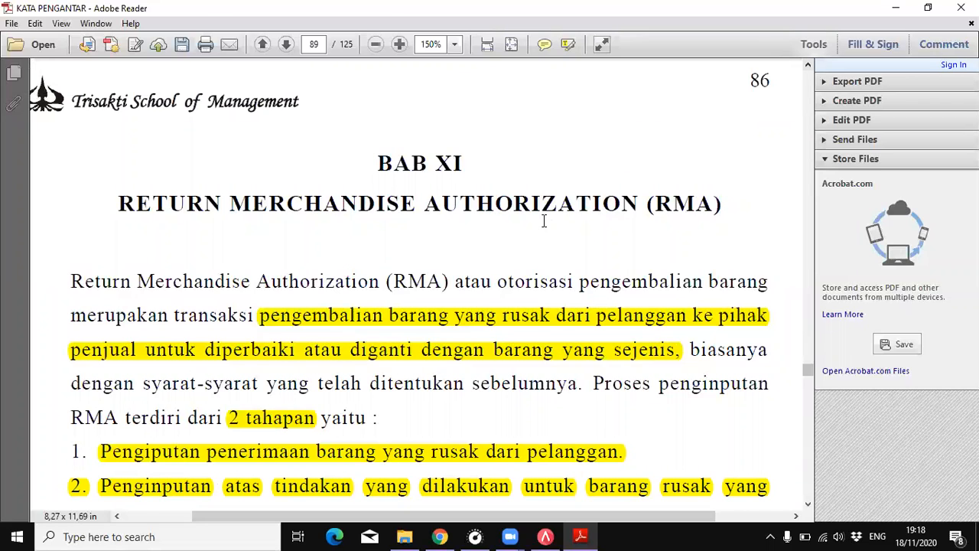
- Read the RMA introduction and first transaction in the PDF, and start a sales invoice in ACCURATE for PT PELANGGAN 2
{"action": "scroll", "coordinate": [539, 225], "scroll_direction": "down", "scroll_amount": 5}
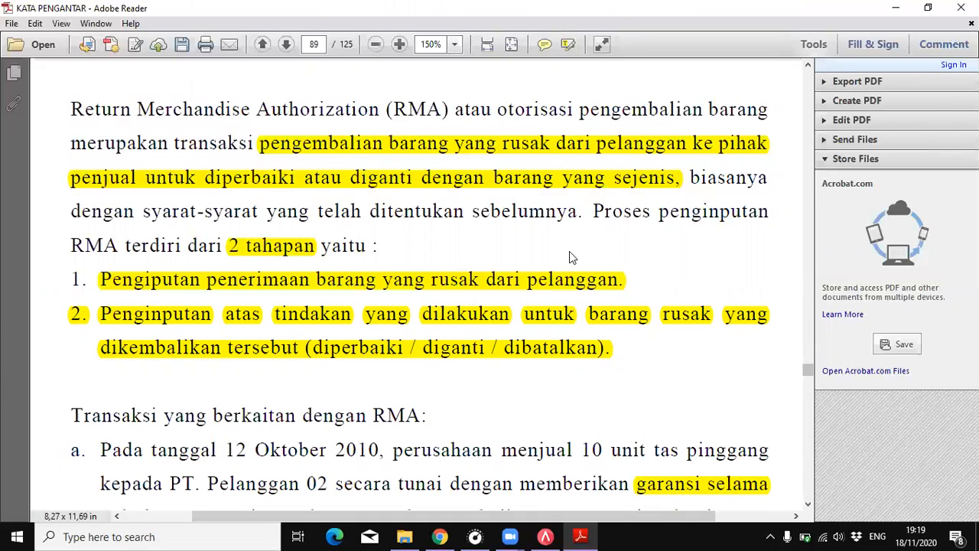
{"action": "left_click", "coordinate": [458, 282]}
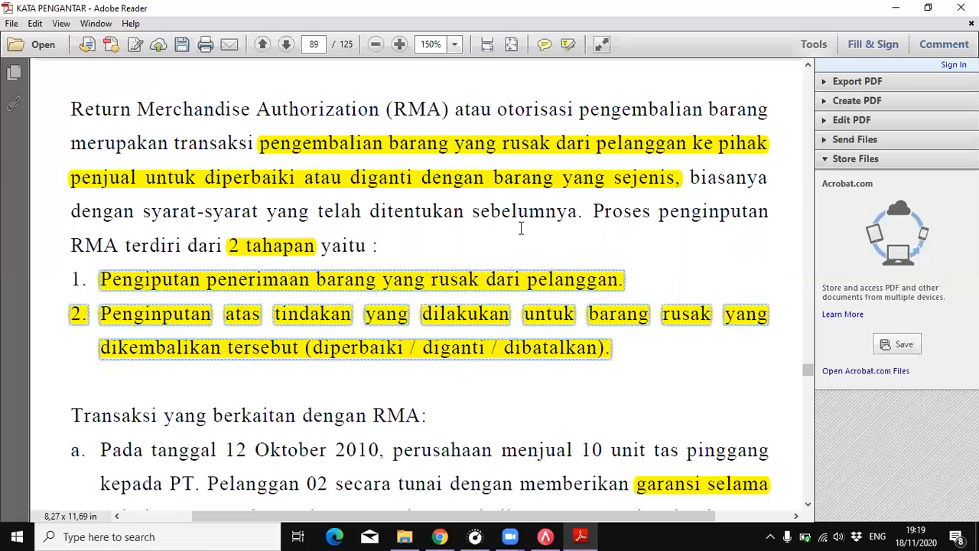
{"action": "scroll", "coordinate": [546, 282], "scroll_direction": "down", "scroll_amount": 5}
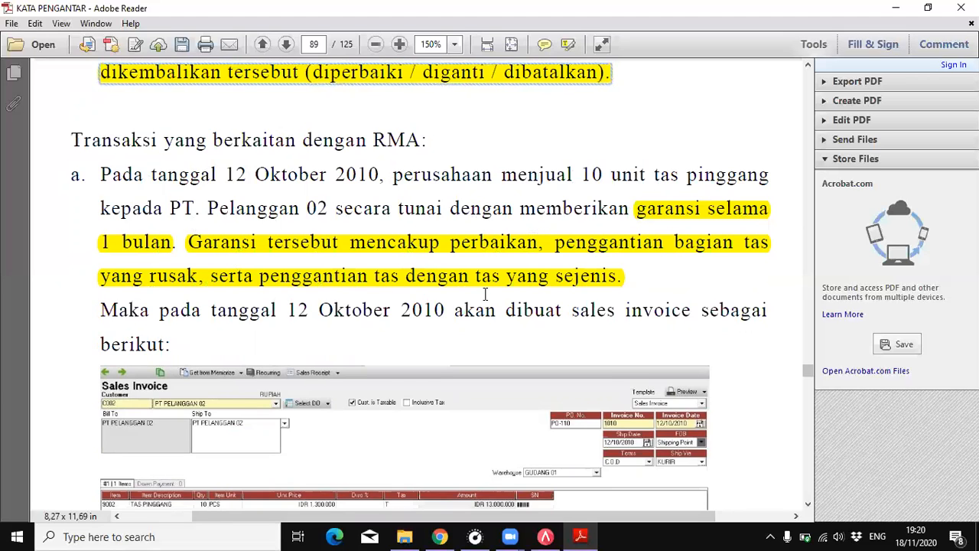
{"action": "scroll", "coordinate": [462, 272], "scroll_direction": "down", "scroll_amount": 1}
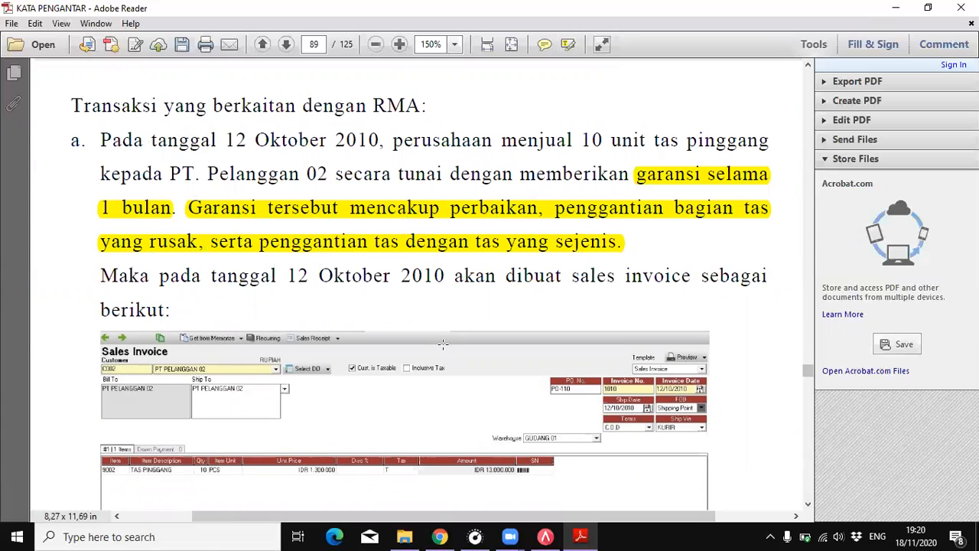
{"action": "left_click", "coordinate": [544, 536]}
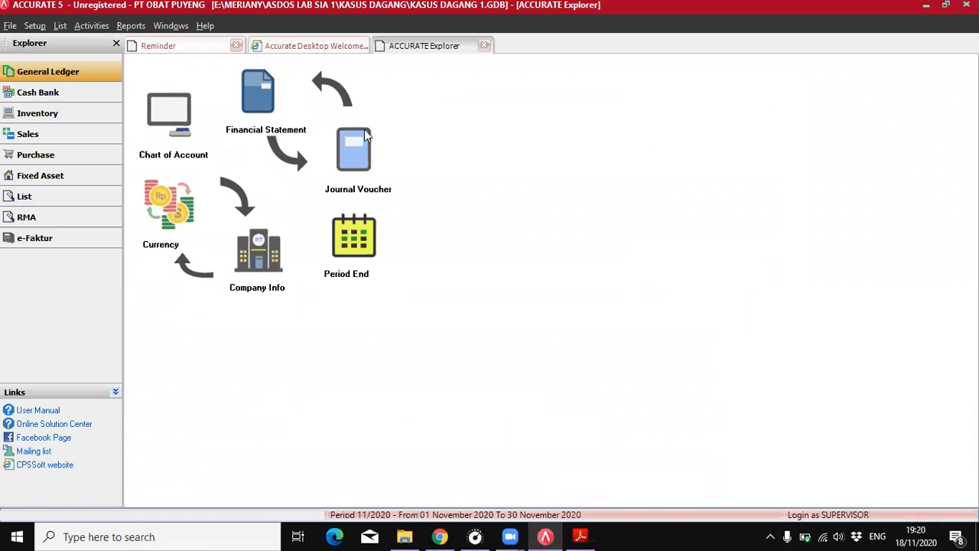
{"action": "left_click", "coordinate": [60, 136]}
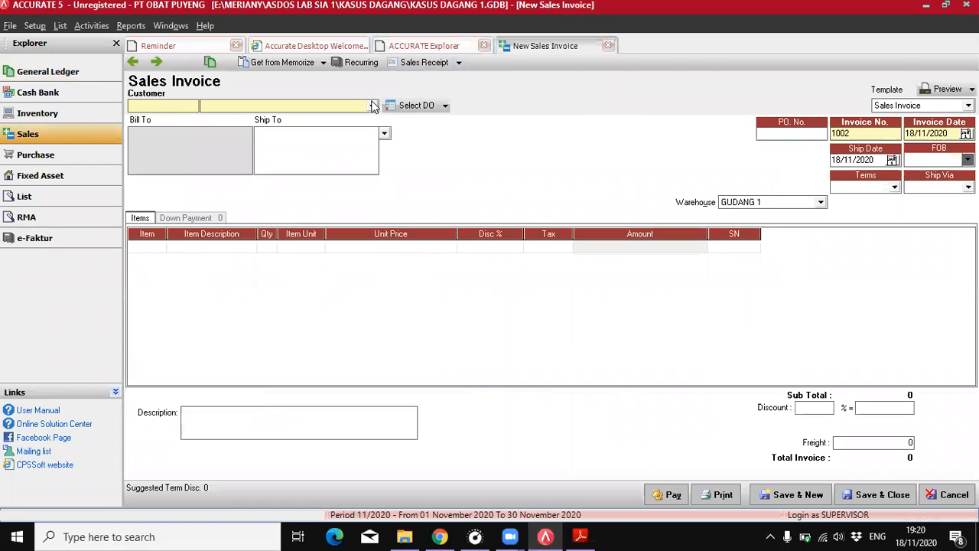
{"action": "left_click", "coordinate": [372, 107]}
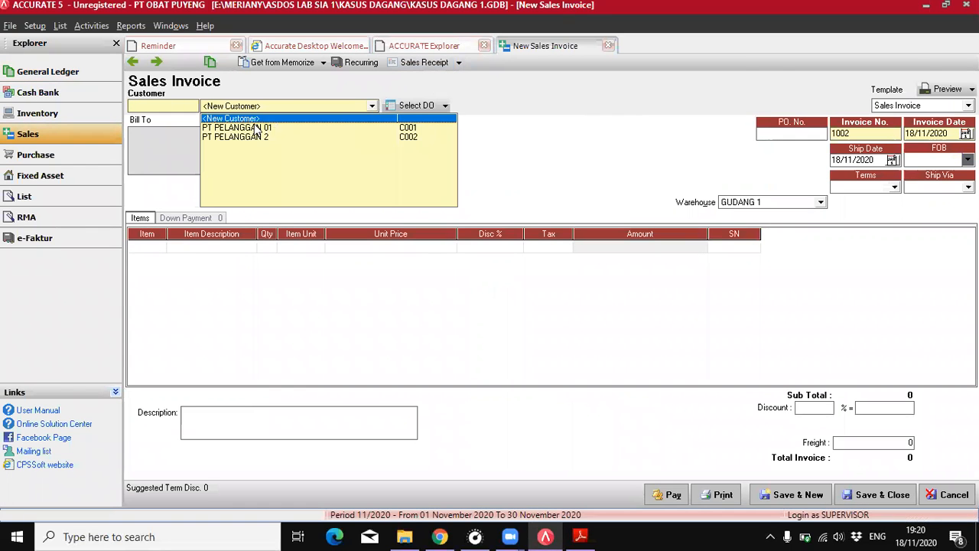
{"action": "left_click", "coordinate": [246, 136]}
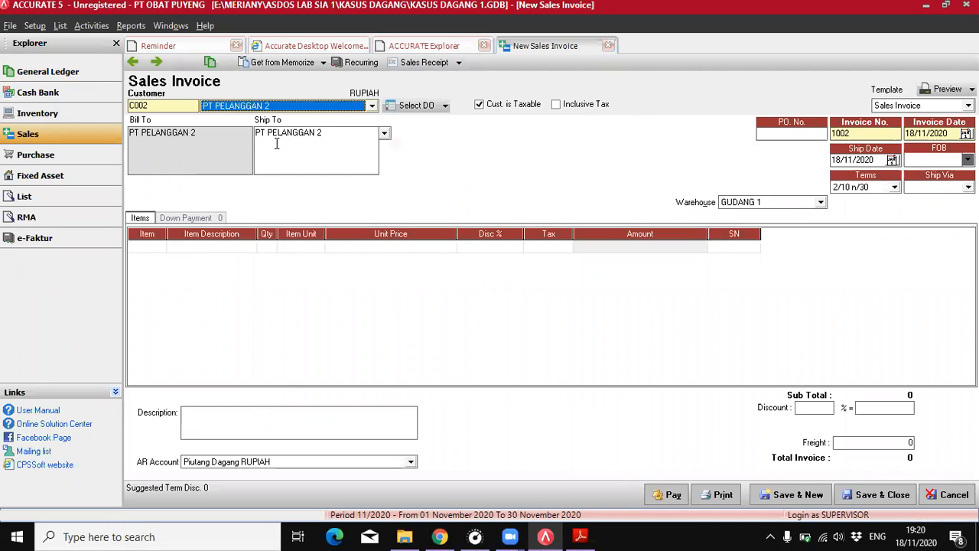
- Check the transaction date in the PDF, and set the invoice and ship dates to 12/10/2010 with C.O.D terms
{"action": "left_click", "coordinate": [575, 535]}
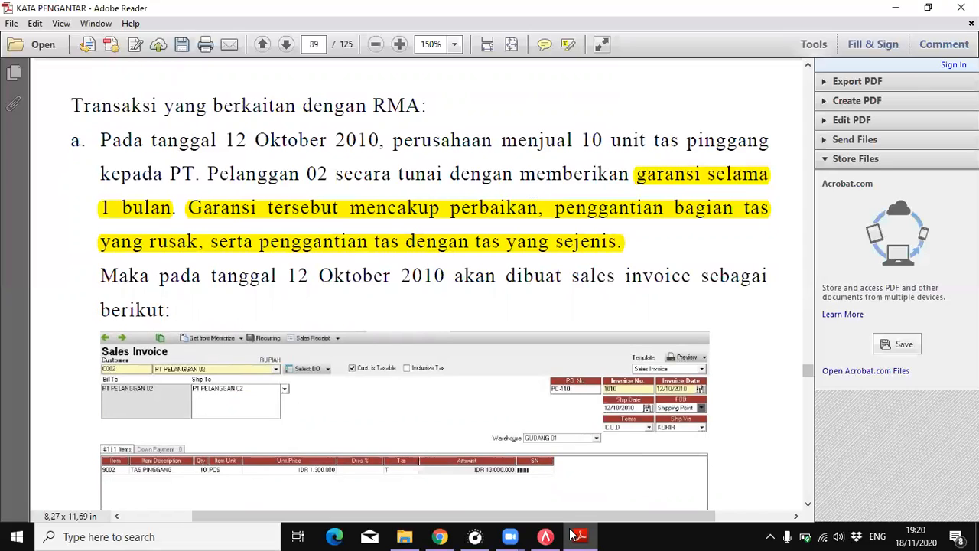
{"action": "left_click", "coordinate": [546, 536]}
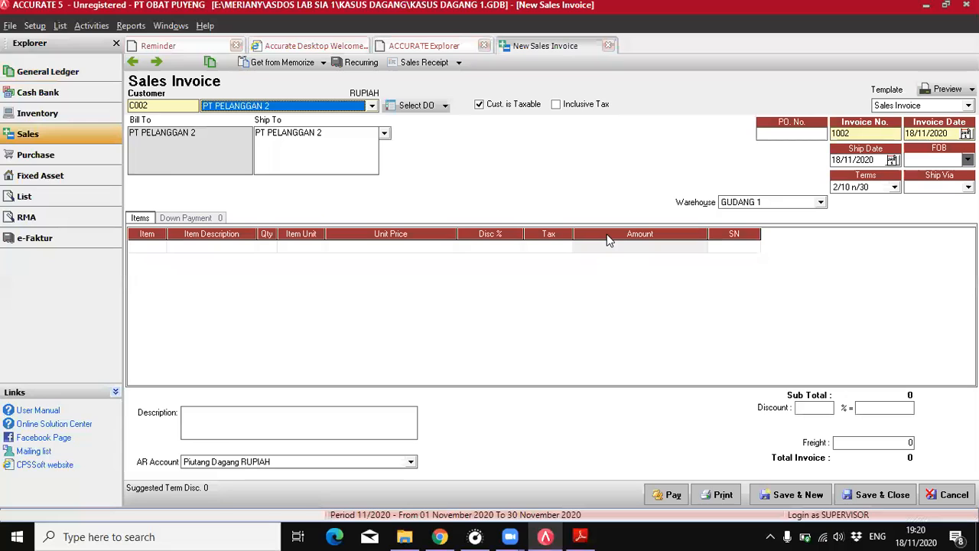
{"action": "left_click", "coordinate": [907, 133]}
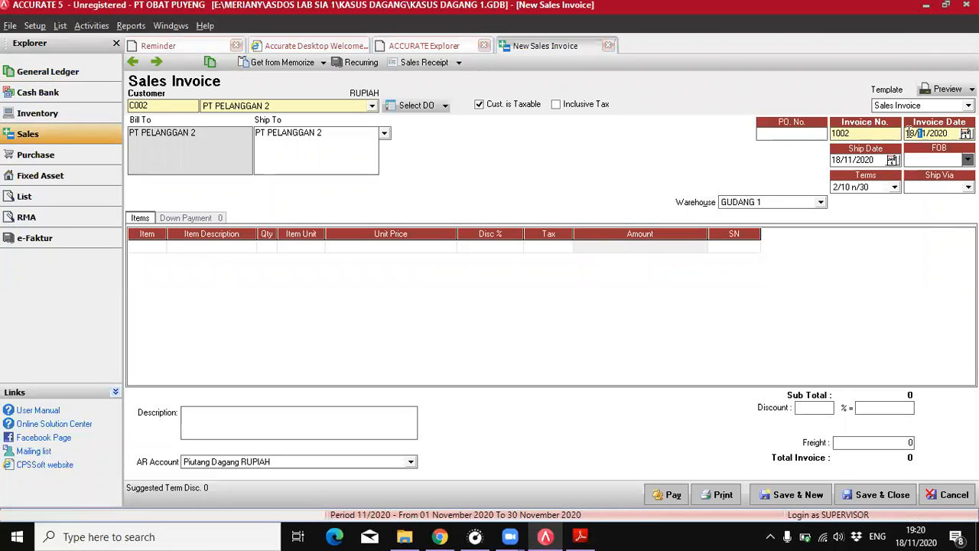
{"action": "key", "text": "BackSpace"}
{"action": "type", "text": "12/10/201"}
{"action": "left_click", "coordinate": [834, 161]}
{"action": "type", "text": "2/10/201"}
{"action": "left_click", "coordinate": [894, 189]}
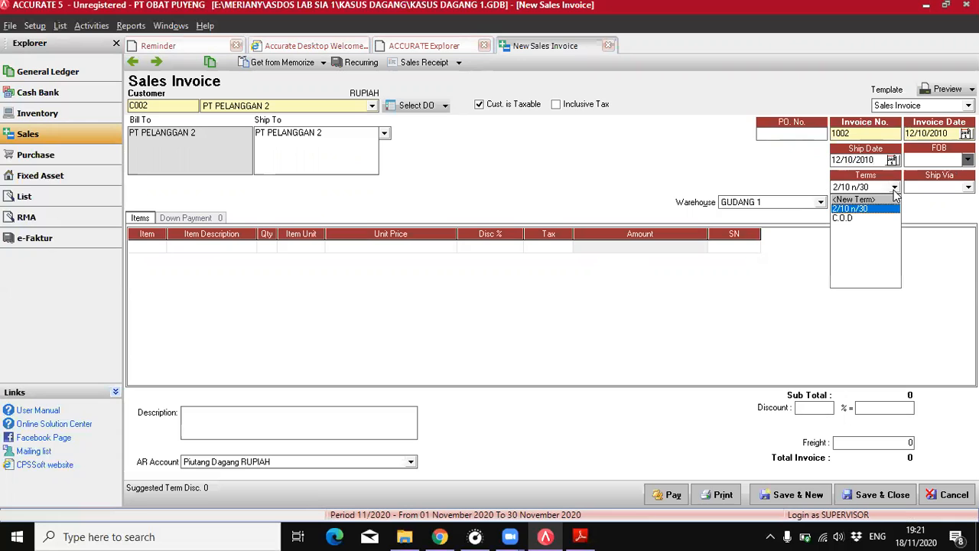
{"action": "left_click", "coordinate": [850, 215]}
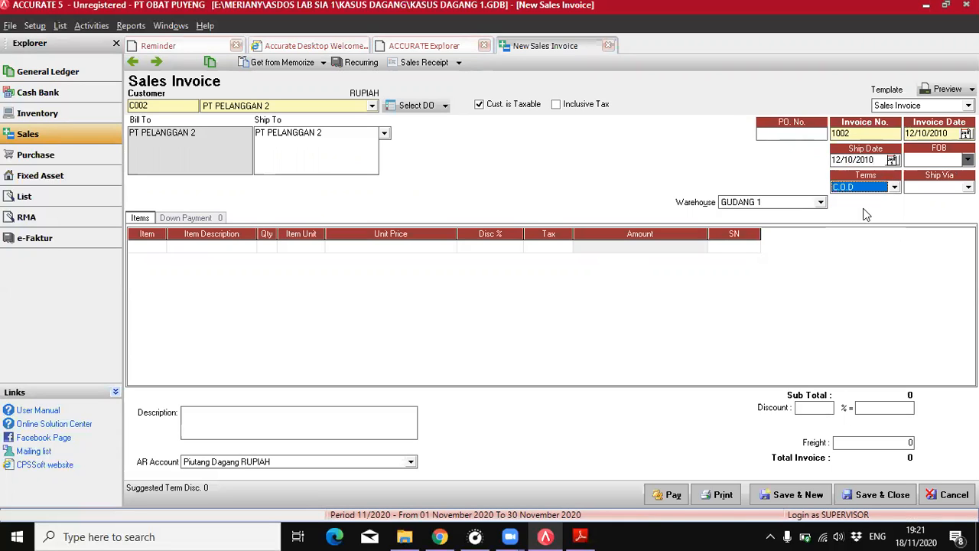
- Add item 9002 TAS PINGGANG to the first line of the sales invoice
{"action": "left_click", "coordinate": [138, 245]}
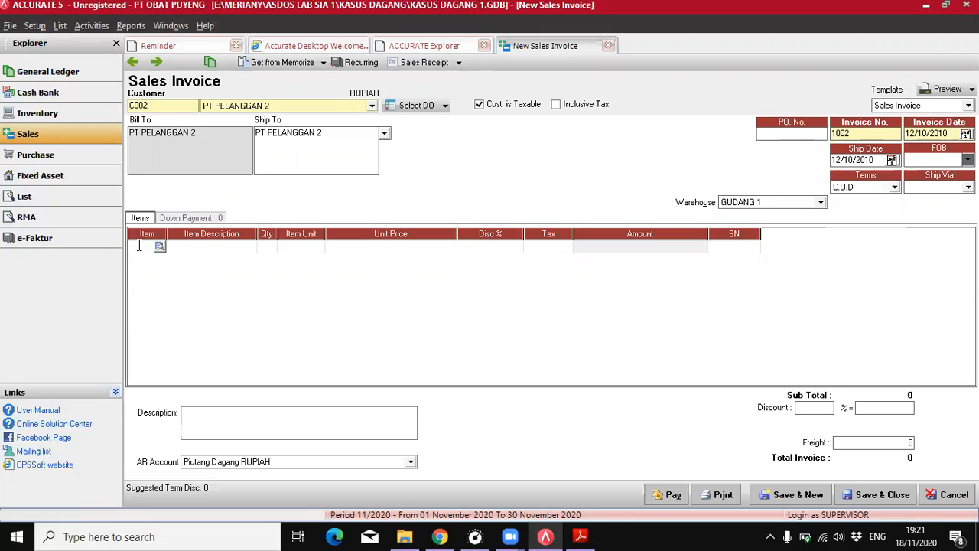
{"action": "type", "text": "1"}
{"action": "key", "text": "Return"}
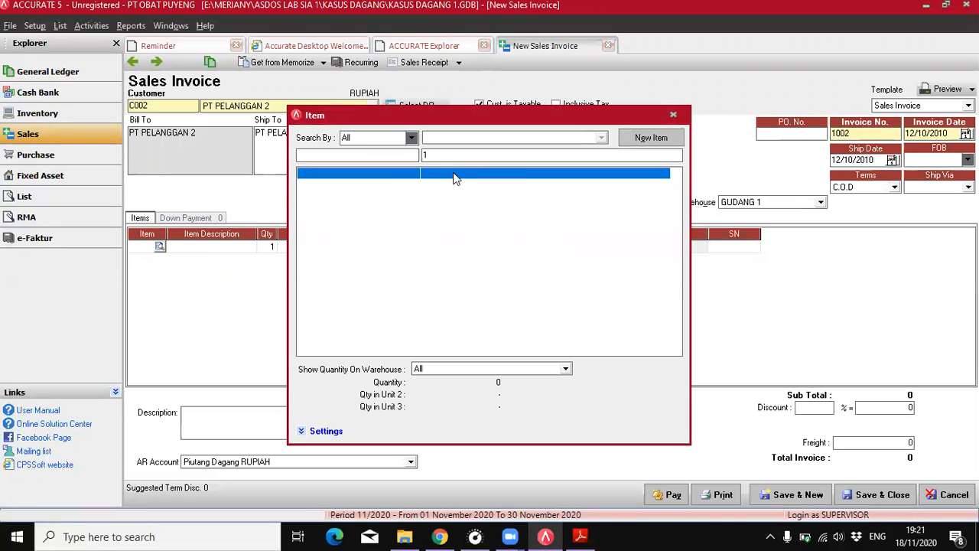
{"action": "key", "text": "BackSpace"}
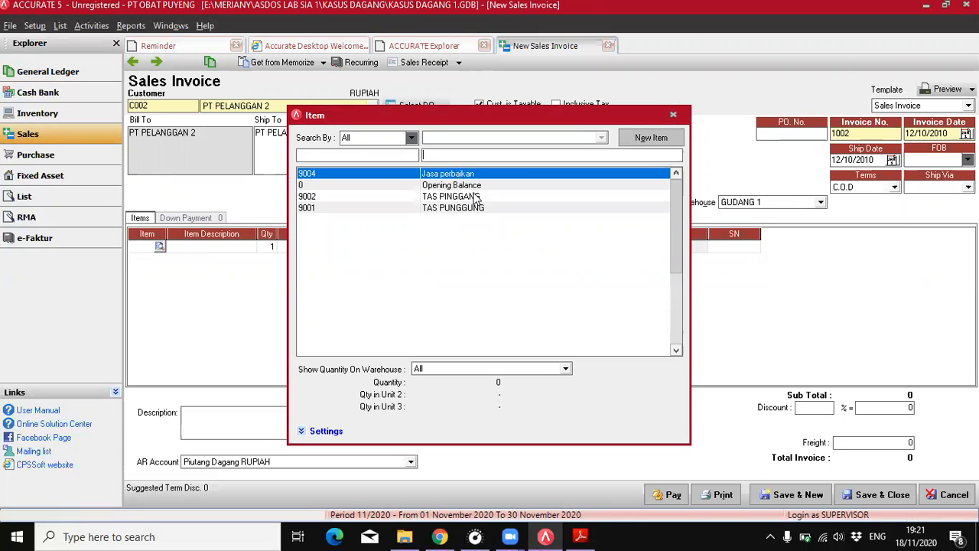
{"action": "left_click", "coordinate": [474, 196]}
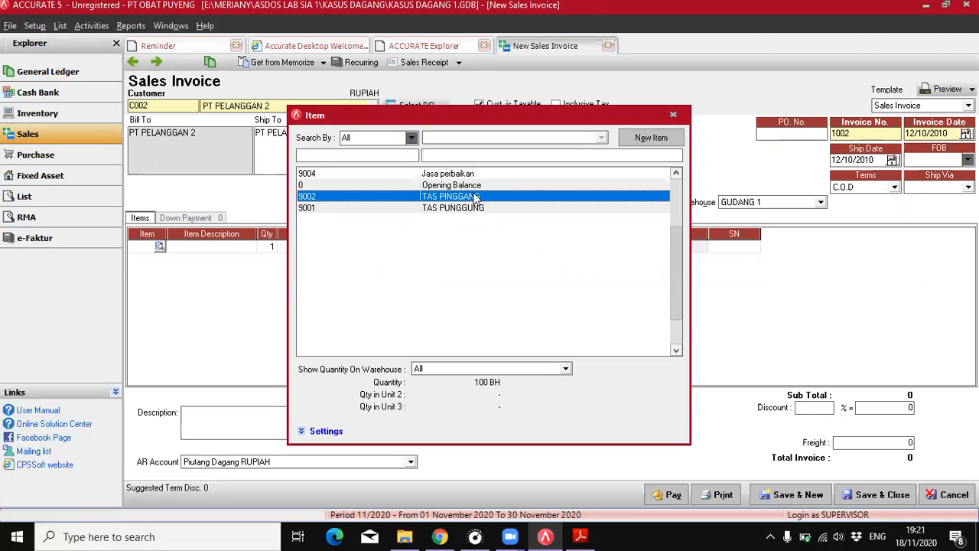
{"action": "double_click", "coordinate": [474, 195]}
- Set the TAS PINGGANG quantity to 10 and save the invoice, continuing with a blank new one
{"action": "left_click", "coordinate": [275, 247]}
{"action": "type", "text": "10"}
{"action": "key", "text": "Tab"}
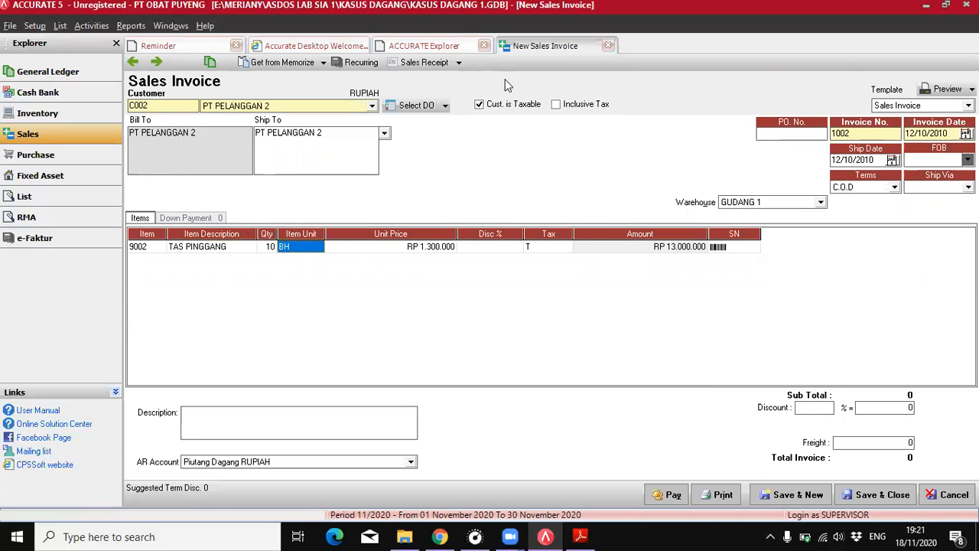
{"action": "left_click", "coordinate": [626, 248]}
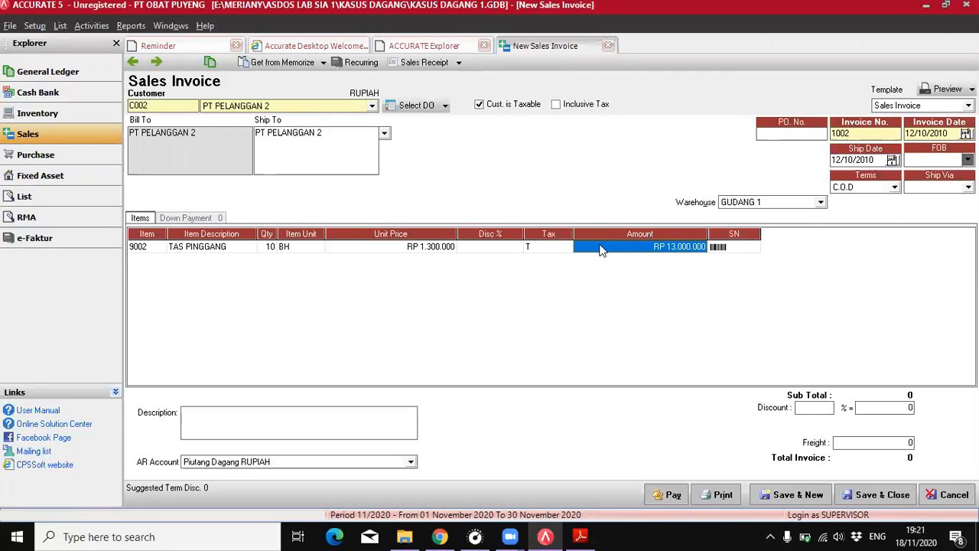
{"action": "key", "text": "Tab"}
{"action": "key", "text": "Tab"}
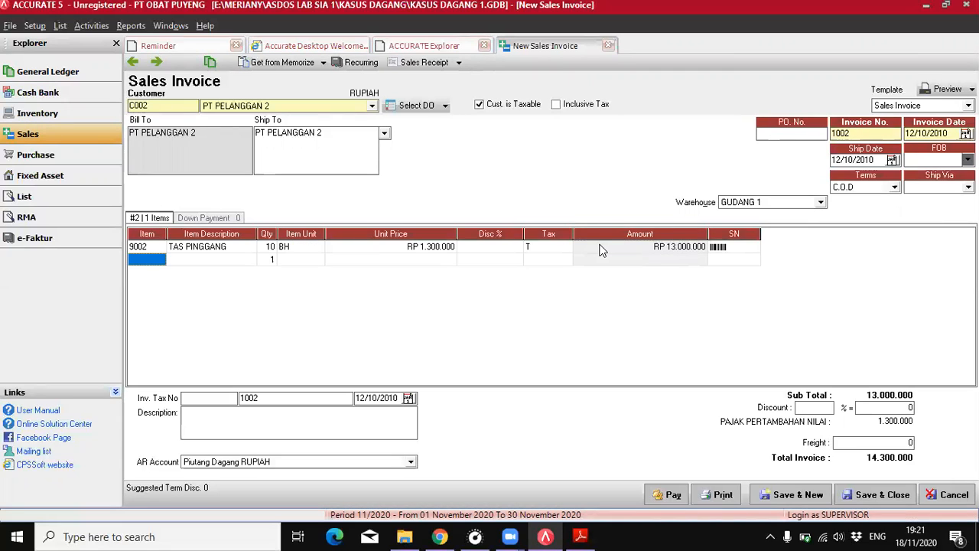
{"action": "left_click", "coordinate": [601, 249]}
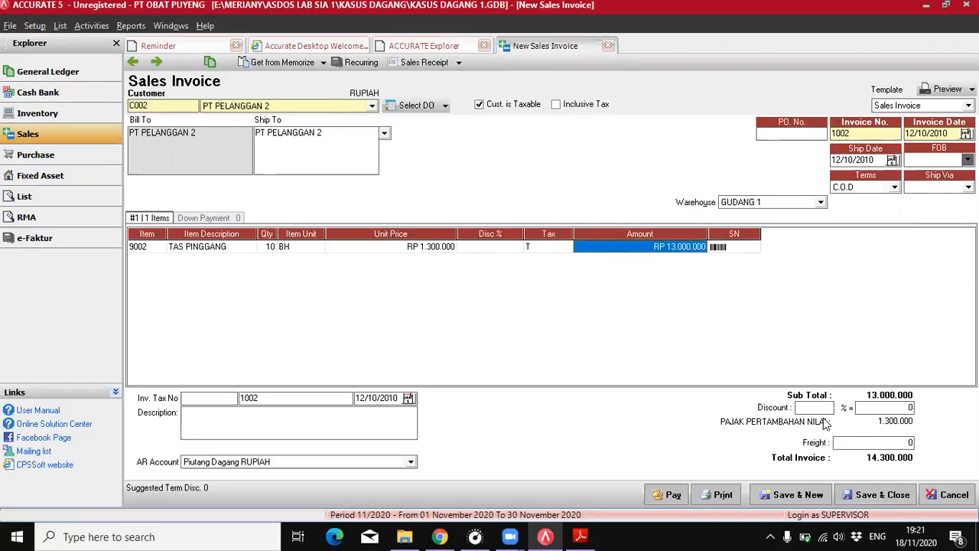
{"action": "left_click", "coordinate": [826, 495]}
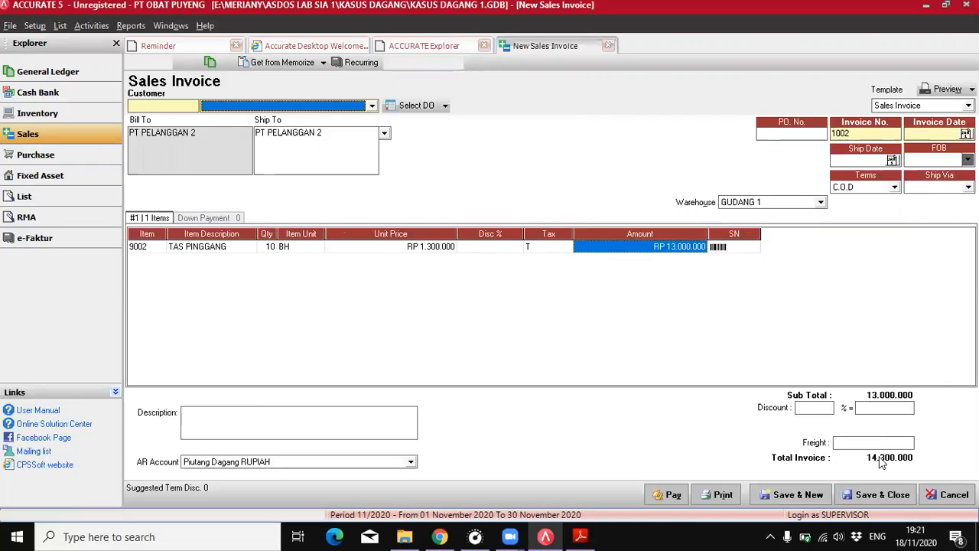
- Read the PDF's cash-sale receipt instruction, and create a sales receipt in ACCURATE from the invoice just saved
{"action": "left_click", "coordinate": [579, 536]}
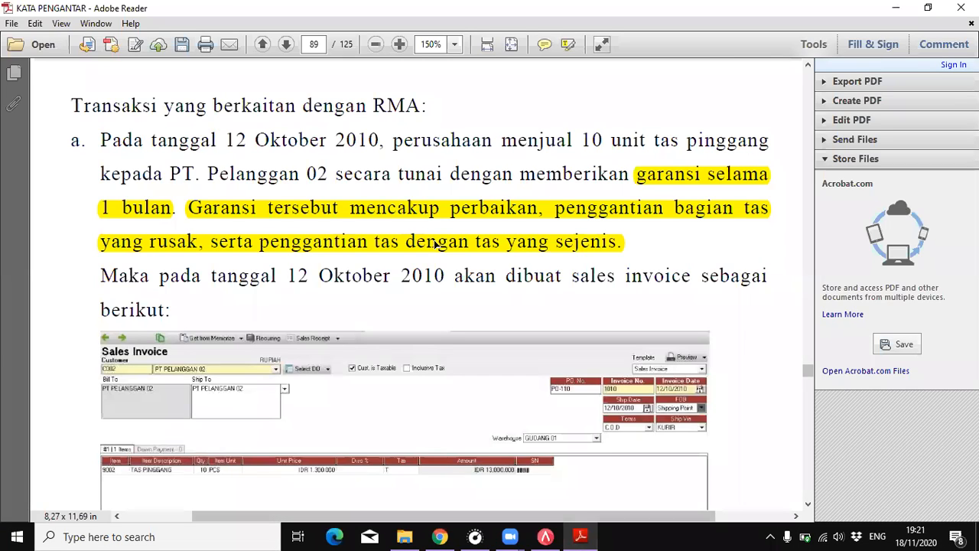
{"action": "scroll", "coordinate": [448, 252], "scroll_direction": "down", "scroll_amount": 8}
{"action": "scroll", "coordinate": [454, 268], "scroll_direction": "down", "scroll_amount": 3}
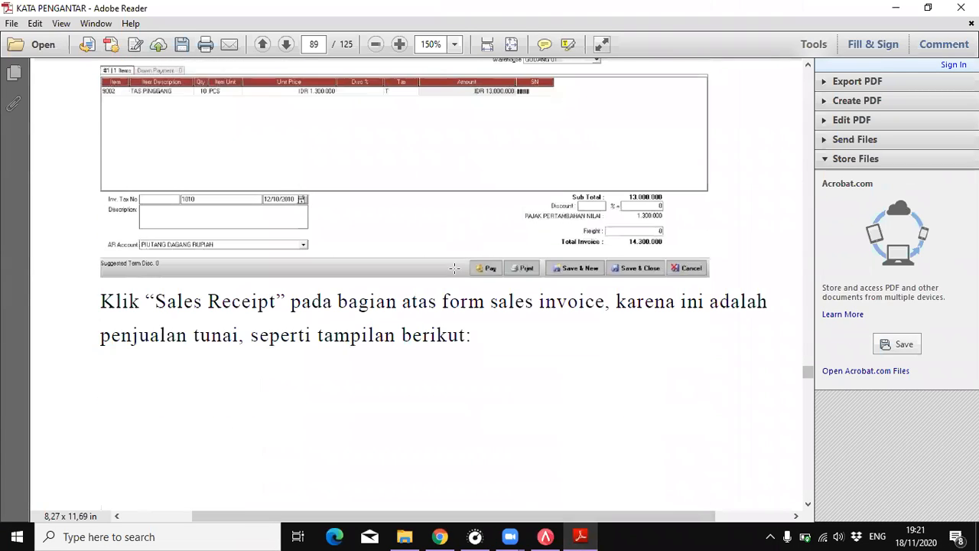
{"action": "left_click_drag", "start_coordinate": [156, 302], "coordinate": [260, 306]}
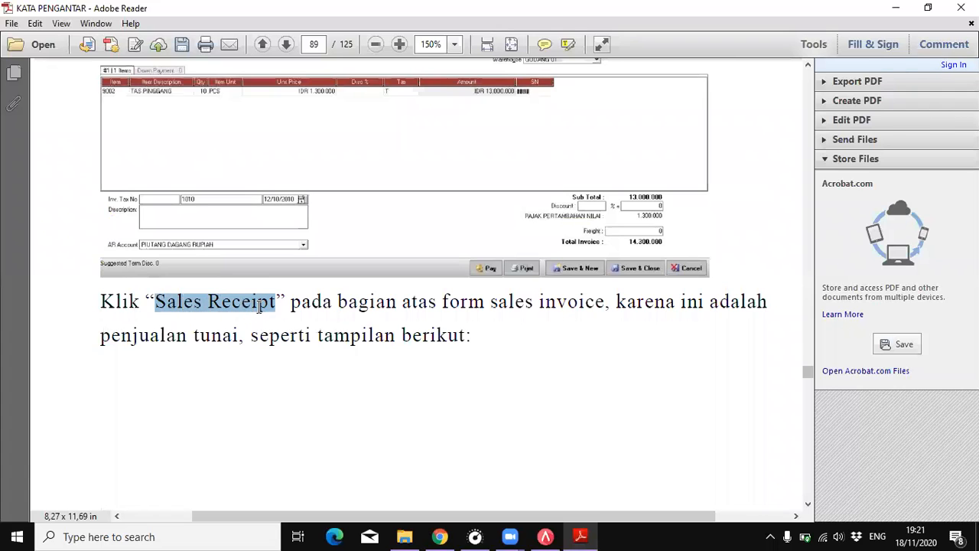
{"action": "scroll", "coordinate": [376, 332], "scroll_direction": "down", "scroll_amount": 10}
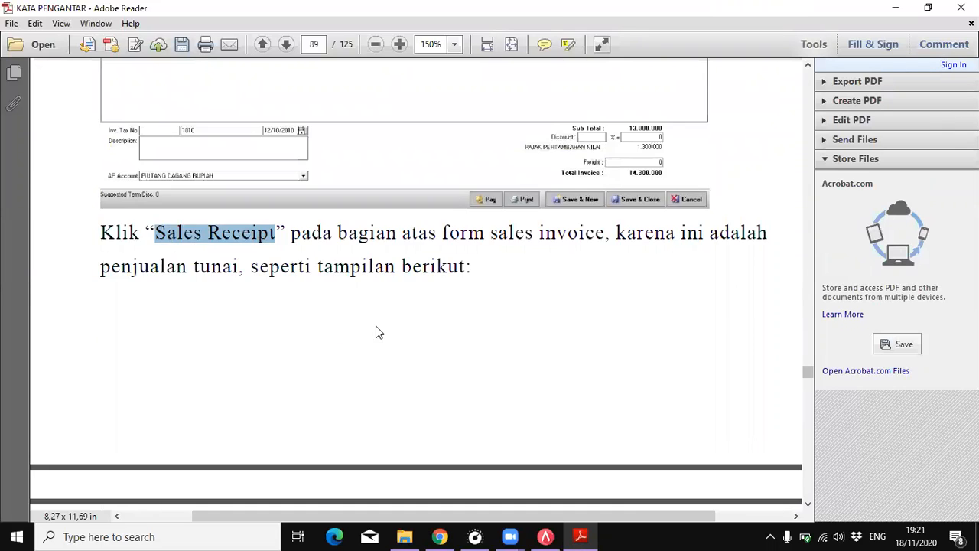
{"action": "left_click", "coordinate": [545, 536]}
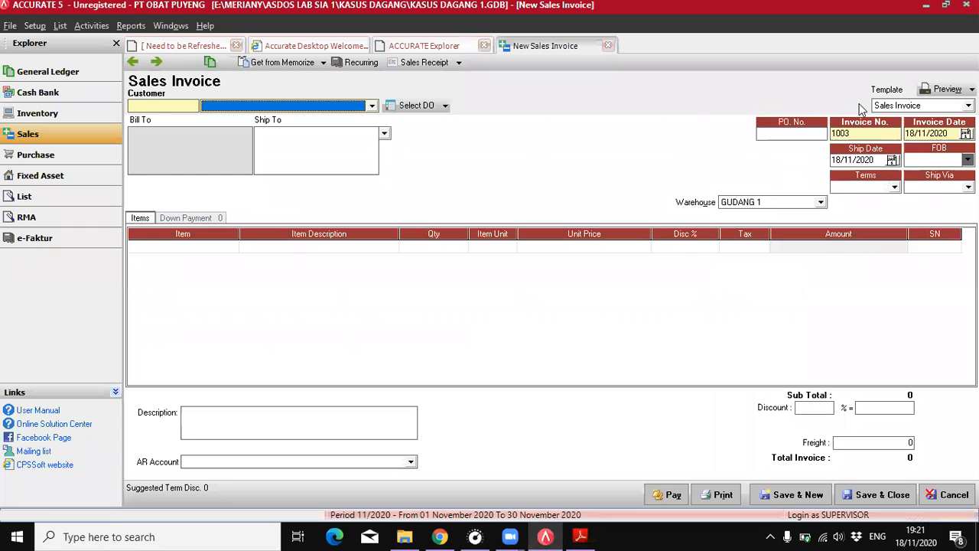
{"action": "left_click", "coordinate": [133, 61]}
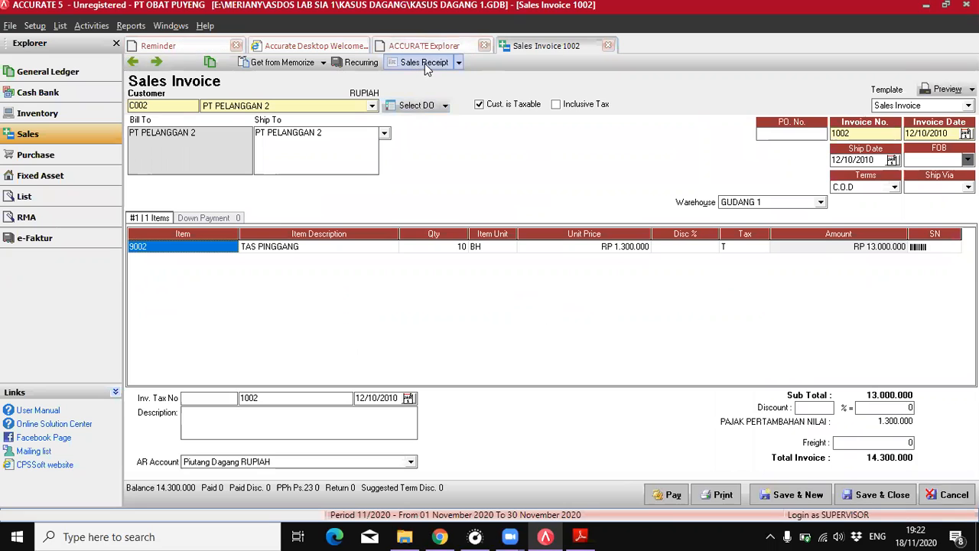
{"action": "left_click", "coordinate": [425, 64]}
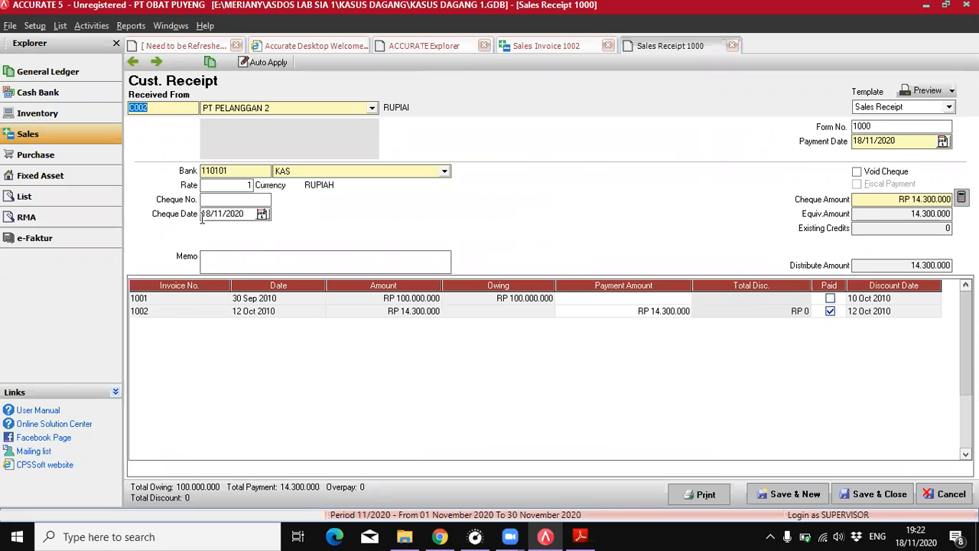
- Set the receipt's cheque date and payment date to 12/10/2010 and save it, continuing with a blank new receipt
{"action": "left_click_drag", "start_coordinate": [202, 217], "coordinate": [214, 214]}
{"action": "type", "text": "12/10/2010"}
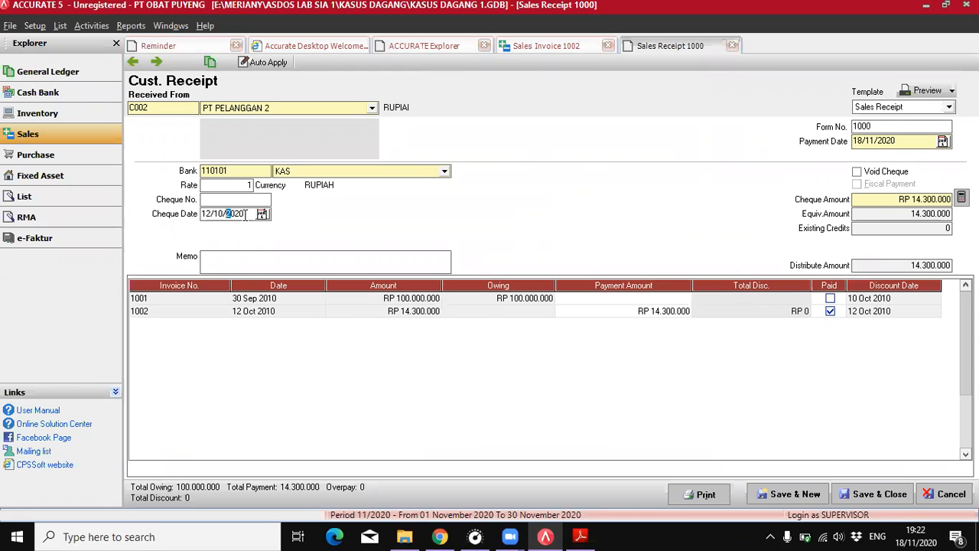
{"action": "left_click", "coordinate": [855, 143]}
{"action": "type", "text": "1210202"}
{"action": "key", "text": "Left"}
{"action": "type", "text": "10"}
{"action": "left_click", "coordinate": [777, 495]}
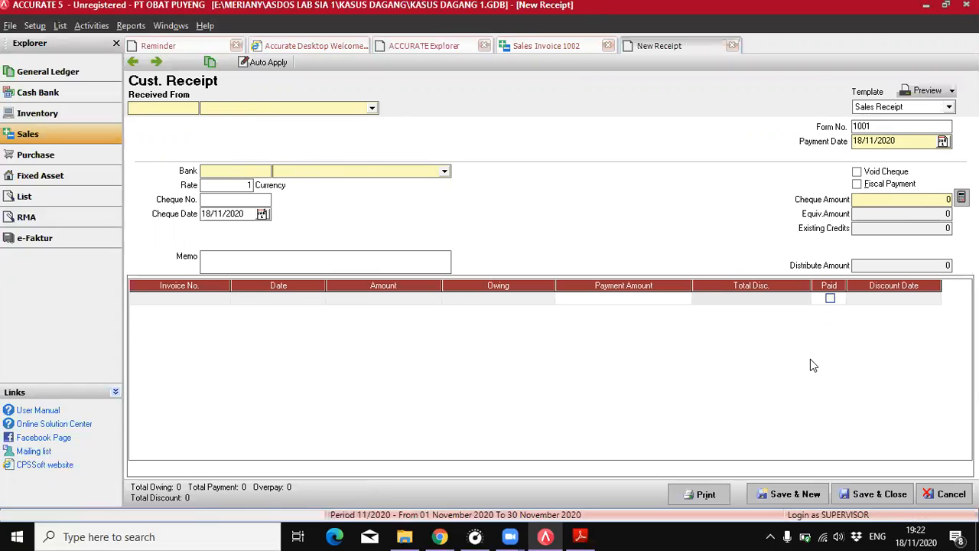
- Examine the receipt example and the 01 November 2010 claim by PT Pelanggan 02 for damaged bags in the PDF
{"action": "left_click", "coordinate": [580, 537]}
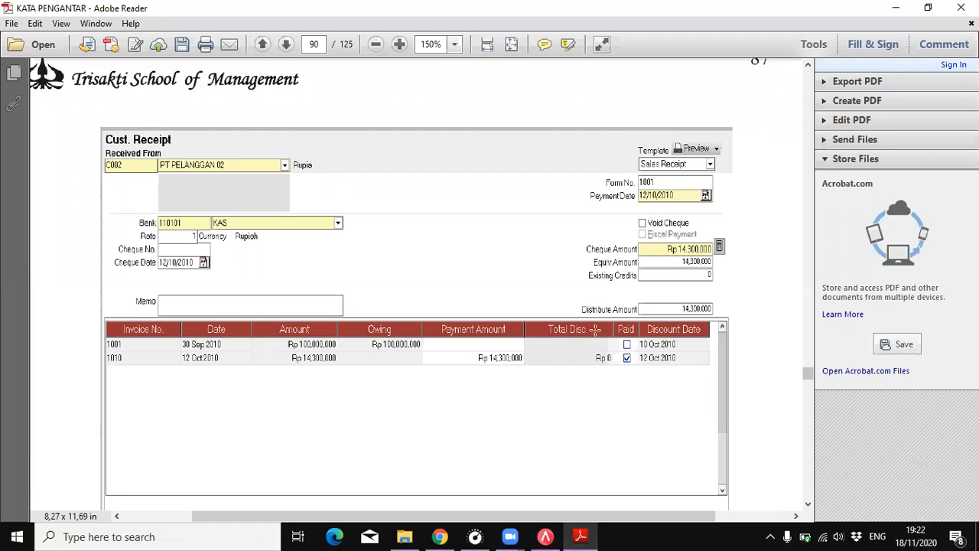
{"action": "scroll", "coordinate": [595, 321], "scroll_direction": "down", "scroll_amount": 5}
{"action": "scroll", "coordinate": [595, 322], "scroll_direction": "down", "scroll_amount": 6}
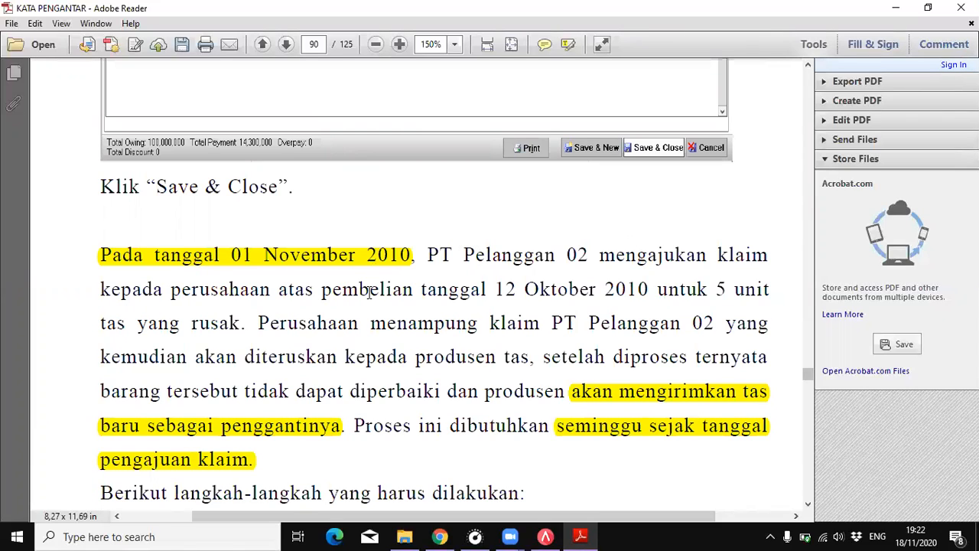
{"action": "left_click", "coordinate": [503, 290]}
{"action": "left_click_drag", "start_coordinate": [614, 288], "coordinate": [764, 289]}
{"action": "left_click_drag", "start_coordinate": [101, 323], "coordinate": [245, 324]}
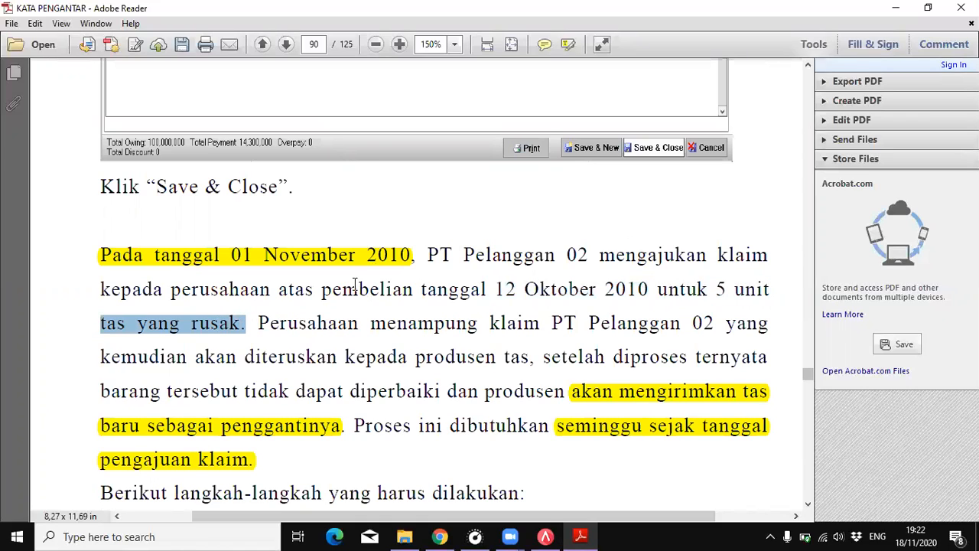
{"action": "scroll", "coordinate": [482, 370], "scroll_direction": "down", "scroll_amount": 2}
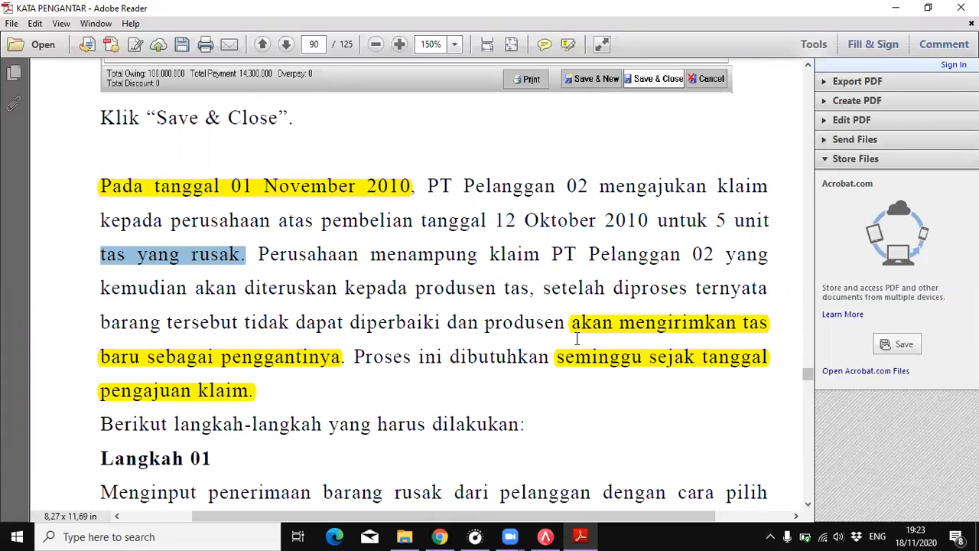
- Read the PDF's Langkah 01 instructions, and create a new RMA in ACCURATE dated 01/11/2010
{"action": "scroll", "coordinate": [525, 357], "scroll_direction": "down", "scroll_amount": 3}
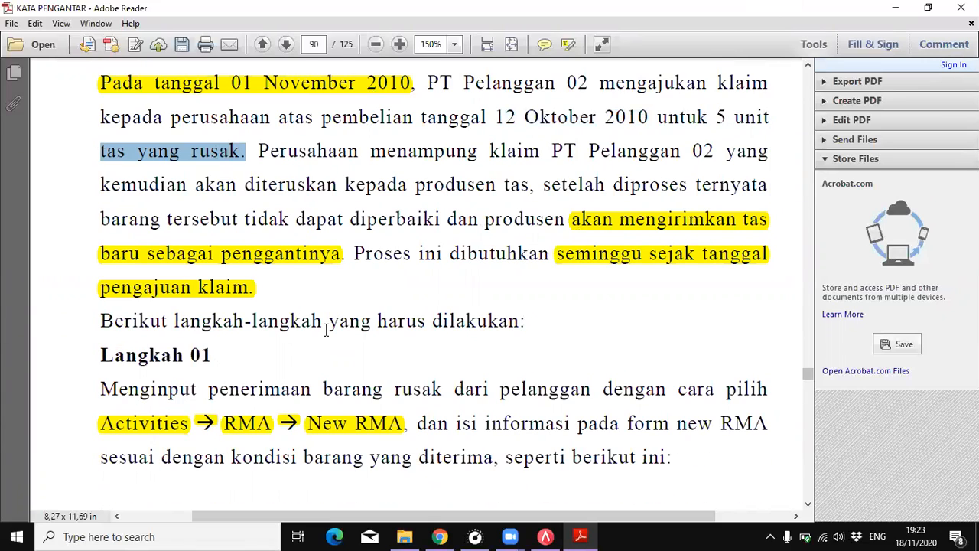
{"action": "scroll", "coordinate": [323, 328], "scroll_direction": "down", "scroll_amount": 4}
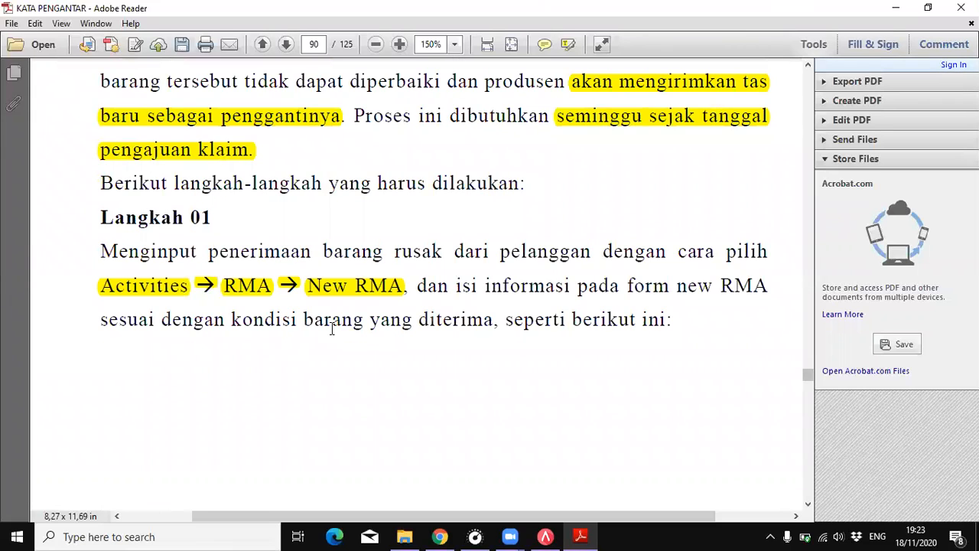
{"action": "left_click", "coordinate": [548, 535]}
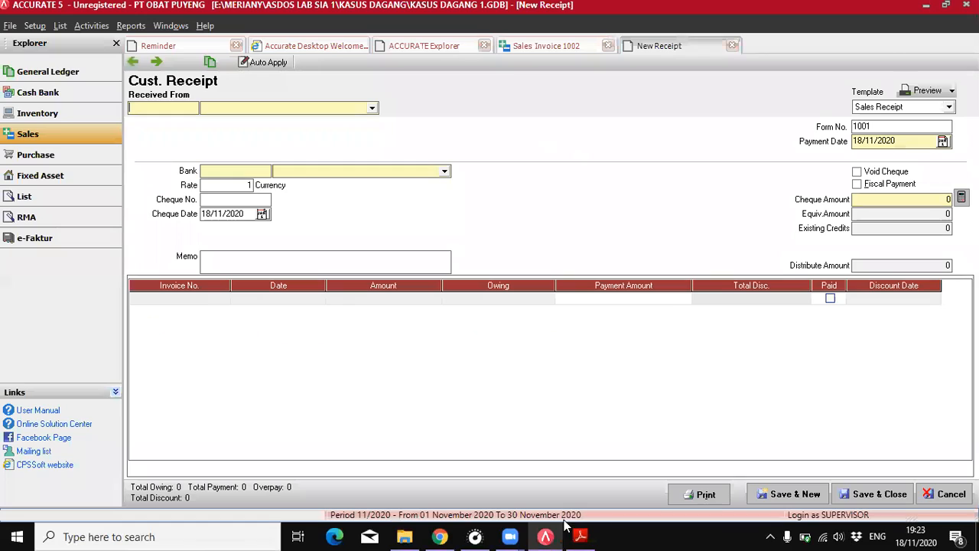
{"action": "left_click", "coordinate": [61, 223]}
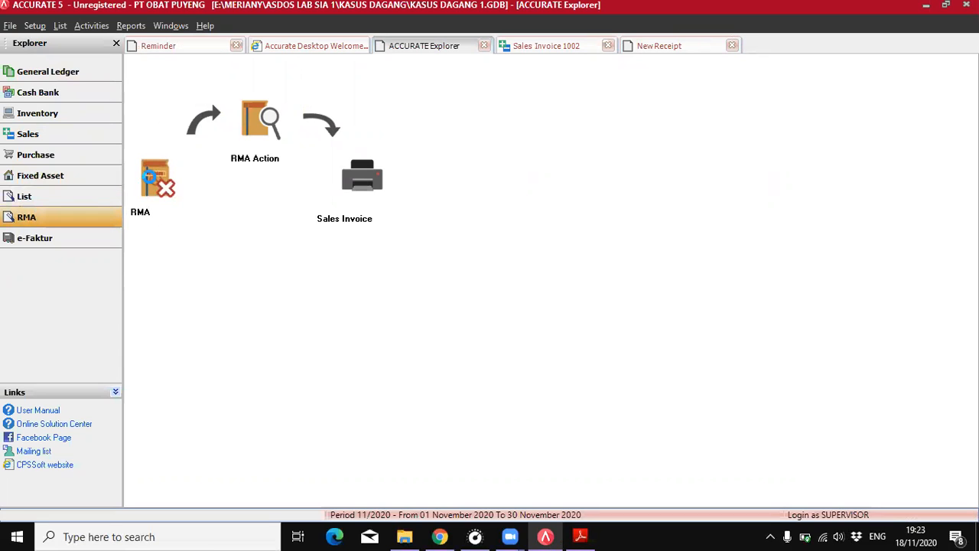
{"action": "left_click", "coordinate": [162, 177]}
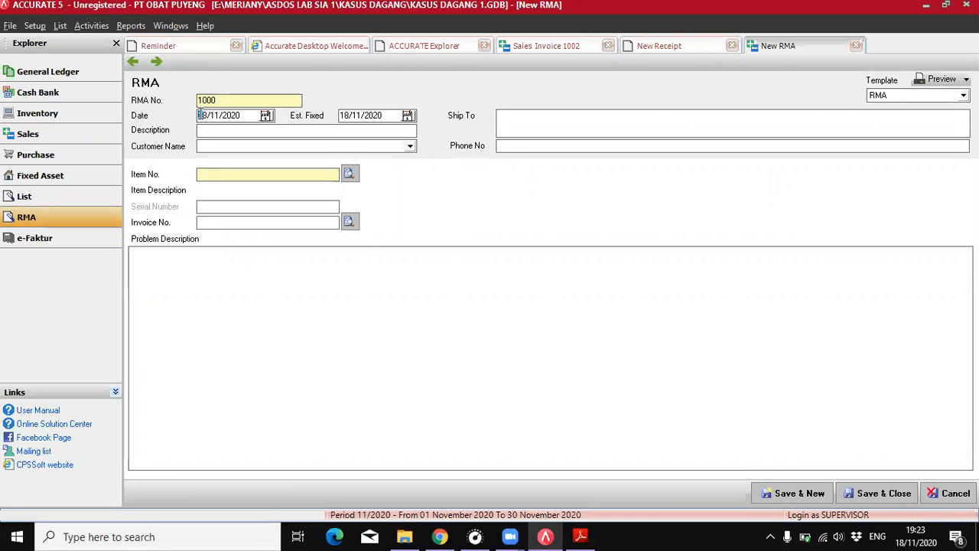
{"action": "type", "text": "1111201"}
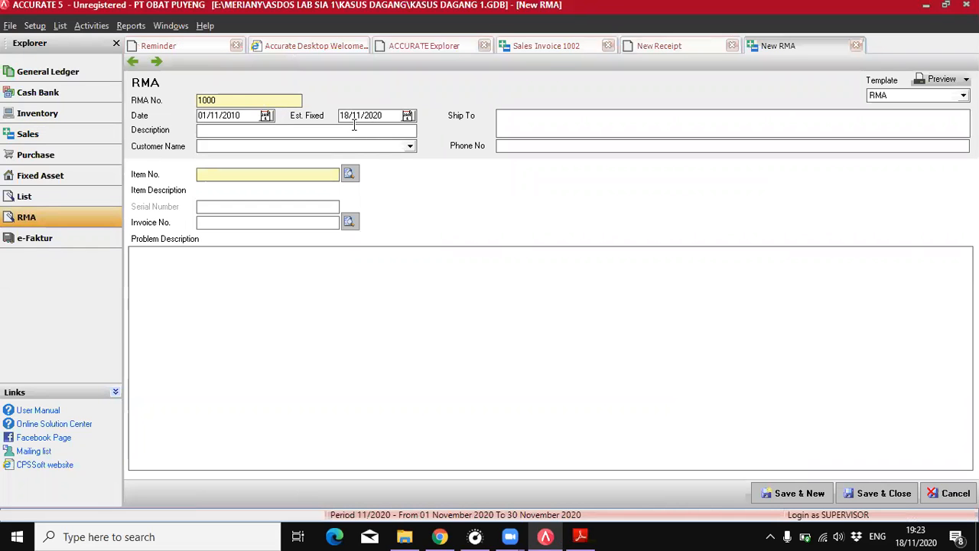
- Recheck the claim's processing period in the PDF, and set the RMA's estimated fixed date in ACCURATE to 08/11/2010
{"action": "left_click", "coordinate": [580, 536]}
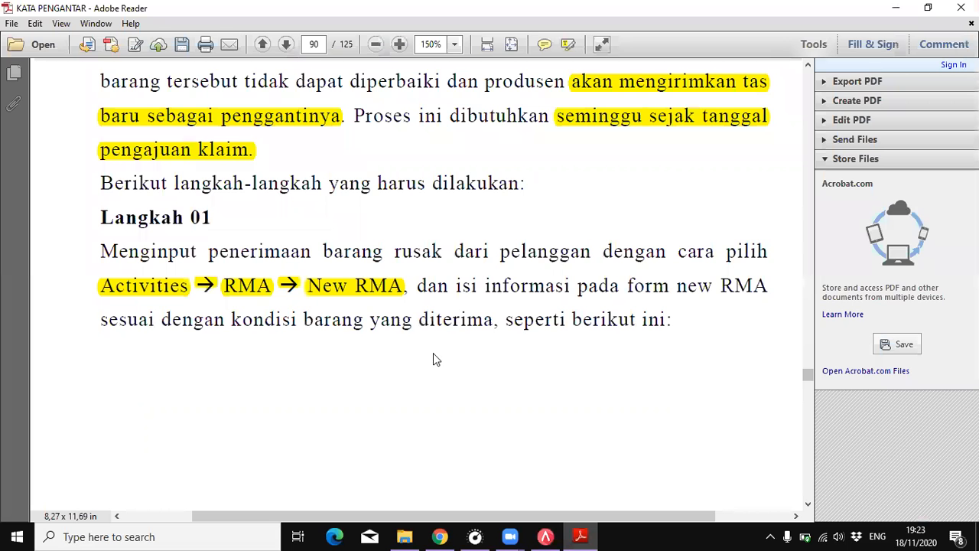
{"action": "scroll", "coordinate": [489, 287], "scroll_direction": "up", "scroll_amount": 2}
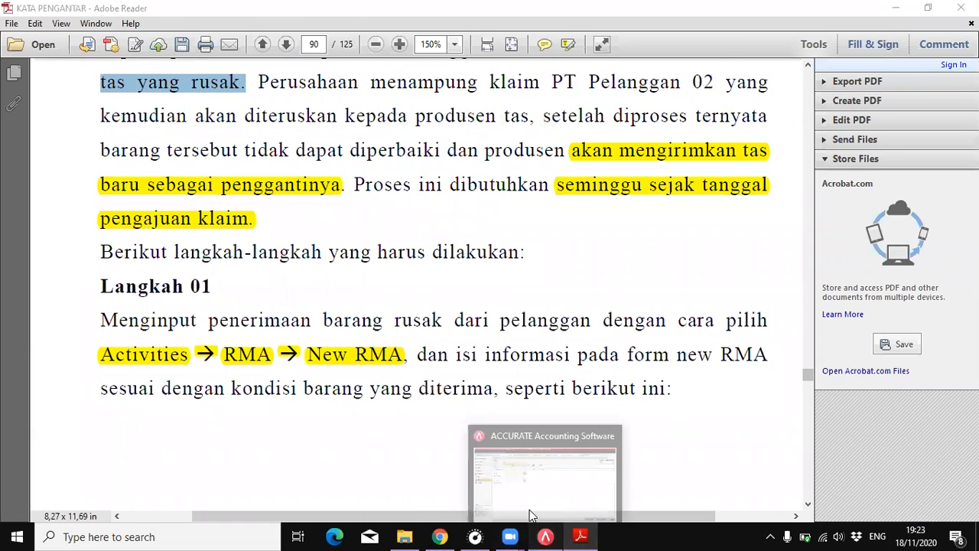
{"action": "left_click", "coordinate": [545, 536]}
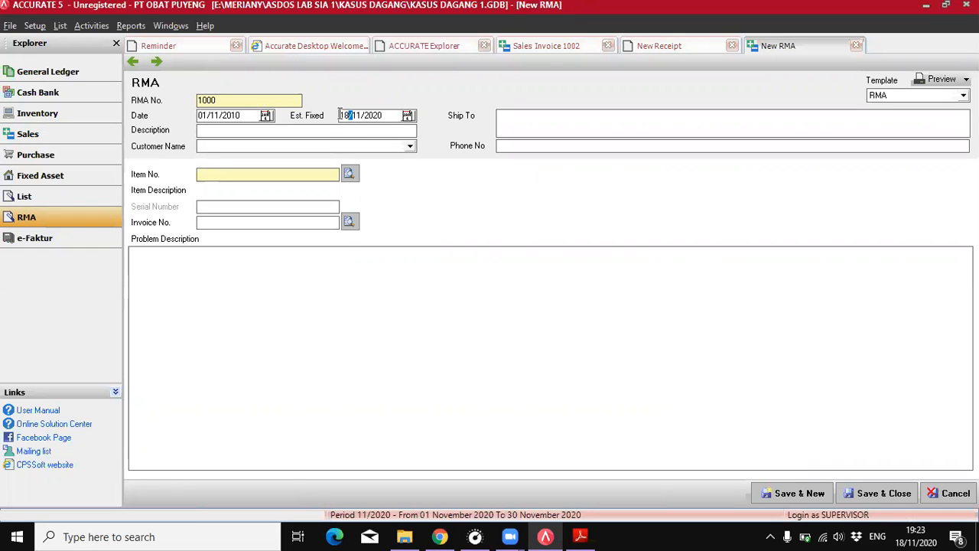
{"action": "left_click", "coordinate": [341, 115]}
{"action": "type", "text": "08"}
{"action": "type", "text": "112011"}
{"action": "type", "text": "0"}
{"action": "left_click", "coordinate": [333, 130]}
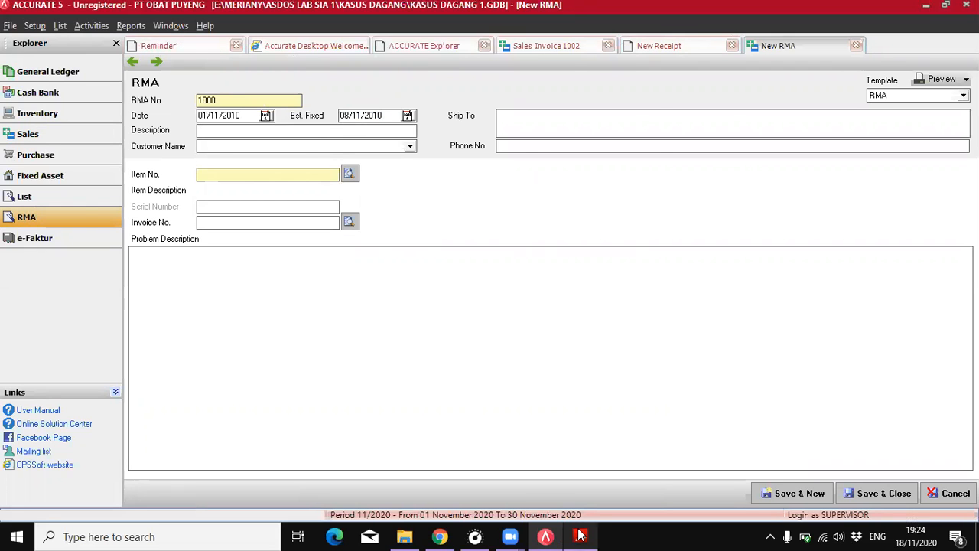
- Consult the PDF's filled-in RMA example, and set the estimated fixed date in ACCURATE to 07/11/2010
{"action": "left_click", "coordinate": [580, 536]}
{"action": "scroll", "coordinate": [432, 357], "scroll_direction": "down", "scroll_amount": 5}
{"action": "scroll", "coordinate": [431, 356], "scroll_direction": "down", "scroll_amount": 5}
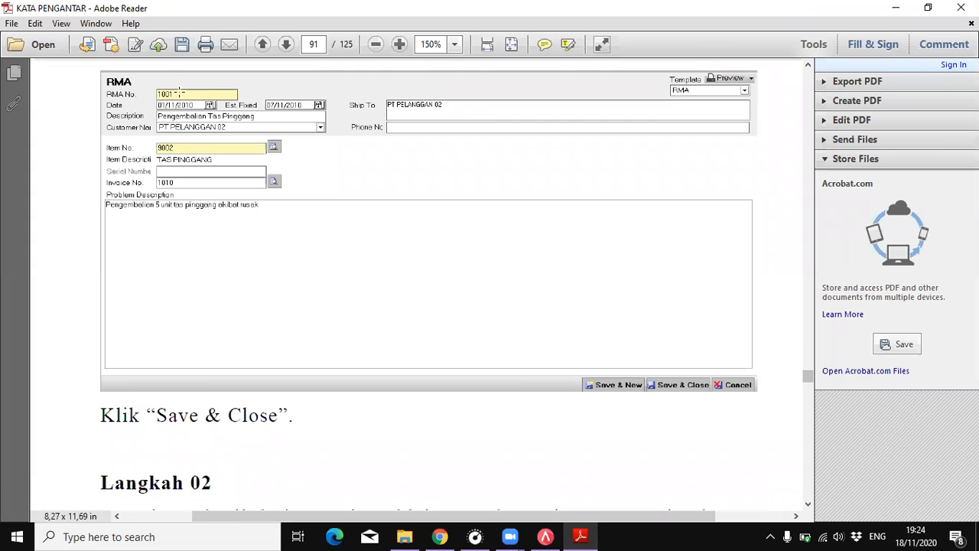
{"action": "left_click", "coordinate": [546, 536]}
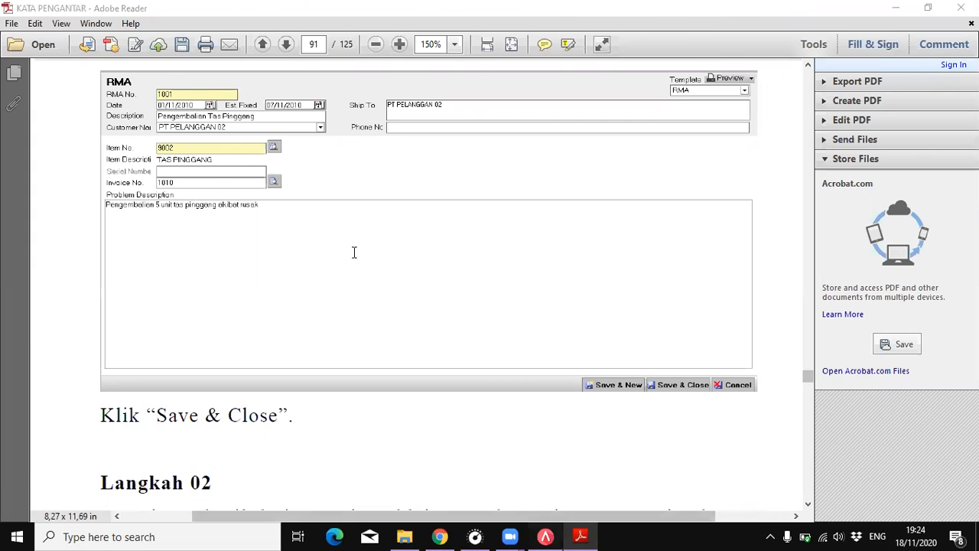
{"action": "left_click", "coordinate": [344, 115]}
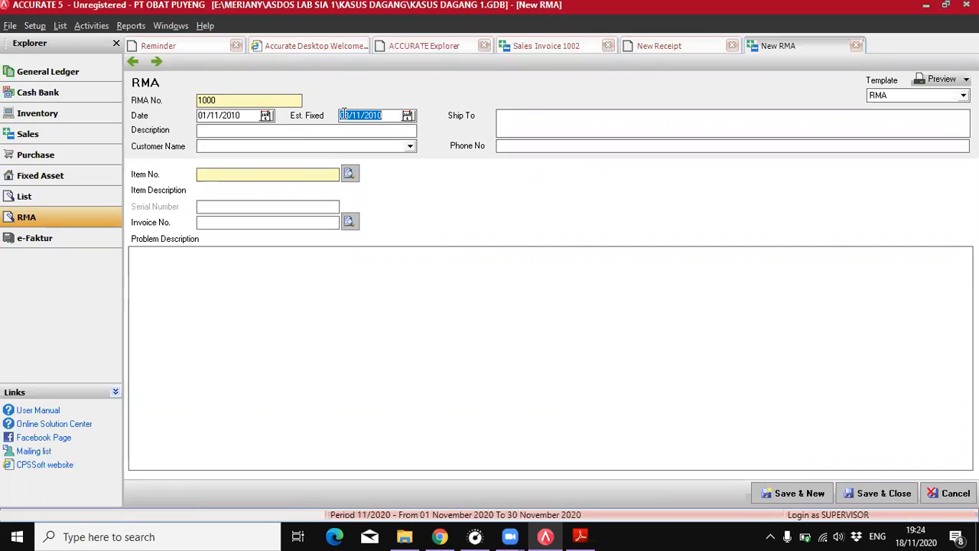
{"action": "type", "text": "07/11/201"}
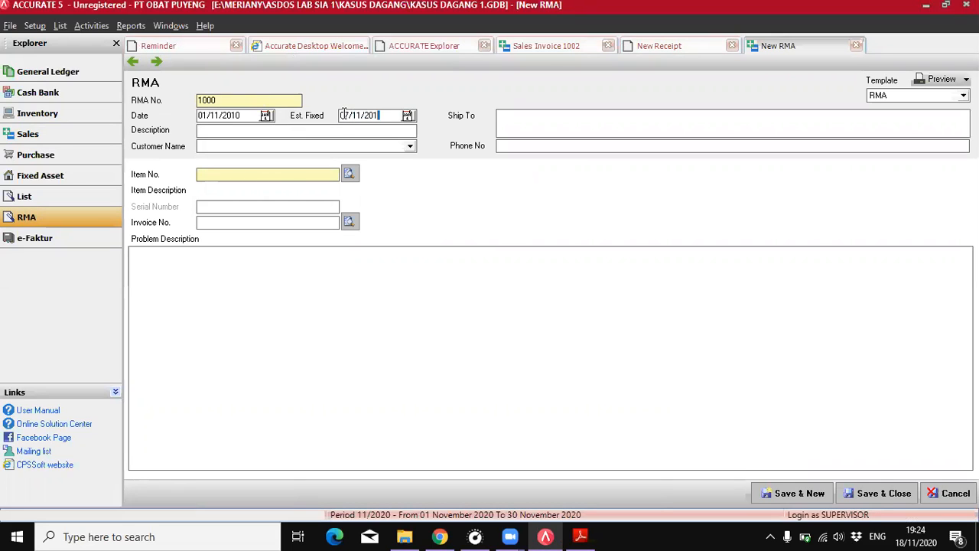
{"action": "type", "text": "0"}
- Enter "Pengembalian Tas Pinggang" as the RMA description and choose PT PELANGGAN 2 as the customer
{"action": "left_click", "coordinate": [341, 131]}
{"action": "type", "text": "Pengembalian Tas Pingg"}
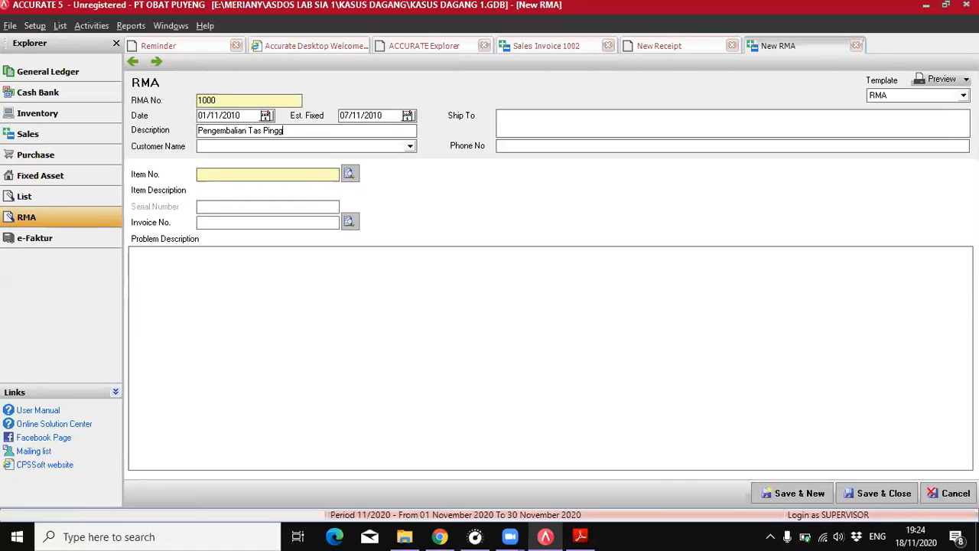
{"action": "type", "text": "ang"}
{"action": "left_click", "coordinate": [410, 147]}
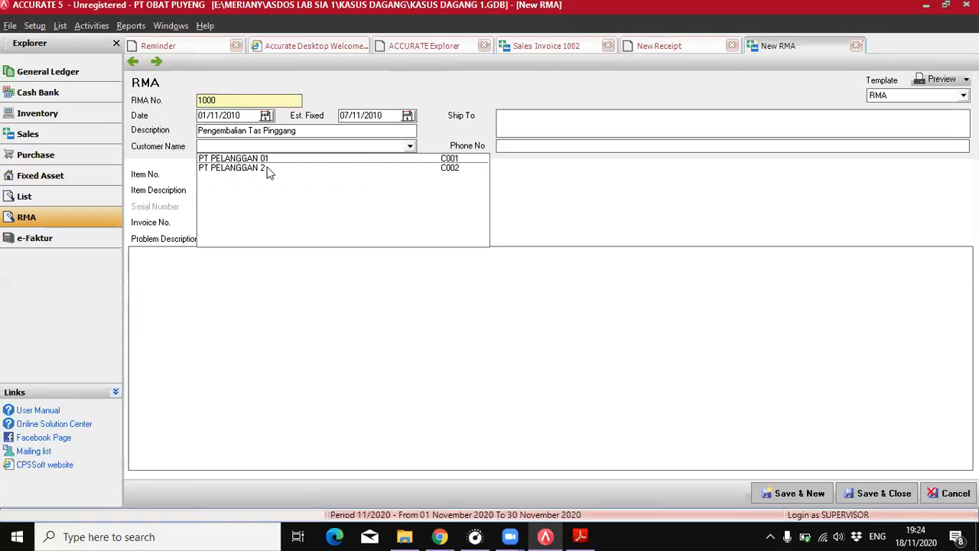
{"action": "left_click", "coordinate": [267, 167]}
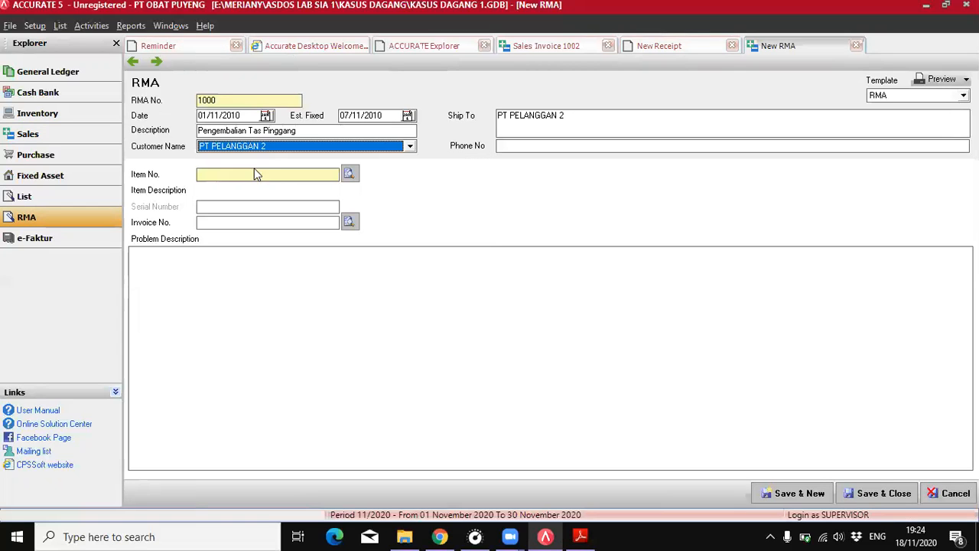
- Choose item 9002 TAS PINGGANG for the RMA, and check the invoice entry in the PDF example
{"action": "left_click", "coordinate": [349, 174]}
{"action": "double_click", "coordinate": [433, 187]}
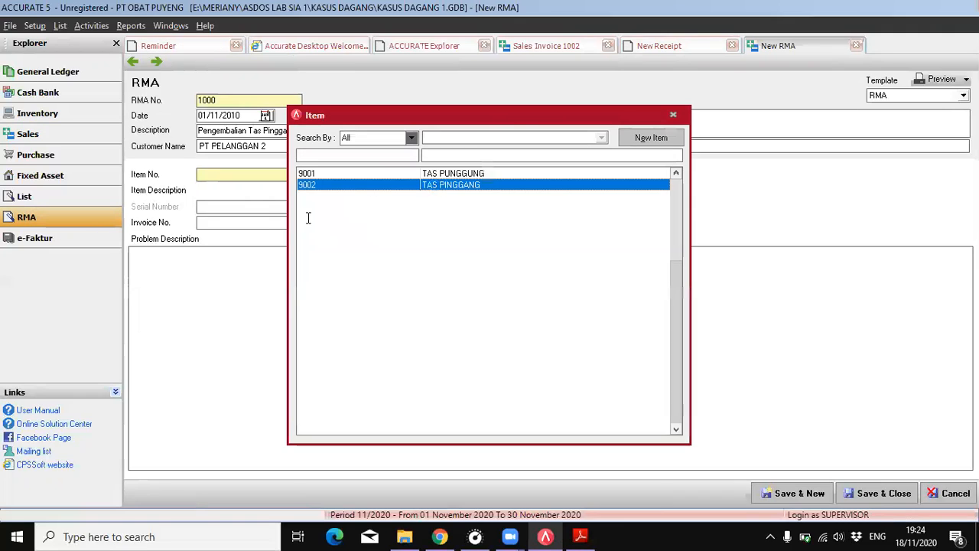
{"action": "left_click", "coordinate": [270, 222]}
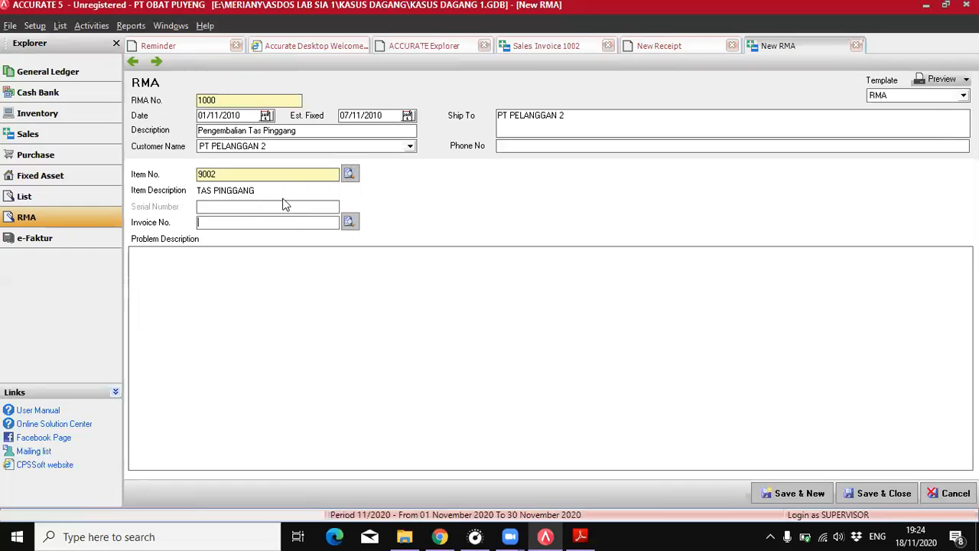
{"action": "left_click", "coordinate": [580, 536]}
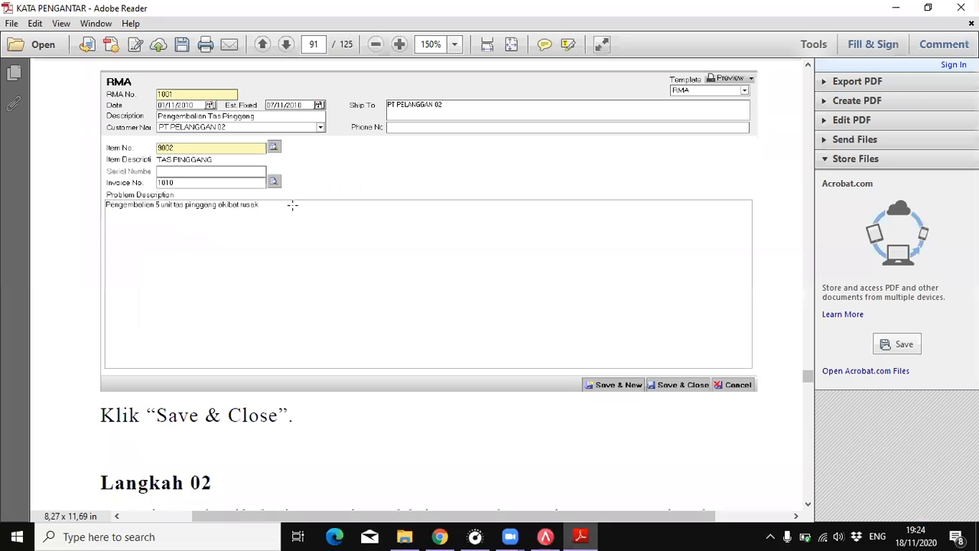
{"action": "left_click", "coordinate": [545, 536]}
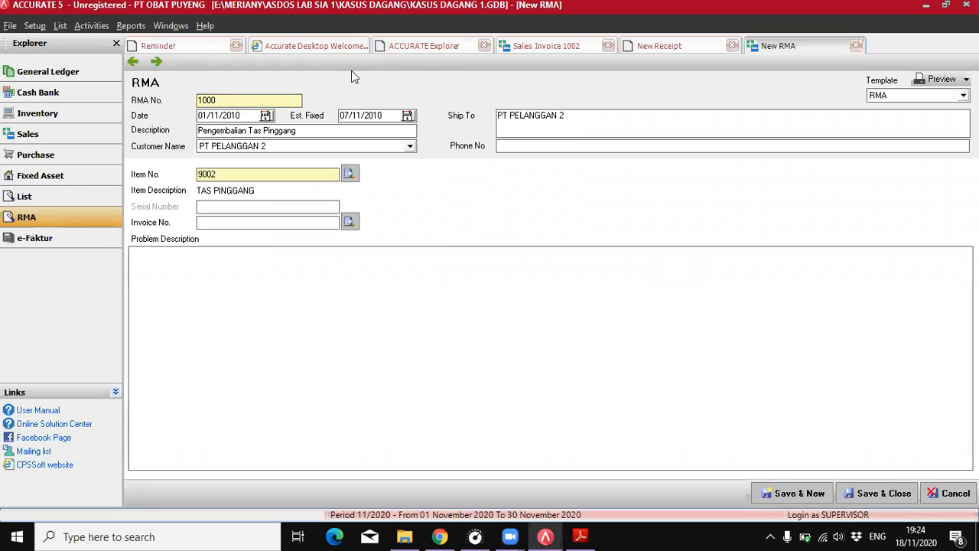
- Look up the invoice number of PT PELANGGAN 2's TAS PINGGANG sale, and close that sales invoice
{"action": "left_click", "coordinate": [529, 49]}
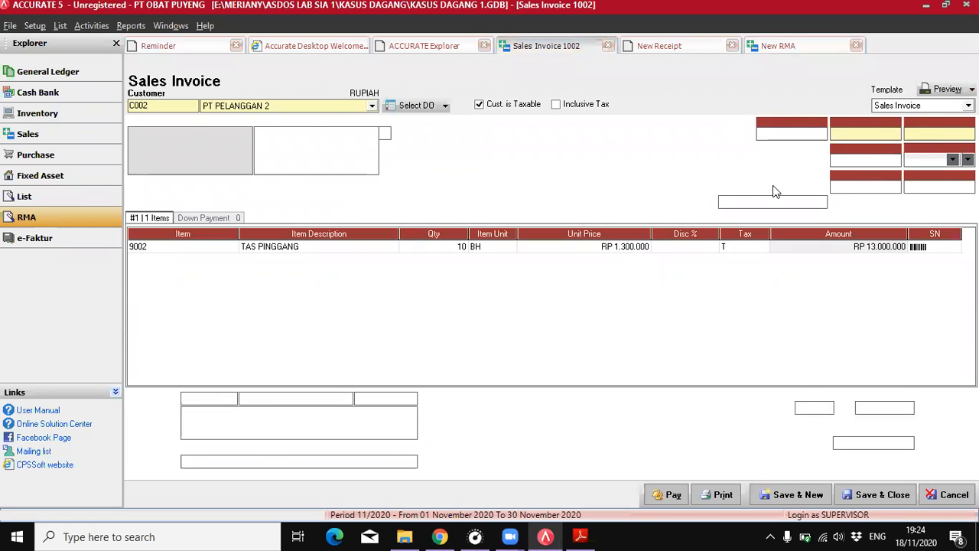
{"action": "left_click", "coordinate": [157, 62]}
{"action": "left_click", "coordinate": [156, 62]}
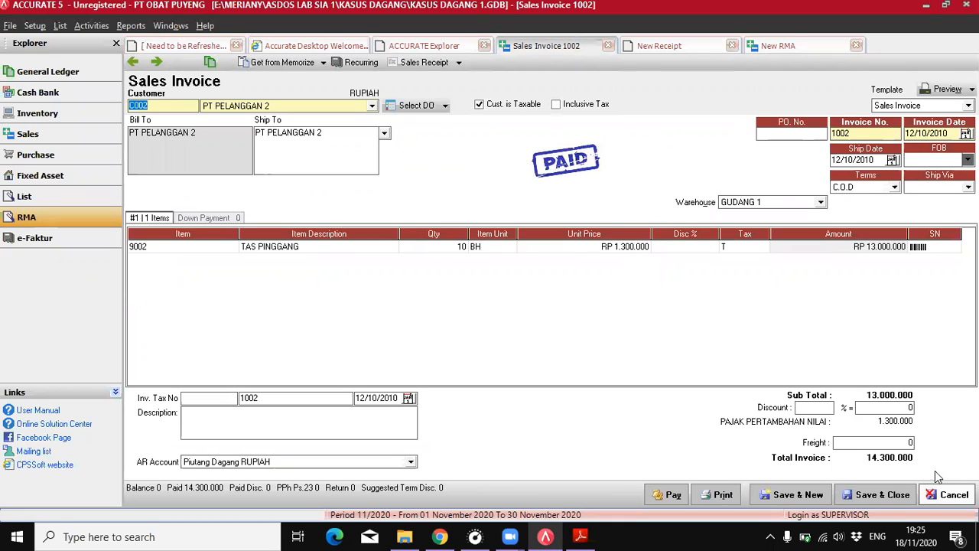
{"action": "left_click", "coordinate": [608, 45]}
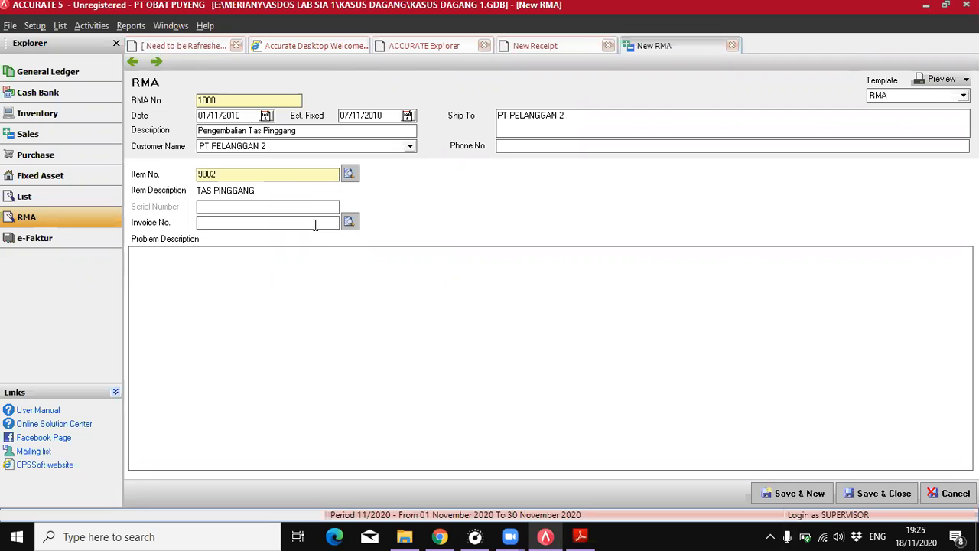
- Link the RMA to the sales invoice dated 12/10/2010 from the invoice list
{"action": "type", "text": "100"}
{"action": "key", "text": "BackSpace"}
{"action": "key", "text": "BackSpace"}
{"action": "key", "text": "BackSpace"}
{"action": "left_click", "coordinate": [351, 223]}
{"action": "left_click", "coordinate": [389, 252]}
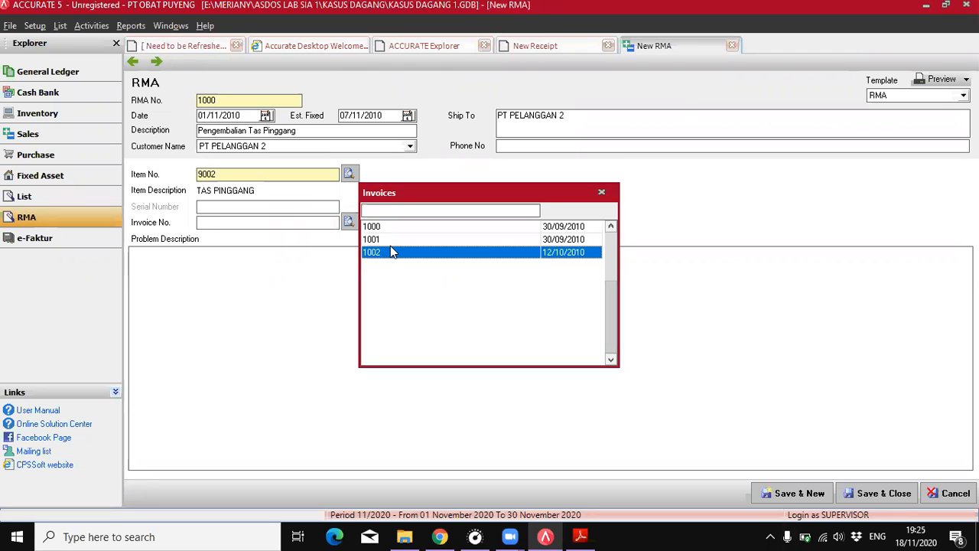
{"action": "double_click", "coordinate": [470, 257]}
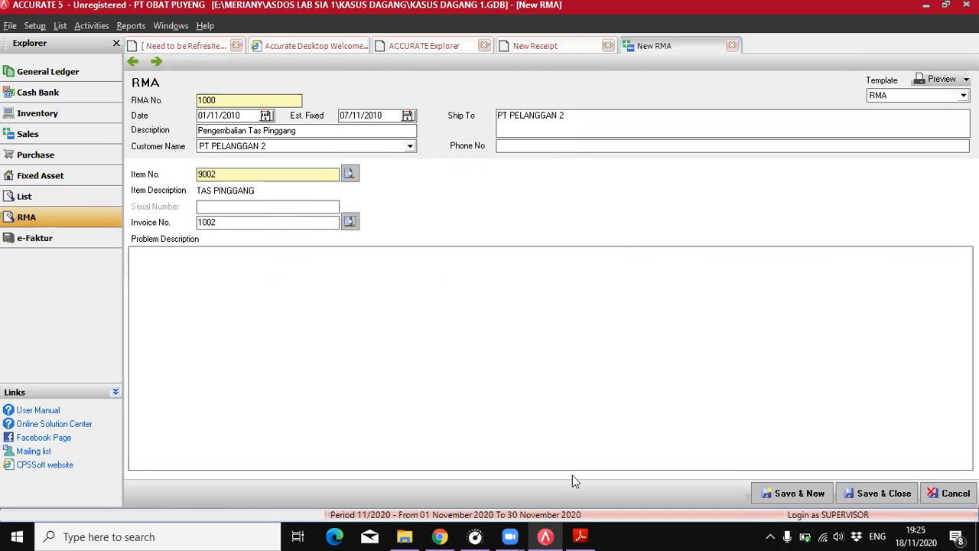
- Following the PDF example, enter "pengembalian 5 unit tas pinggang" as the problem description, and save and close the RMA
{"action": "left_click", "coordinate": [579, 535]}
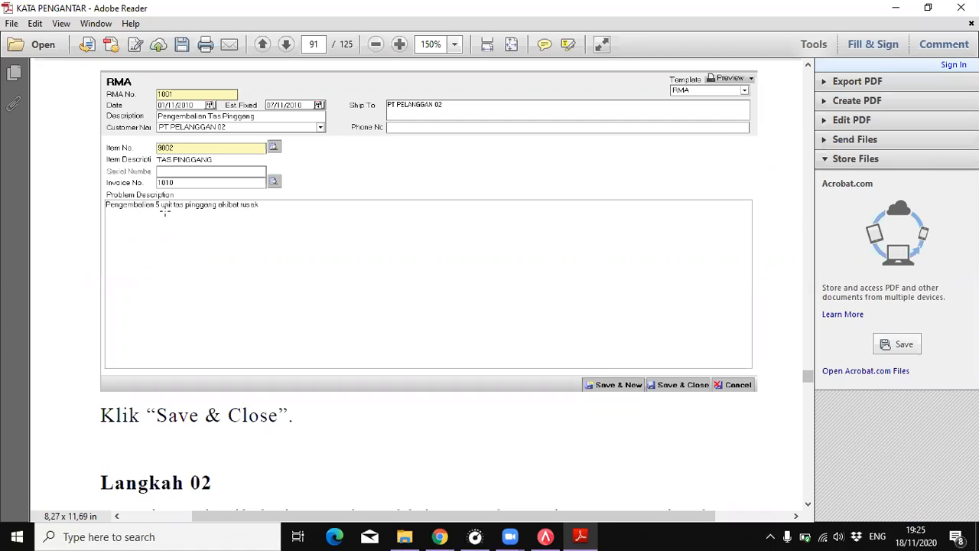
{"action": "left_click", "coordinate": [546, 537]}
{"action": "left_click", "coordinate": [321, 291]}
{"action": "type", "text": "pengembalian 5 unit tas pinggang"}
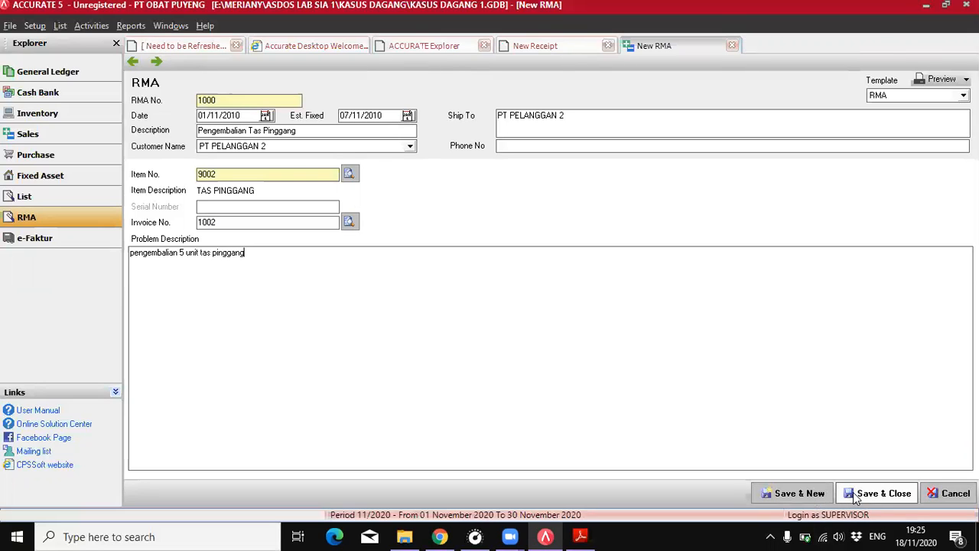
{"action": "left_click", "coordinate": [880, 493]}
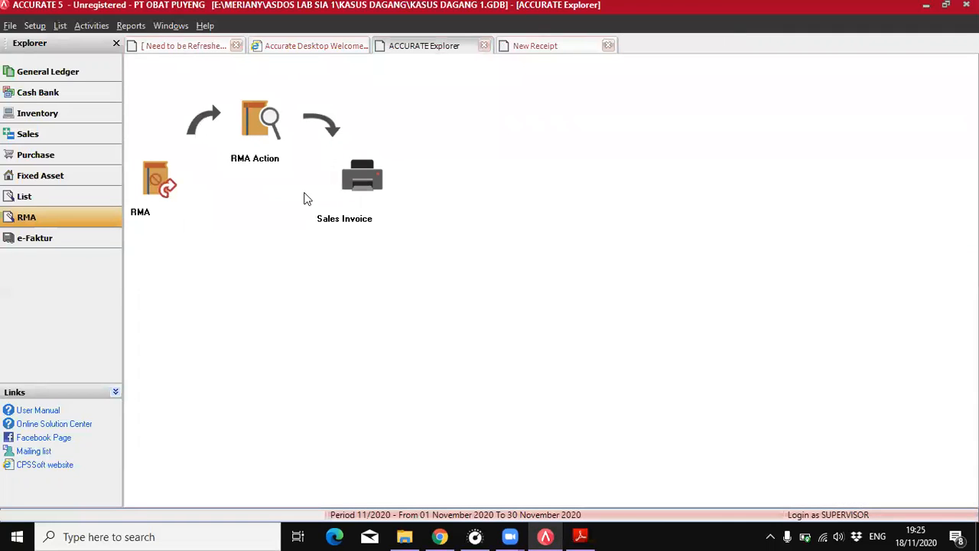
- Create an RMA action with entry date 01/11/2010 for the RMA just saved
{"action": "left_click", "coordinate": [248, 122]}
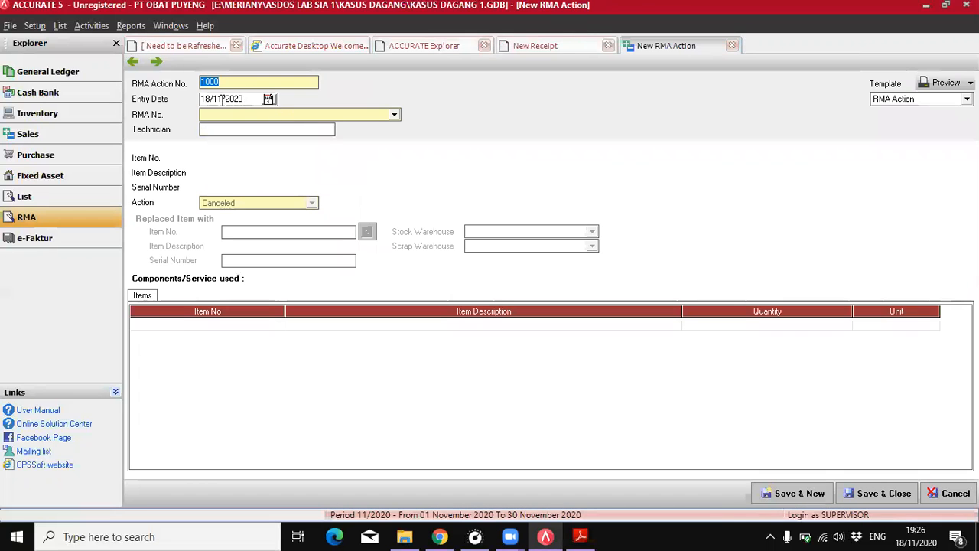
{"action": "left_click", "coordinate": [205, 99]}
{"action": "type", "text": "1/11/2010"}
{"action": "left_click", "coordinate": [394, 116]}
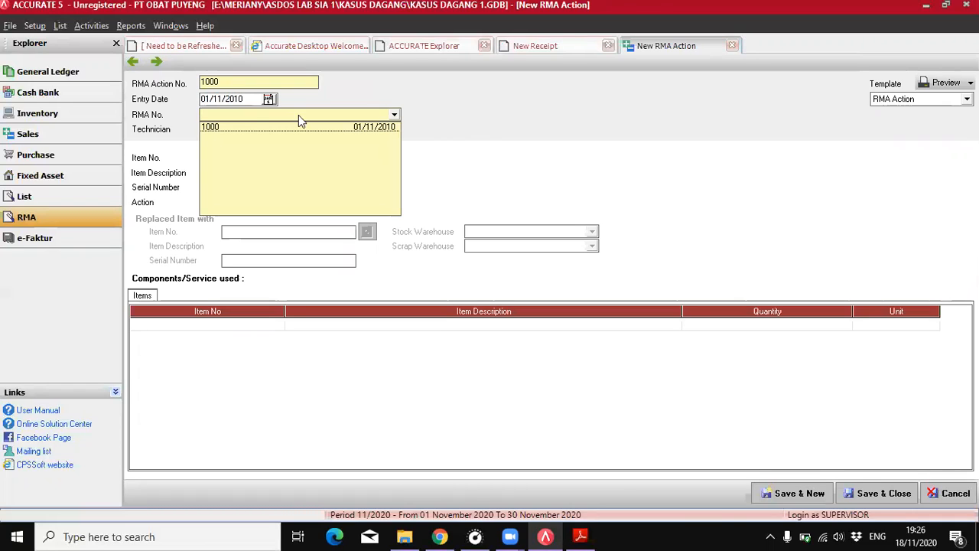
{"action": "left_click", "coordinate": [215, 128]}
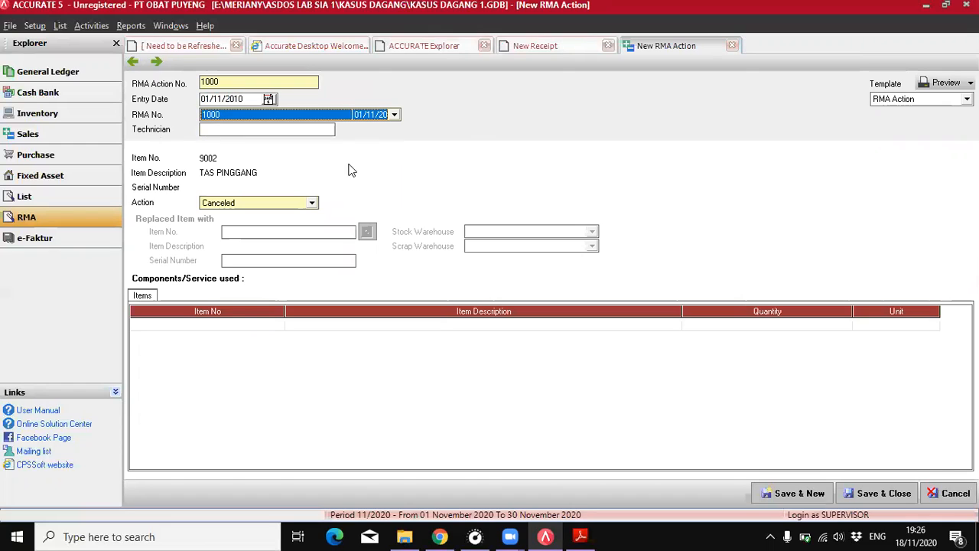
- Following the PDF's RMA Action example, set the action for the claimed TAS PINGGANG to Replaced
{"action": "left_click", "coordinate": [236, 129]}
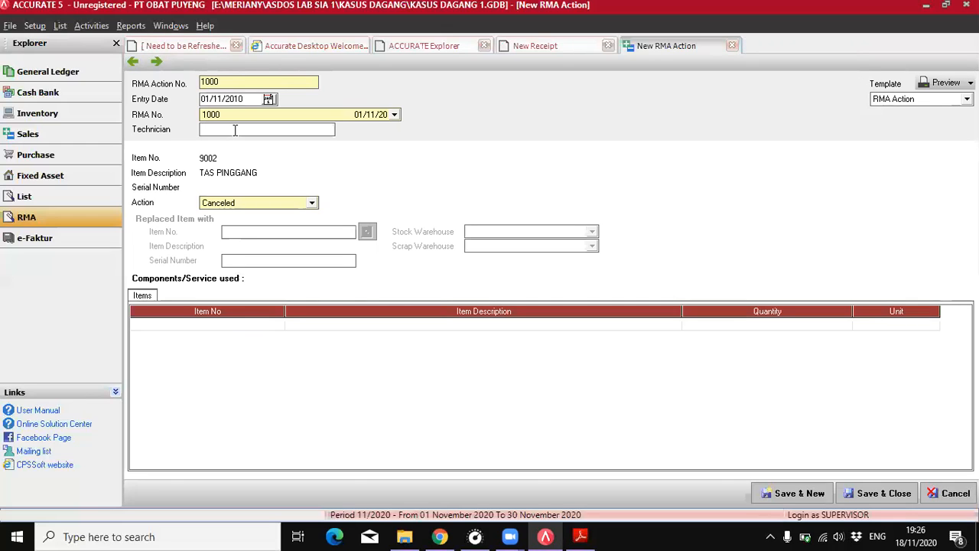
{"action": "left_click", "coordinate": [580, 536]}
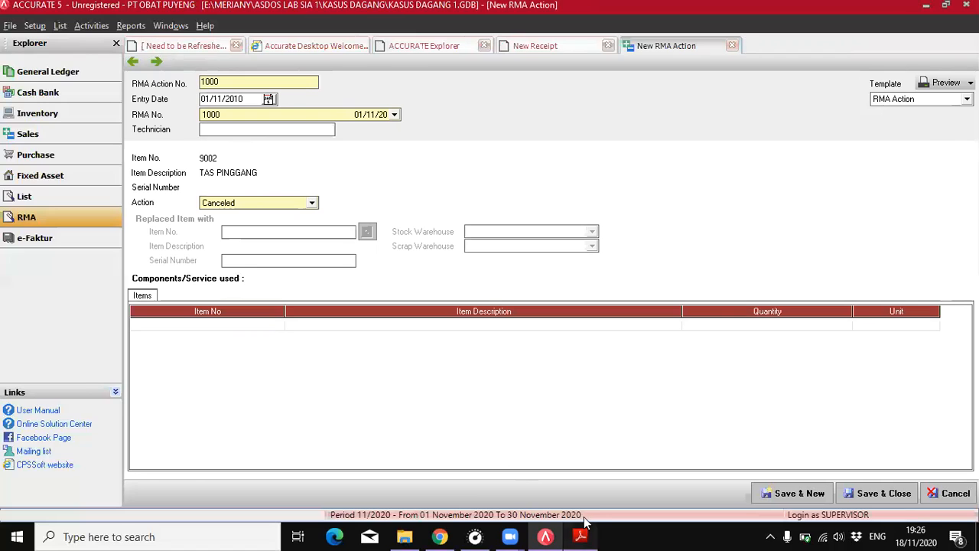
{"action": "scroll", "coordinate": [303, 374], "scroll_direction": "down", "scroll_amount": 10}
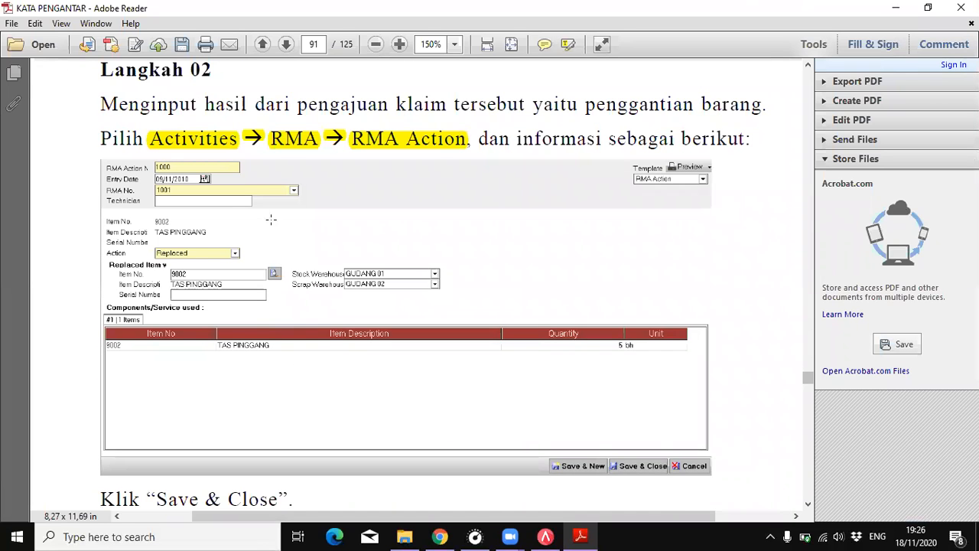
{"action": "left_click", "coordinate": [545, 536]}
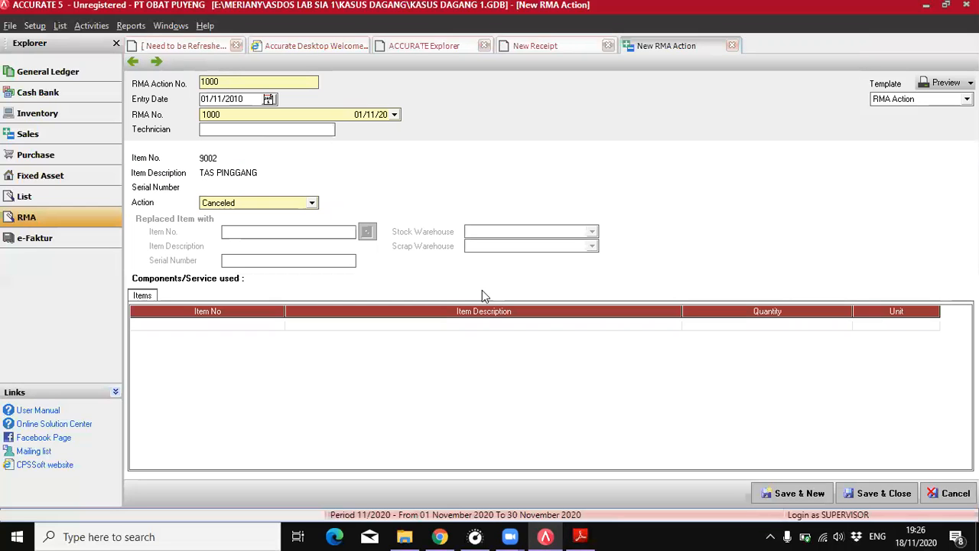
{"action": "left_click", "coordinate": [267, 204]}
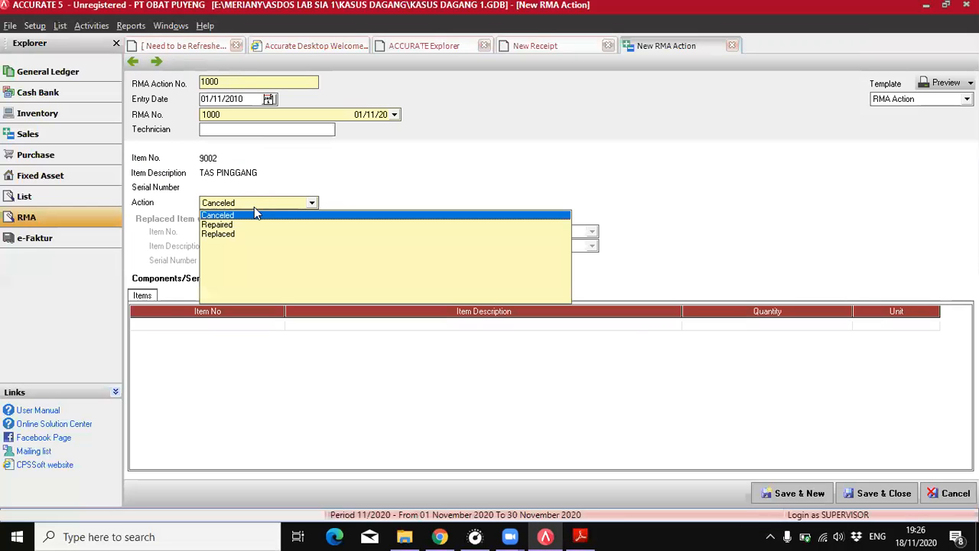
{"action": "left_click", "coordinate": [218, 234]}
{"action": "left_click", "coordinate": [310, 203]}
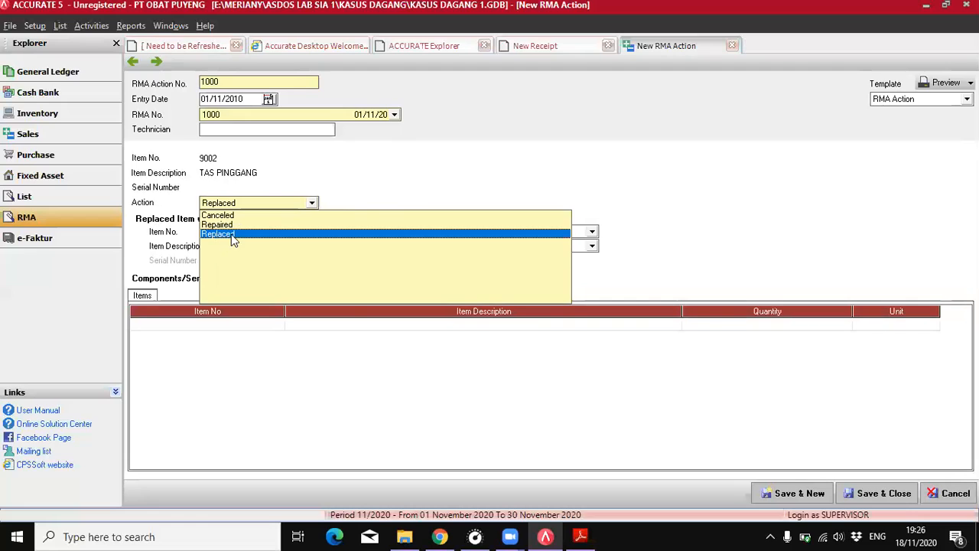
{"action": "left_click", "coordinate": [409, 184]}
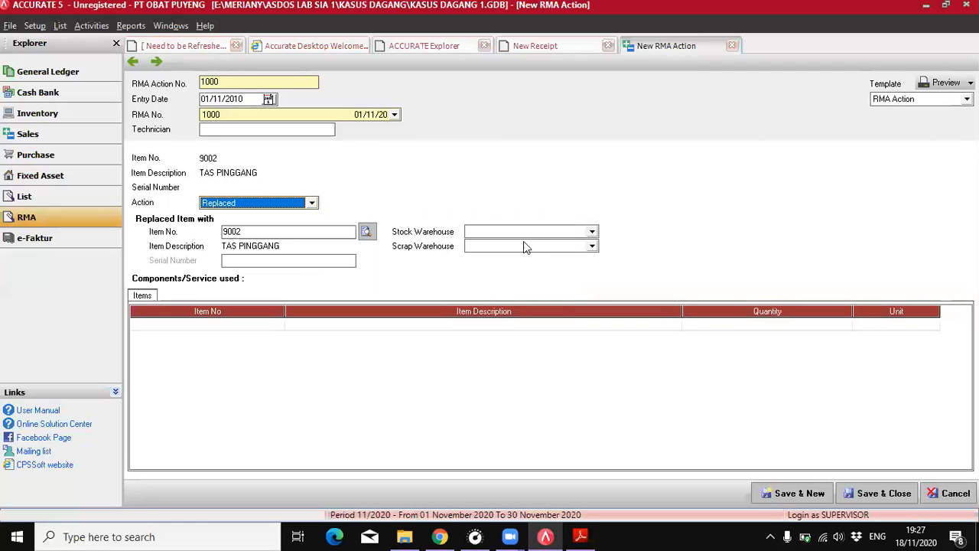
- Following the PDF example, set the stock warehouse to GUDANG 1 and the scrap warehouse to GUDANG 2
{"action": "left_click", "coordinate": [579, 536]}
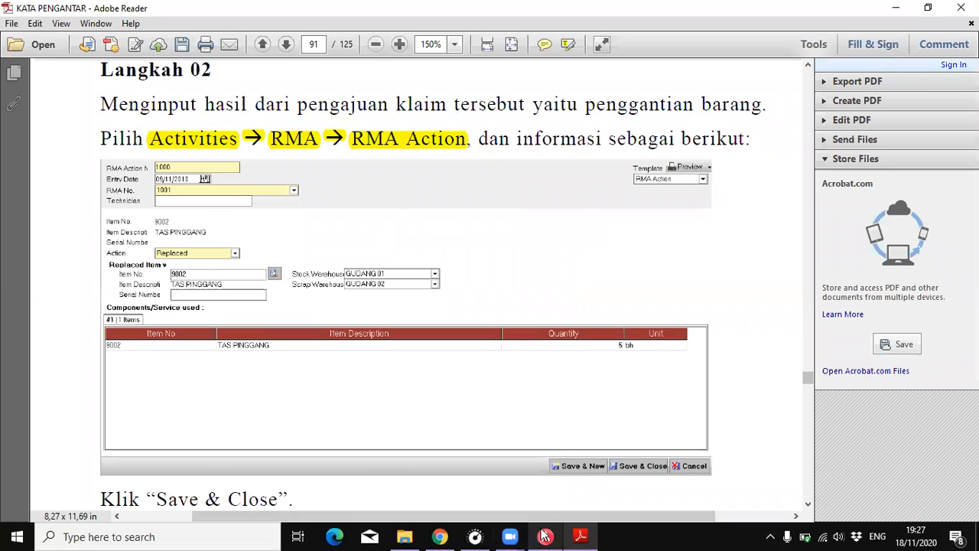
{"action": "left_click", "coordinate": [545, 536]}
{"action": "left_click", "coordinate": [592, 231]}
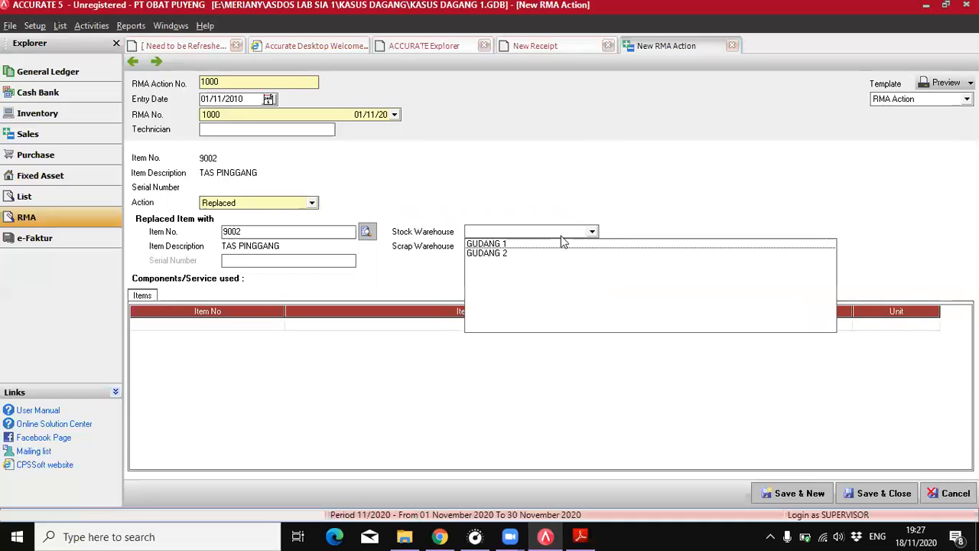
{"action": "left_click", "coordinate": [527, 242]}
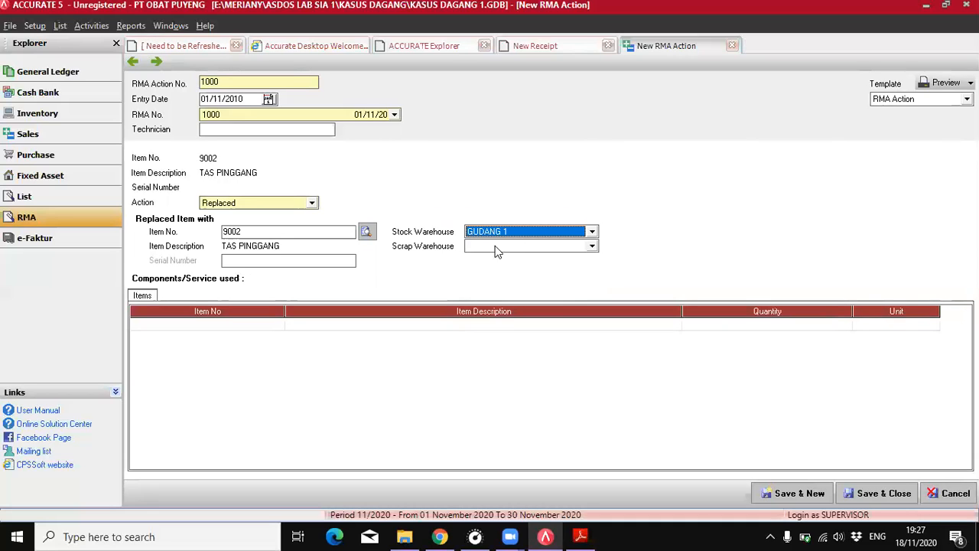
{"action": "left_click", "coordinate": [592, 246]}
{"action": "left_click", "coordinate": [509, 266]}
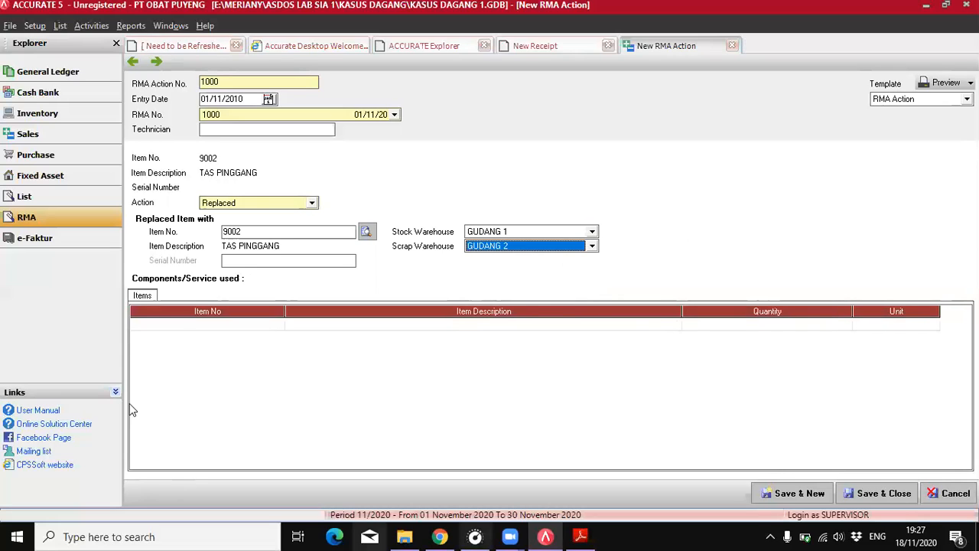
- Add item 9002 TAS PINGGANG with quantity 5 to the components used, and save and close the RMA action
{"action": "left_click", "coordinate": [179, 325]}
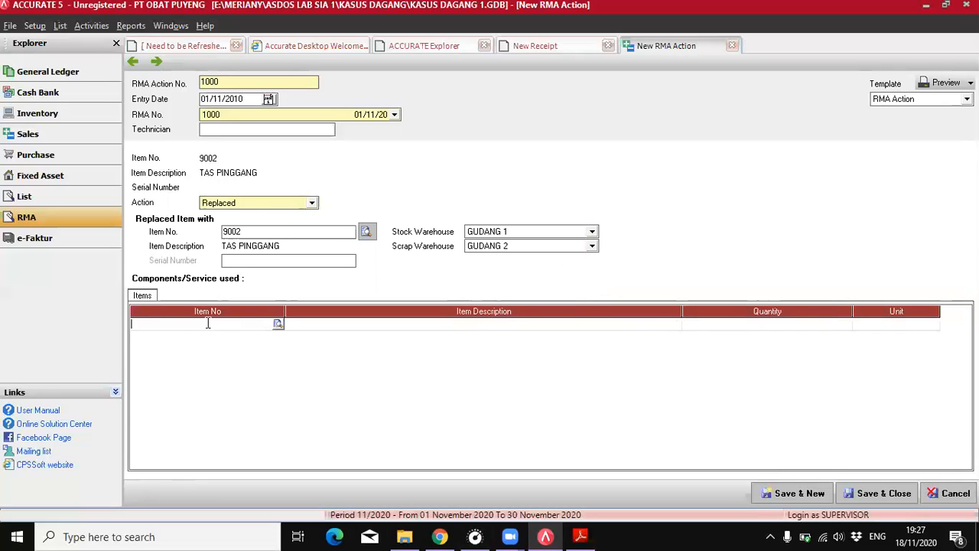
{"action": "left_click", "coordinate": [583, 535]}
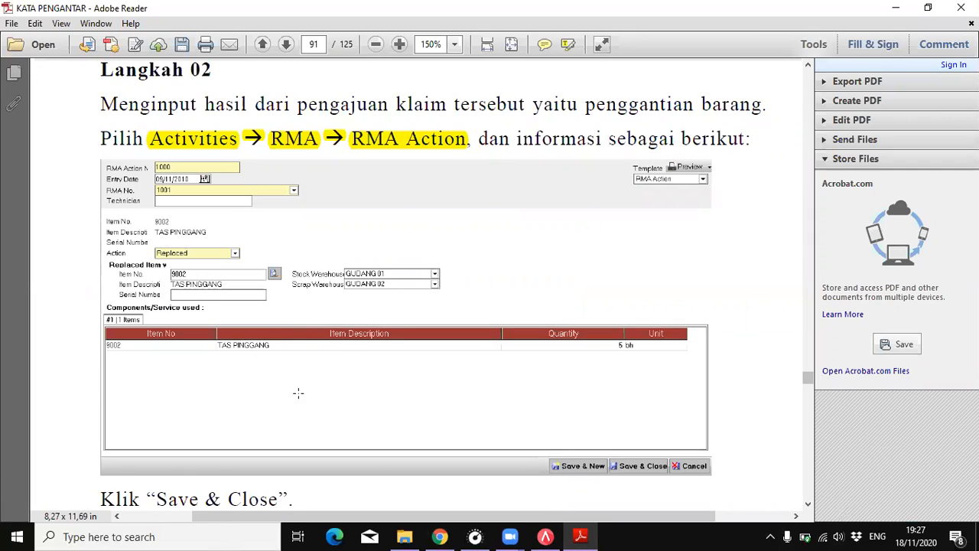
{"action": "left_click", "coordinate": [545, 536]}
{"action": "left_click", "coordinate": [277, 324]}
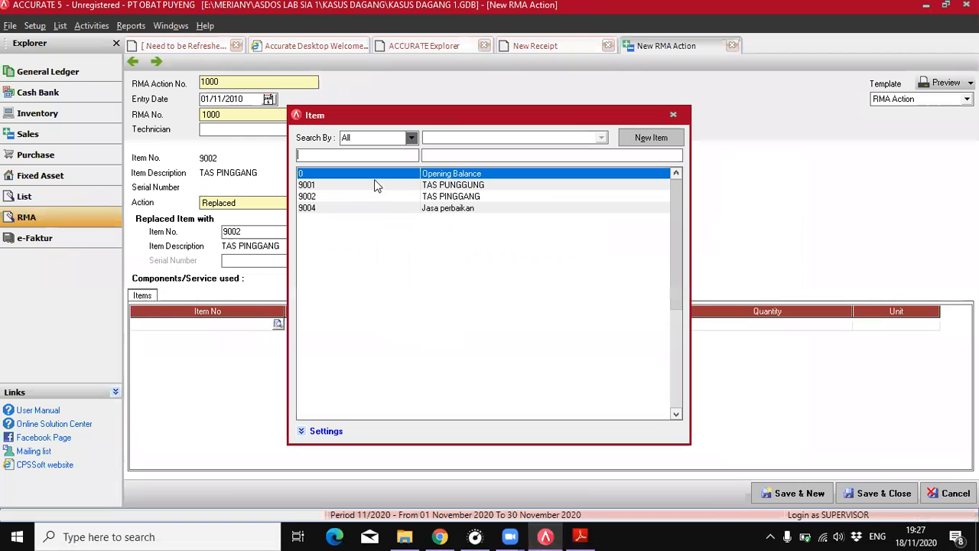
{"action": "double_click", "coordinate": [451, 196]}
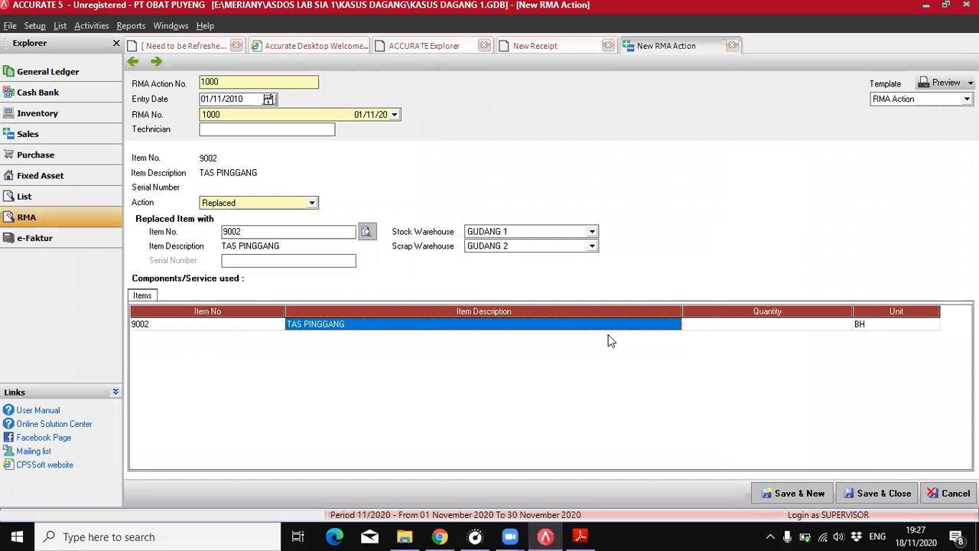
{"action": "left_click", "coordinate": [733, 324]}
{"action": "type", "text": "5"}
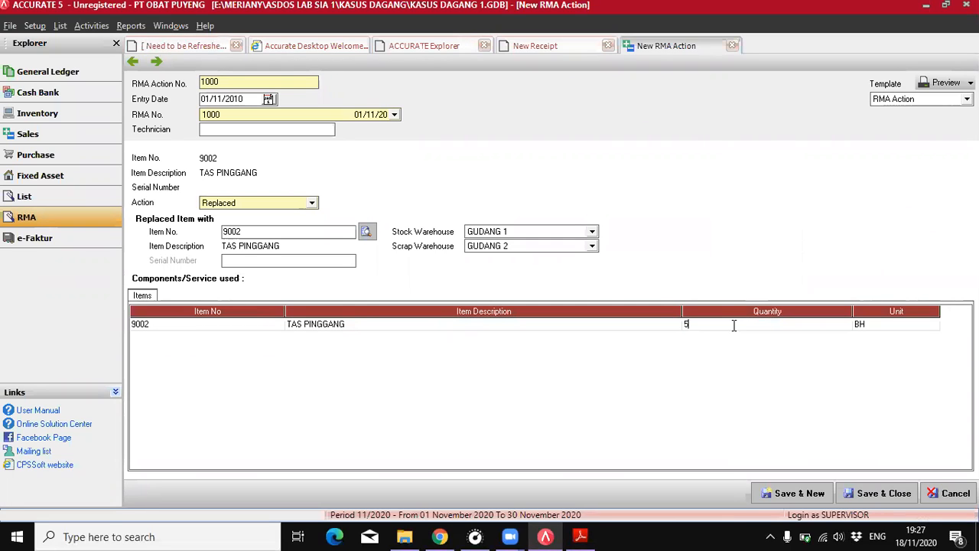
{"action": "key", "text": "Tab"}
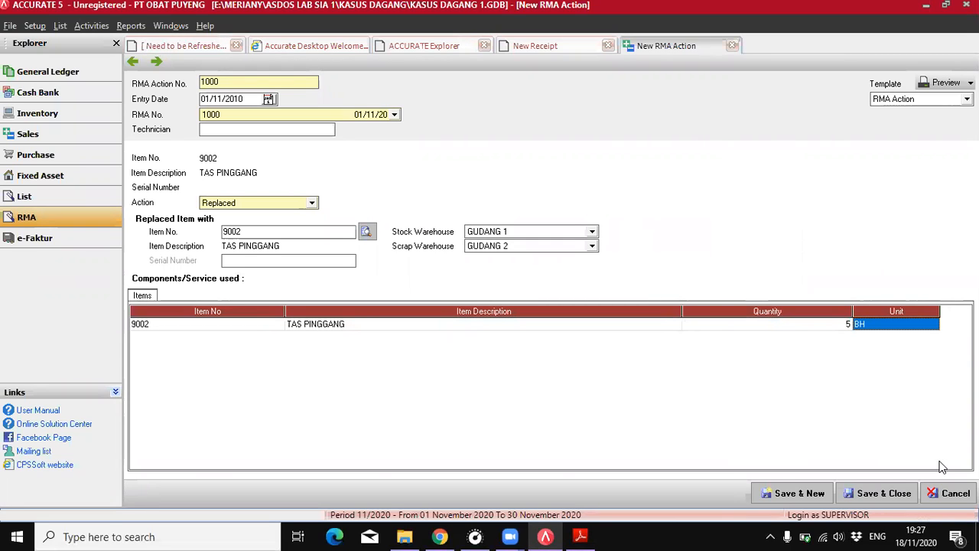
{"action": "left_click", "coordinate": [880, 494]}
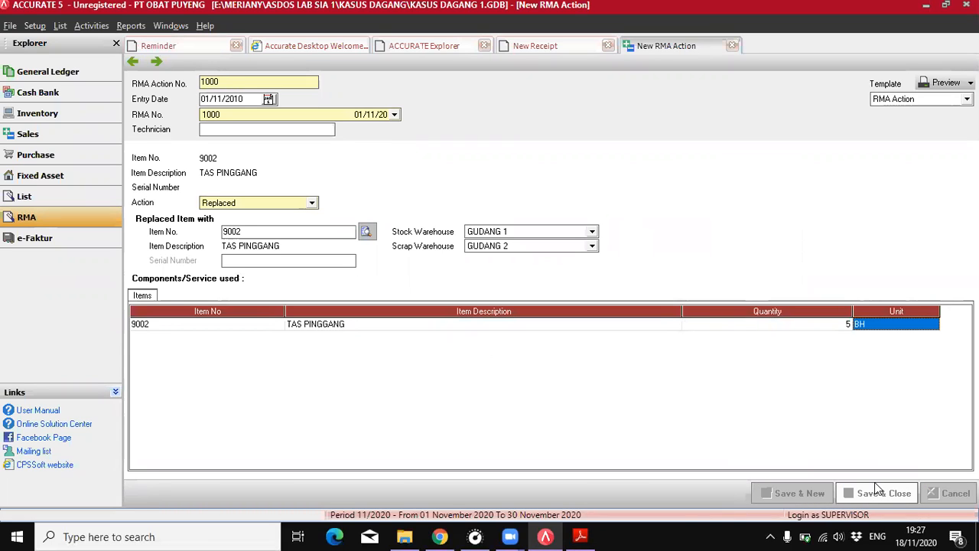
- Read the PDF's instruction for shipping the replacement goods, and start a new delivery order in ACCURATE 5
{"action": "left_click", "coordinate": [581, 537]}
{"action": "scroll", "coordinate": [407, 206], "scroll_direction": "down", "scroll_amount": 5}
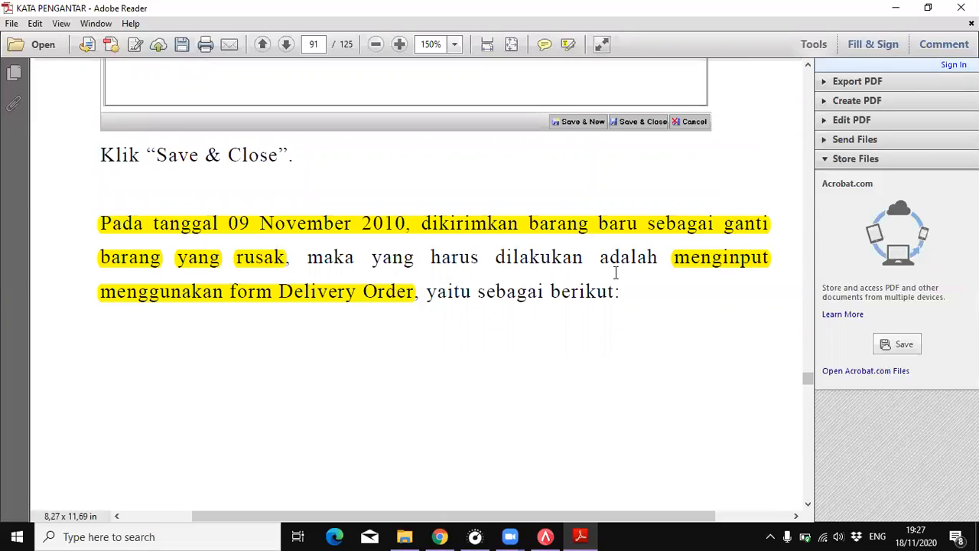
{"action": "left_click", "coordinate": [670, 260]}
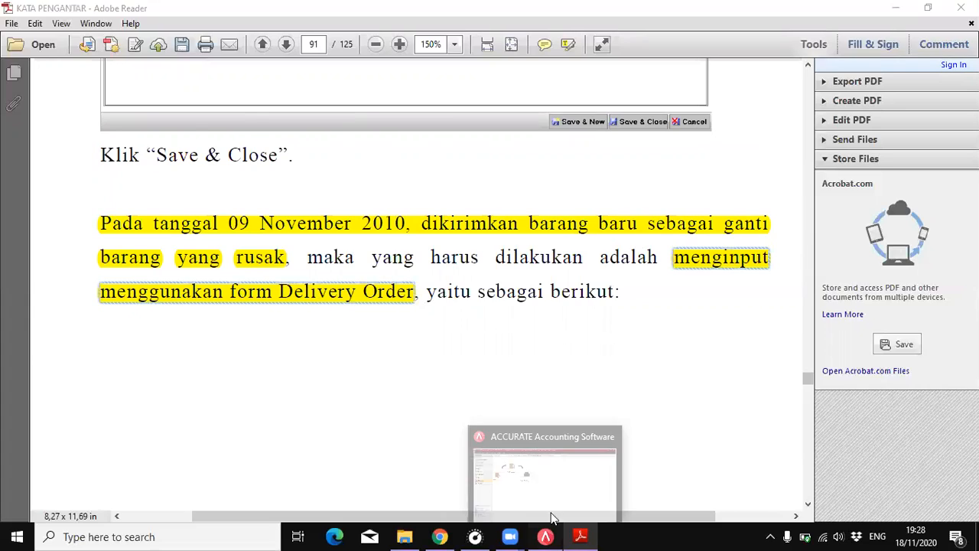
{"action": "left_click", "coordinate": [552, 518]}
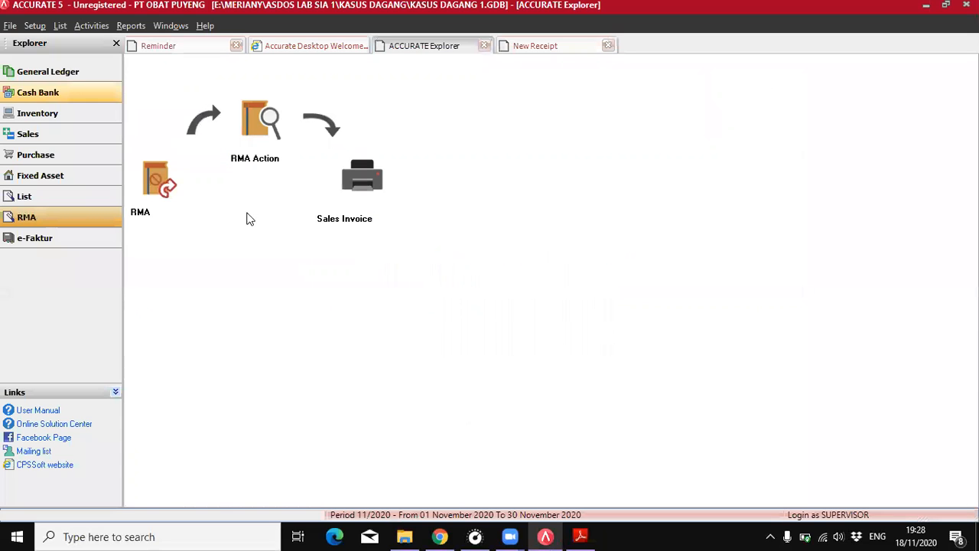
{"action": "left_click", "coordinate": [29, 138]}
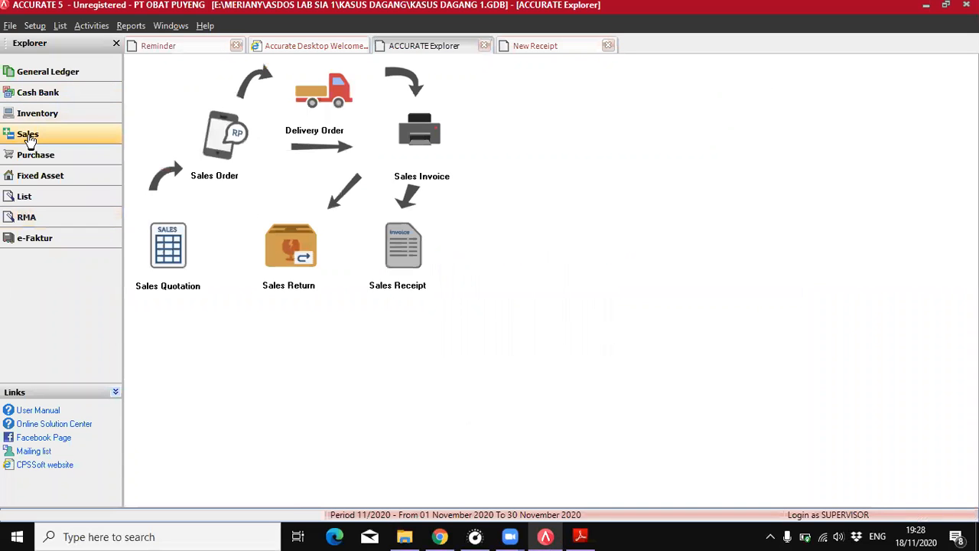
{"action": "left_click", "coordinate": [314, 101]}
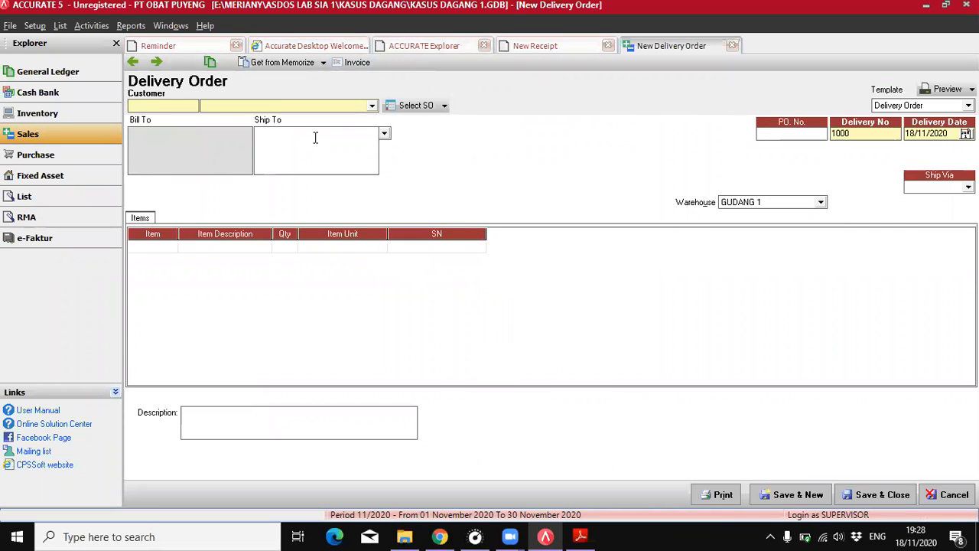
- Set the delivery order's customer to PT PELANGGAN 2
{"action": "left_click", "coordinate": [443, 107]}
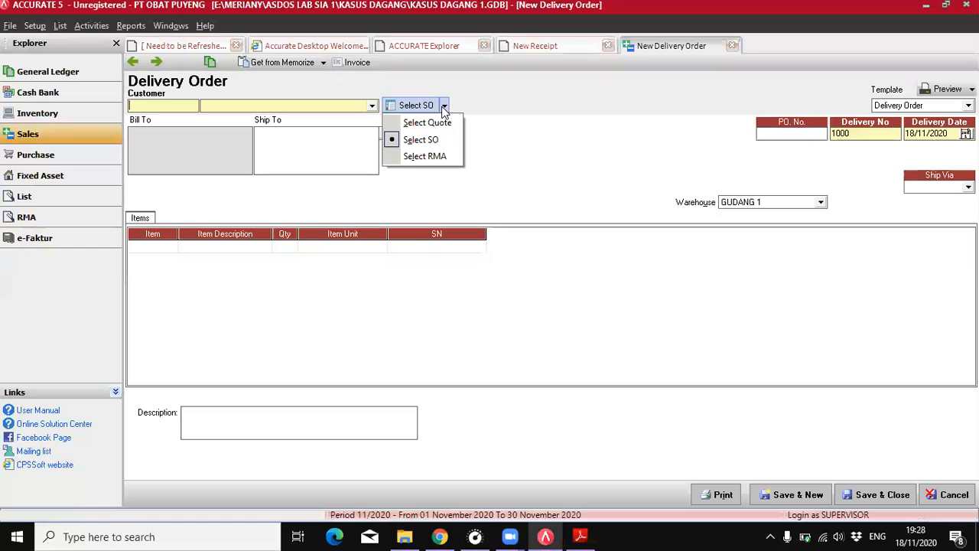
{"action": "left_click", "coordinate": [372, 107]}
{"action": "left_click", "coordinate": [372, 106]}
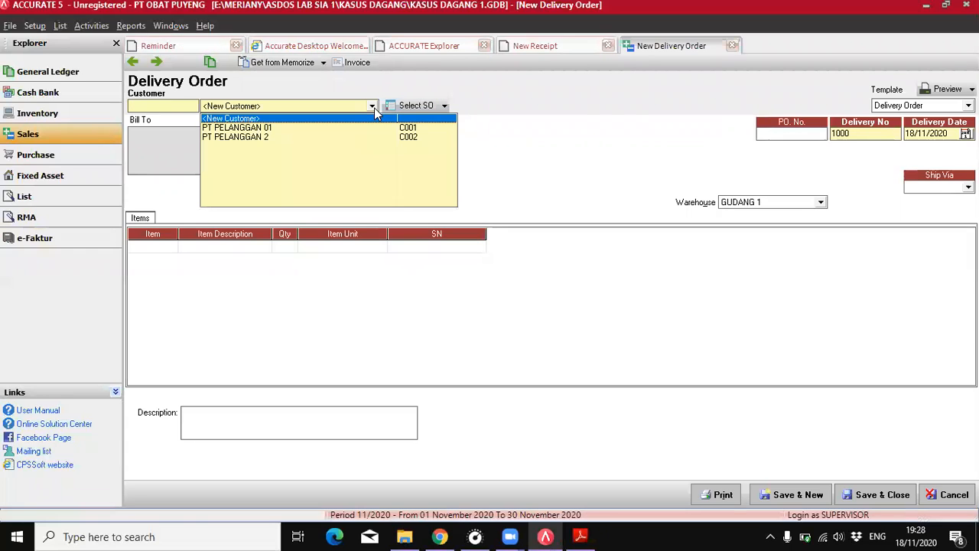
{"action": "left_click", "coordinate": [258, 138]}
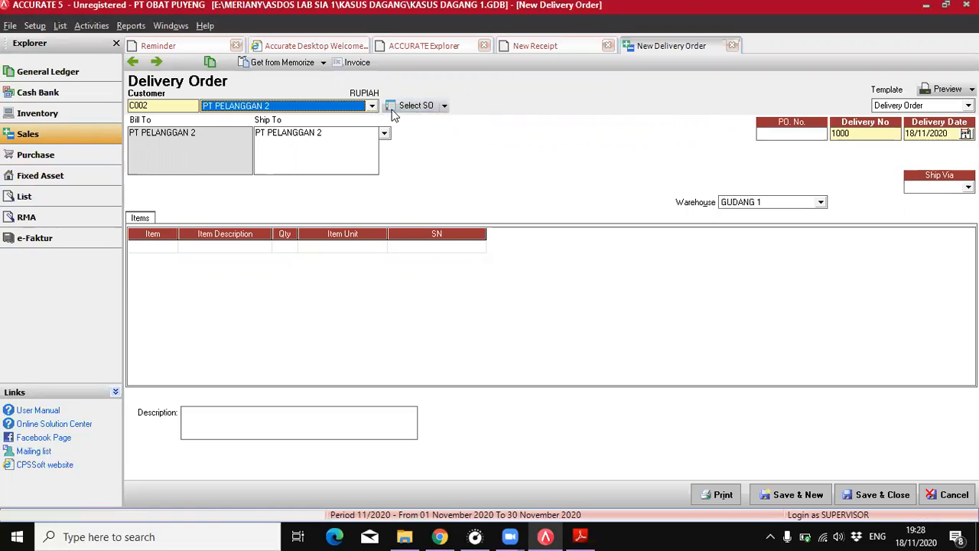
- Load the customer's RMA dated 01 Nov 2010 for item 9002 into the delivery order
{"action": "left_click", "coordinate": [445, 107]}
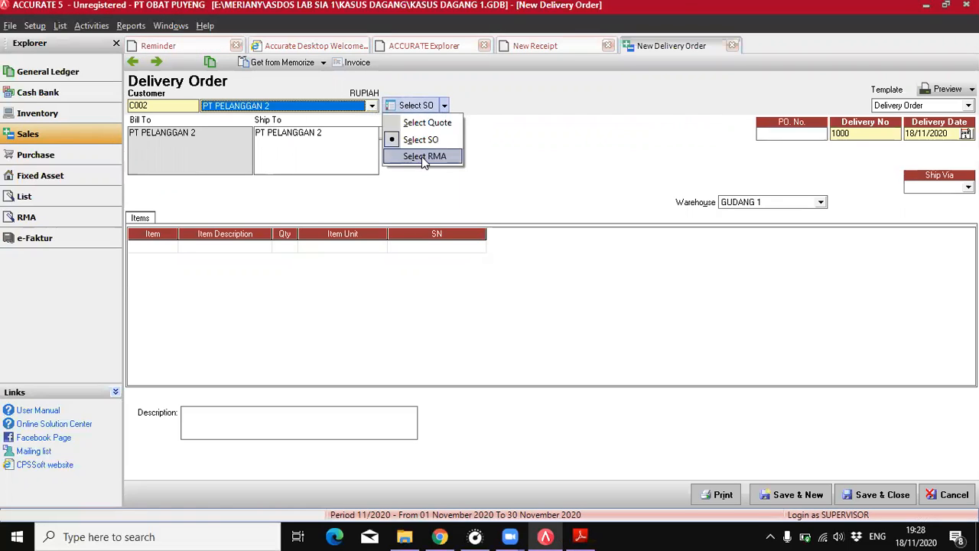
{"action": "left_click", "coordinate": [422, 156]}
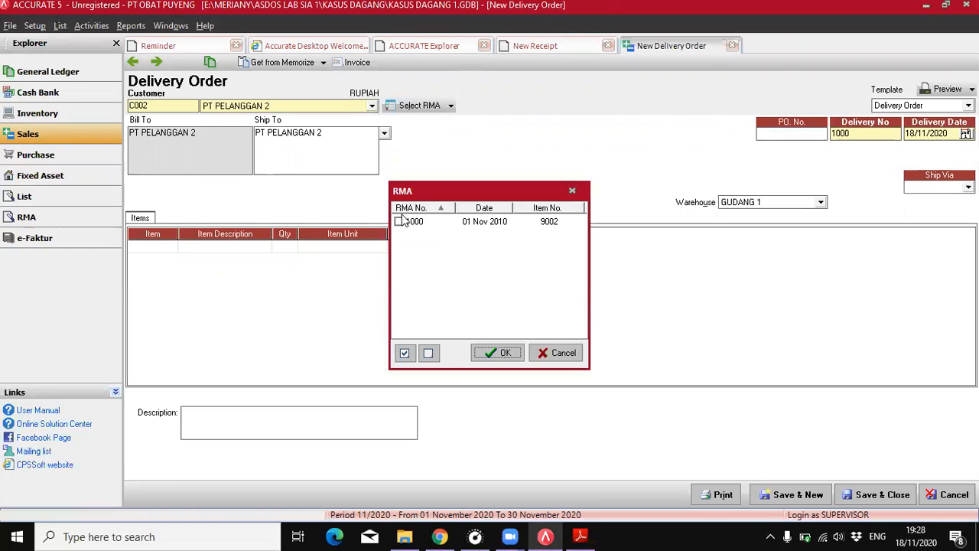
{"action": "left_click", "coordinate": [405, 227]}
{"action": "left_click", "coordinate": [398, 222]}
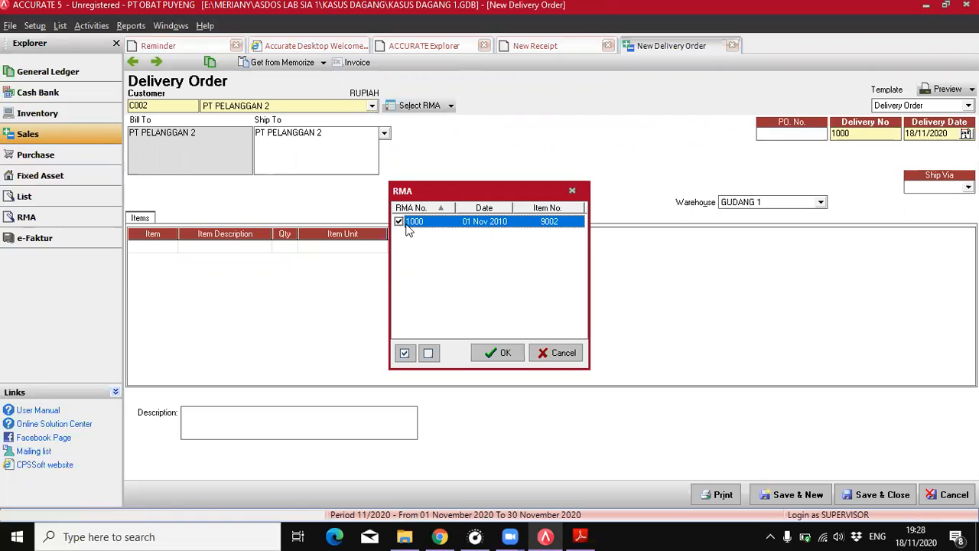
{"action": "left_click", "coordinate": [501, 358]}
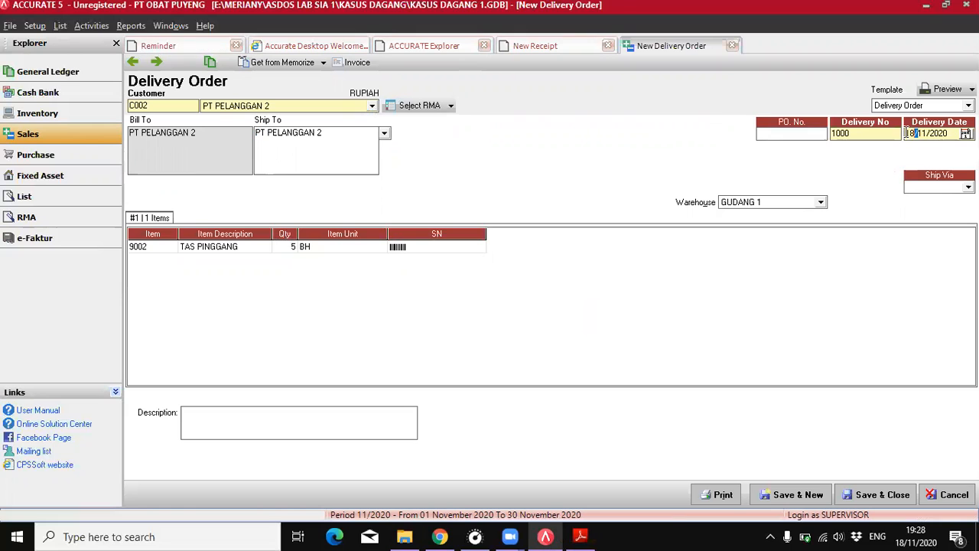
- Set the delivery date to 09/11/2010, the shipping date given in the PDF
{"action": "left_click", "coordinate": [580, 536]}
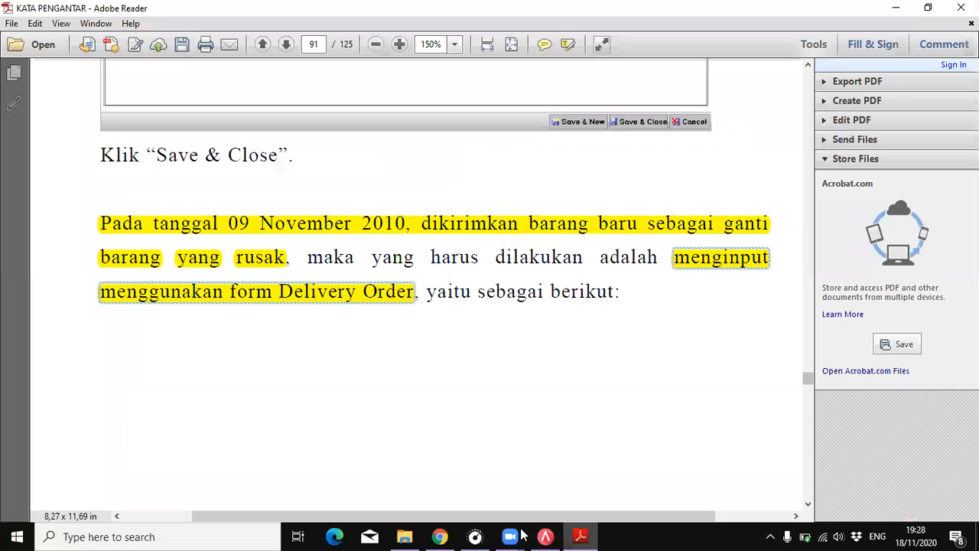
{"action": "key", "text": "alt+Tab"}
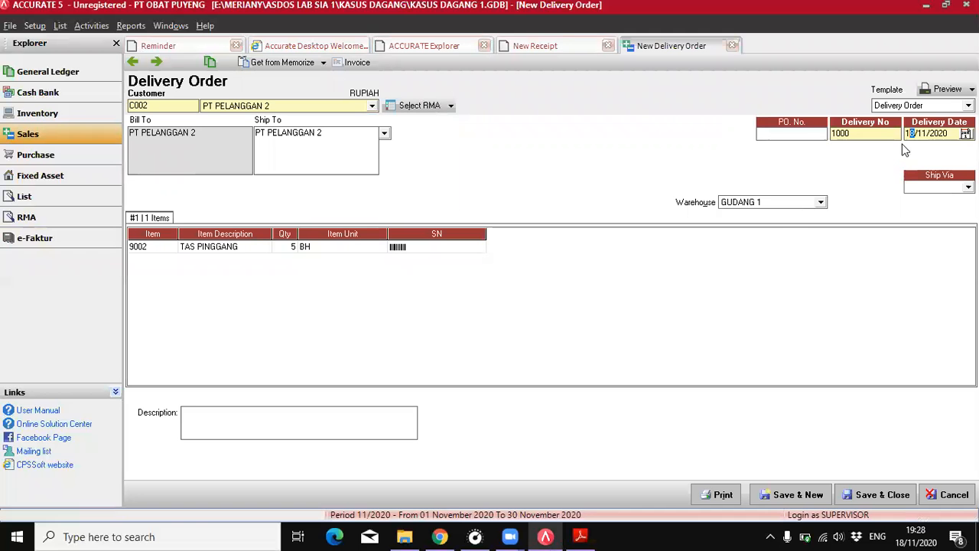
{"action": "type", "text": "010"}
- Check the delivery order against the PDF's sample screens for the replacement shipment, including the RMA selection
{"action": "left_click", "coordinate": [581, 534]}
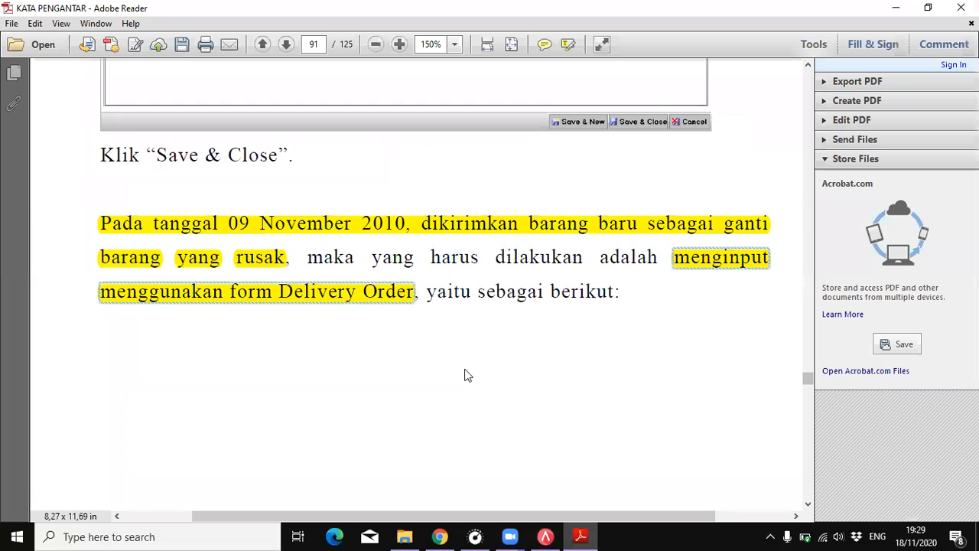
{"action": "scroll", "coordinate": [463, 371], "scroll_direction": "down", "scroll_amount": 5}
{"action": "scroll", "coordinate": [466, 364], "scroll_direction": "down", "scroll_amount": 10}
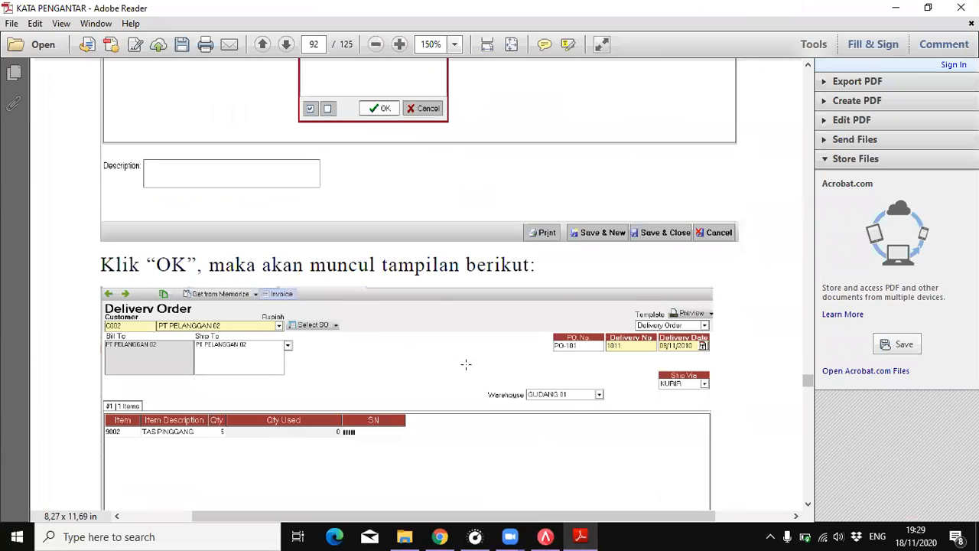
{"action": "scroll", "coordinate": [466, 364], "scroll_direction": "up", "scroll_amount": 1}
{"action": "scroll", "coordinate": [466, 364], "scroll_direction": "down", "scroll_amount": 6}
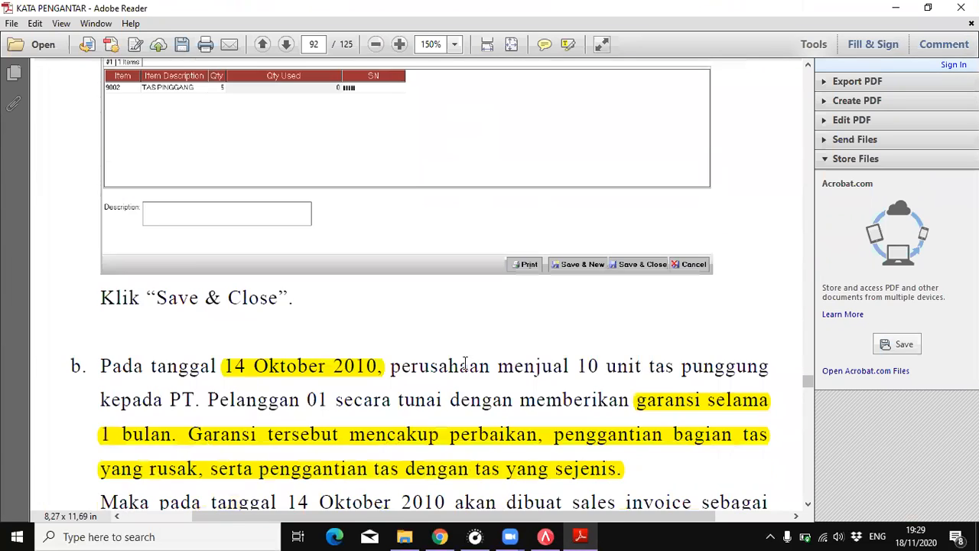
{"action": "scroll", "coordinate": [466, 364], "scroll_direction": "up", "scroll_amount": 10}
{"action": "scroll", "coordinate": [465, 362], "scroll_direction": "up", "scroll_amount": 4}
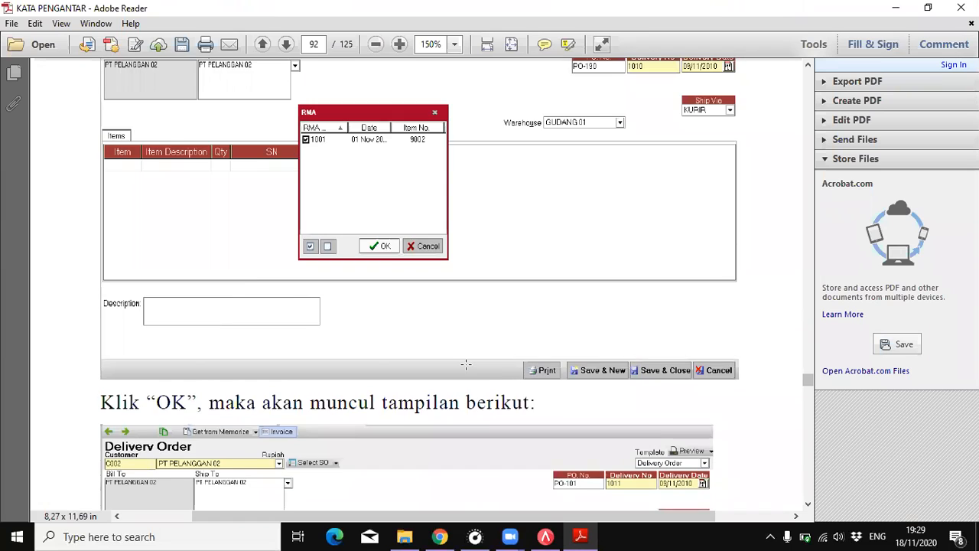
{"action": "scroll", "coordinate": [466, 364], "scroll_direction": "up", "scroll_amount": 3}
{"action": "scroll", "coordinate": [466, 364], "scroll_direction": "down", "scroll_amount": 12}
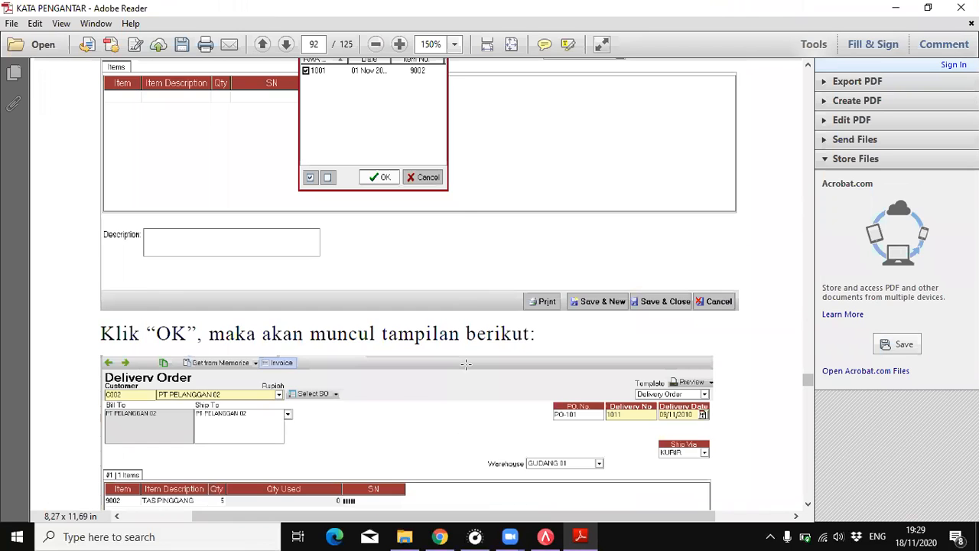
- Return to ACCURATE 5, and save and close the delivery order
{"action": "left_click", "coordinate": [545, 536]}
{"action": "left_click", "coordinate": [864, 494]}
{"action": "left_click", "coordinate": [861, 493]}
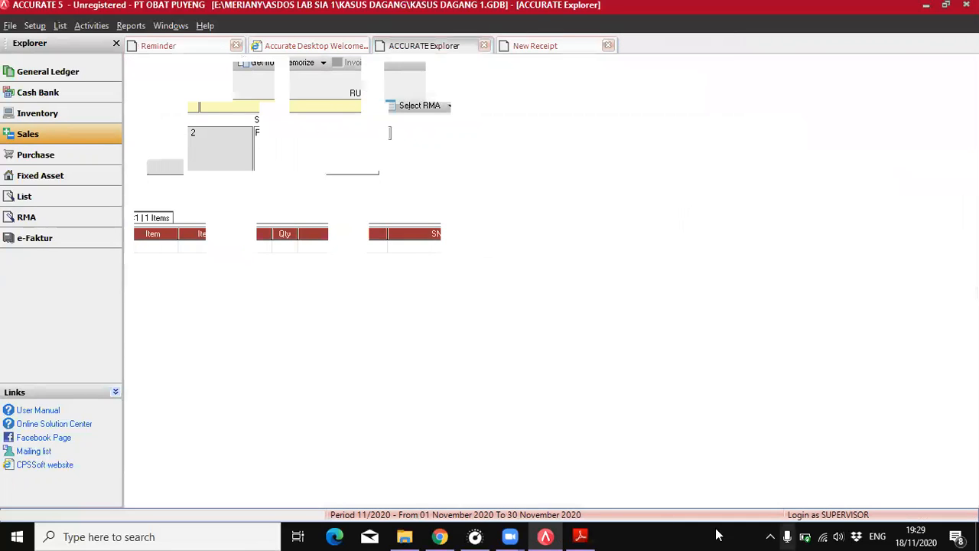
- Read case b in the PDF, and start a new sales invoice in ACCURATE 5 for PT PELANGGAN 01
{"action": "mouse_move", "coordinate": [575, 534]}
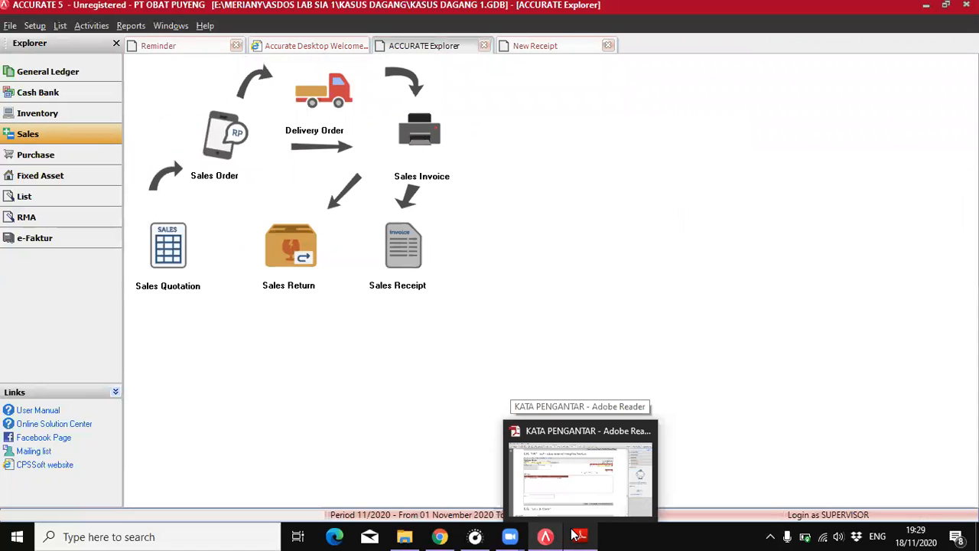
{"action": "left_click", "coordinate": [574, 535]}
{"action": "scroll", "coordinate": [466, 372], "scroll_direction": "down", "scroll_amount": 4}
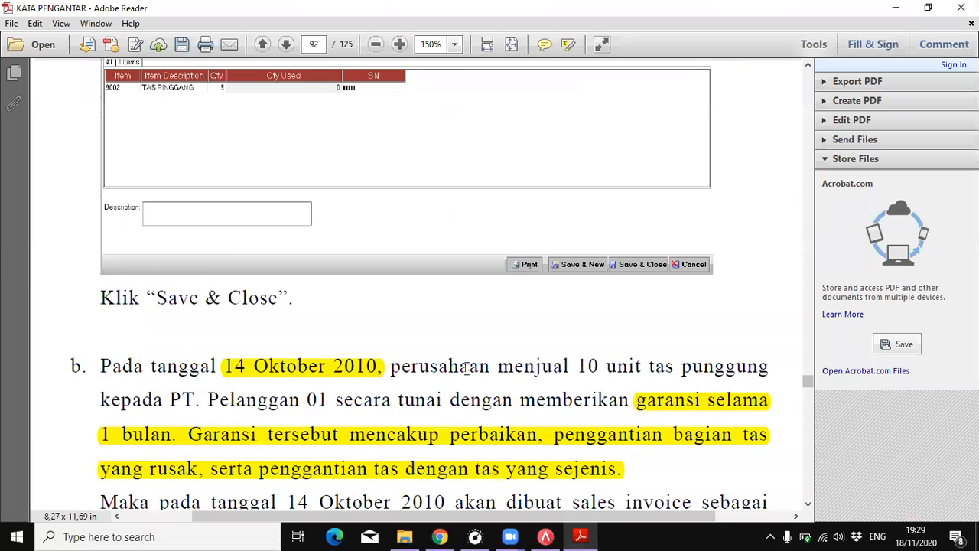
{"action": "scroll", "coordinate": [467, 372], "scroll_direction": "down", "scroll_amount": 2}
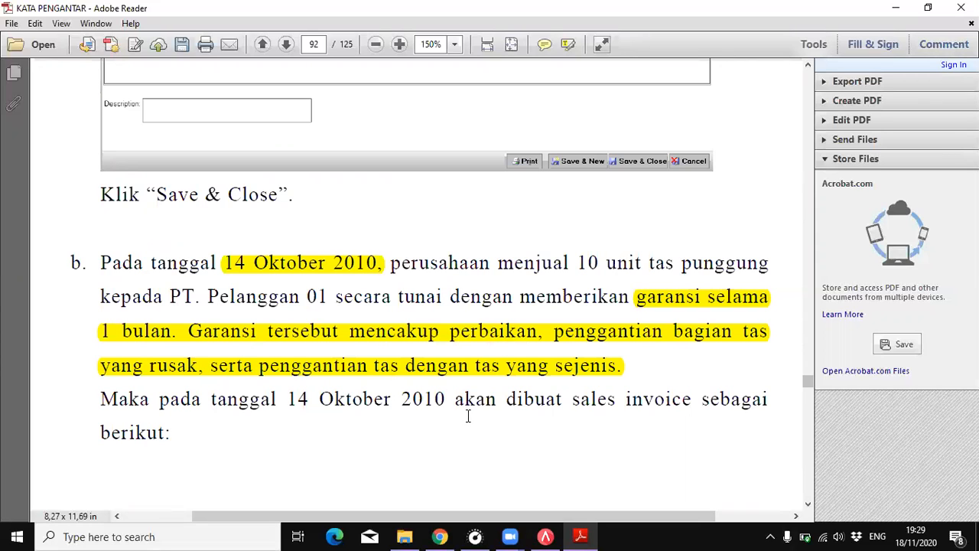
{"action": "scroll", "coordinate": [485, 380], "scroll_direction": "down", "scroll_amount": 3}
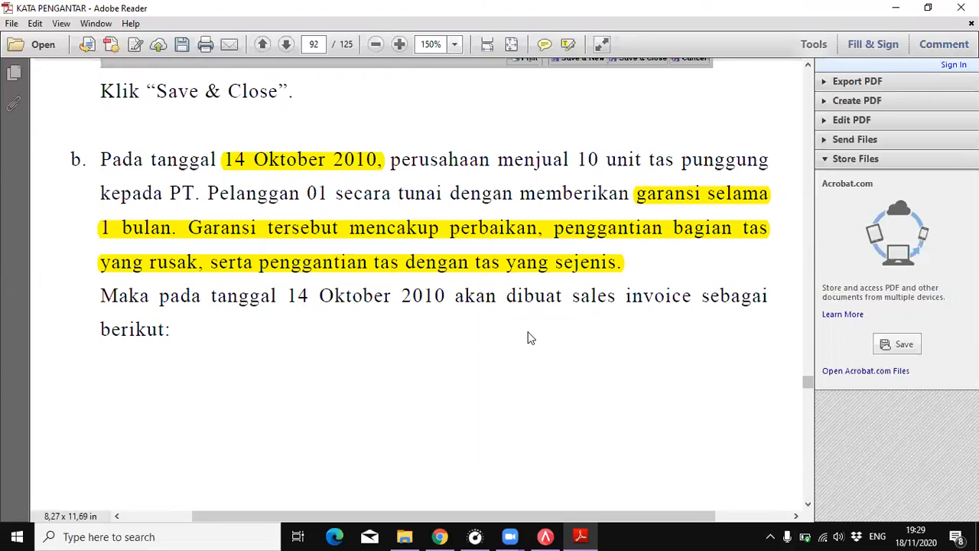
{"action": "left_click", "coordinate": [546, 536]}
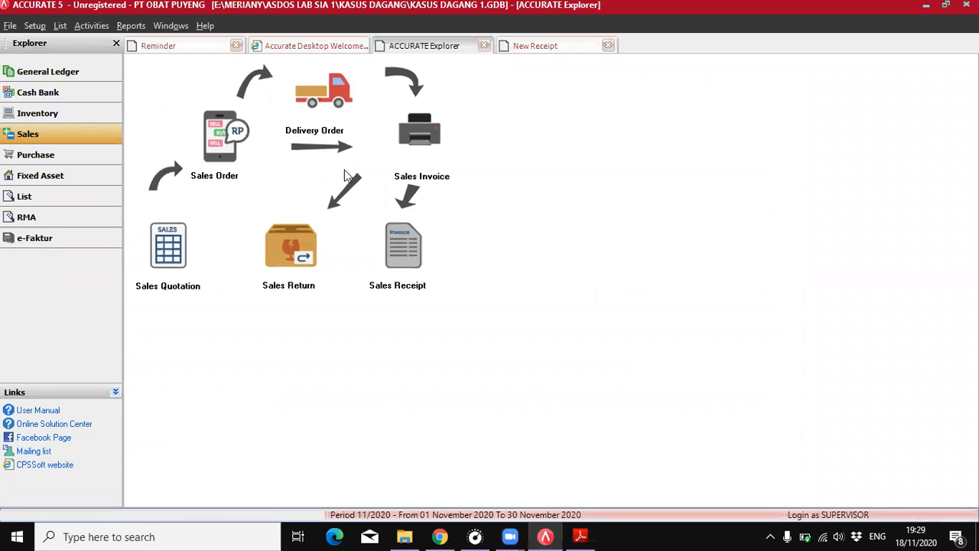
{"action": "left_click", "coordinate": [417, 153]}
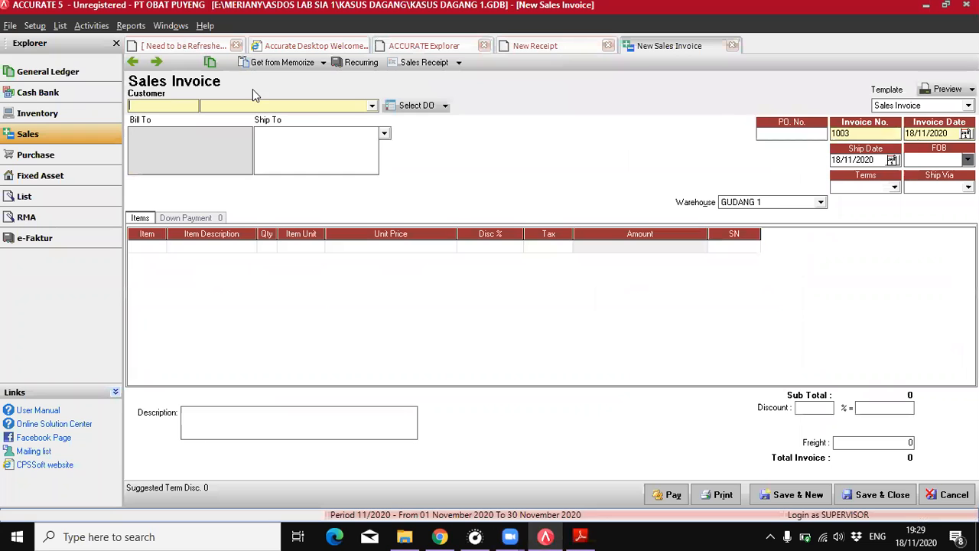
{"action": "left_click", "coordinate": [268, 107]}
{"action": "left_click", "coordinate": [263, 123]}
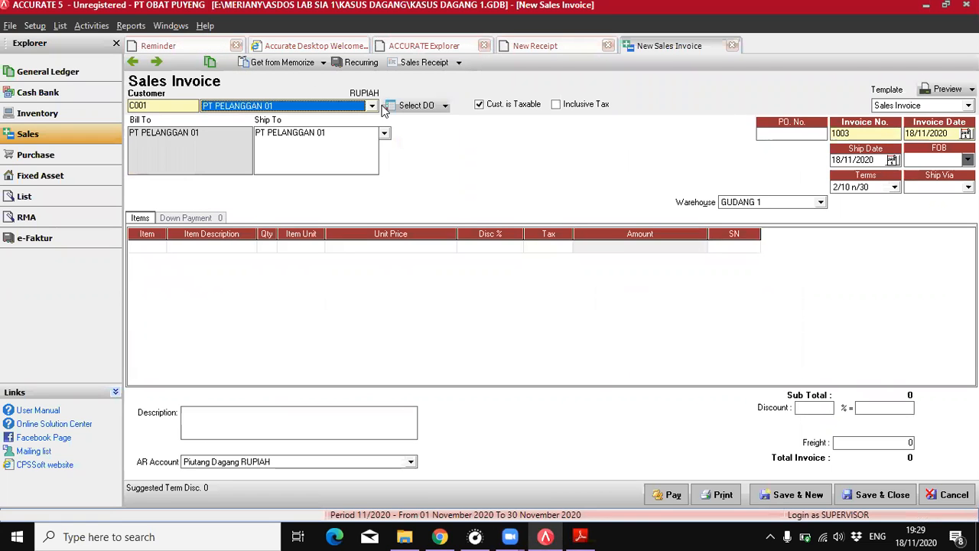
- Set both the invoice date and the ship date to 14/10/2010, as given in the PDF, and the terms to C.O.D
{"action": "left_click", "coordinate": [579, 536]}
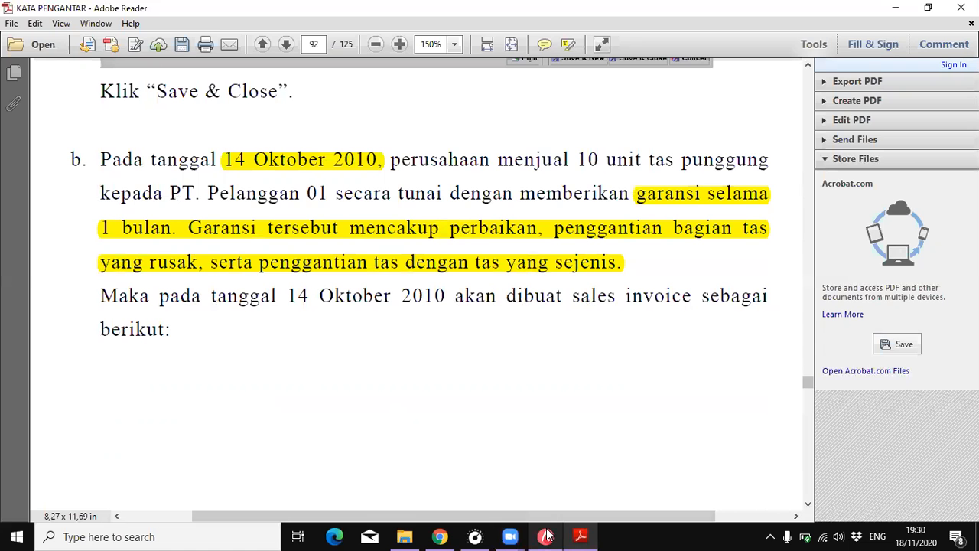
{"action": "key", "text": "alt+Tab"}
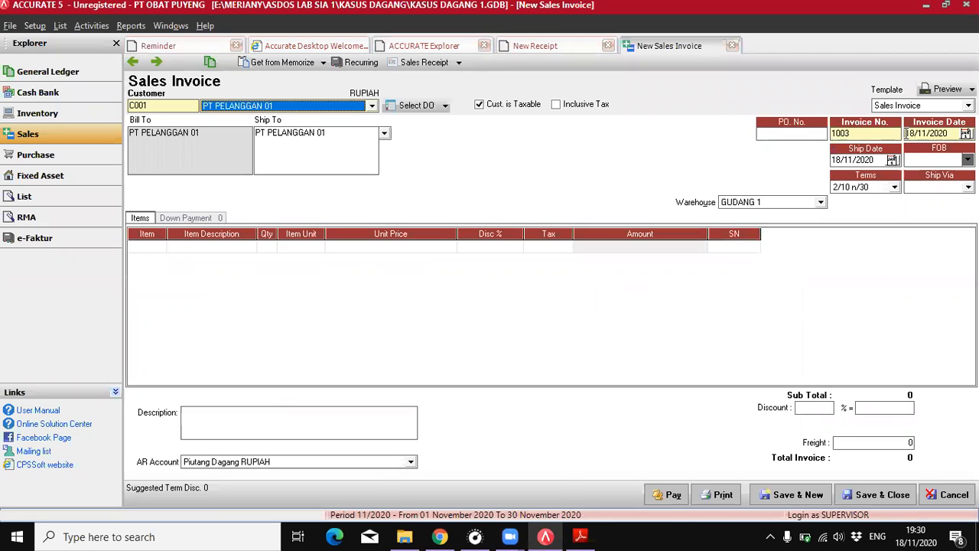
{"action": "left_click", "coordinate": [907, 133]}
{"action": "type", "text": "1410201"}
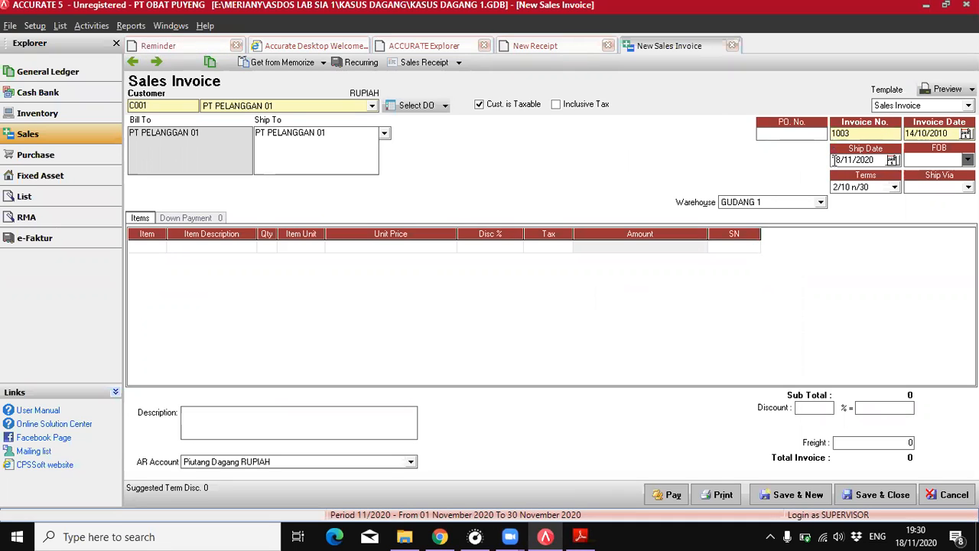
{"action": "left_click", "coordinate": [834, 159]}
{"action": "type", "text": "1410201"}
{"action": "left_click", "coordinate": [867, 187]}
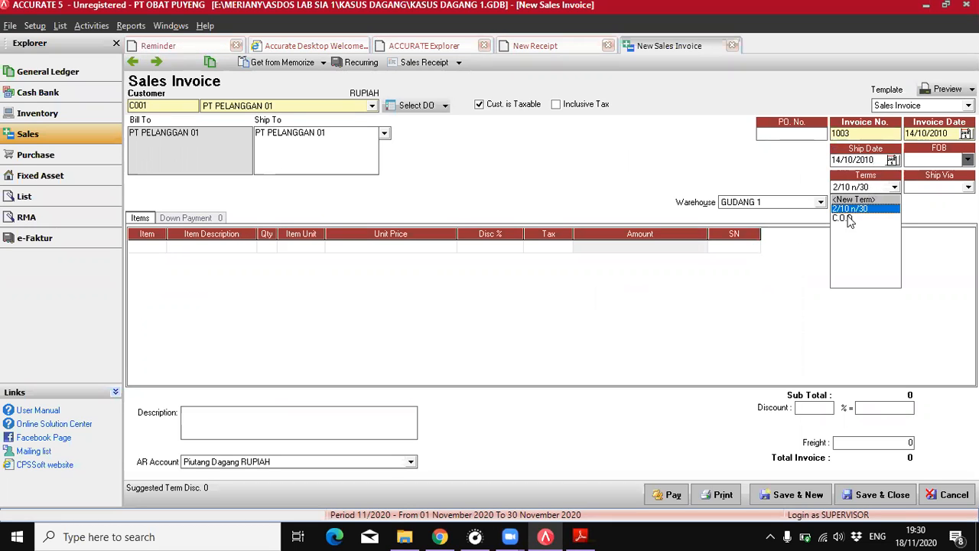
{"action": "left_click", "coordinate": [848, 218]}
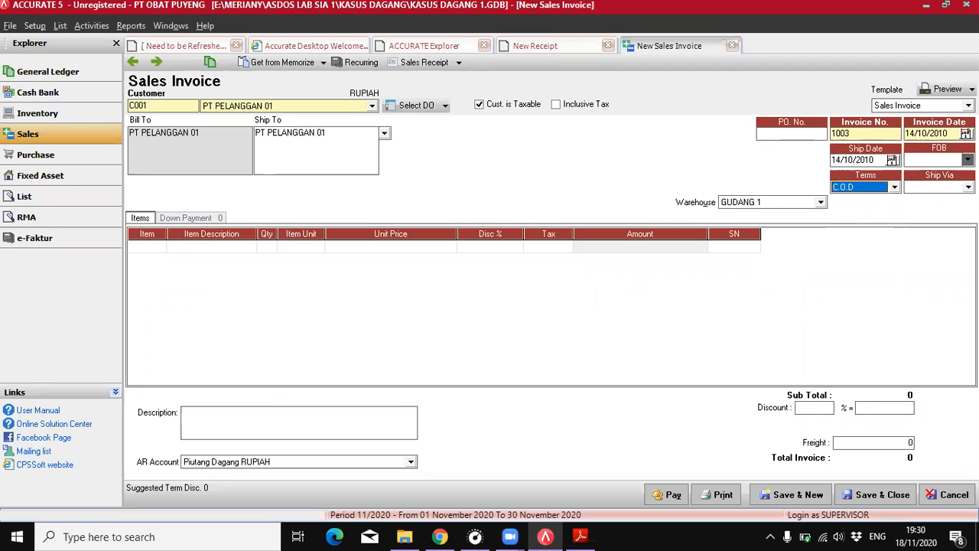
- Add 10 units of item 9001 TAS PUNGGUNG to the sales invoice, and save and close it
{"action": "left_click", "coordinate": [158, 246]}
{"action": "left_click", "coordinate": [159, 246]}
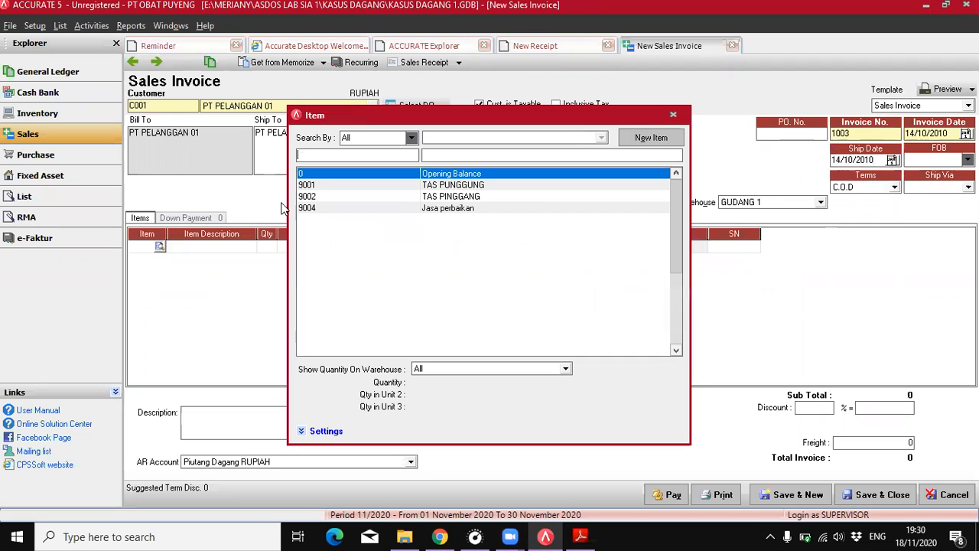
{"action": "double_click", "coordinate": [455, 185]}
{"action": "left_click", "coordinate": [273, 247]}
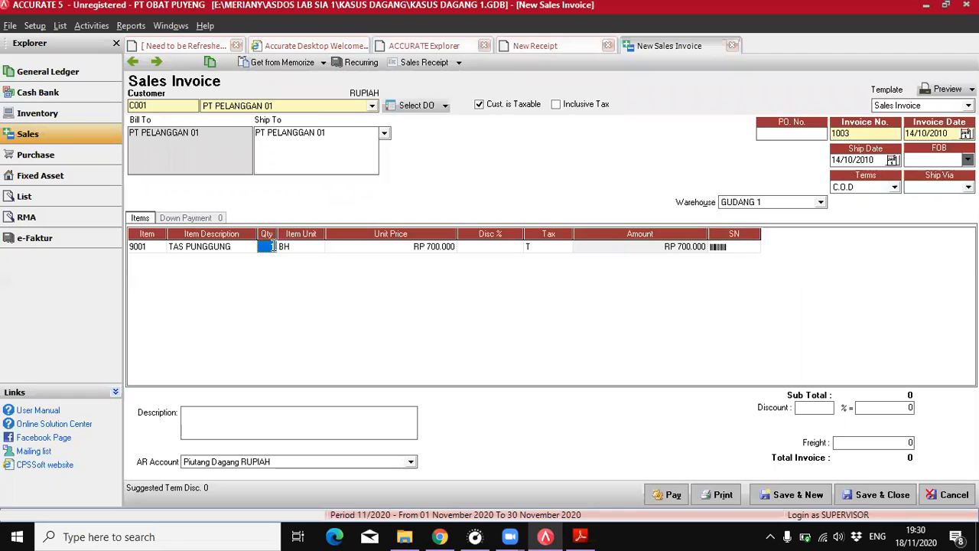
{"action": "type", "text": "10"}
{"action": "key", "text": "Tab"}
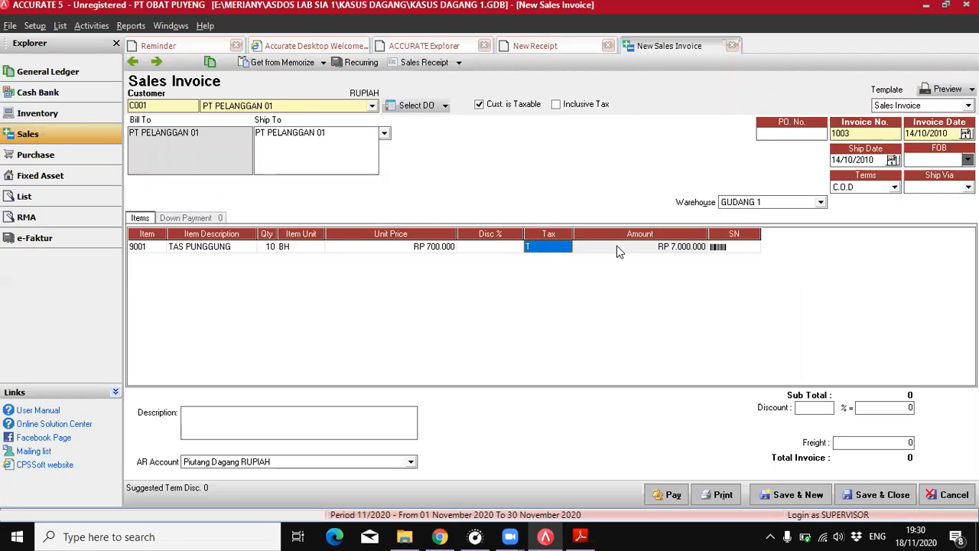
{"action": "left_click", "coordinate": [618, 253]}
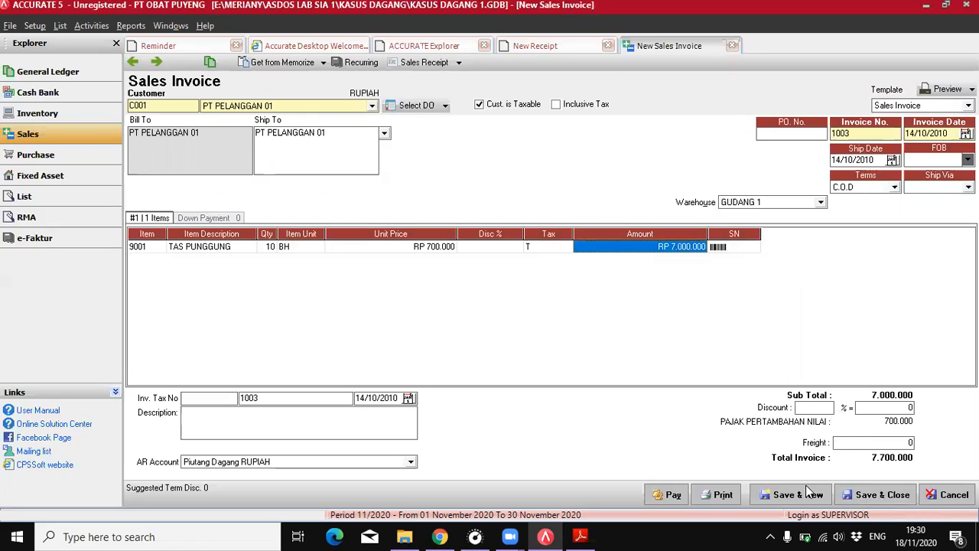
{"action": "left_click", "coordinate": [882, 495]}
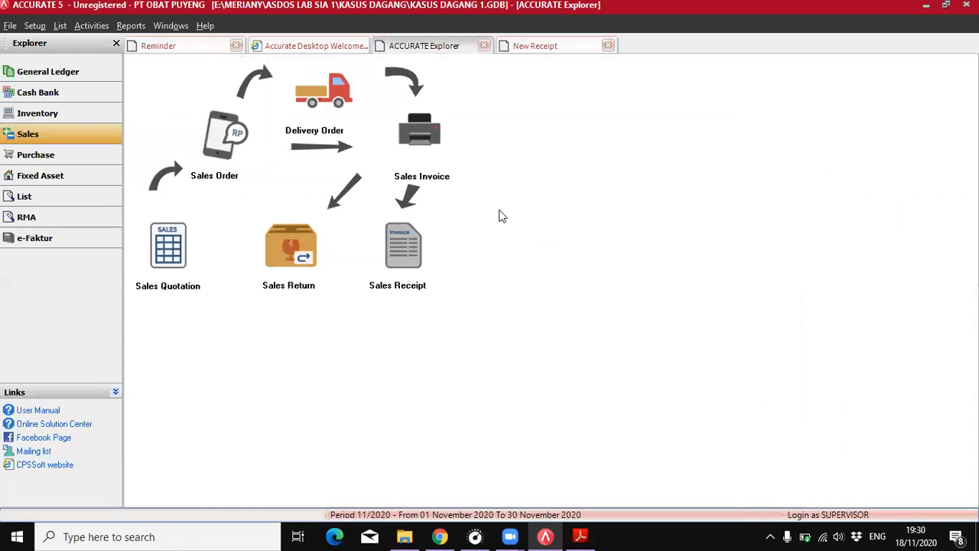
- Read the PDF's receipt instruction for the cash sale, and start a sales receipt in ACCURATE 5 from PT PELANGGAN 01
{"action": "left_click", "coordinate": [580, 536]}
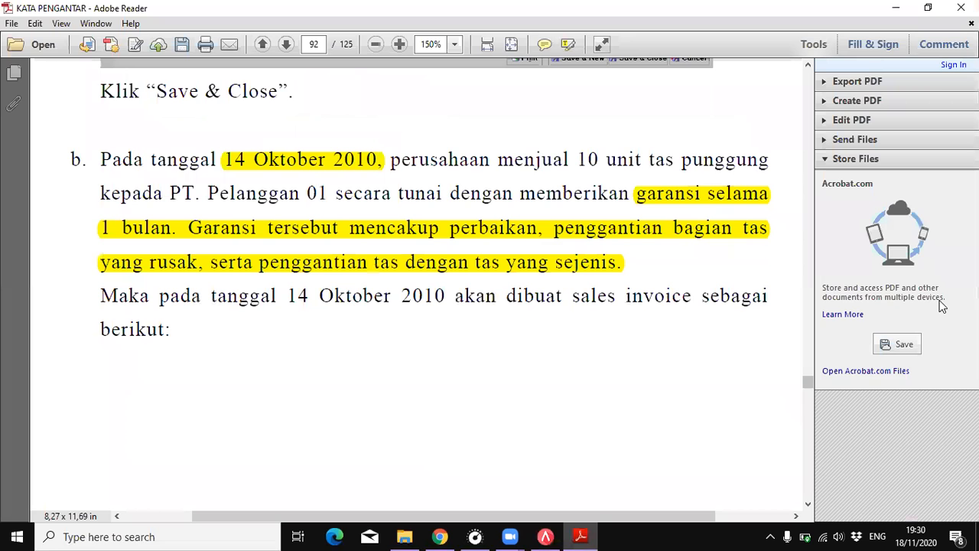
{"action": "scroll", "coordinate": [463, 355], "scroll_direction": "down", "scroll_amount": 5}
{"action": "scroll", "coordinate": [462, 354], "scroll_direction": "down", "scroll_amount": 8}
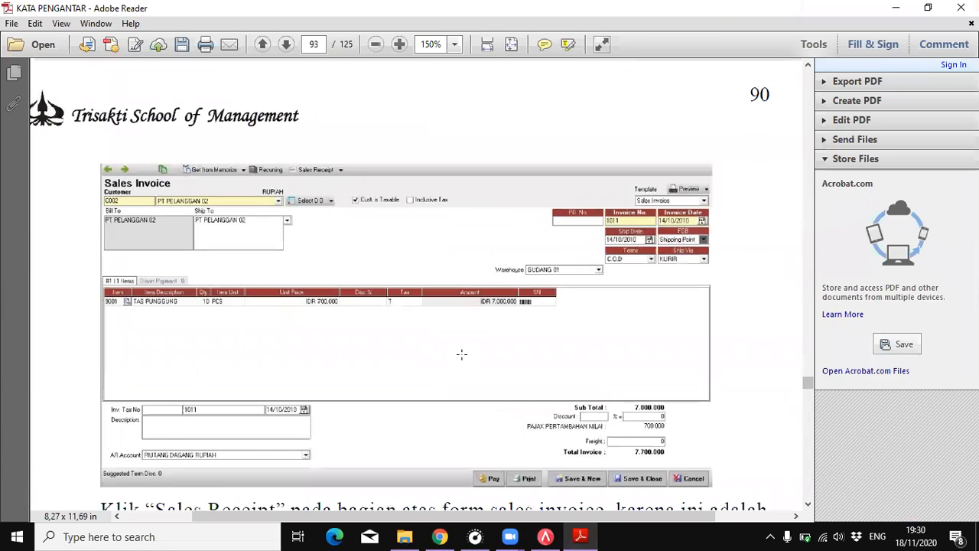
{"action": "scroll", "coordinate": [462, 358], "scroll_direction": "down", "scroll_amount": 4}
{"action": "scroll", "coordinate": [463, 363], "scroll_direction": "down", "scroll_amount": 4}
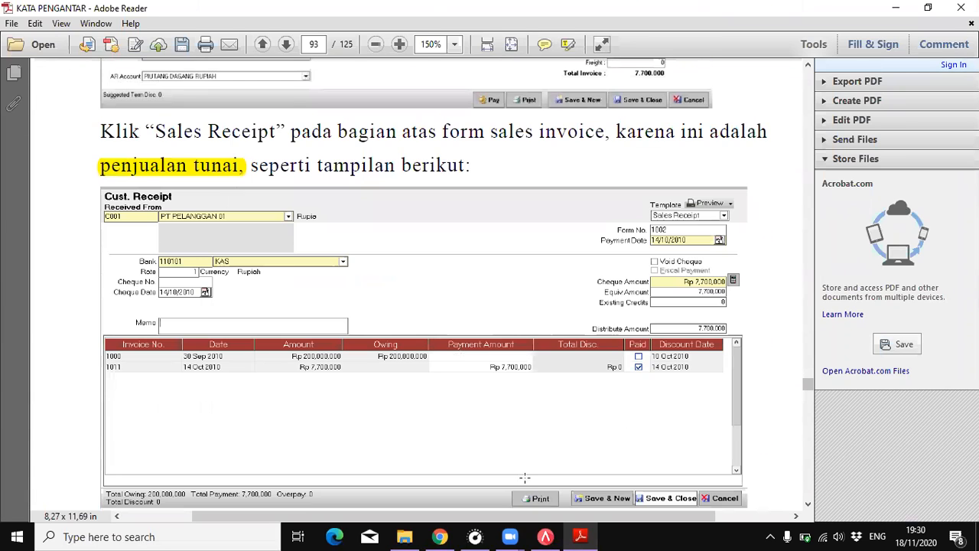
{"action": "left_click", "coordinate": [545, 536]}
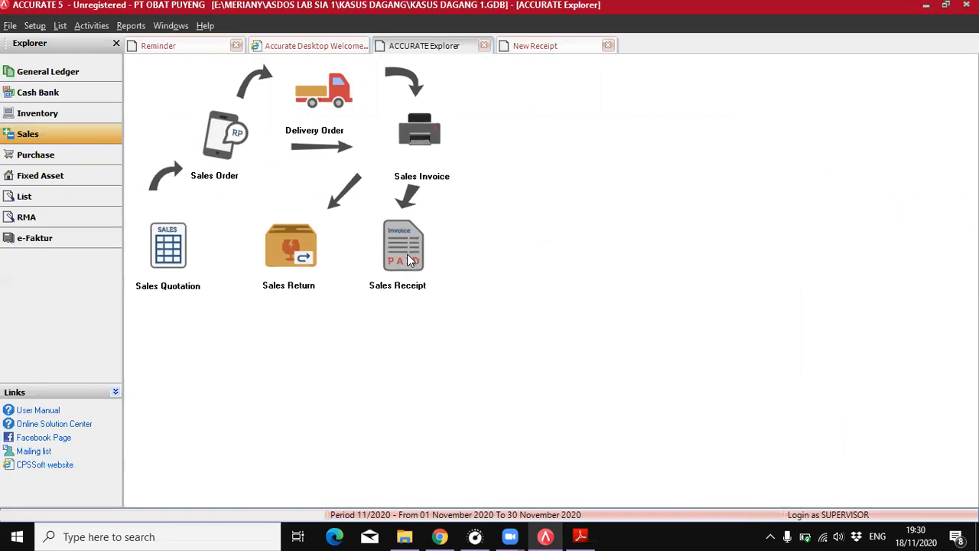
{"action": "left_click", "coordinate": [442, 255]}
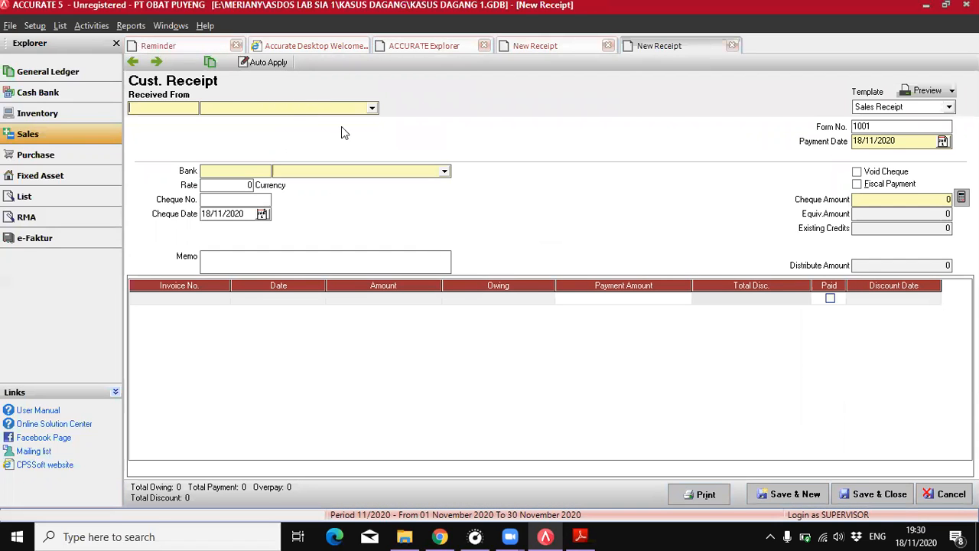
{"action": "left_click", "coordinate": [372, 108]}
{"action": "left_click", "coordinate": [266, 120]}
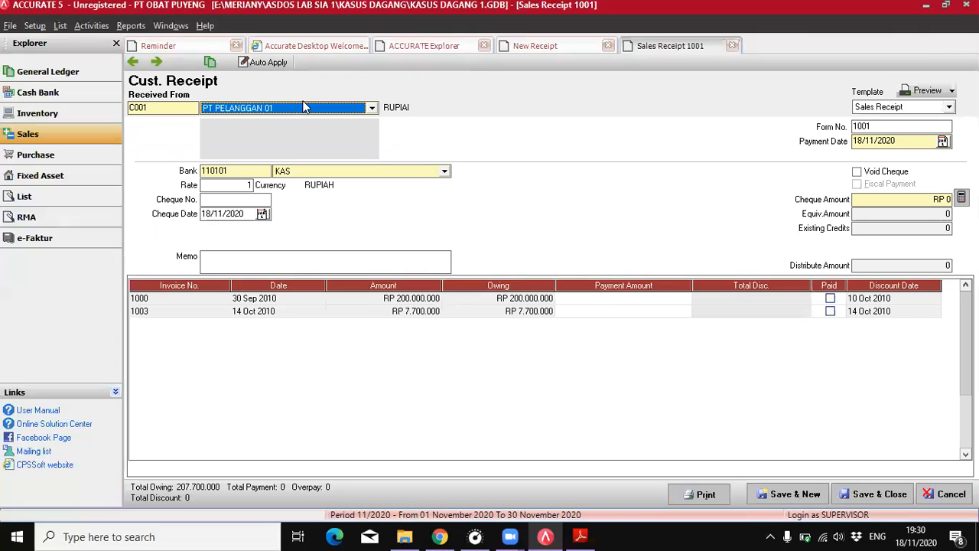
- Mark the 14 Oct 2010 invoice as paid on the receipt, and reset its payment amount to 0
{"action": "left_click", "coordinate": [829, 313]}
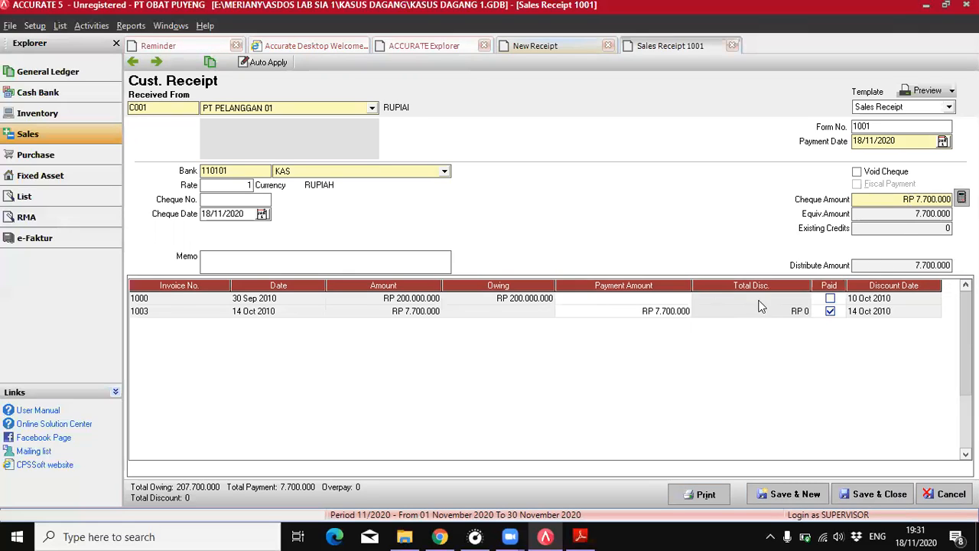
{"action": "left_click", "coordinate": [676, 314]}
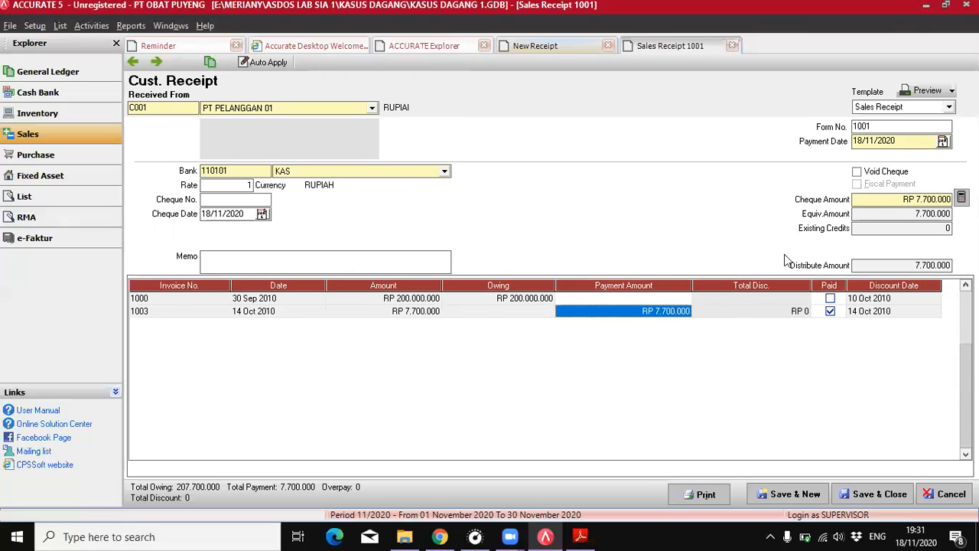
{"action": "type", "text": "0"}
{"action": "key", "text": "Return"}
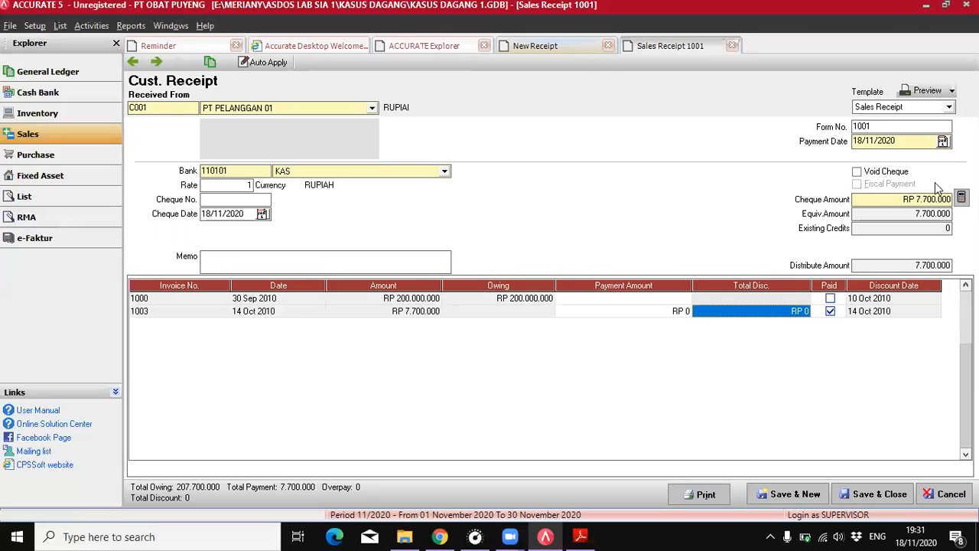
- Re-enter 7.700.000 as the receipt's cheque amount and mark the 14 Oct 2010 invoice as paid
{"action": "left_click", "coordinate": [936, 200]}
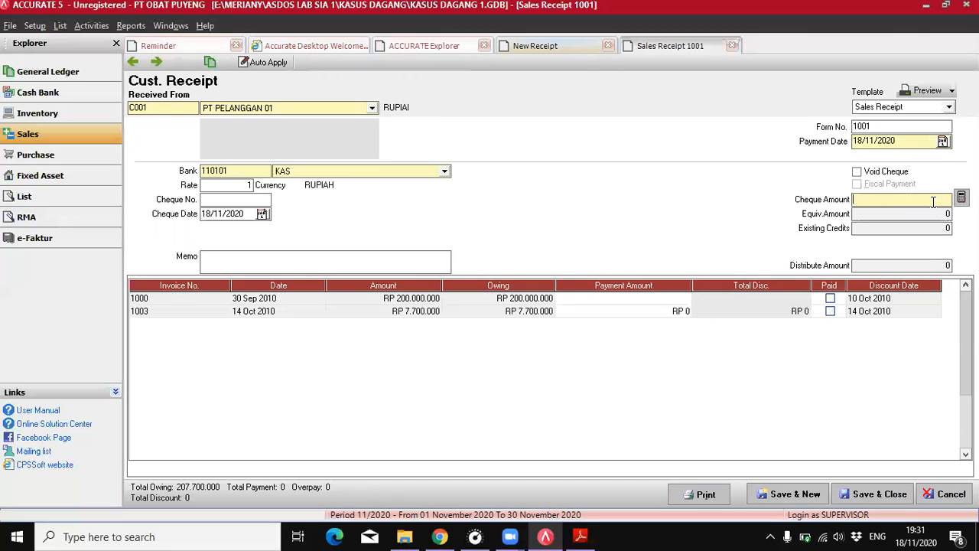
{"action": "type", "text": "7.7"}
{"action": "type", "text": "00.000"}
{"action": "key", "text": "Tab"}
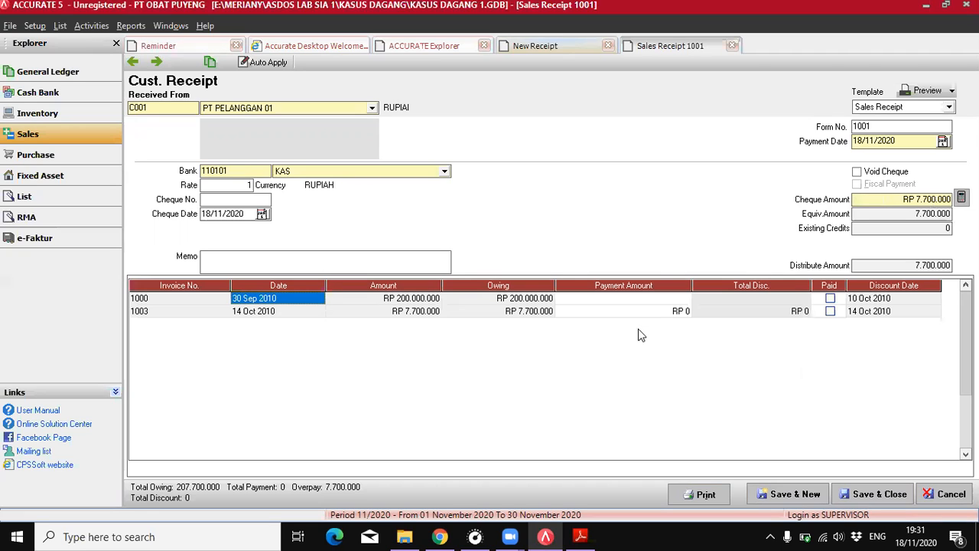
{"action": "left_click", "coordinate": [652, 311]}
{"action": "key", "text": "Tab"}
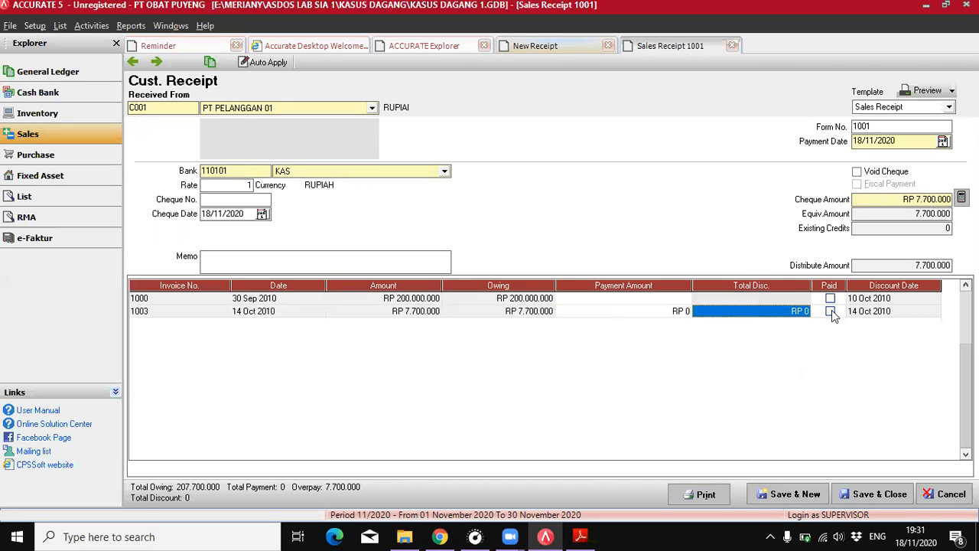
{"action": "left_click", "coordinate": [830, 310]}
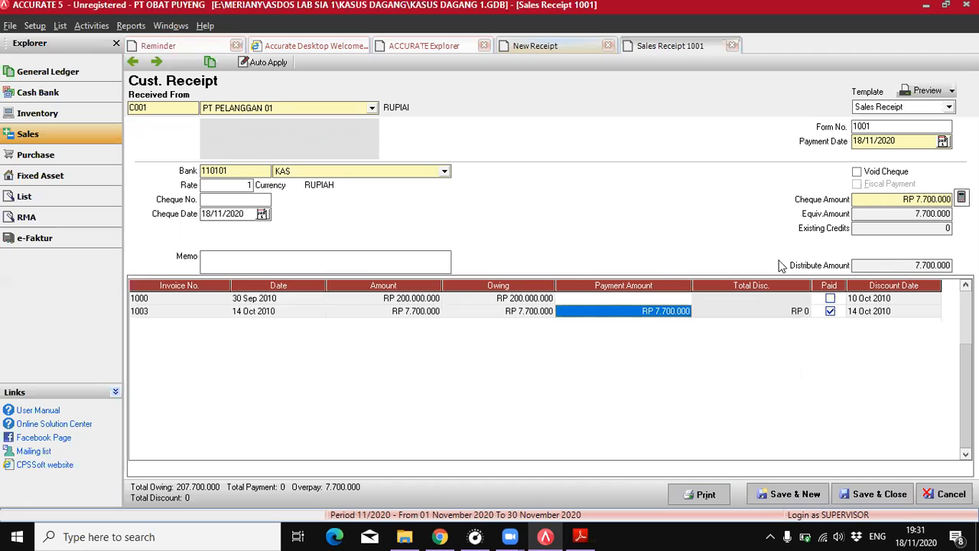
- Clear the cheque amount, set the 14 Oct 2010 invoice's payment amount to 7.700.000, and recalculate the cheque amount from it
{"action": "left_click", "coordinate": [915, 199]}
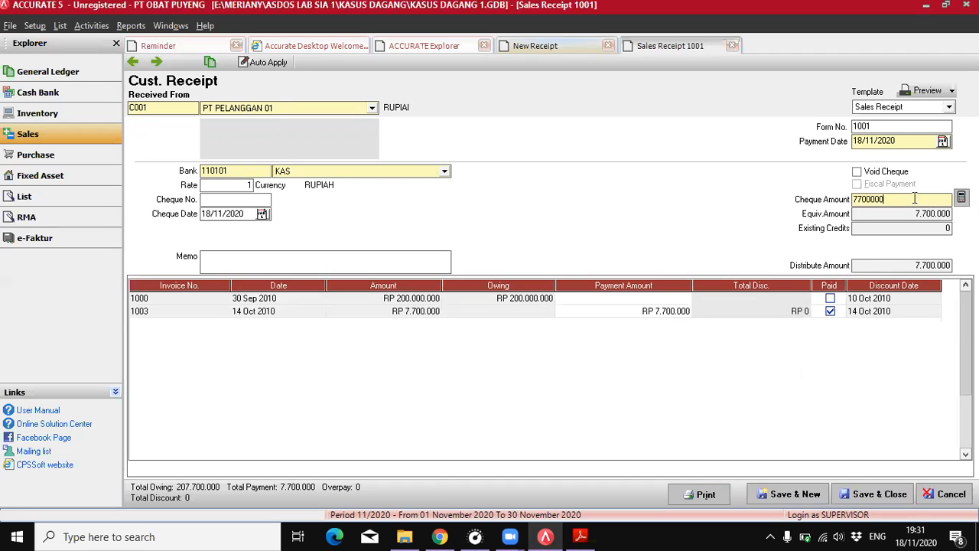
{"action": "key", "text": "BackSpace"}
{"action": "key", "text": "BackSpace"}
{"action": "key", "text": "BackSpace"}
{"action": "key", "text": "BackSpace"}
{"action": "key", "text": "BackSpace"}
{"action": "key", "text": "BackSpace"}
{"action": "key", "text": "BackSpace"}
{"action": "left_click", "coordinate": [662, 312]}
{"action": "type", "text": "7"}
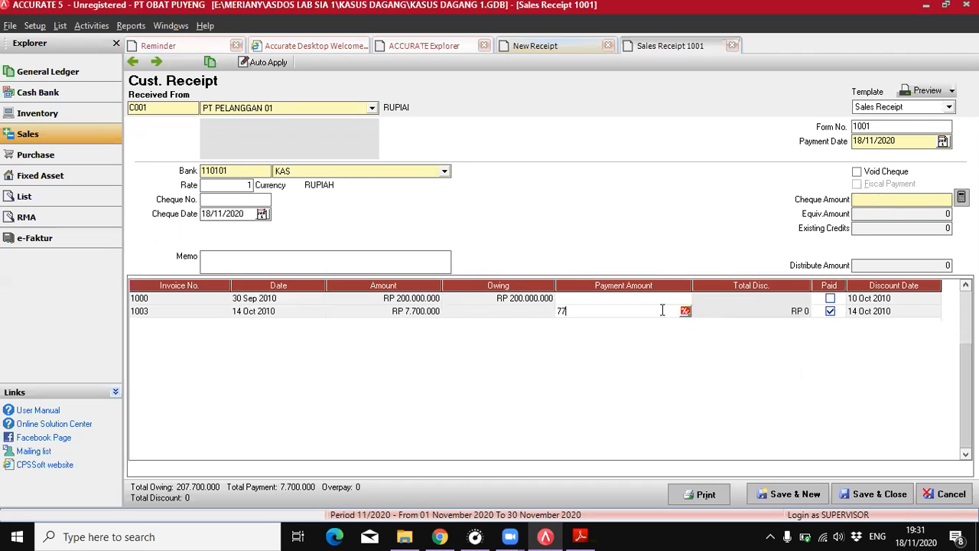
{"action": "type", "text": ".700.000"}
{"action": "key", "text": "Tab"}
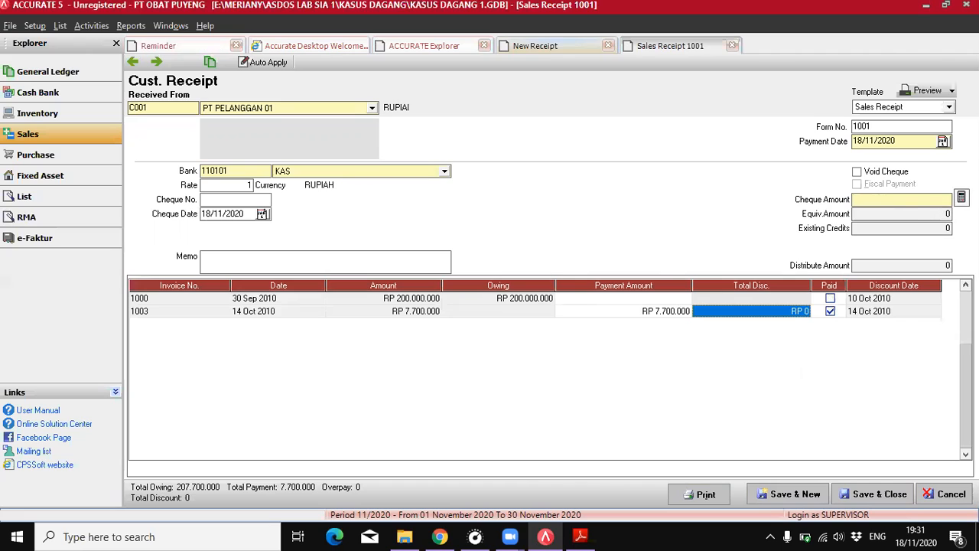
{"action": "left_click", "coordinate": [961, 198]}
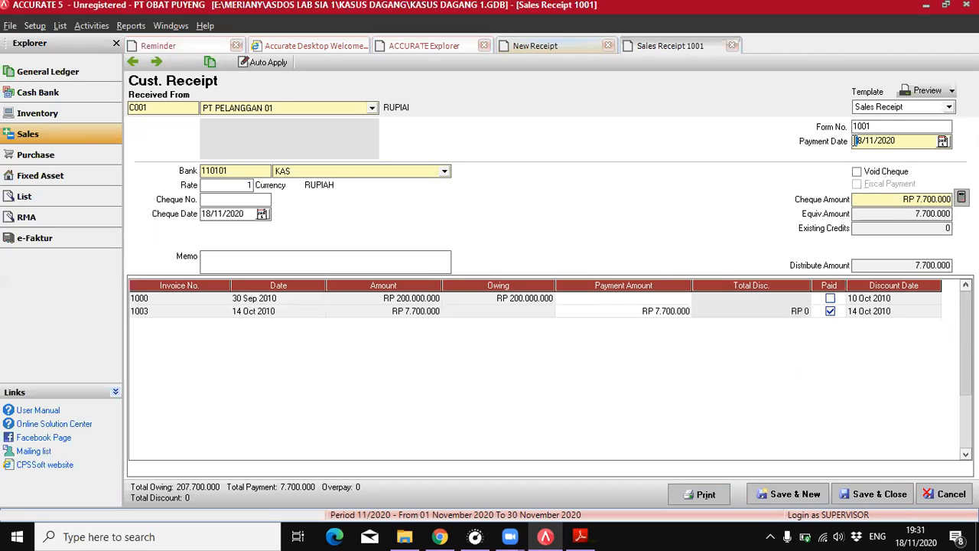
- Check the PDF's receipt example, set the payment date and cheque date to 14/10/2010 in ACCURATE 5, and save and close the receipt
{"action": "left_click", "coordinate": [580, 536]}
{"action": "scroll", "coordinate": [523, 334], "scroll_direction": "down", "scroll_amount": 4}
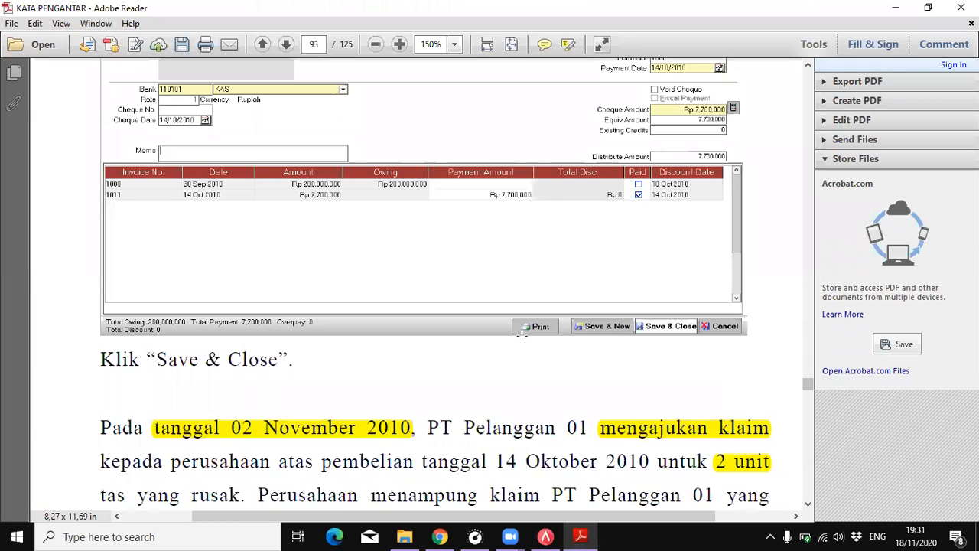
{"action": "scroll", "coordinate": [523, 336], "scroll_direction": "up", "scroll_amount": 5}
{"action": "scroll", "coordinate": [522, 336], "scroll_direction": "down", "scroll_amount": 2}
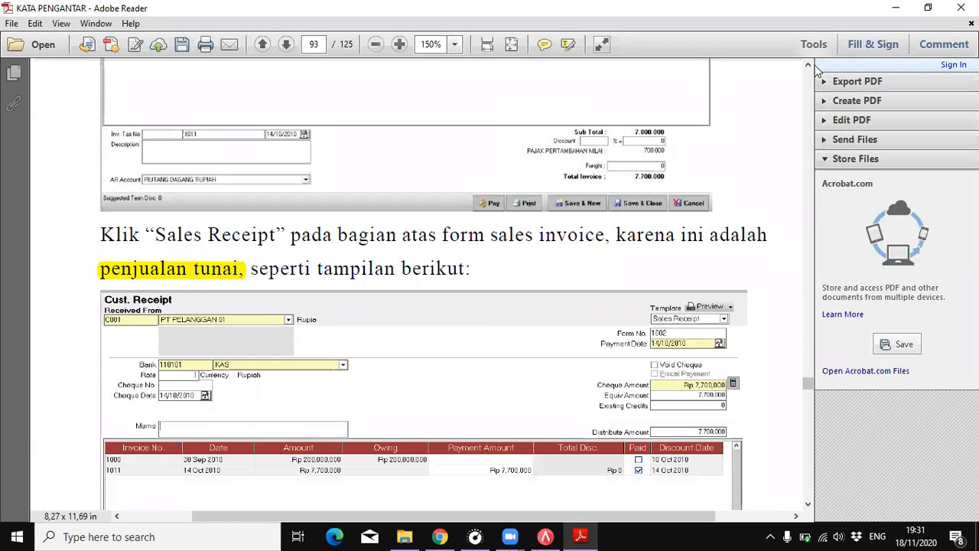
{"action": "left_click", "coordinate": [546, 535]}
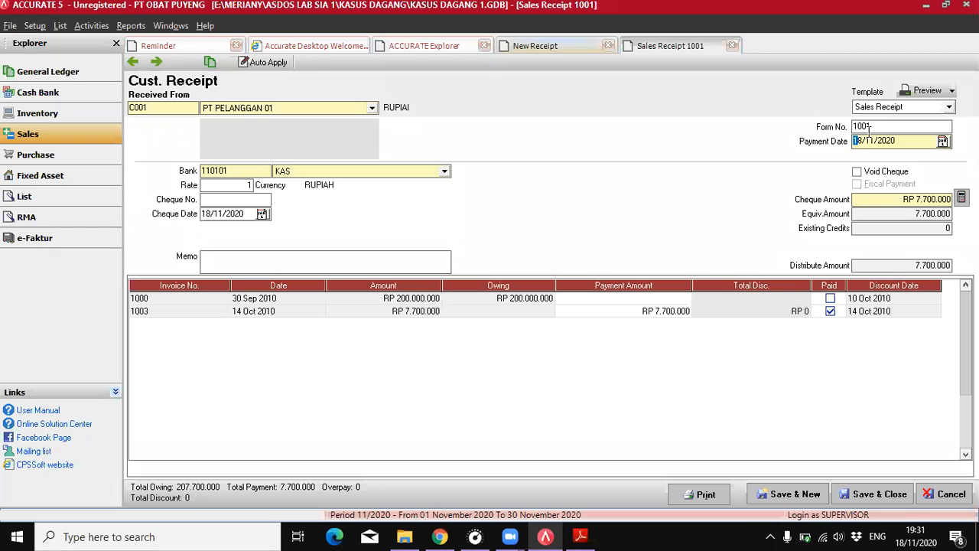
{"action": "type", "text": "0201"}
{"action": "double_click", "coordinate": [205, 214]}
{"action": "type", "text": "14/10/2010"}
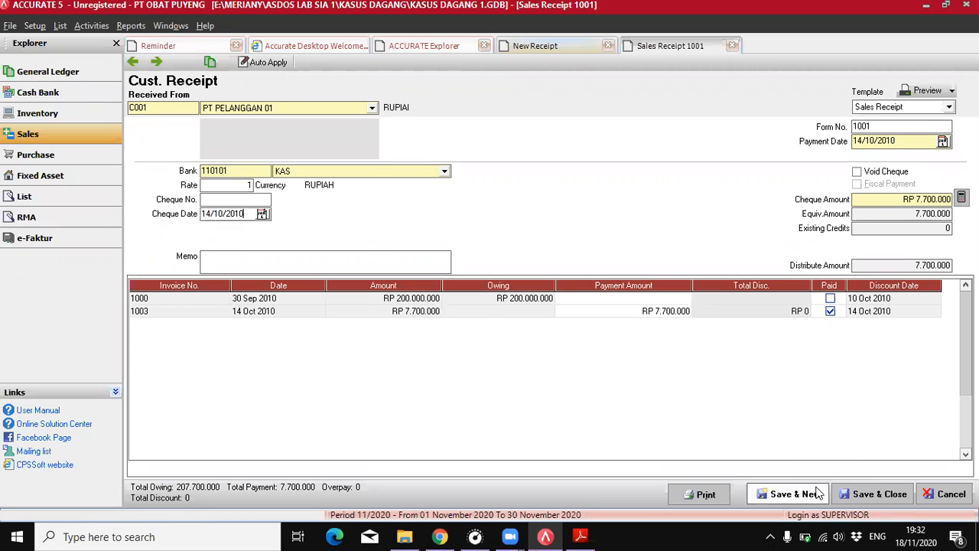
{"action": "left_click", "coordinate": [848, 495]}
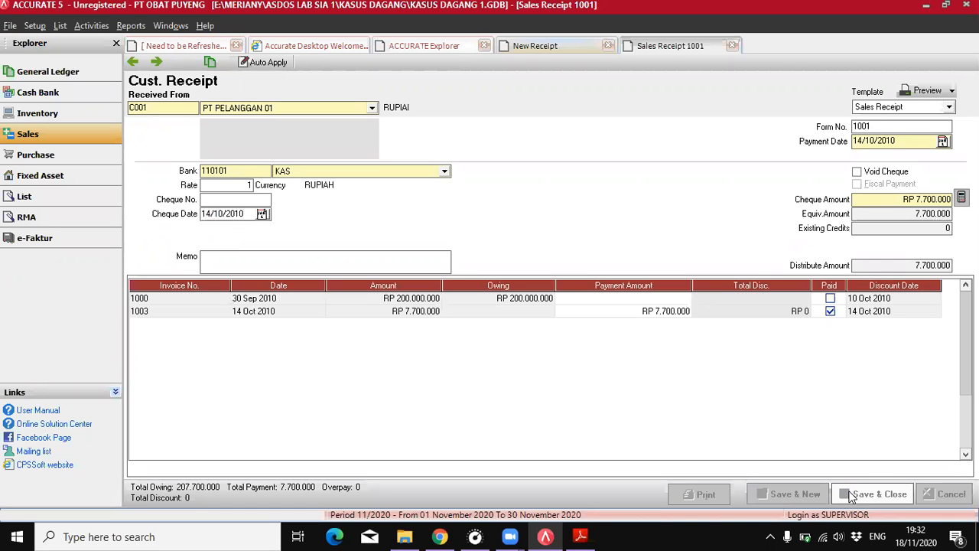
- Read the PDF's case on PT Pelanggan 01's 02 November 2010 claim and its Langkah 01 instructions for recording the damaged goods
{"action": "left_click", "coordinate": [581, 535]}
{"action": "scroll", "coordinate": [554, 344], "scroll_direction": "down", "scroll_amount": 5}
{"action": "scroll", "coordinate": [554, 344], "scroll_direction": "down", "scroll_amount": 5}
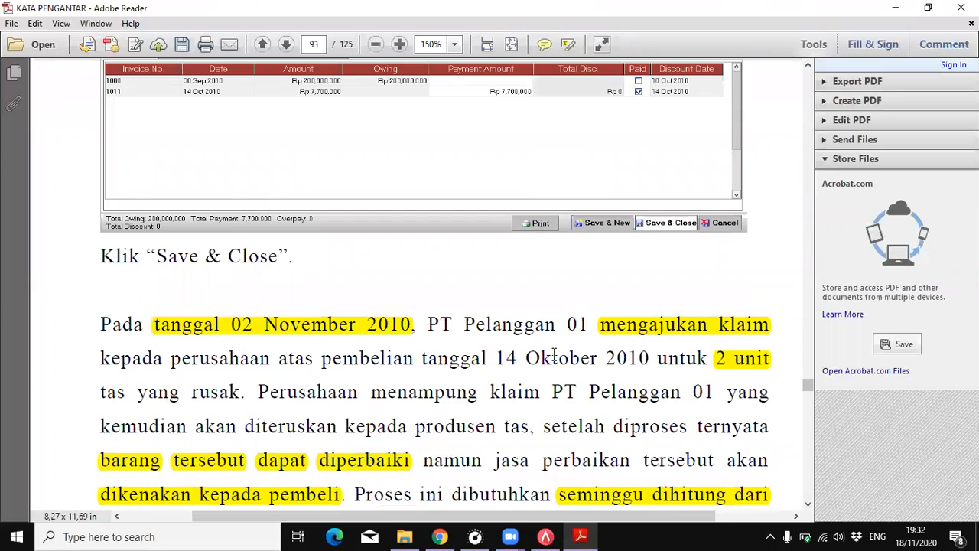
{"action": "scroll", "coordinate": [400, 279], "scroll_direction": "down", "scroll_amount": 1}
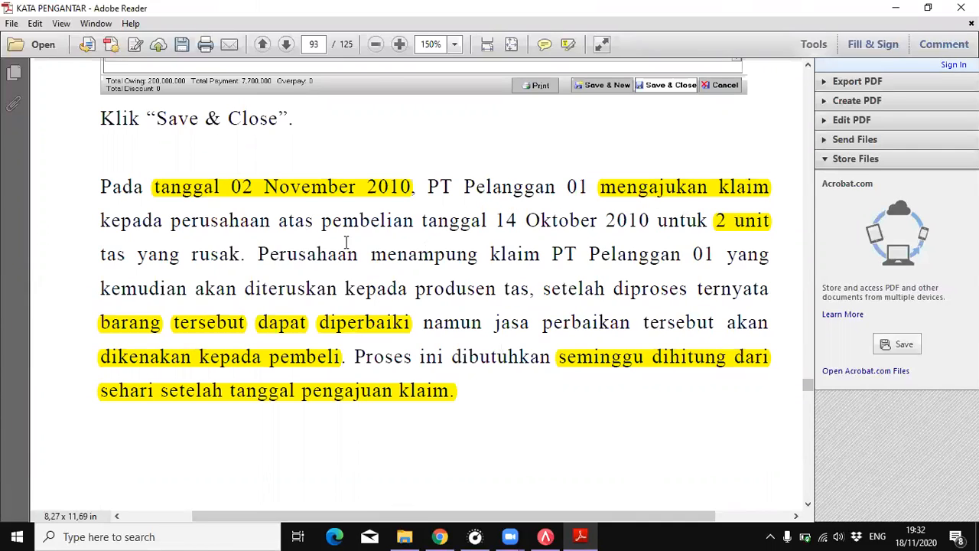
{"action": "left_click_drag", "start_coordinate": [497, 223], "coordinate": [640, 227]}
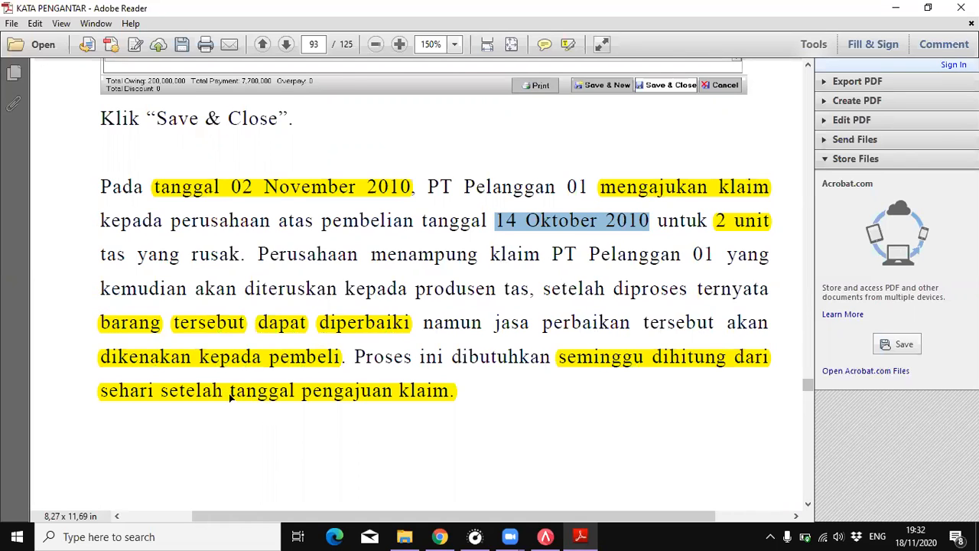
{"action": "scroll", "coordinate": [312, 384], "scroll_direction": "down", "scroll_amount": 3}
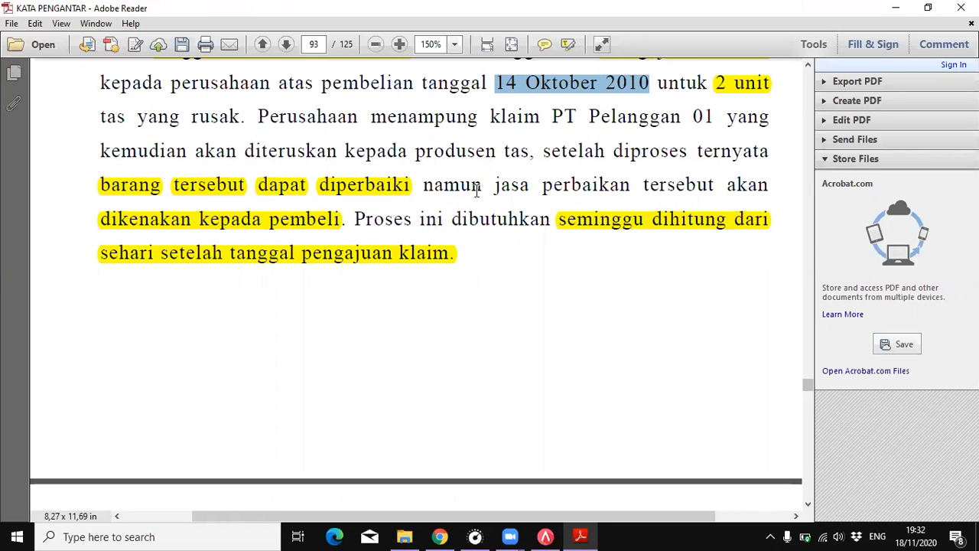
{"action": "scroll", "coordinate": [479, 187], "scroll_direction": "down", "scroll_amount": 10}
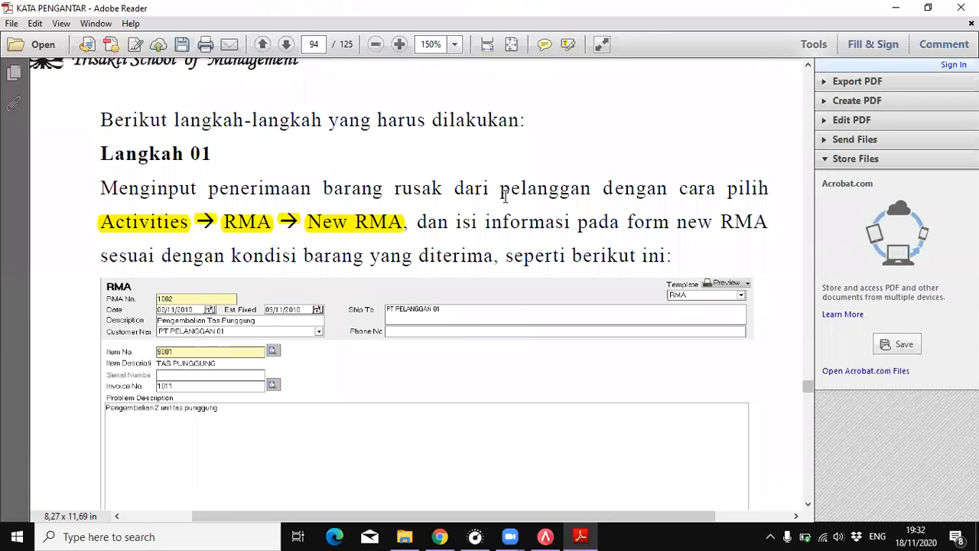
{"action": "scroll", "coordinate": [504, 196], "scroll_direction": "down", "scroll_amount": 1}
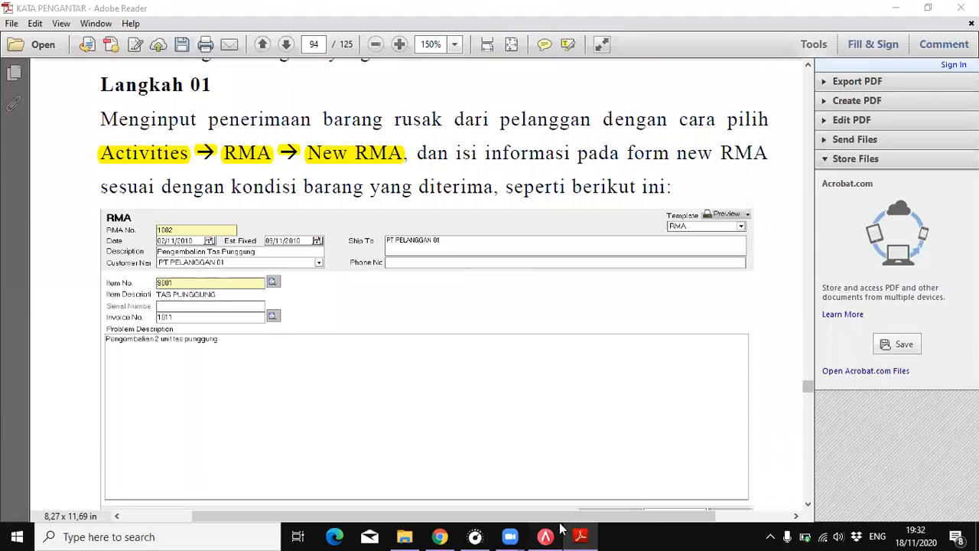
- Start a new RMA in ACCURATE 5, dated 02/11/2010 as in the PDF, with the estimated fixed date 07/11/2010
{"action": "left_click", "coordinate": [560, 530]}
{"action": "left_click", "coordinate": [26, 218]}
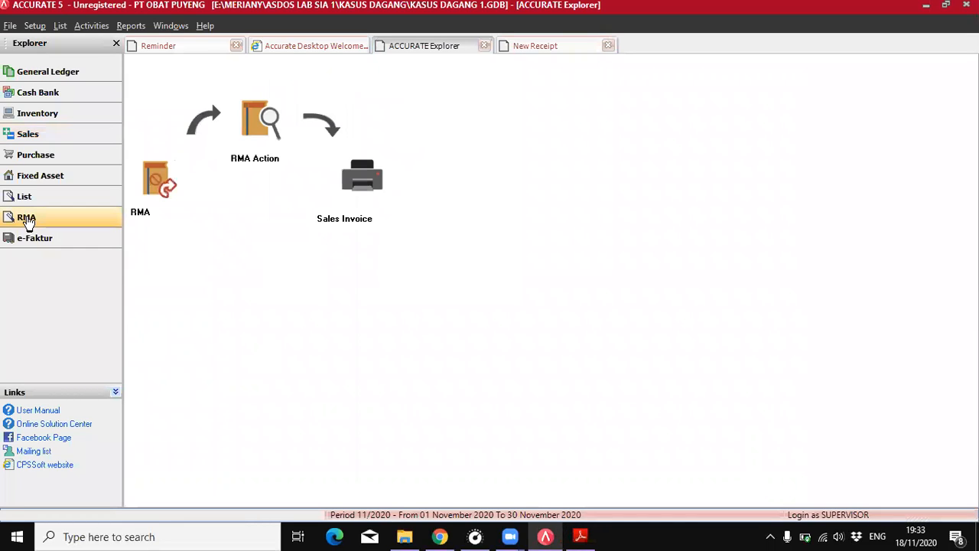
{"action": "left_click", "coordinate": [154, 180]}
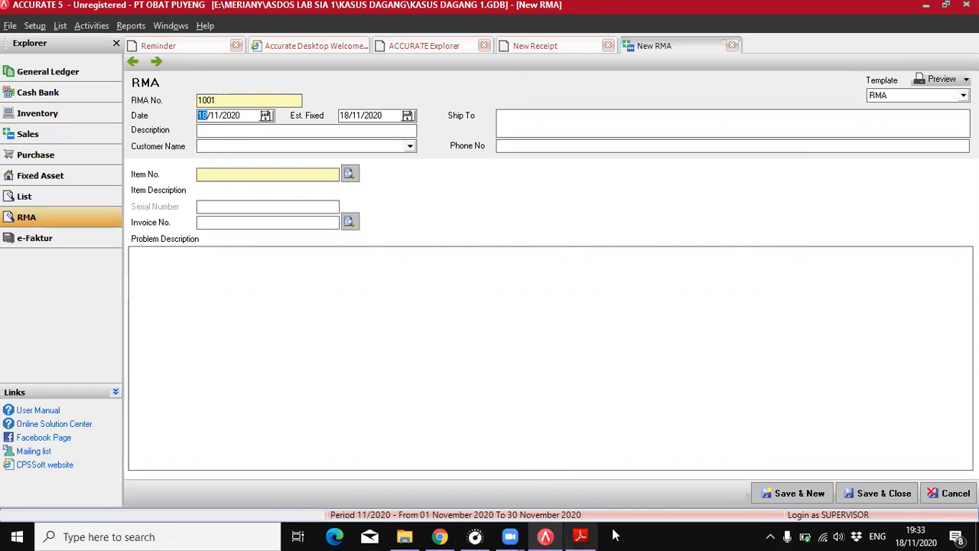
{"action": "left_click", "coordinate": [581, 535]}
{"action": "scroll", "coordinate": [497, 392], "scroll_direction": "down", "scroll_amount": 10}
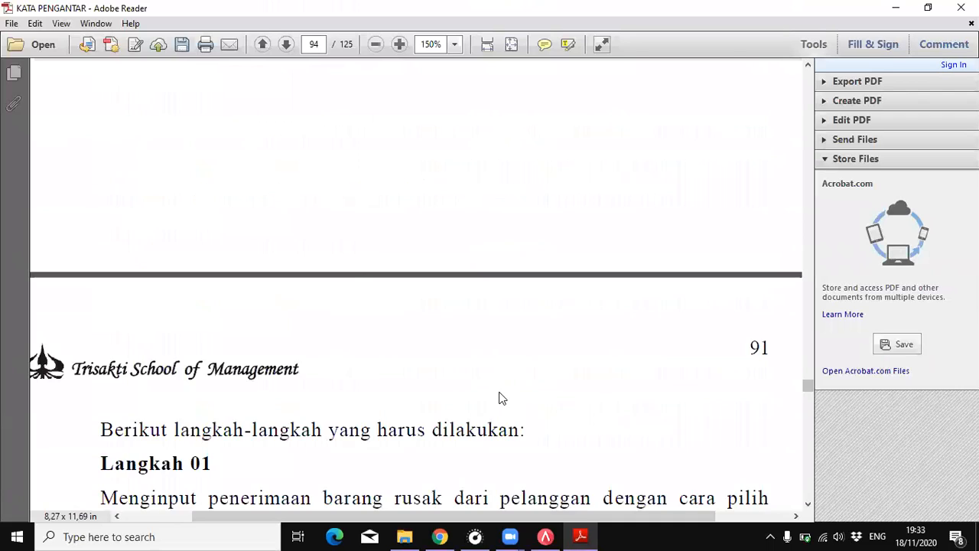
{"action": "scroll", "coordinate": [498, 392], "scroll_direction": "down", "scroll_amount": 8}
{"action": "left_click", "coordinate": [546, 537]}
{"action": "type", "text": "02/11/2010"}
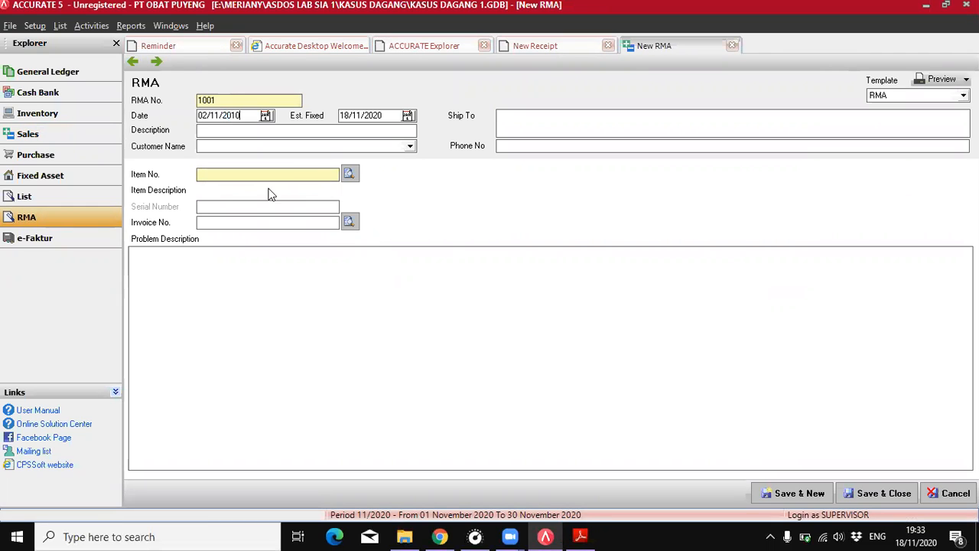
{"action": "left_click", "coordinate": [342, 115]}
{"action": "type", "text": "17/"}
{"action": "type", "text": "11/20"}
- Describe the RMA as "Pengembalian Tas Punggung", following the PDF, and choose PT PELANGGAN 01 as the customer
{"action": "left_click", "coordinate": [323, 129]}
{"action": "type", "text": "P"}
{"action": "key", "text": "BackSpace"}
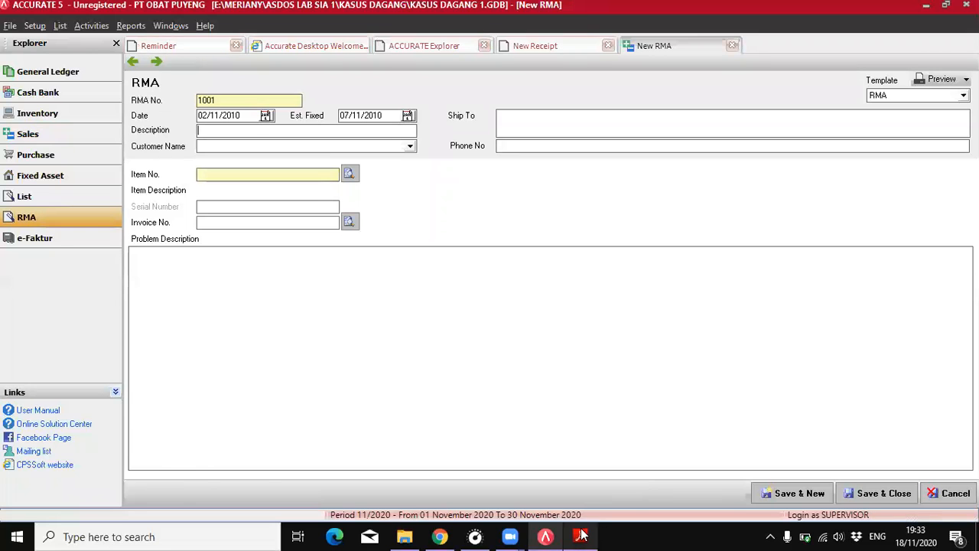
{"action": "left_click", "coordinate": [580, 536]}
{"action": "scroll", "coordinate": [386, 392], "scroll_direction": "down", "scroll_amount": 1}
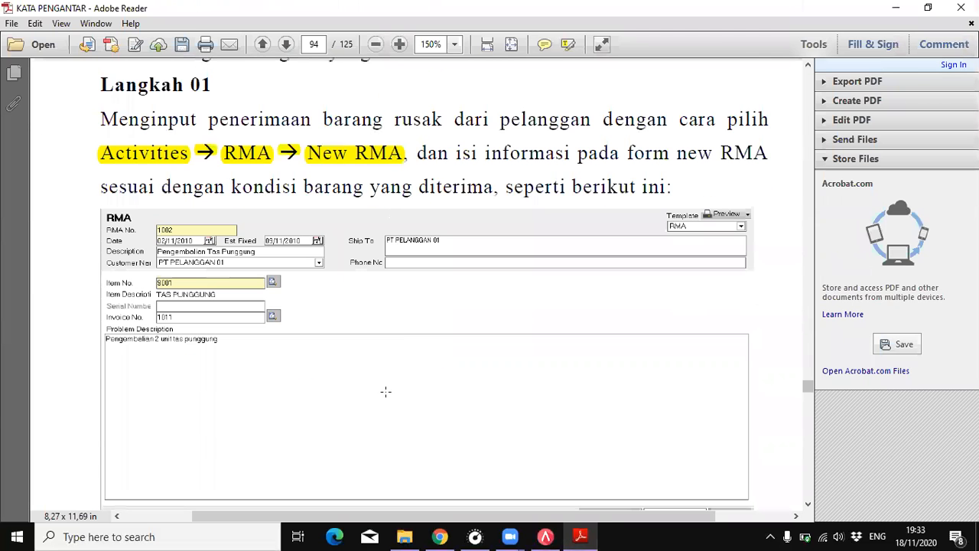
{"action": "left_click", "coordinate": [546, 536]}
{"action": "type", "text": "Pengembalian Tas Punggung"}
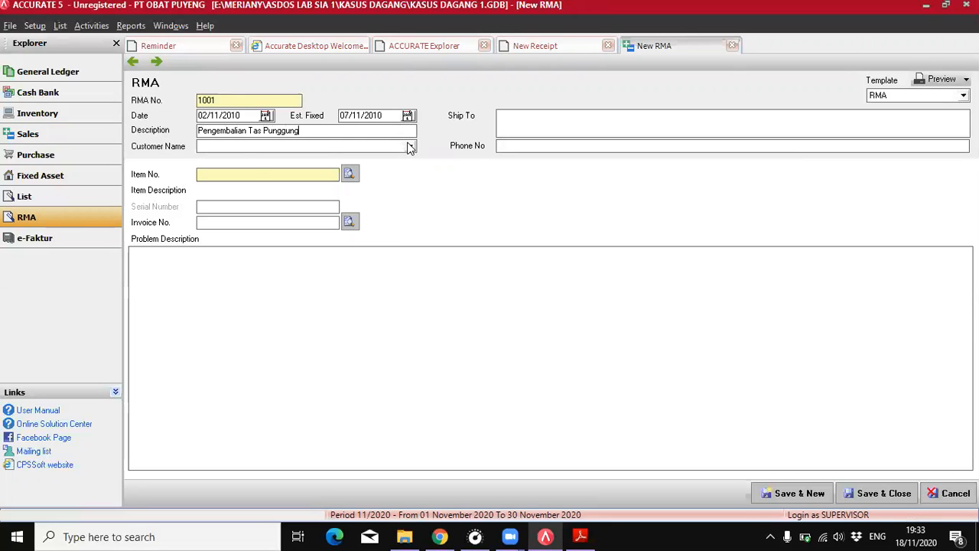
{"action": "left_click", "coordinate": [410, 146]}
{"action": "left_click", "coordinate": [223, 159]}
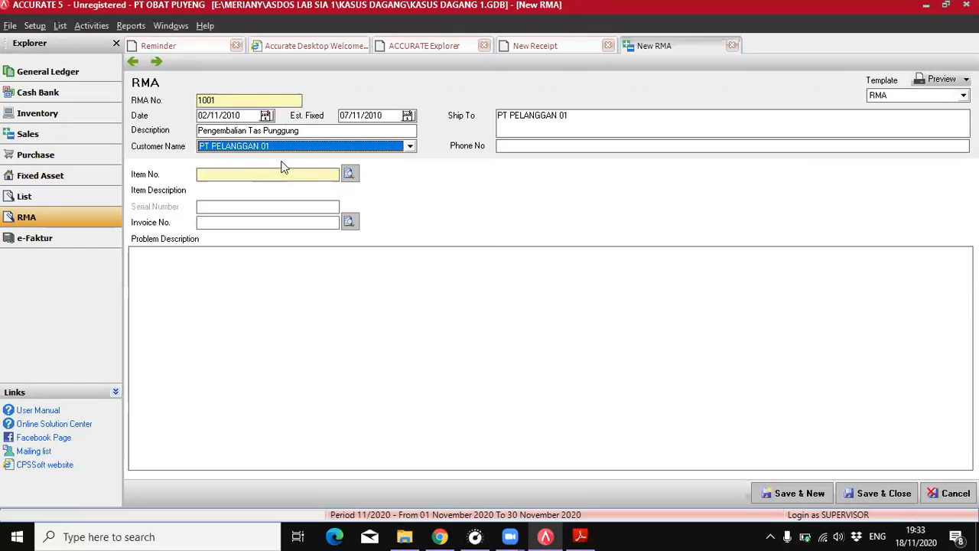
- Assign item 9001 TAS PUNGGUNG and invoice 1003 of 14/10/2010 to the RMA
{"action": "left_click", "coordinate": [349, 174]}
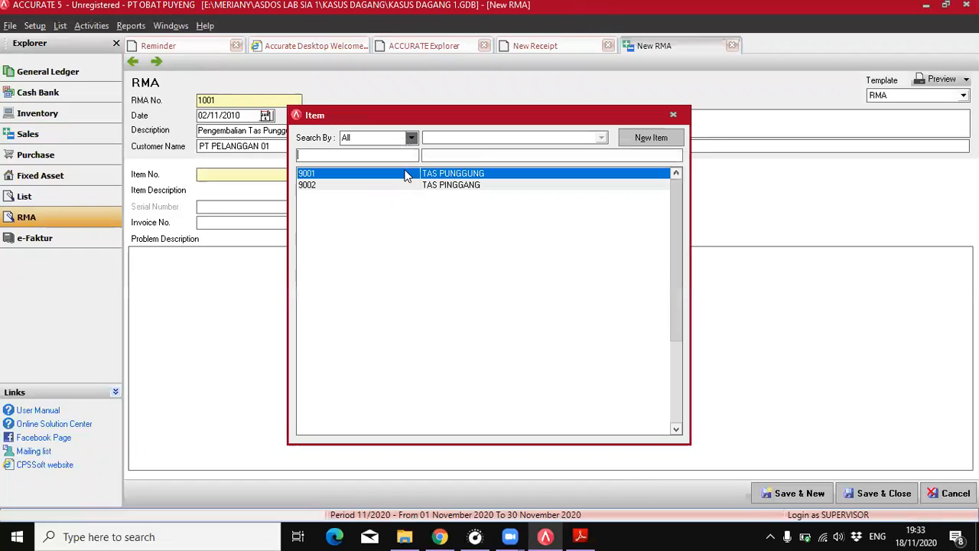
{"action": "double_click", "coordinate": [442, 174]}
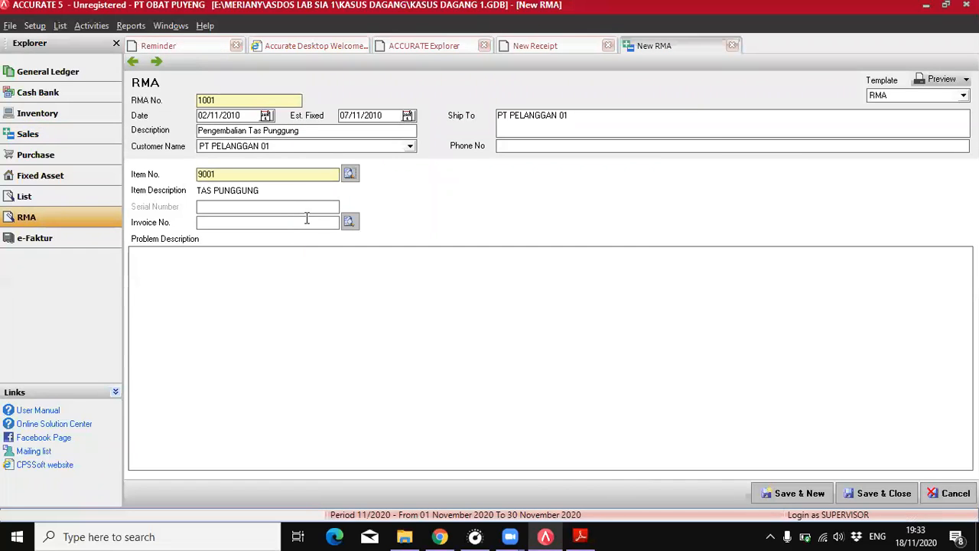
{"action": "left_click", "coordinate": [349, 221]}
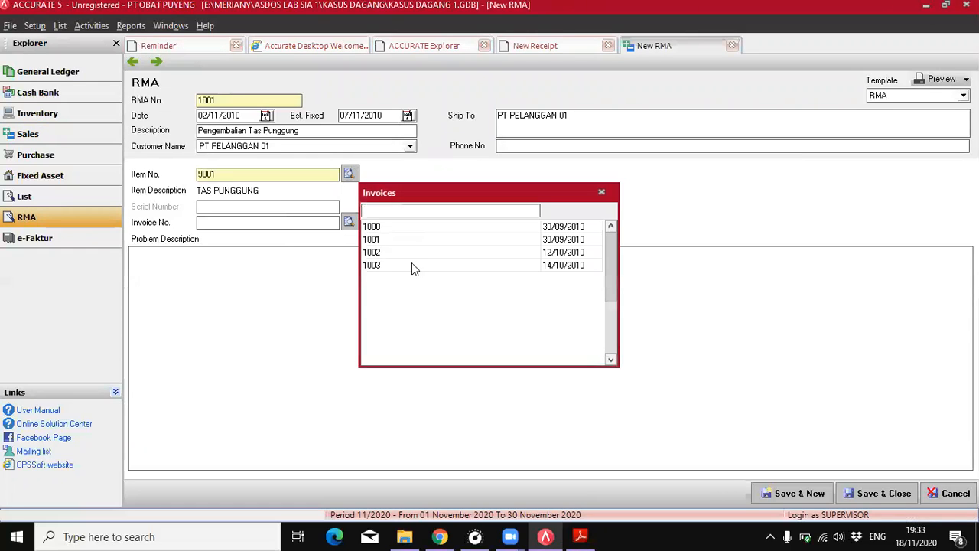
{"action": "left_click", "coordinate": [413, 264]}
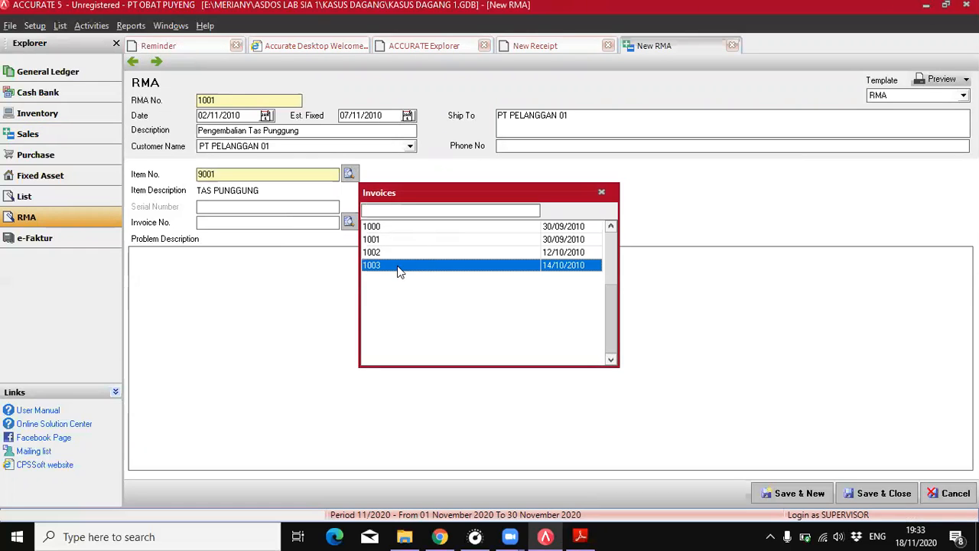
{"action": "double_click", "coordinate": [399, 265]}
- Enter the problem description "Pengembalian 2 unit tas yang rusak", and save and close the RMA
{"action": "left_click", "coordinate": [337, 267]}
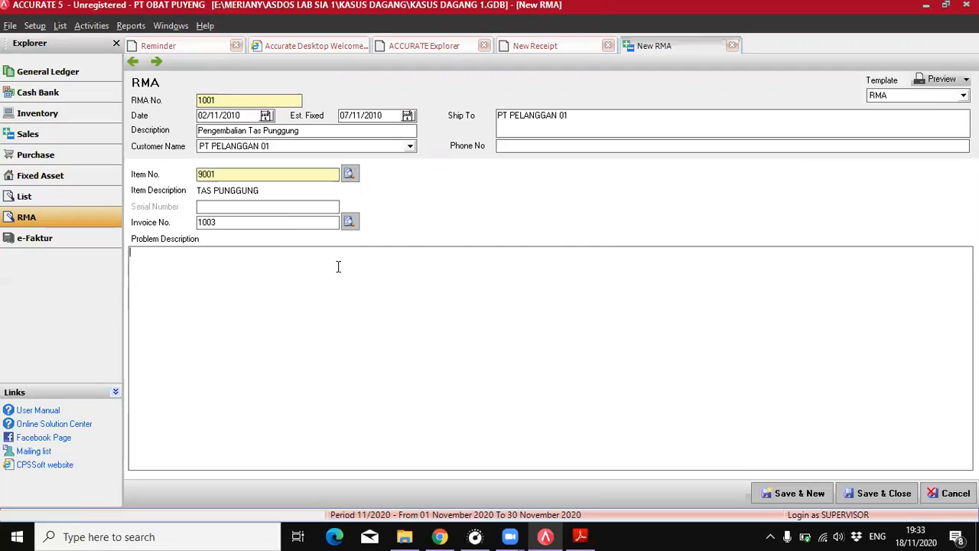
{"action": "type", "text": "Pengembala"}
{"action": "type", "text": "an 1"}
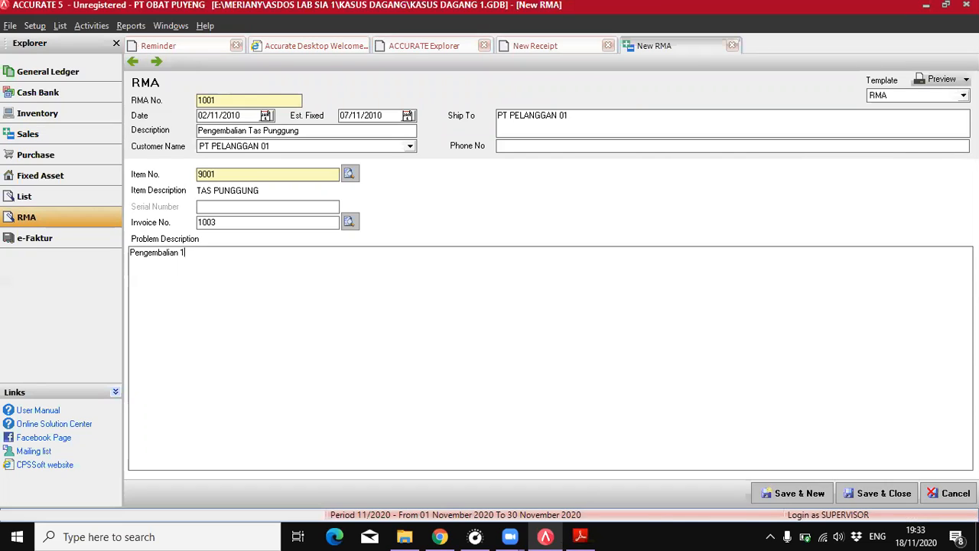
{"action": "type", "text": " unit ntas"}
{"action": "key", "text": "BackSpace"}
{"action": "key", "text": "BackSpace"}
{"action": "key", "text": "BackSpace"}
{"action": "type", "text": "tas yang rusak"}
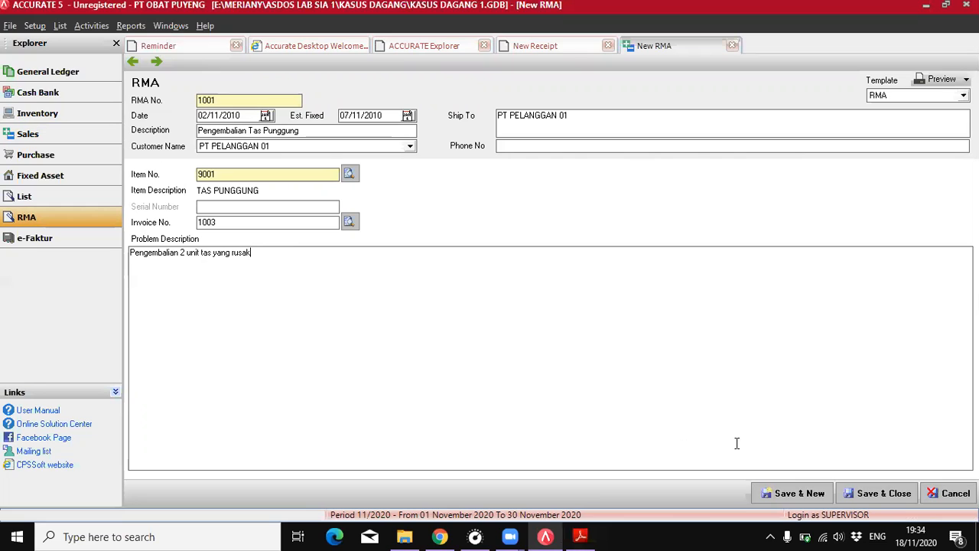
{"action": "left_click", "coordinate": [848, 496]}
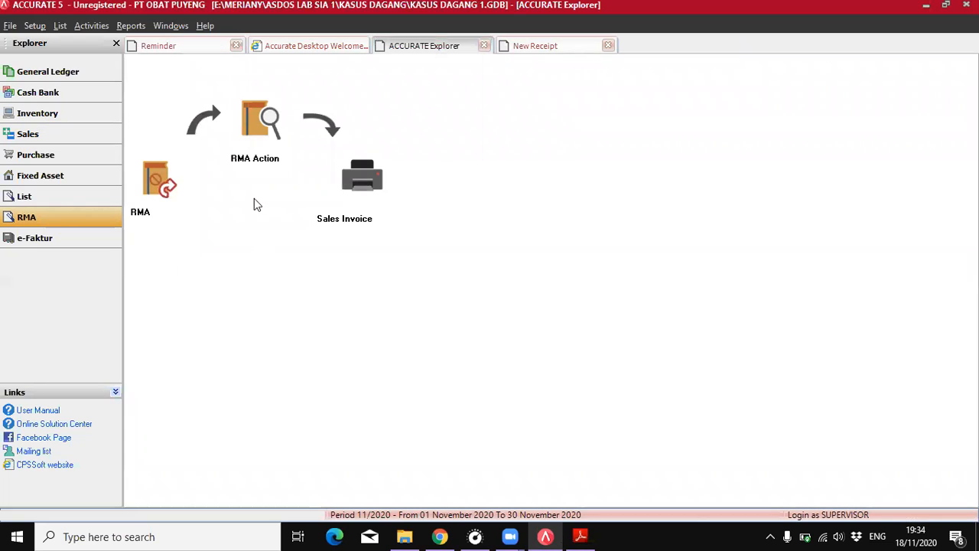
- Start a new RMA Action with entry date 02/11/2010 for RMA 1001
{"action": "left_click", "coordinate": [253, 123]}
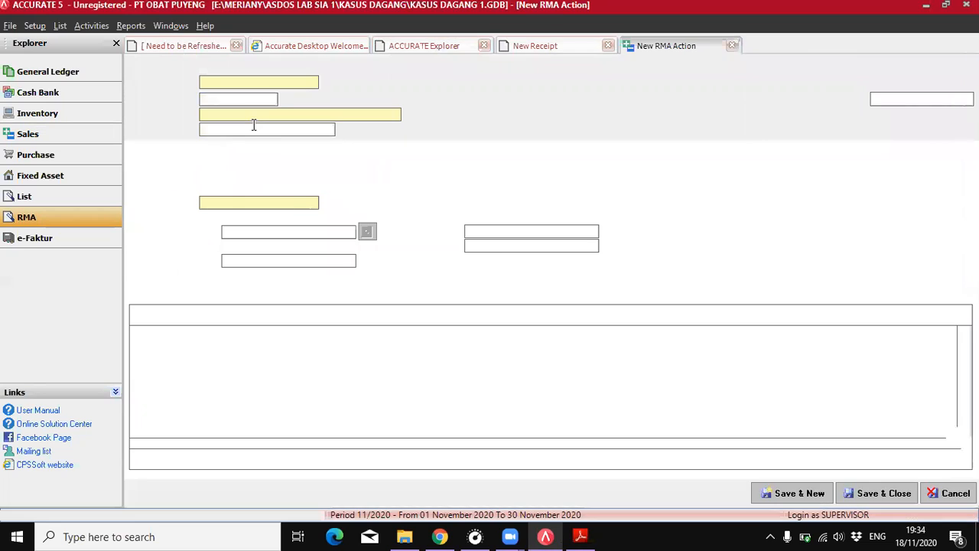
{"action": "left_click", "coordinate": [951, 493]}
{"action": "left_click", "coordinate": [253, 123]}
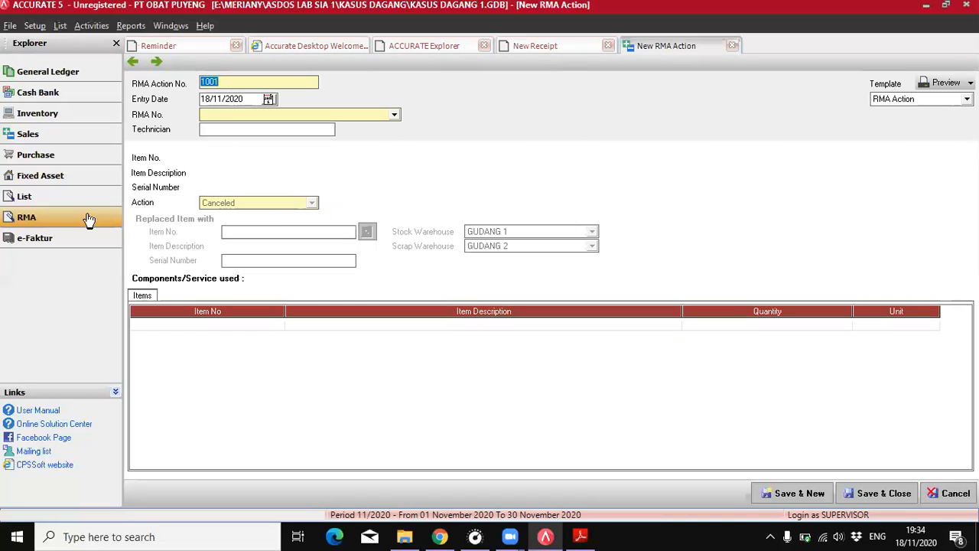
{"action": "left_click", "coordinate": [207, 100]}
{"action": "type", "text": "12/11/201"}
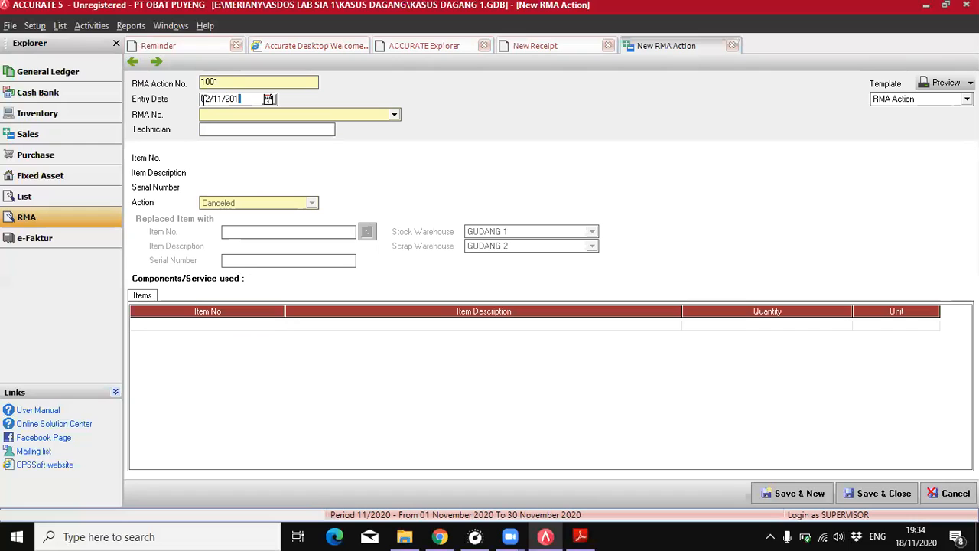
{"action": "left_click", "coordinate": [395, 114]}
{"action": "left_click", "coordinate": [237, 127]}
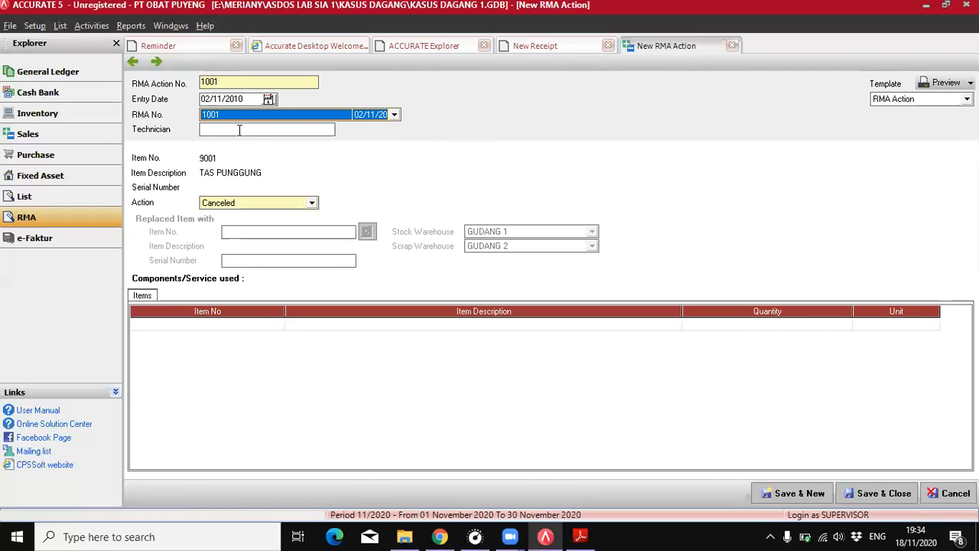
- Consult the PDF's RMA Action example and set the action for the returned bag to Repaired
{"action": "left_click", "coordinate": [579, 536]}
{"action": "scroll", "coordinate": [392, 309], "scroll_direction": "down", "scroll_amount": 10}
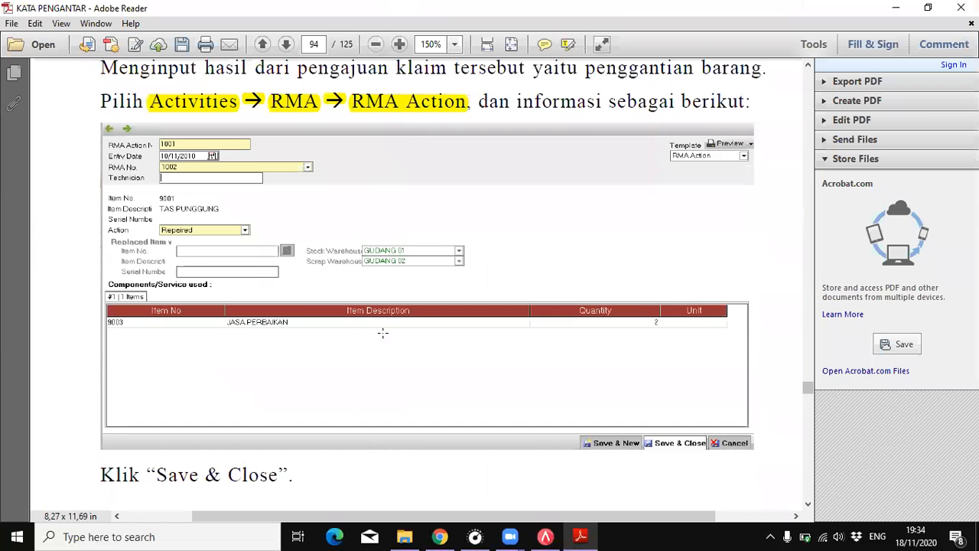
{"action": "scroll", "coordinate": [382, 334], "scroll_direction": "up", "scroll_amount": 3}
{"action": "left_click", "coordinate": [543, 533]}
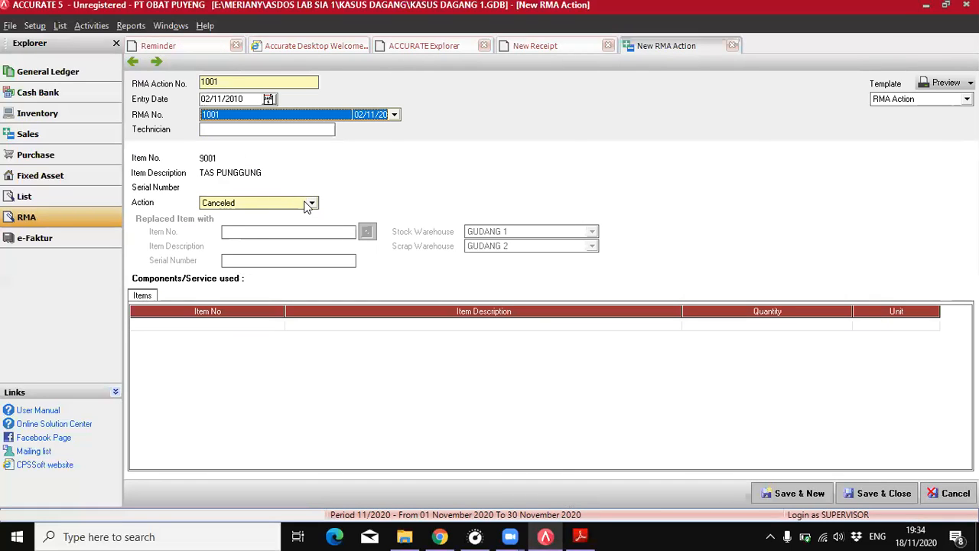
{"action": "left_click", "coordinate": [310, 204]}
{"action": "left_click", "coordinate": [222, 225]}
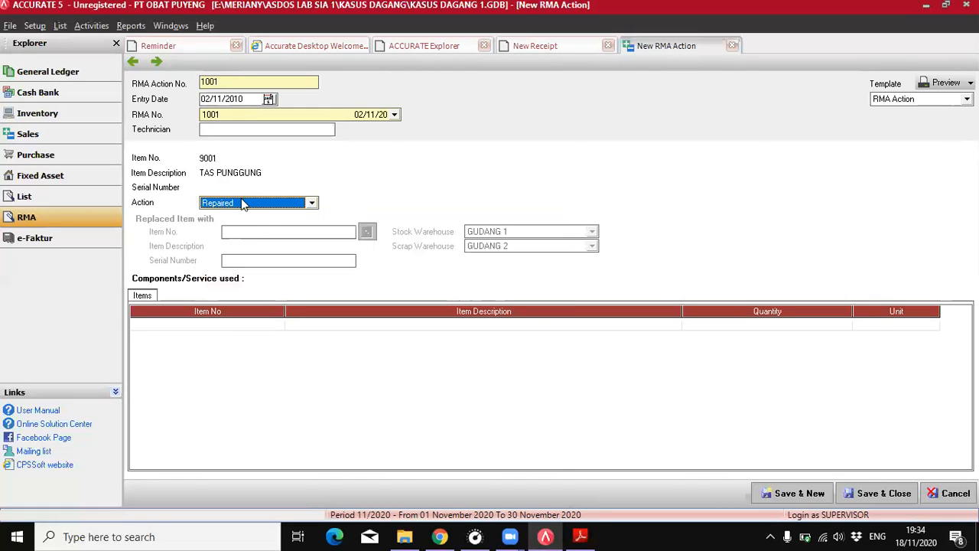
- Add item 9001 TAS PUNGGUNG with quantity 10 as the component used, and save and close the RMA Action
{"action": "left_click", "coordinate": [230, 325]}
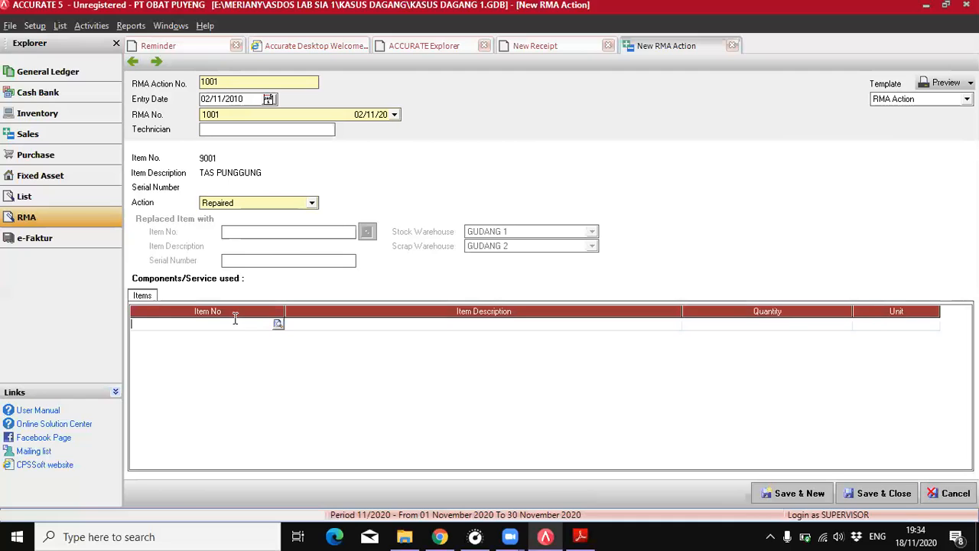
{"action": "left_click", "coordinate": [278, 325]}
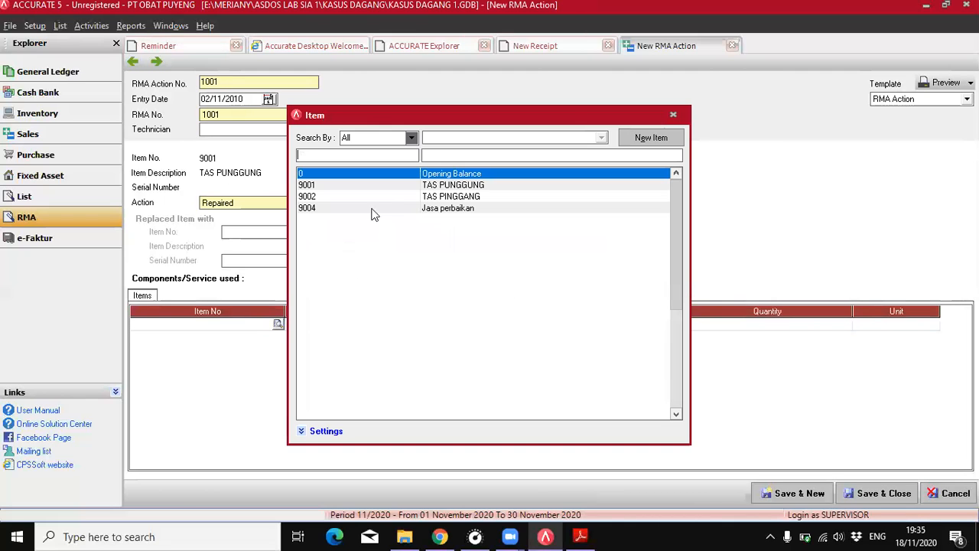
{"action": "double_click", "coordinate": [448, 188]}
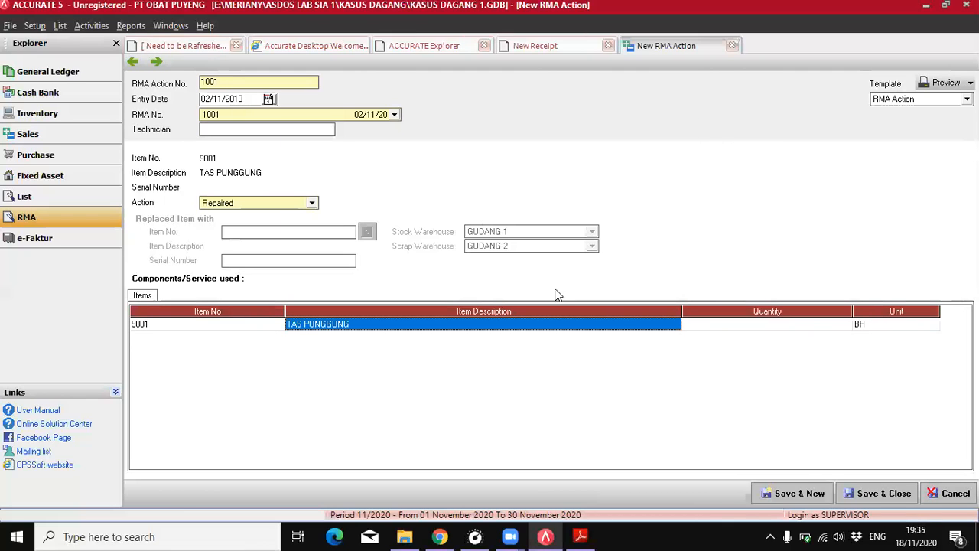
{"action": "left_click", "coordinate": [721, 326]}
{"action": "type", "text": "10"}
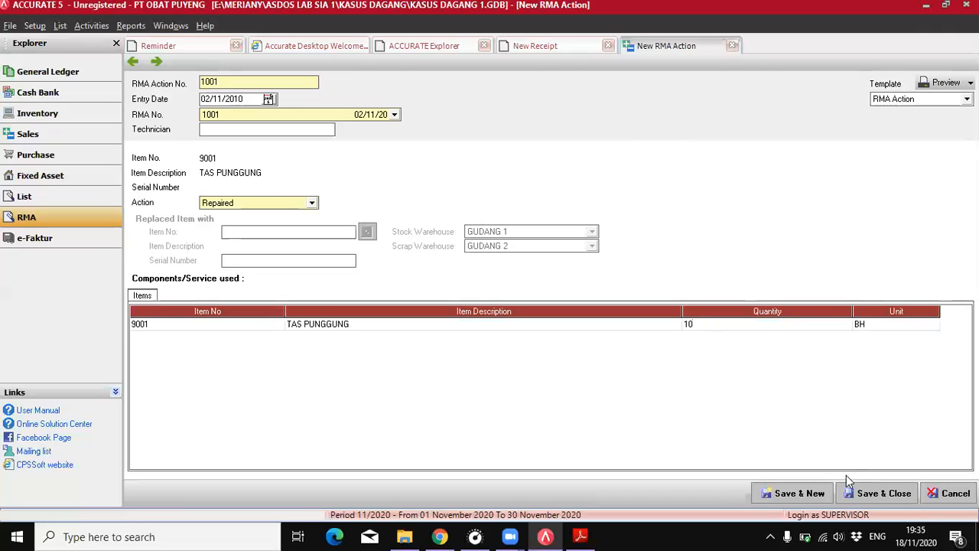
{"action": "key", "text": "Tab"}
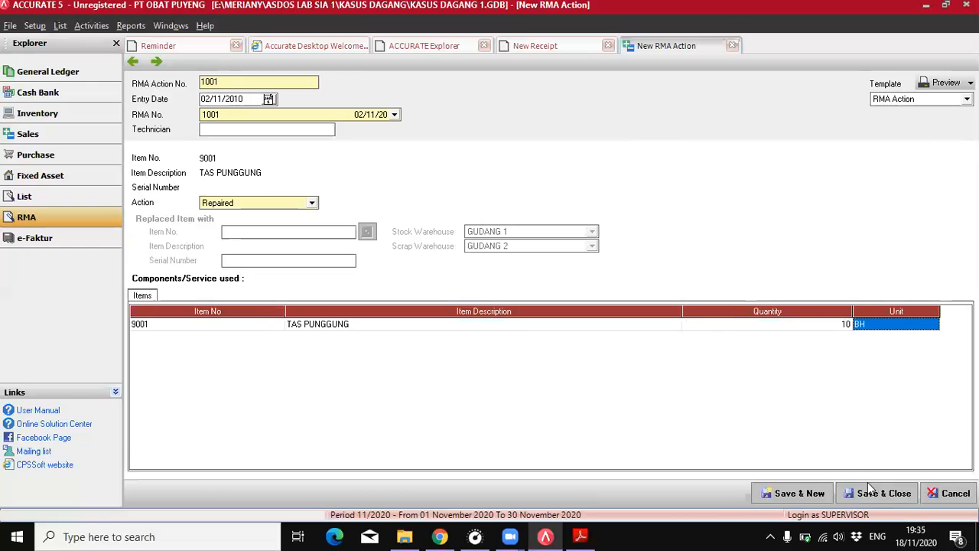
{"action": "left_click", "coordinate": [865, 494]}
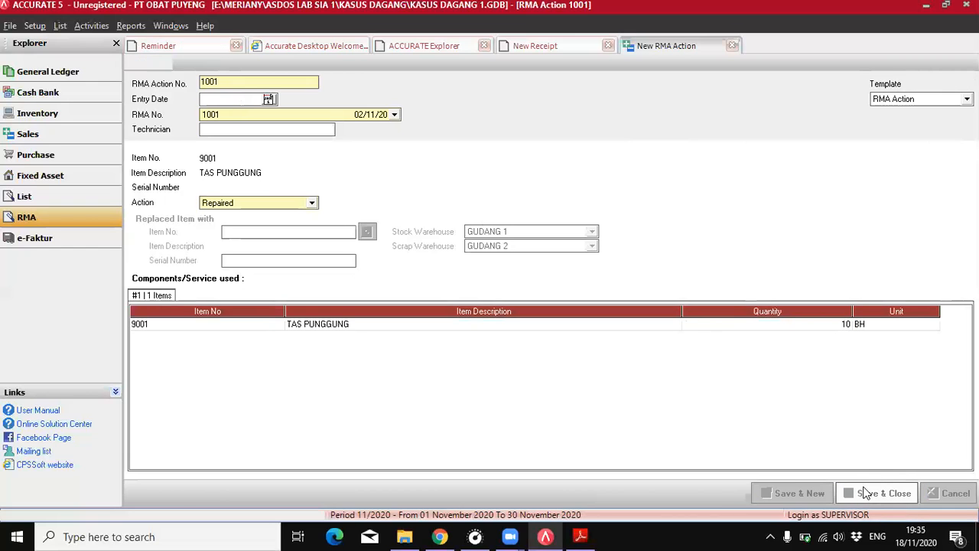
- Read the PDF's Delivery Order instructions, and start a new delivery order in ACCURATE 5 for PT PELANGGAN 01
{"action": "left_click", "coordinate": [580, 536]}
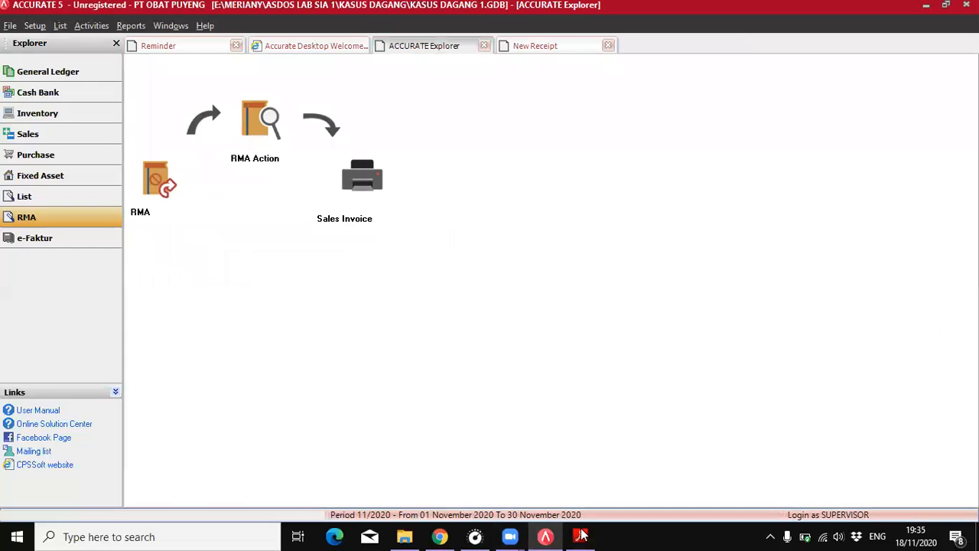
{"action": "scroll", "coordinate": [433, 337], "scroll_direction": "down", "scroll_amount": 5}
{"action": "scroll", "coordinate": [433, 338], "scroll_direction": "down", "scroll_amount": 9}
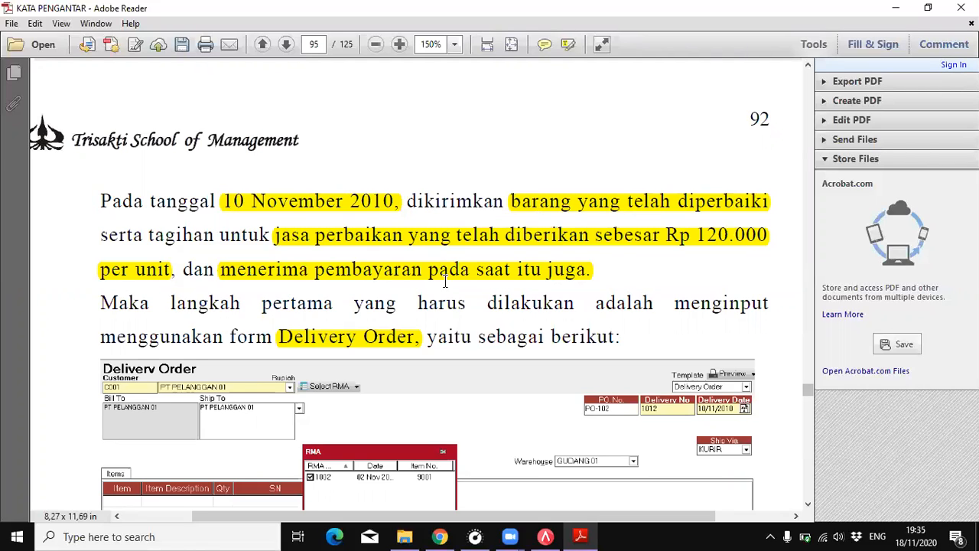
{"action": "scroll", "coordinate": [576, 335], "scroll_direction": "down", "scroll_amount": 3}
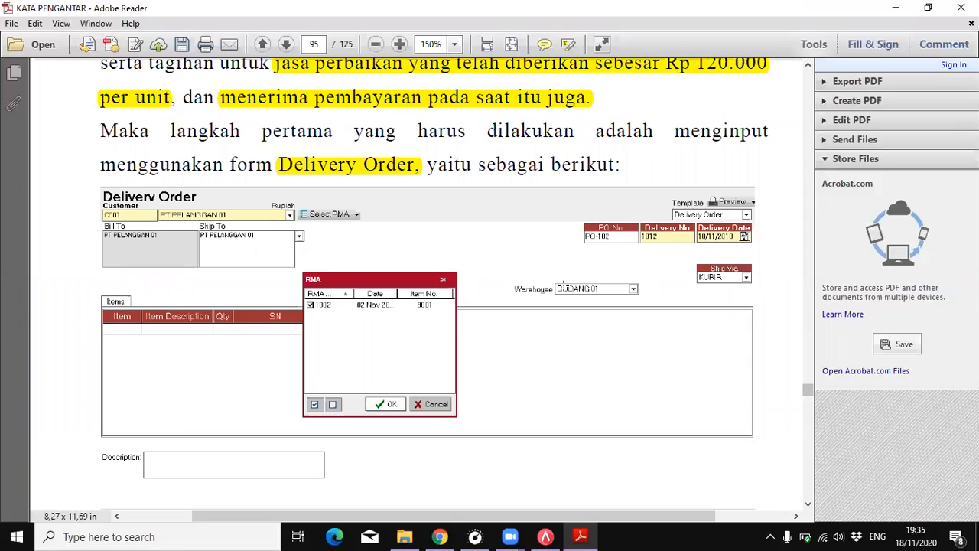
{"action": "left_click", "coordinate": [552, 535]}
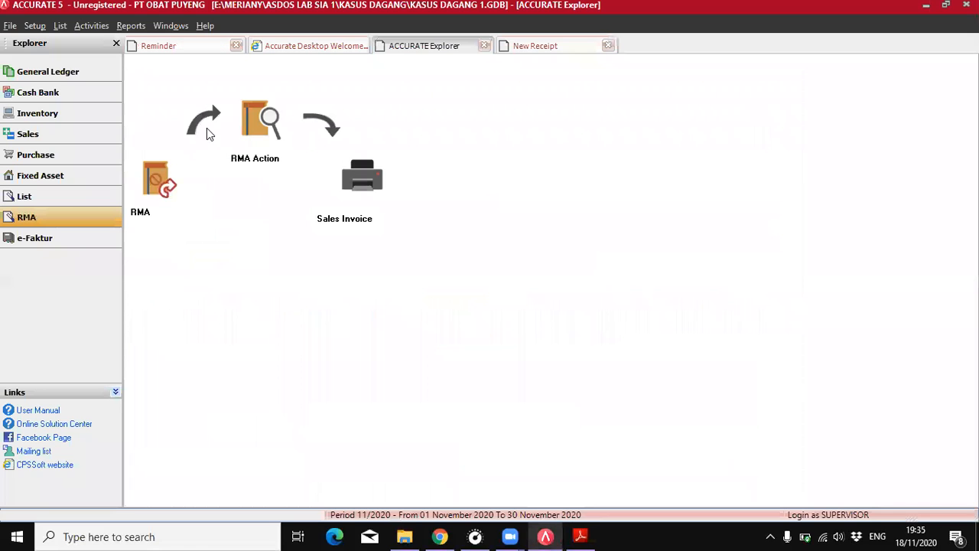
{"action": "left_click", "coordinate": [49, 135]}
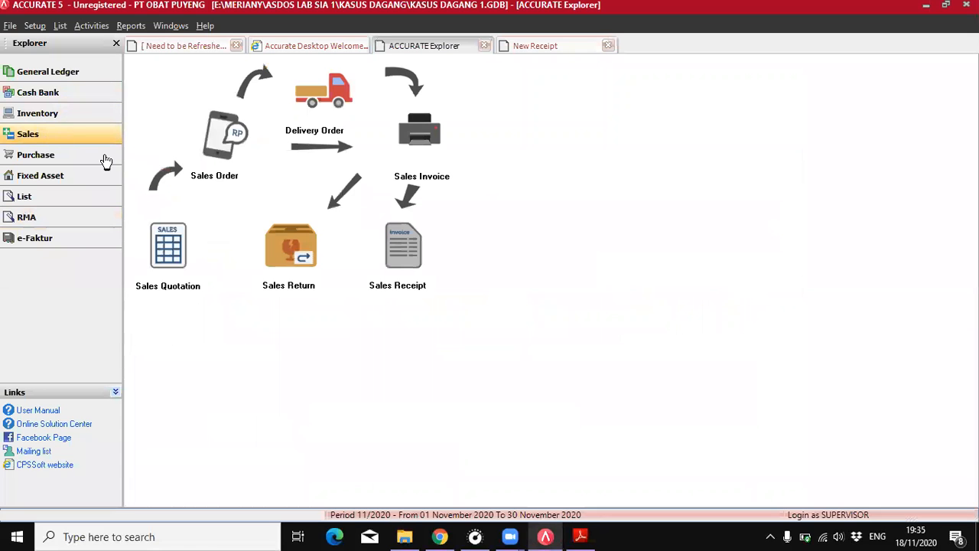
{"action": "left_click", "coordinate": [320, 85]}
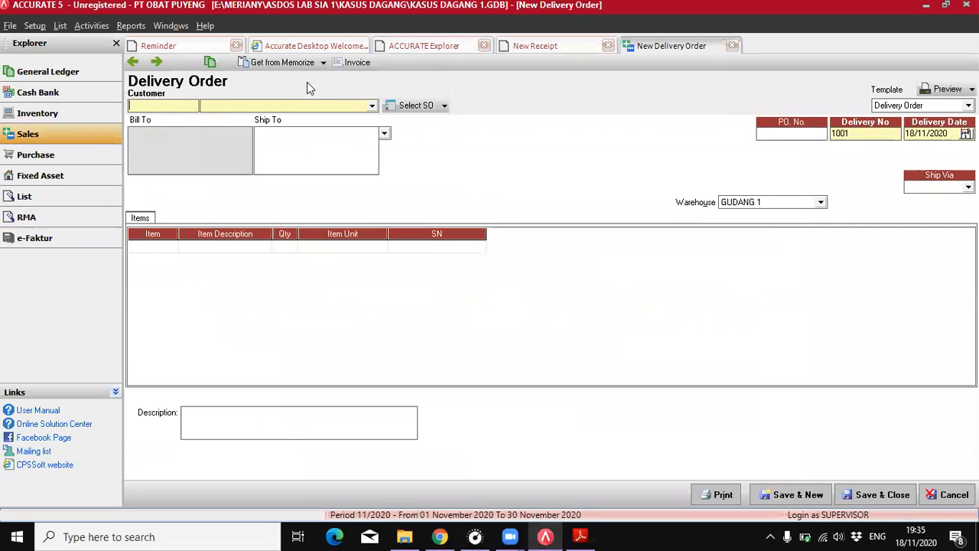
{"action": "left_click", "coordinate": [372, 105]}
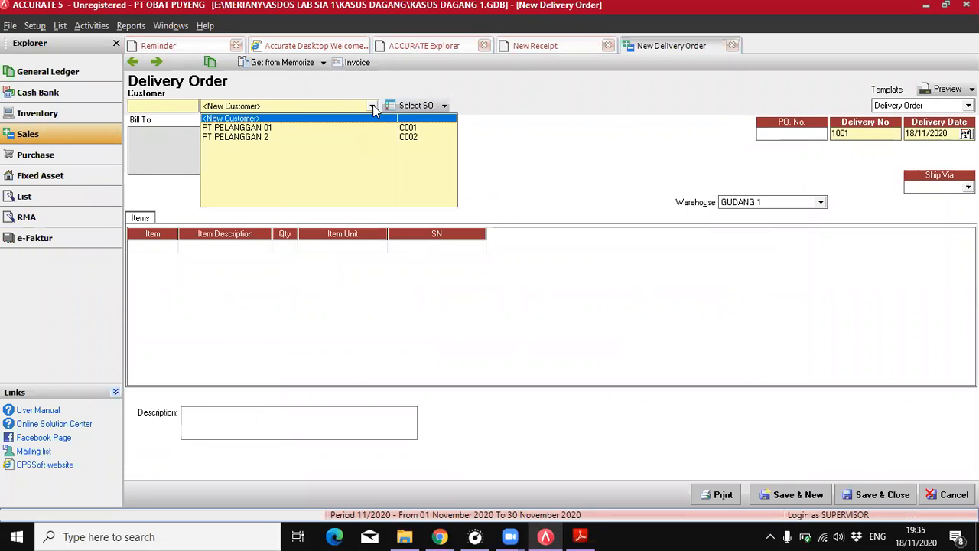
{"action": "left_click", "coordinate": [247, 129]}
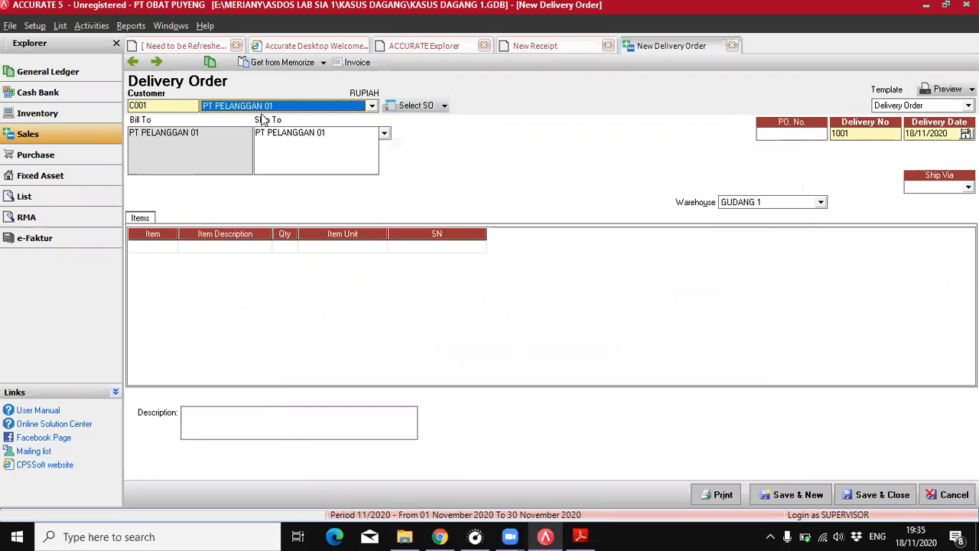
- Load RMA 1001 of 02 Nov 2010 into the delivery order
{"action": "left_click", "coordinate": [443, 109]}
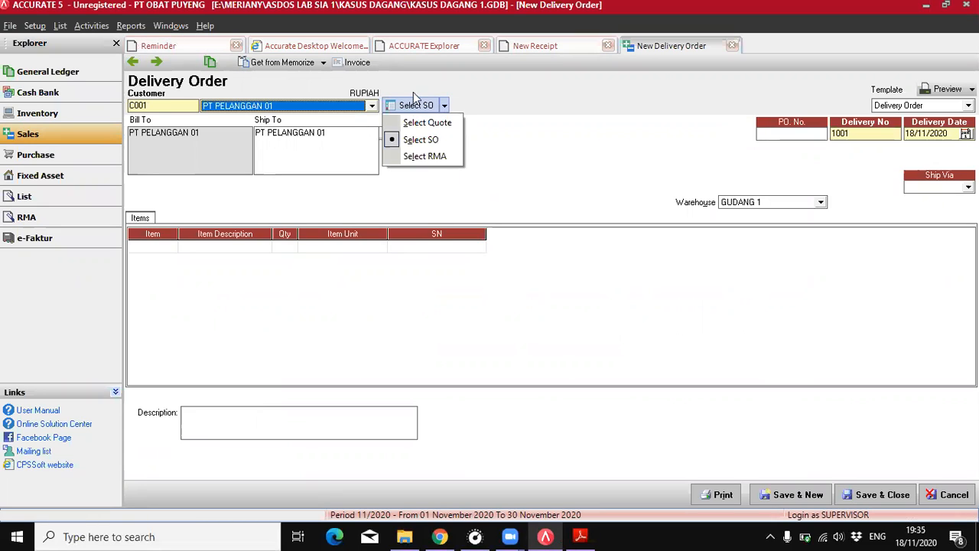
{"action": "left_click", "coordinate": [423, 156]}
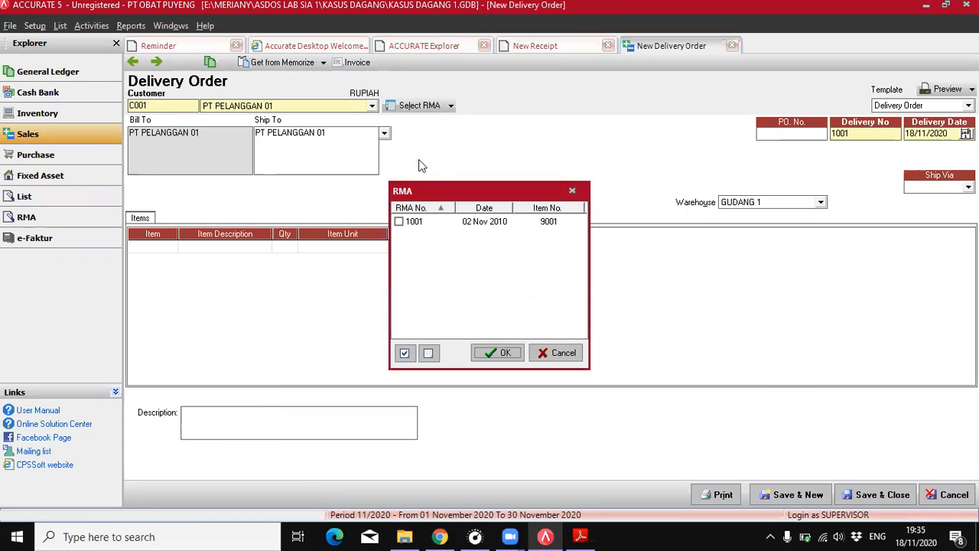
{"action": "left_click", "coordinate": [399, 222]}
{"action": "left_click", "coordinate": [483, 354]}
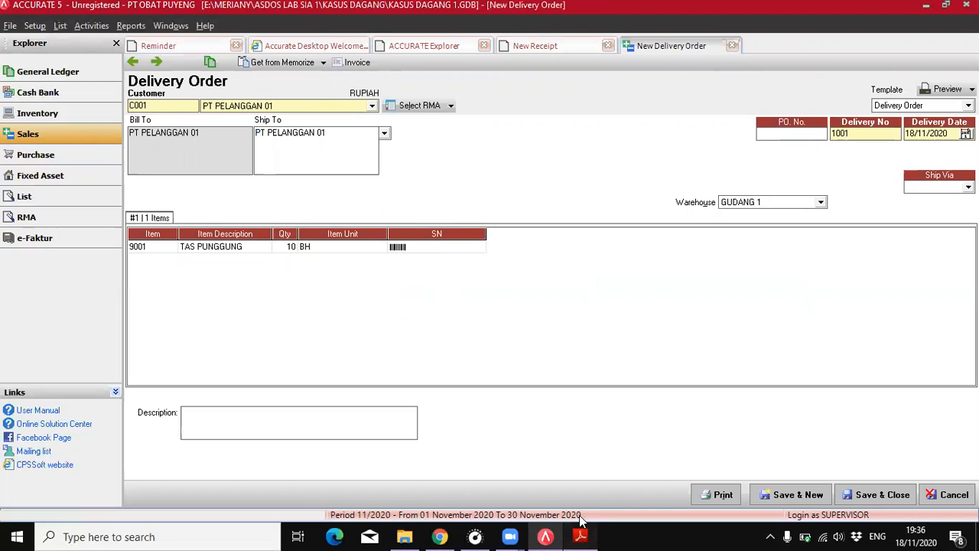
- Check the next instructions in the PDF and create a sales invoice from the delivery order in ACCURATE 5
{"action": "left_click", "coordinate": [580, 536]}
{"action": "scroll", "coordinate": [433, 310], "scroll_direction": "down", "scroll_amount": 5}
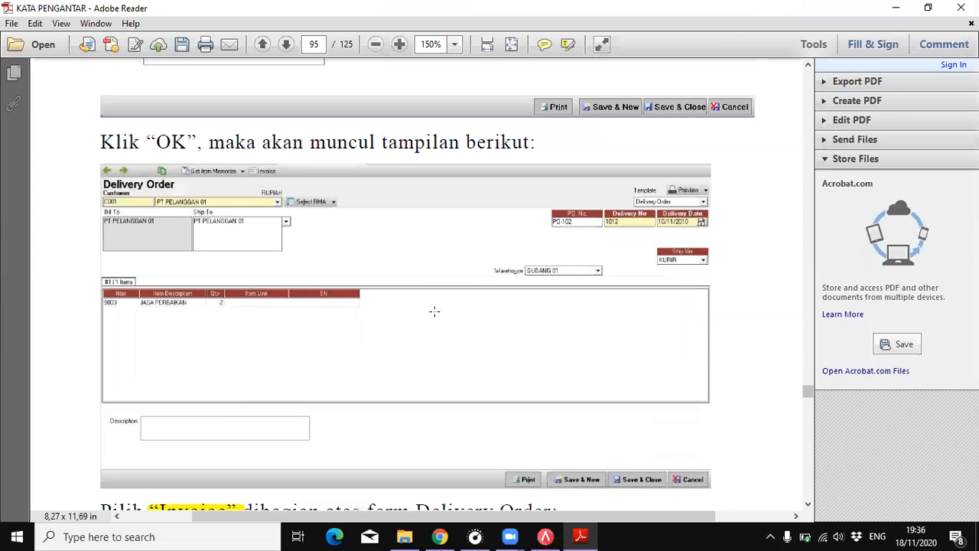
{"action": "scroll", "coordinate": [433, 311], "scroll_direction": "down", "scroll_amount": 3}
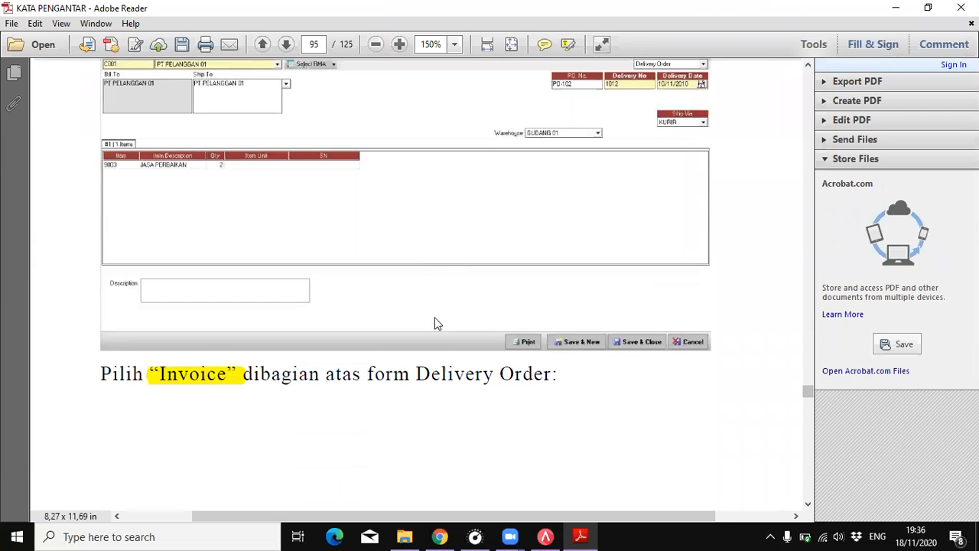
{"action": "scroll", "coordinate": [218, 238], "scroll_direction": "down", "scroll_amount": 3}
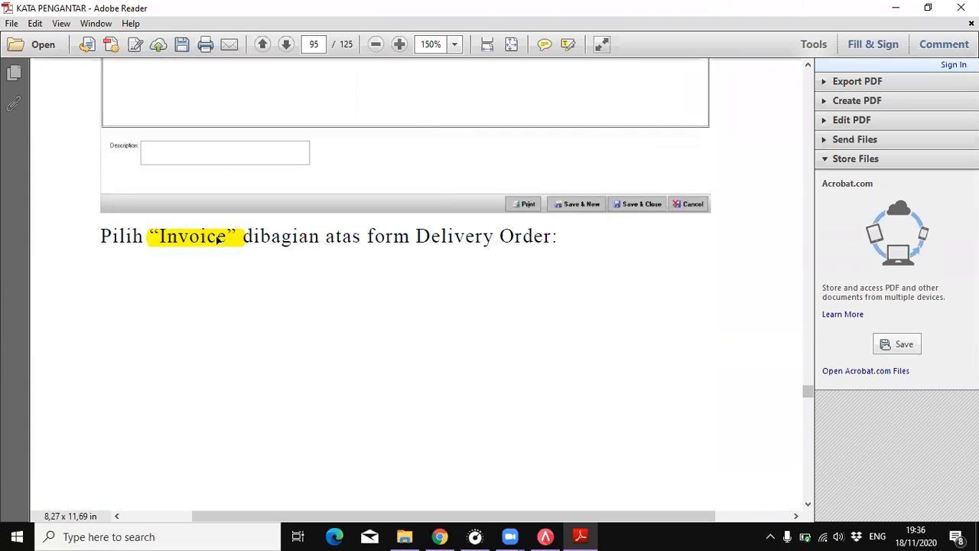
{"action": "left_click", "coordinate": [545, 536]}
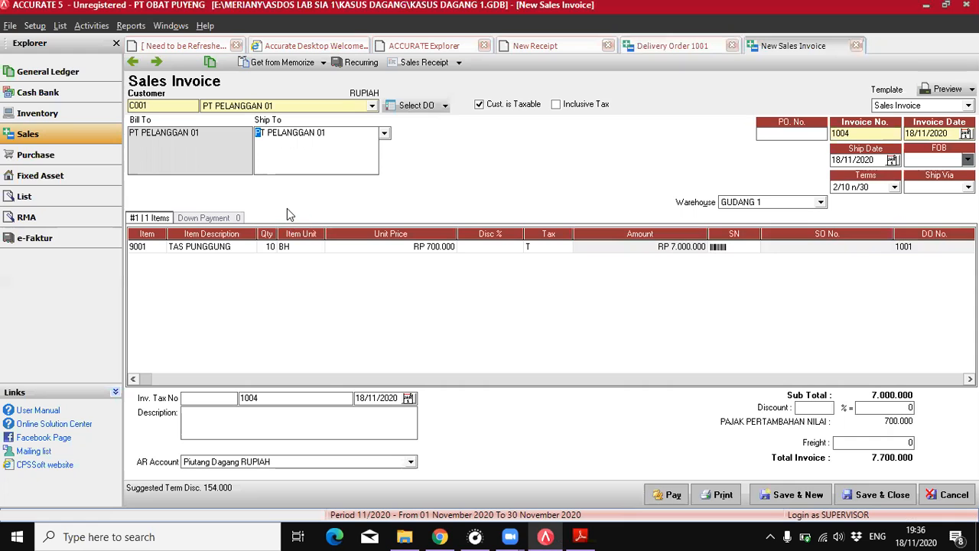
- Compare the new sales invoice with the PDF's example, and save it by moving to the previous invoice
{"action": "left_click", "coordinate": [584, 535]}
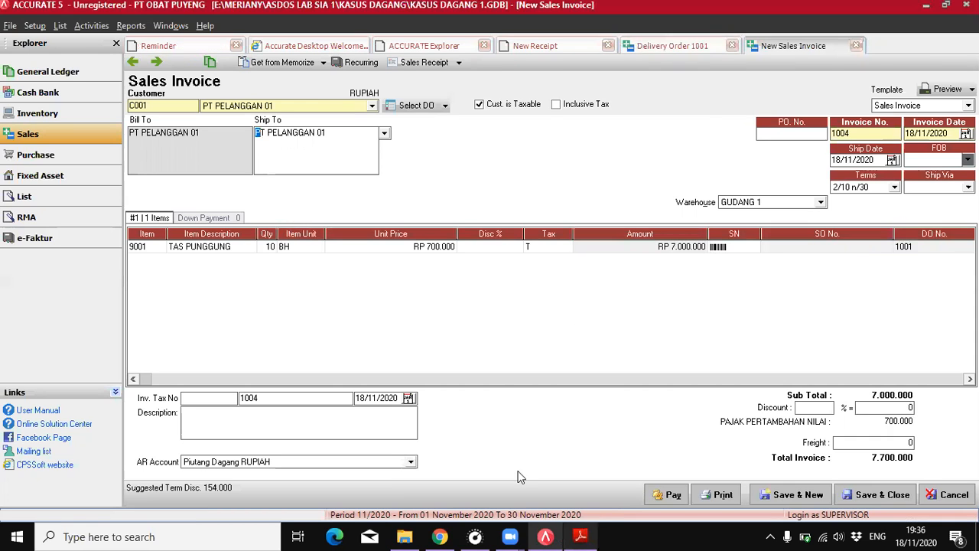
{"action": "scroll", "coordinate": [475, 361], "scroll_direction": "down", "scroll_amount": 8}
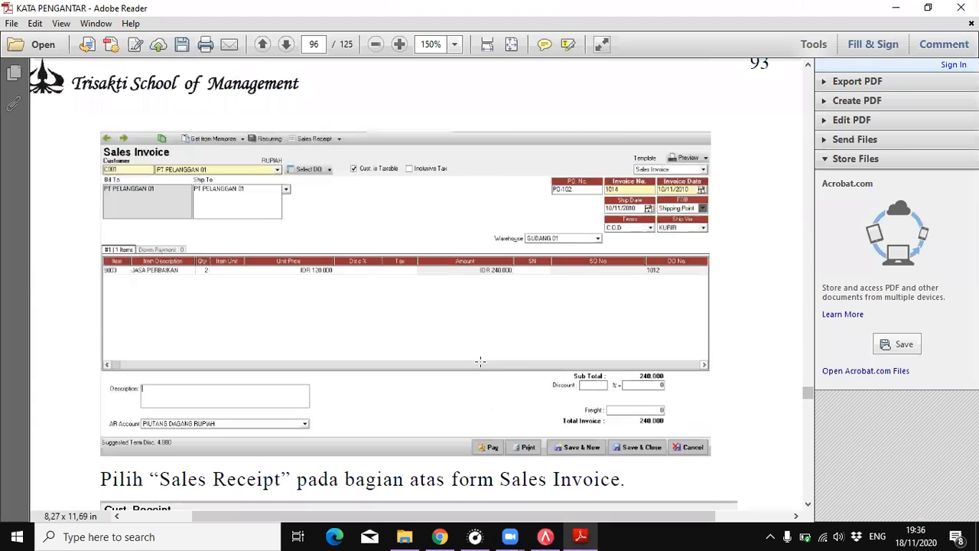
{"action": "scroll", "coordinate": [480, 361], "scroll_direction": "down", "scroll_amount": 1}
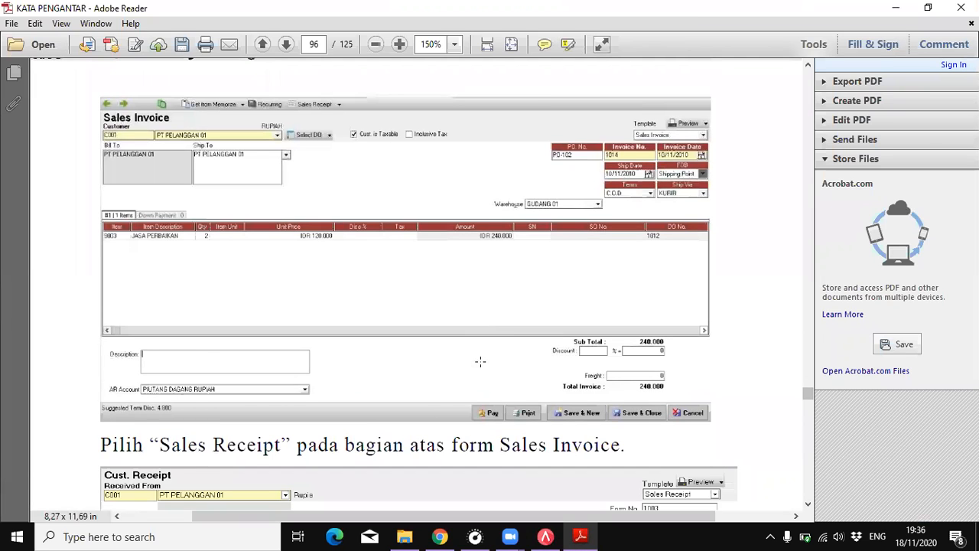
{"action": "left_click", "coordinate": [546, 536]}
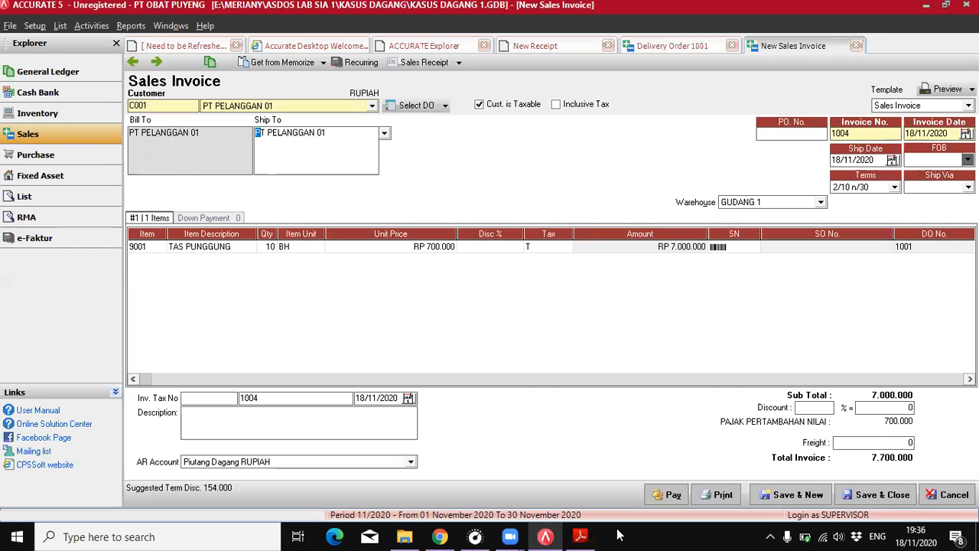
{"action": "left_click", "coordinate": [153, 248]}
{"action": "left_click", "coordinate": [128, 64]}
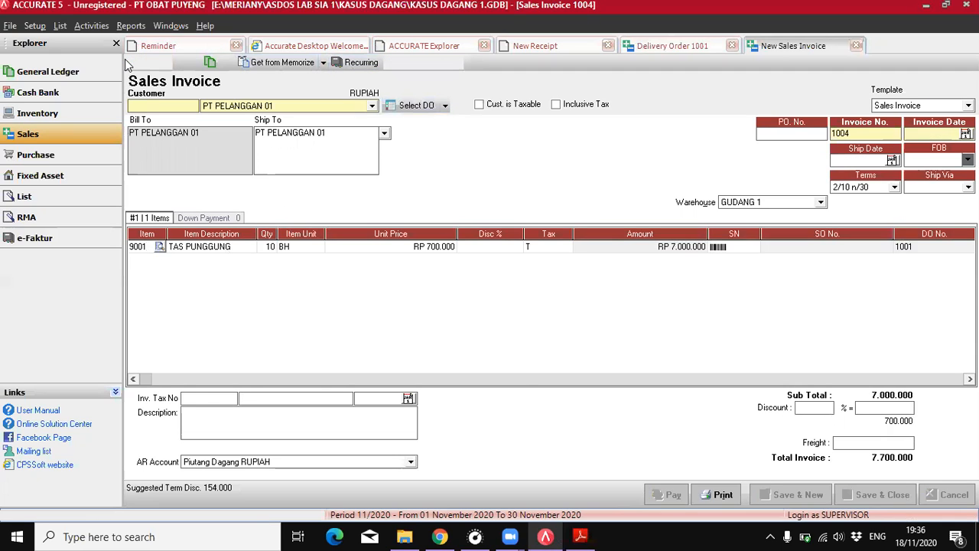
- Try to set the date of delivery order 1001 to 10/11/2010, following the PDF's example, and save the order
{"action": "left_click", "coordinate": [672, 46]}
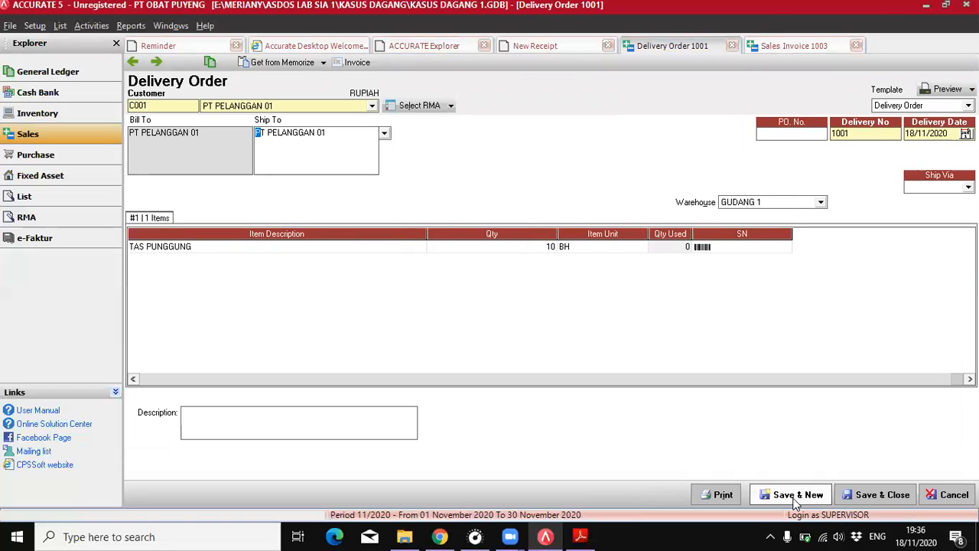
{"action": "left_click", "coordinate": [907, 133]}
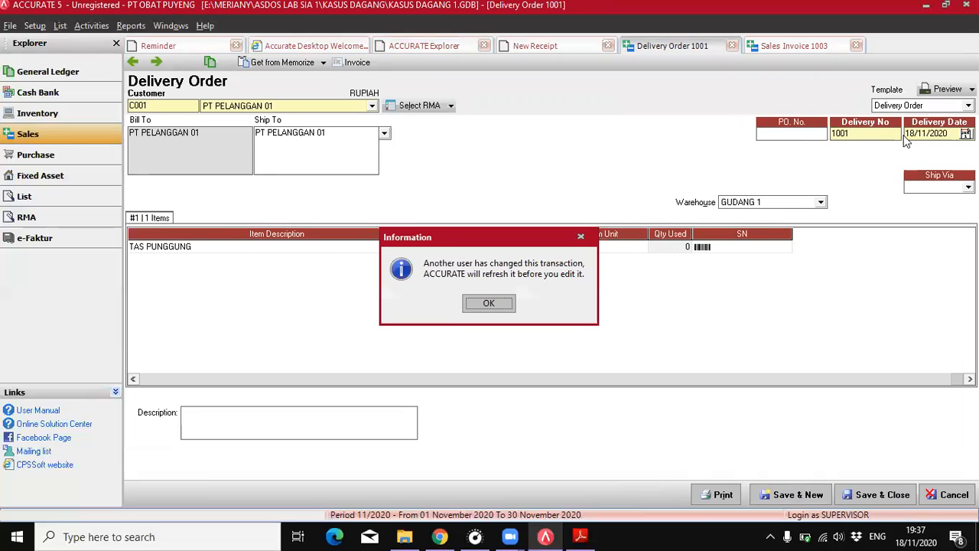
{"action": "left_click", "coordinate": [497, 305]}
{"action": "type", "text": "0/ /"}
{"action": "left_click", "coordinate": [580, 536]}
{"action": "scroll", "coordinate": [537, 441], "scroll_direction": "up", "scroll_amount": 4}
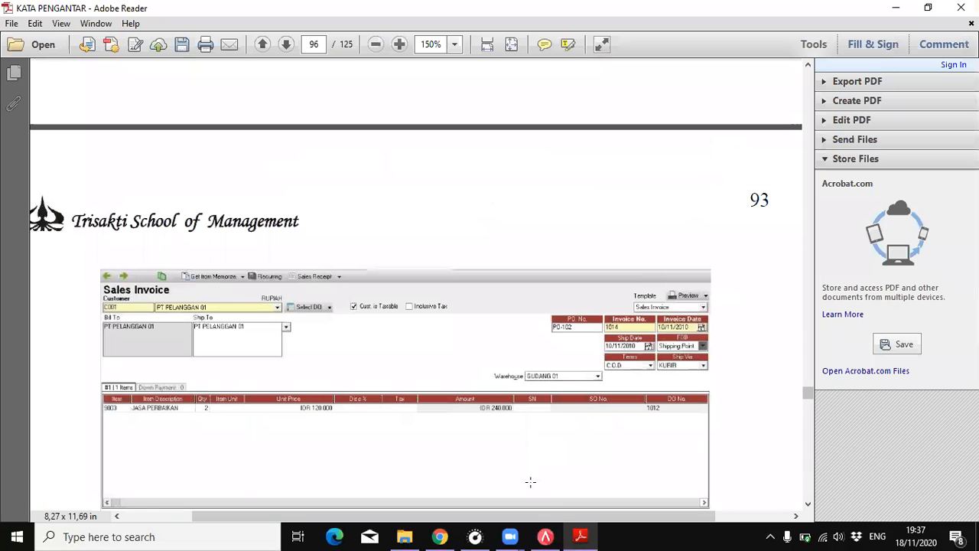
{"action": "key", "text": "alt+Tab"}
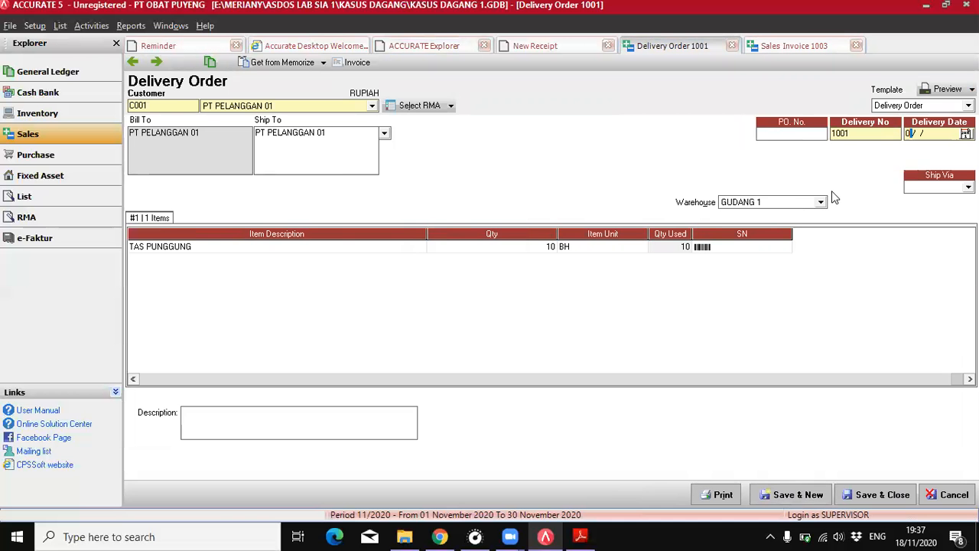
{"action": "type", "text": "10/11/2010"}
{"action": "left_click", "coordinate": [832, 497]}
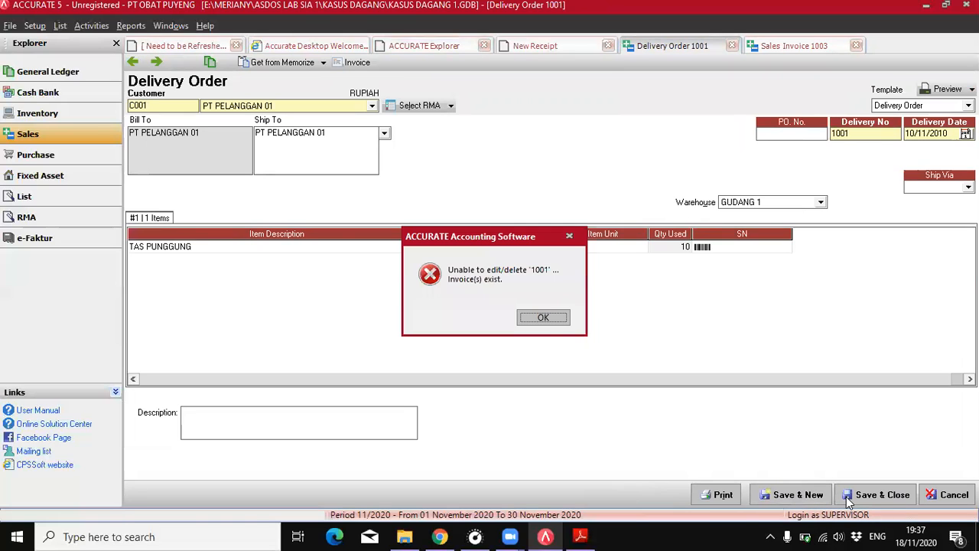
{"action": "left_click", "coordinate": [546, 322]}
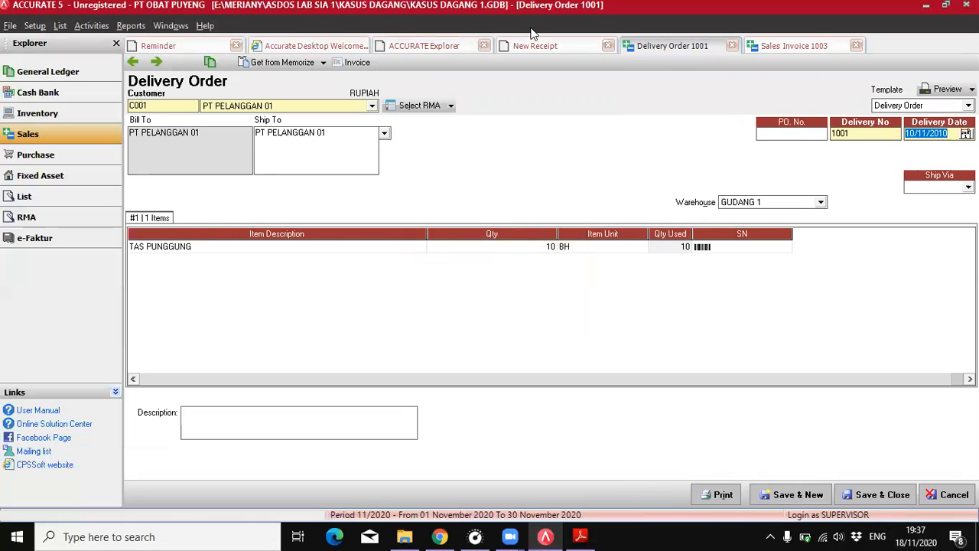
- Close sales invoice 1003 and try again to save delivery order 1001 with its new date
{"action": "left_click", "coordinate": [855, 46]}
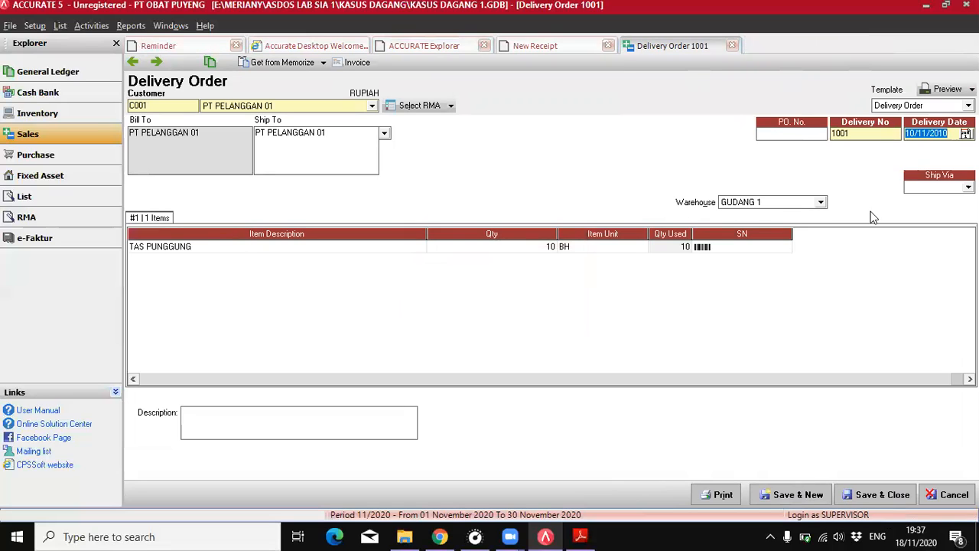
{"action": "left_click", "coordinate": [783, 493]}
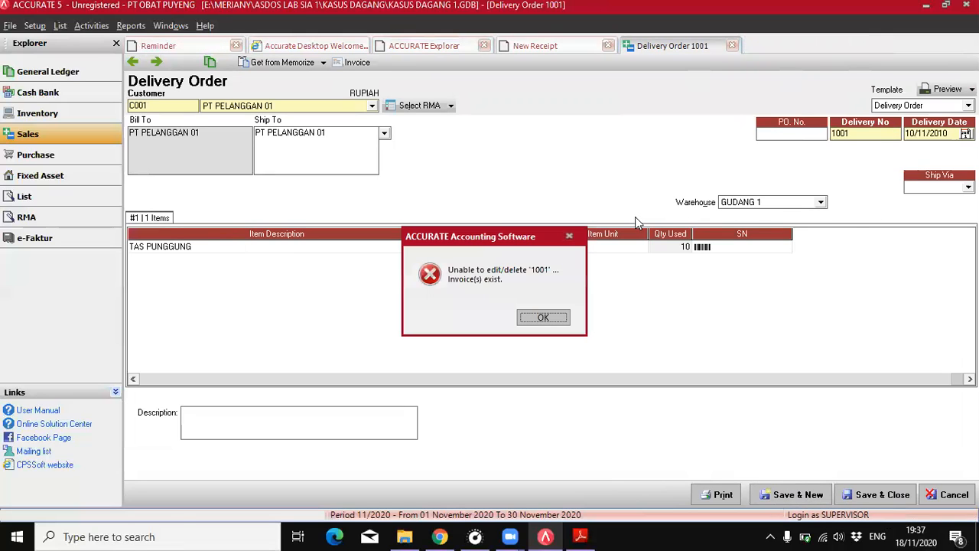
{"action": "left_click", "coordinate": [539, 317]}
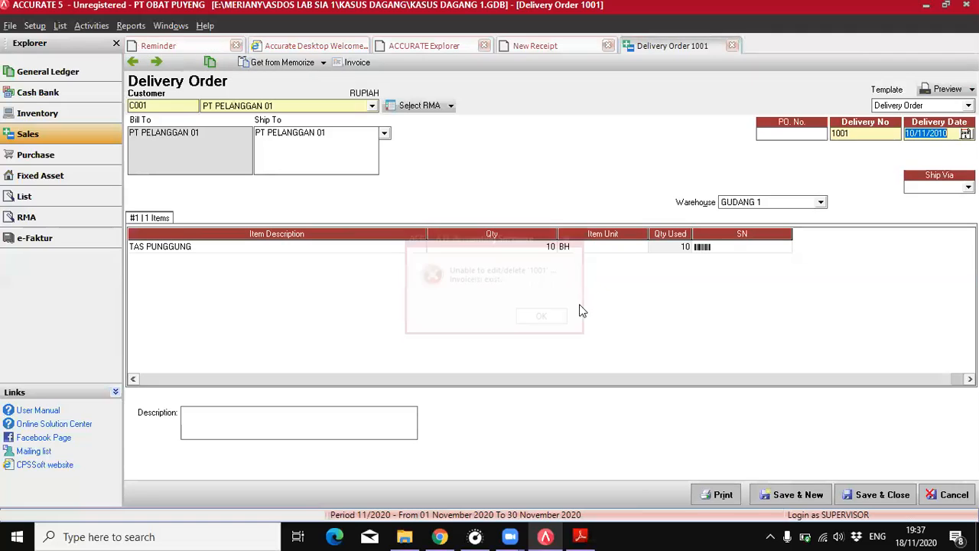
{"action": "left_click", "coordinate": [855, 133]}
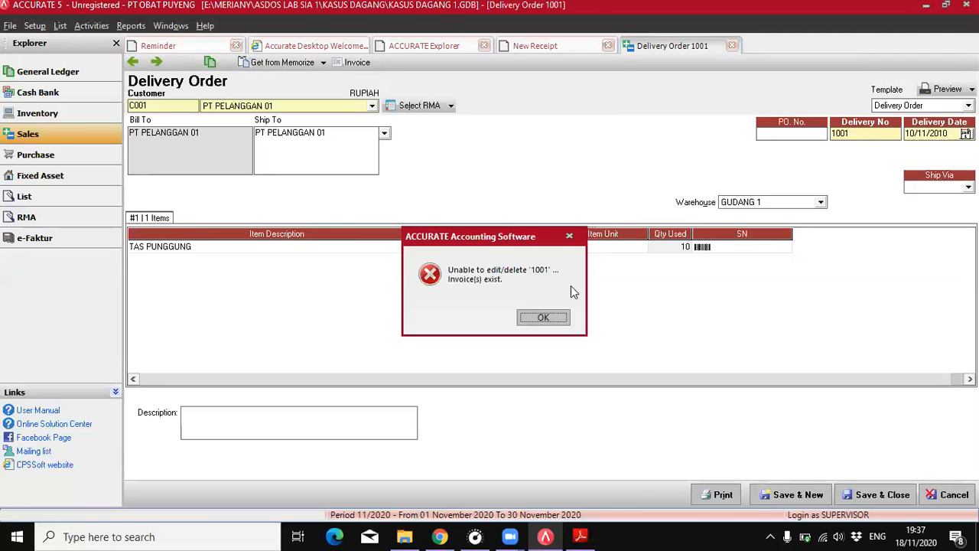
{"action": "left_click", "coordinate": [545, 321]}
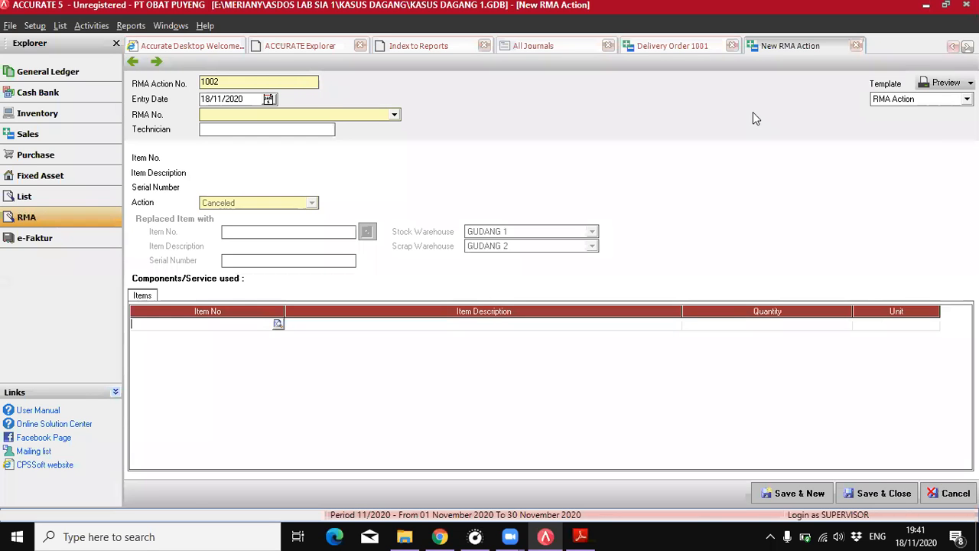
- Open RMA action 1001 and try to replace its TAS PUNGGUNG component with item 9004, Jasa perbaikan
{"action": "left_click", "coordinate": [132, 62]}
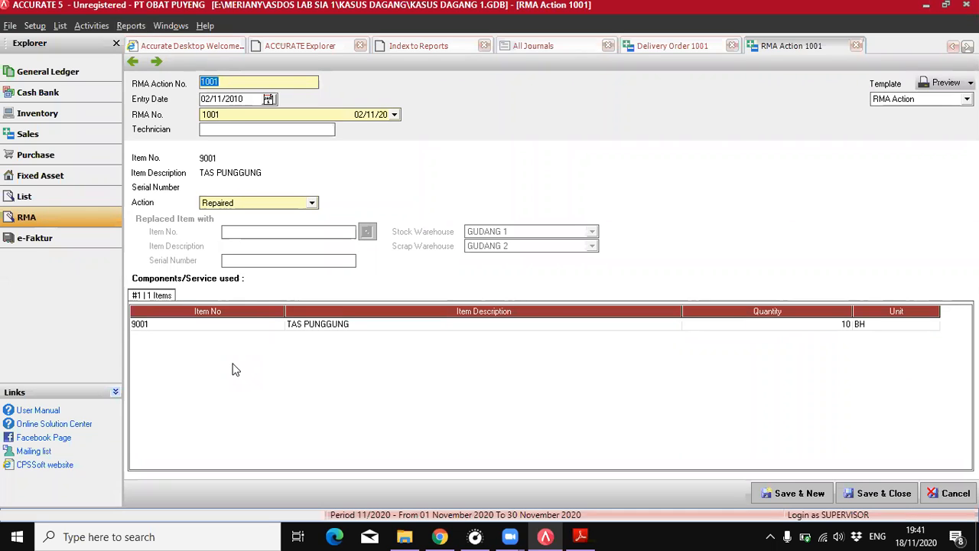
{"action": "left_click", "coordinate": [326, 329]}
{"action": "left_click", "coordinate": [269, 328]}
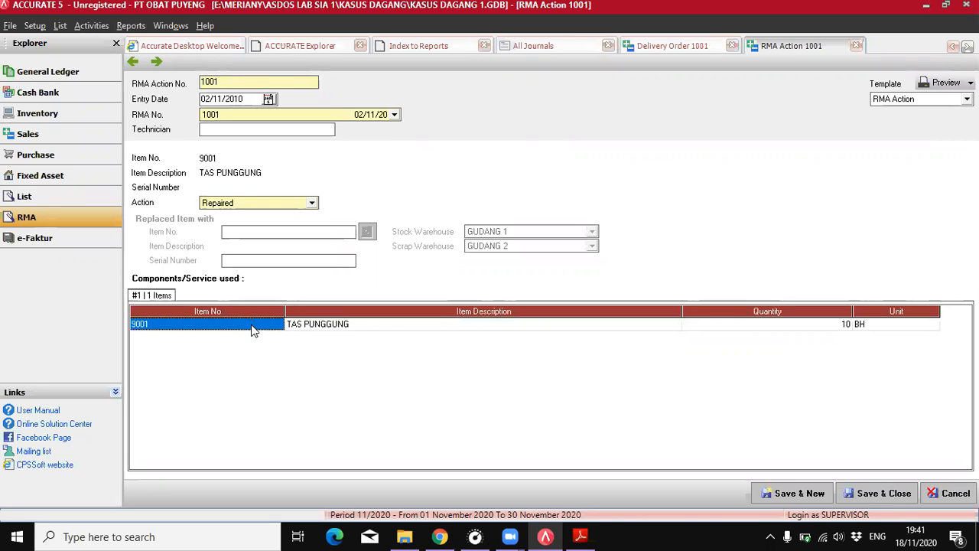
{"action": "left_click", "coordinate": [253, 328]}
{"action": "left_click", "coordinate": [278, 324]}
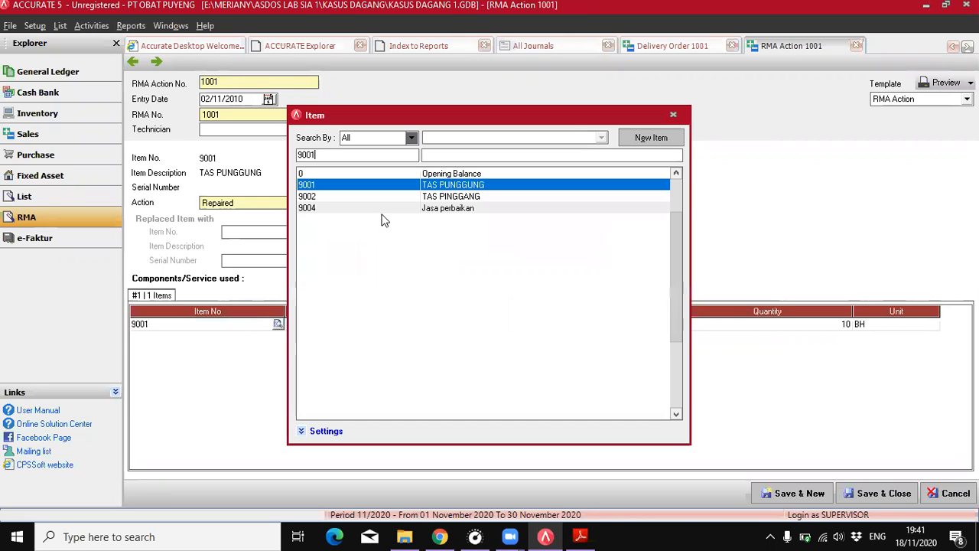
{"action": "double_click", "coordinate": [451, 208]}
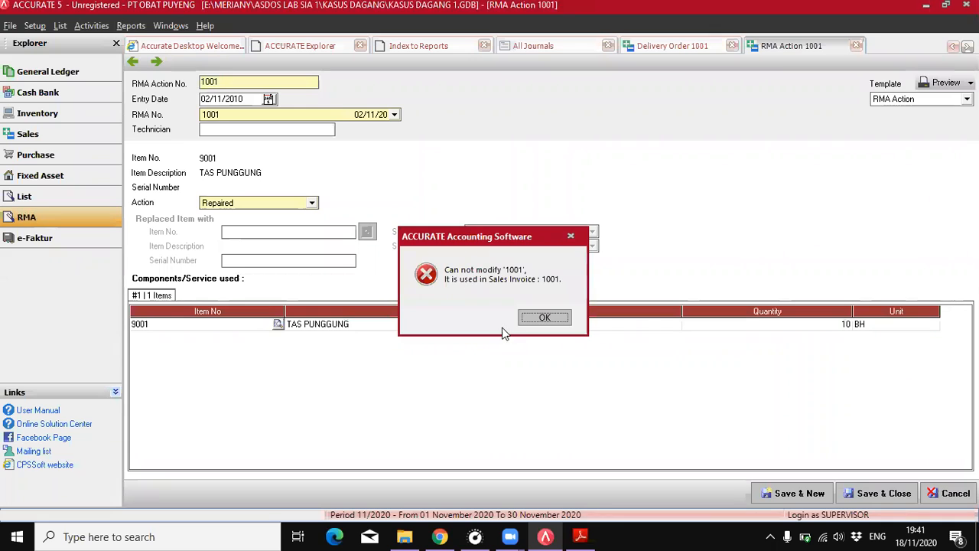
{"action": "left_click", "coordinate": [543, 317]}
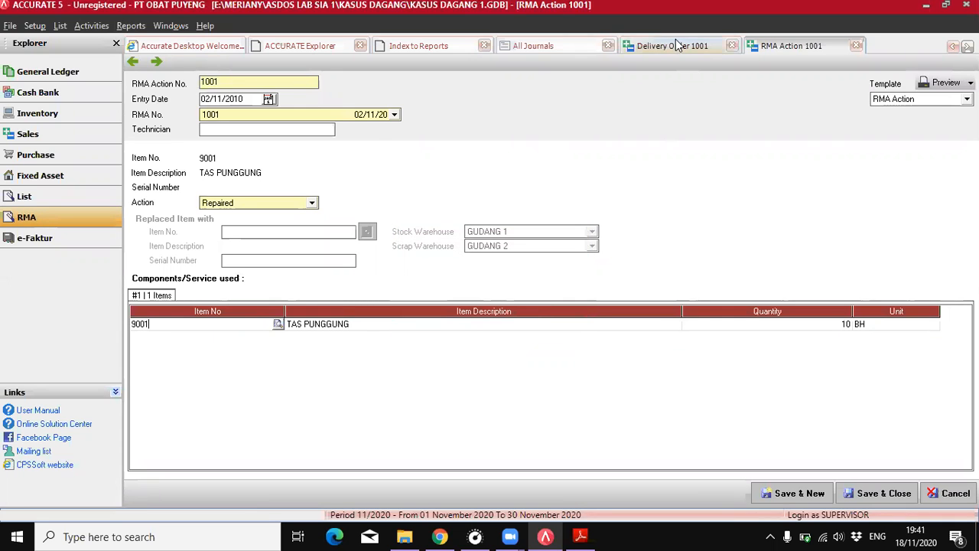
- Enter item 9004, Jasa perbaikan, in the empty item line of delivery order 1001 with a quantity of 1
{"action": "left_click", "coordinate": [673, 45]}
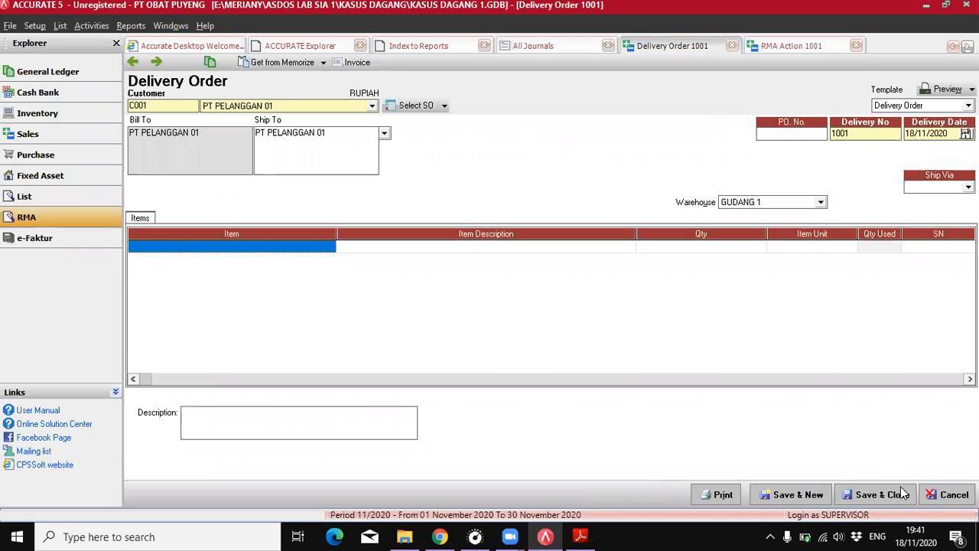
{"action": "left_click", "coordinate": [275, 247]}
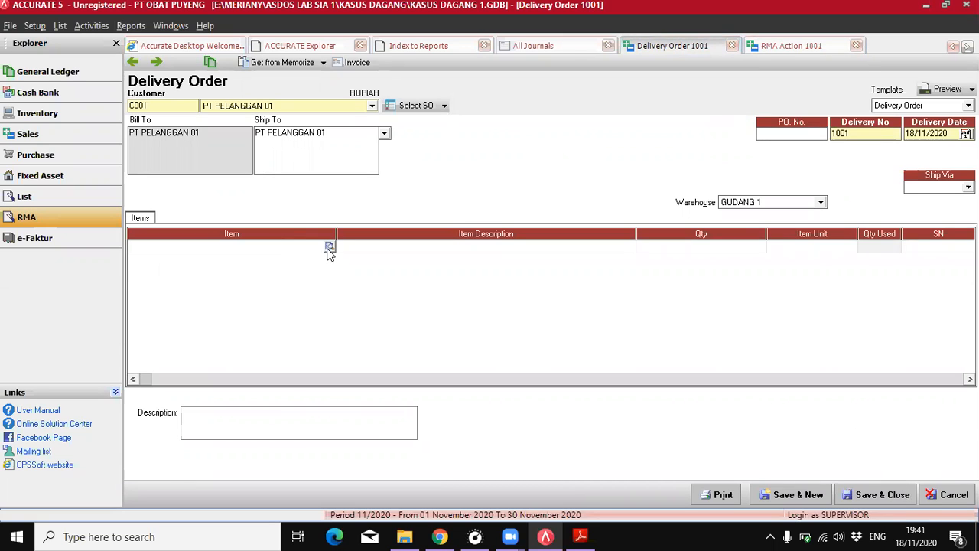
{"action": "left_click", "coordinate": [329, 248]}
{"action": "double_click", "coordinate": [460, 208]}
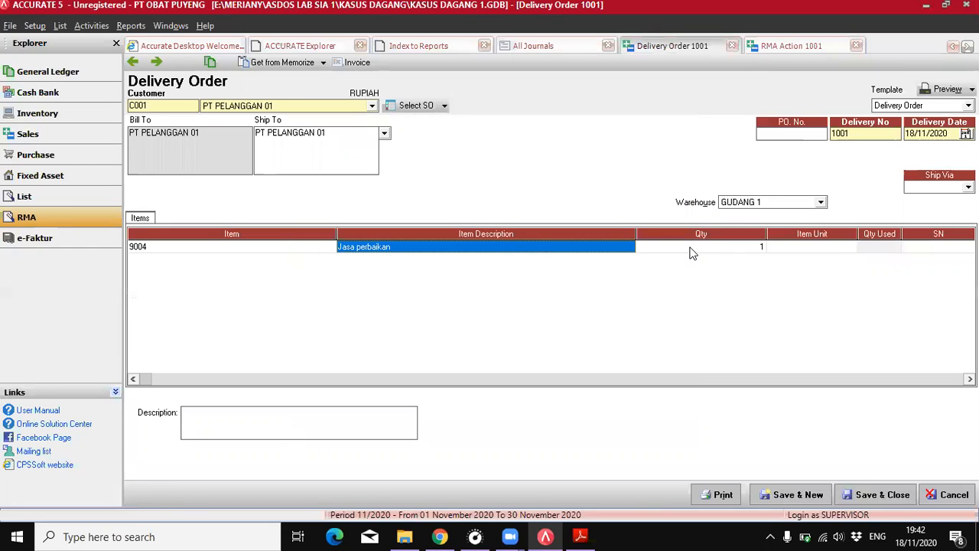
{"action": "left_click", "coordinate": [690, 252]}
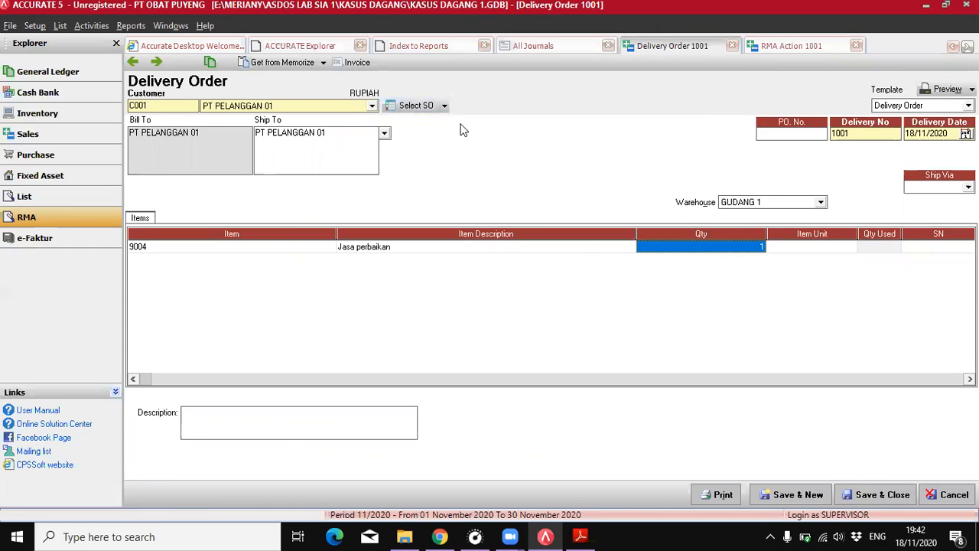
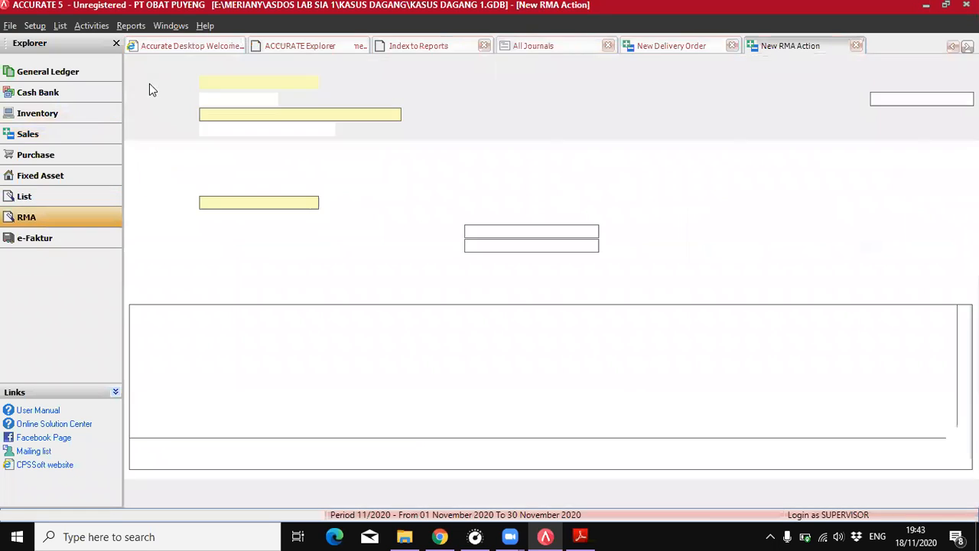
- Open RMA action 1001, compare it with the PDF's example, and save and close it in ACCURATE 5
{"action": "left_click", "coordinate": [135, 63]}
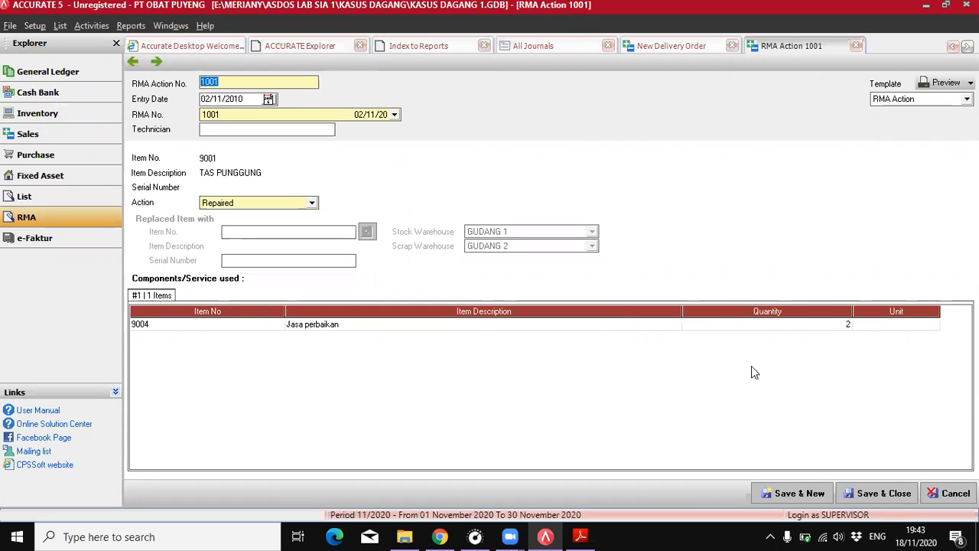
{"action": "left_click", "coordinate": [580, 536]}
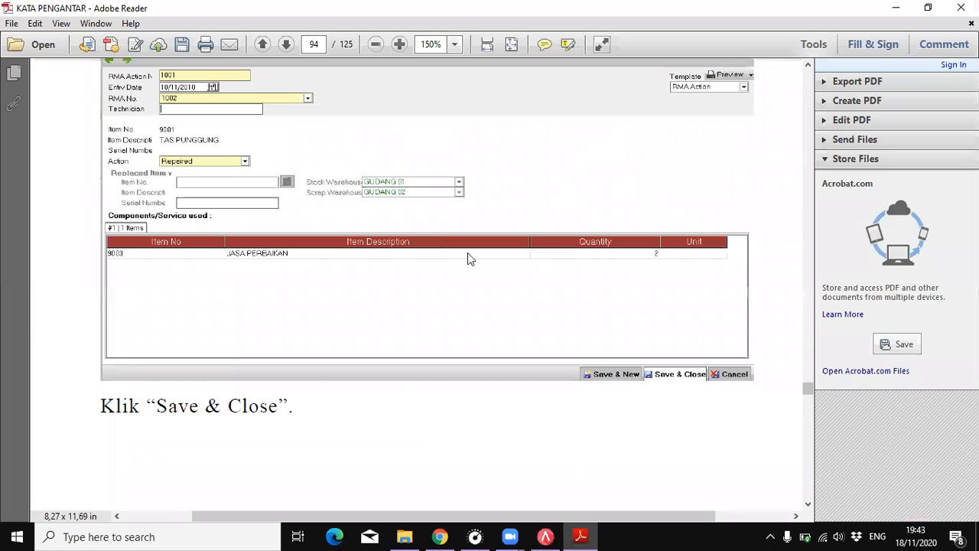
{"action": "mouse_move", "coordinate": [509, 536]}
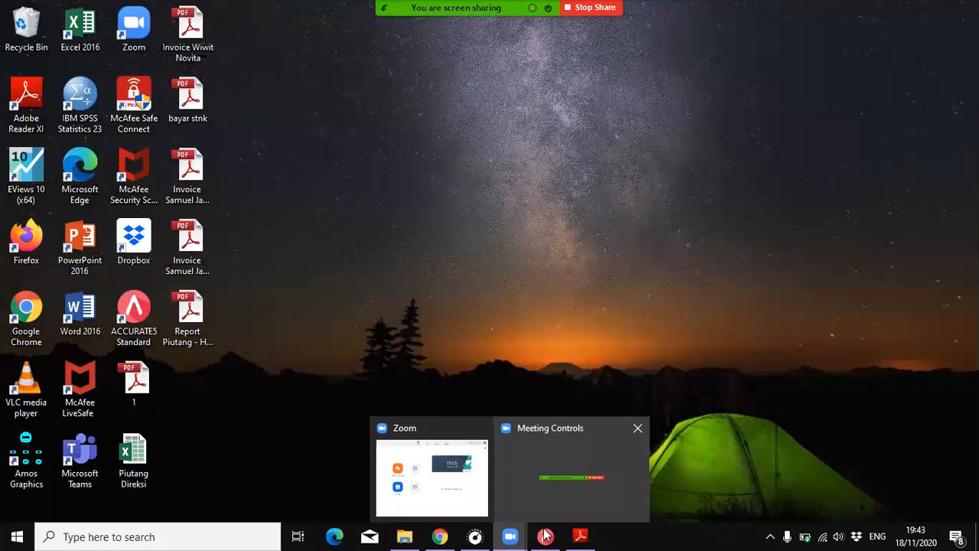
{"action": "left_click", "coordinate": [545, 536]}
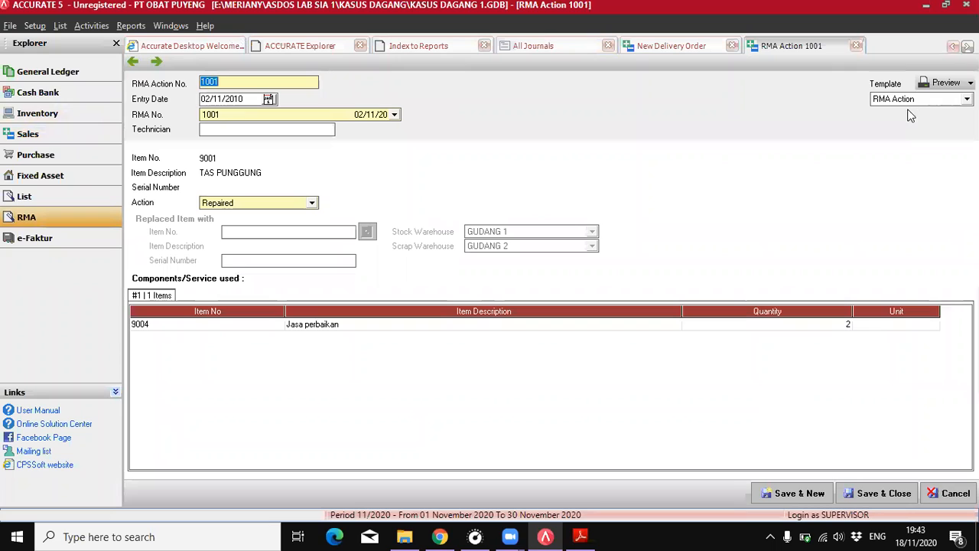
{"action": "left_click", "coordinate": [873, 495]}
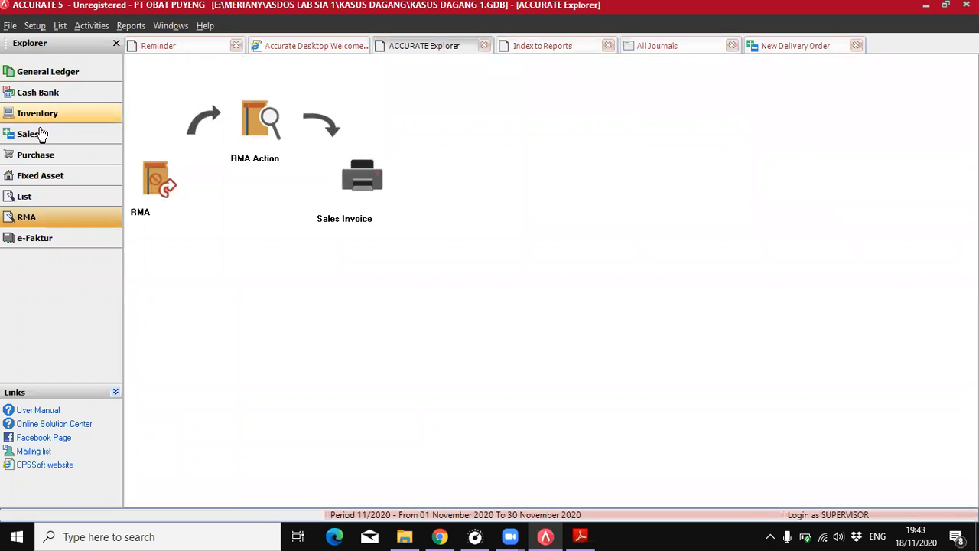
- Create a new delivery order for PT PELANGGAN 01 and load RMA 1001 of 02 Nov 2010 into it
{"action": "left_click", "coordinate": [38, 136]}
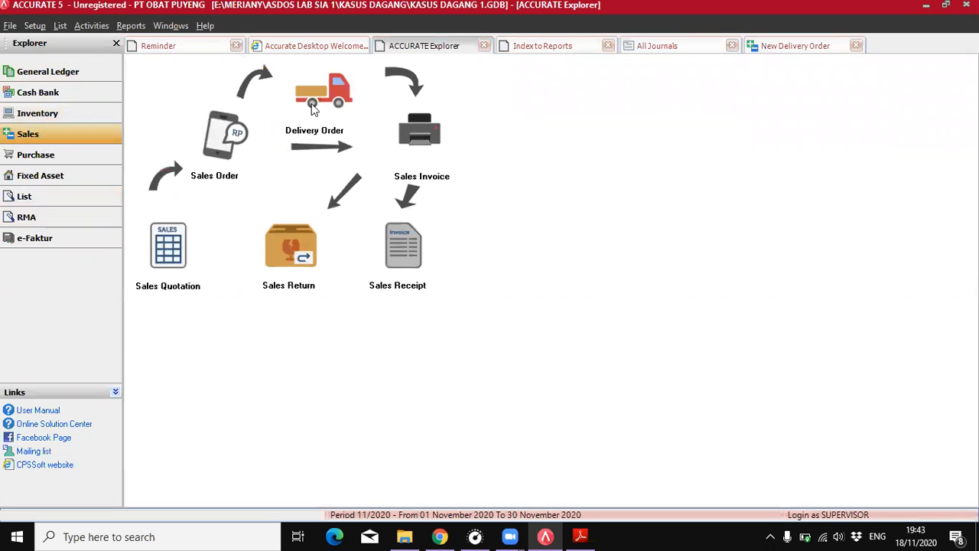
{"action": "left_click", "coordinate": [311, 105]}
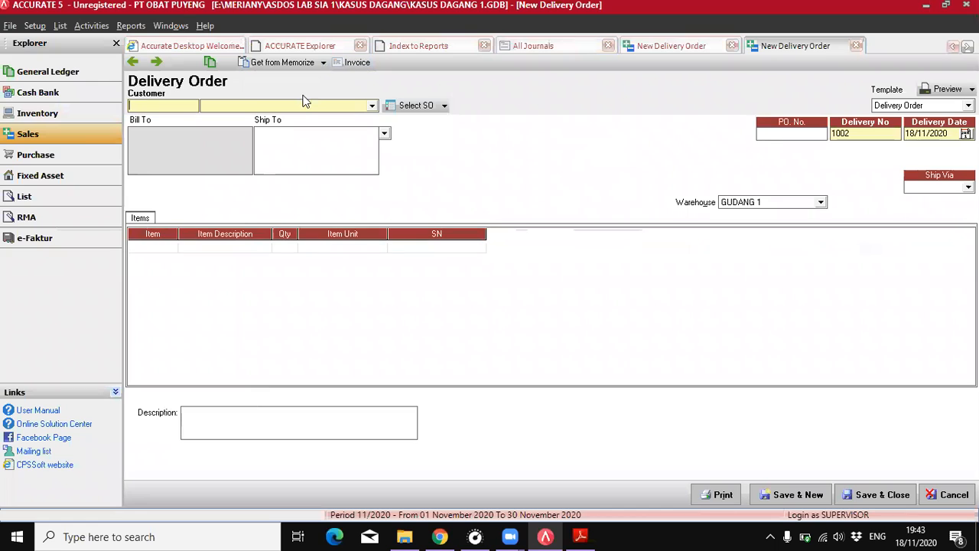
{"action": "left_click", "coordinate": [304, 109]}
{"action": "left_click", "coordinate": [260, 126]}
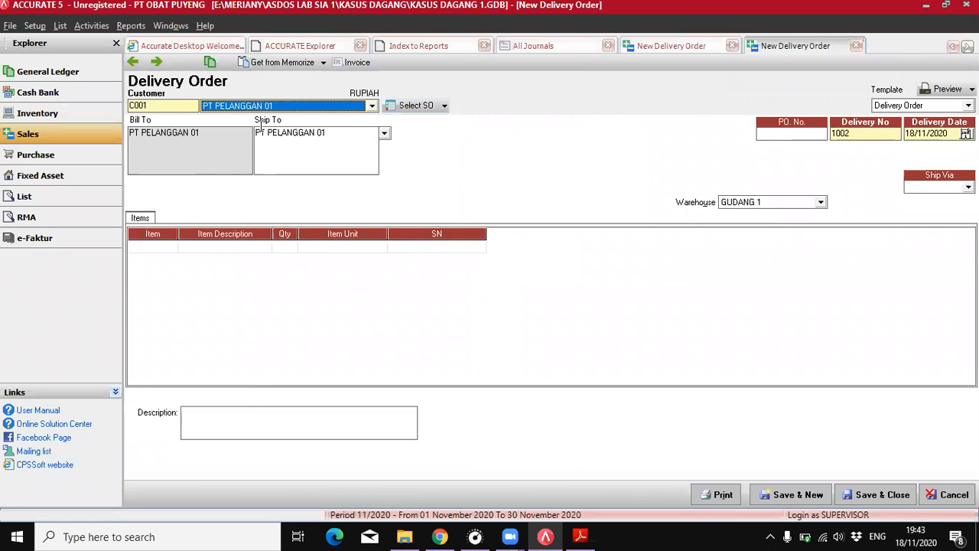
{"action": "left_click", "coordinate": [445, 106]}
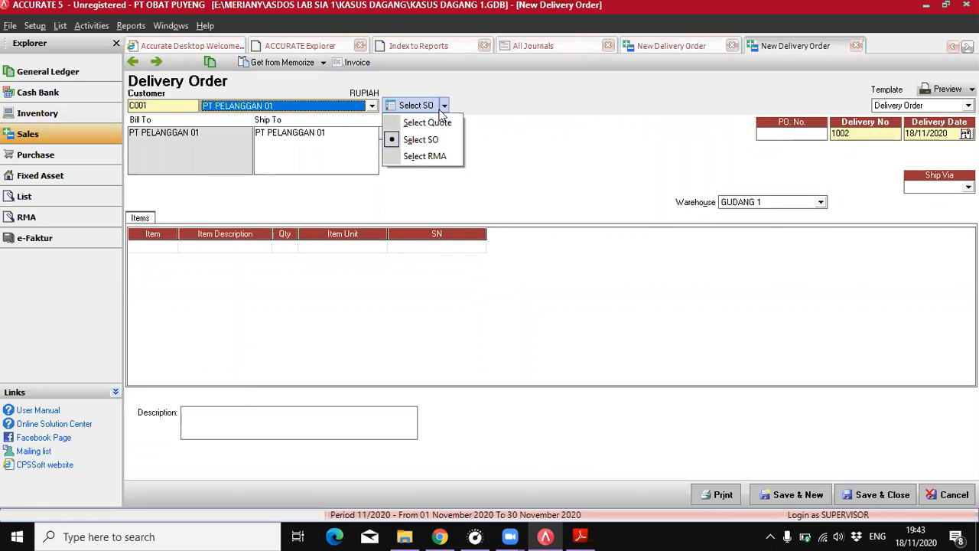
{"action": "left_click", "coordinate": [421, 155]}
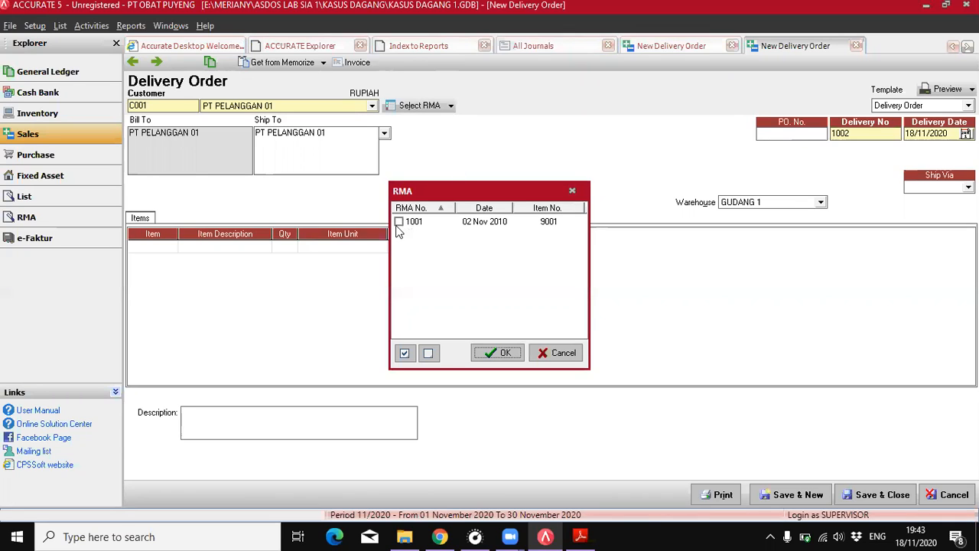
{"action": "left_click", "coordinate": [400, 221]}
{"action": "left_click", "coordinate": [499, 353]}
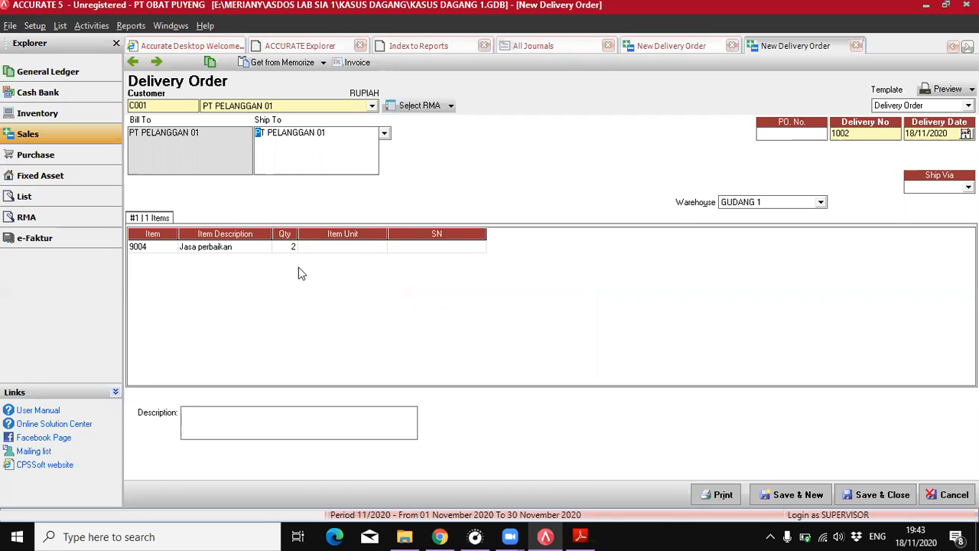
- Set the new delivery order's date to 01/11/2010
{"action": "double_click", "coordinate": [907, 133]}
{"action": "type", "text": "01/11/2010"}
{"action": "left_click", "coordinate": [368, 247]}
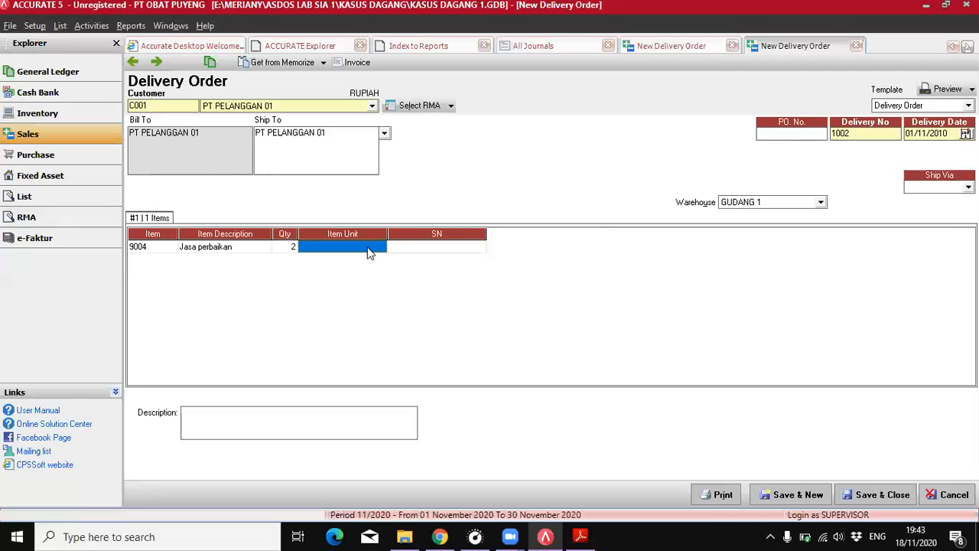
- Consult the PDF's delivery order example and create a sales invoice from PT PELANGGAN 01's new delivery order in ACCURATE 5
{"action": "left_click", "coordinate": [580, 536]}
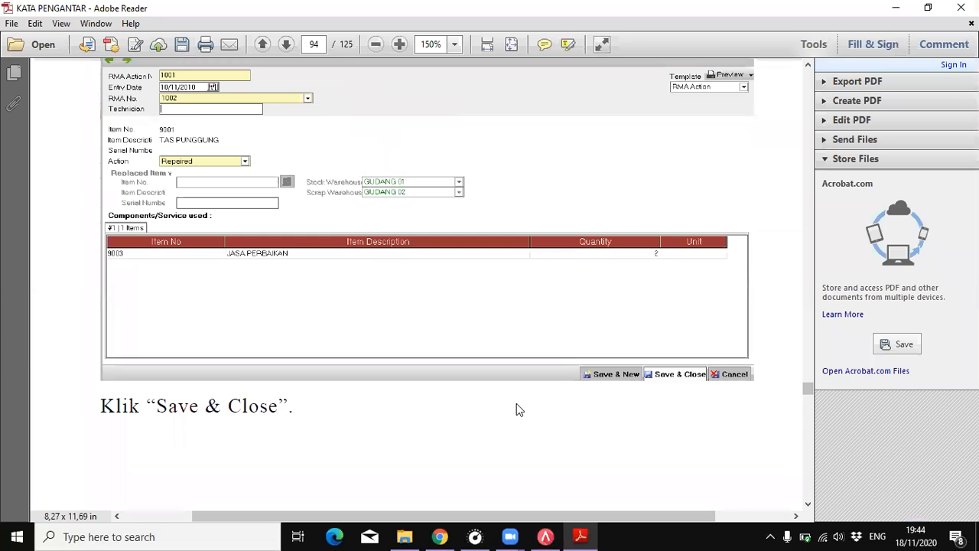
{"action": "scroll", "coordinate": [516, 403], "scroll_direction": "down", "scroll_amount": 5}
{"action": "scroll", "coordinate": [505, 386], "scroll_direction": "down", "scroll_amount": 15}
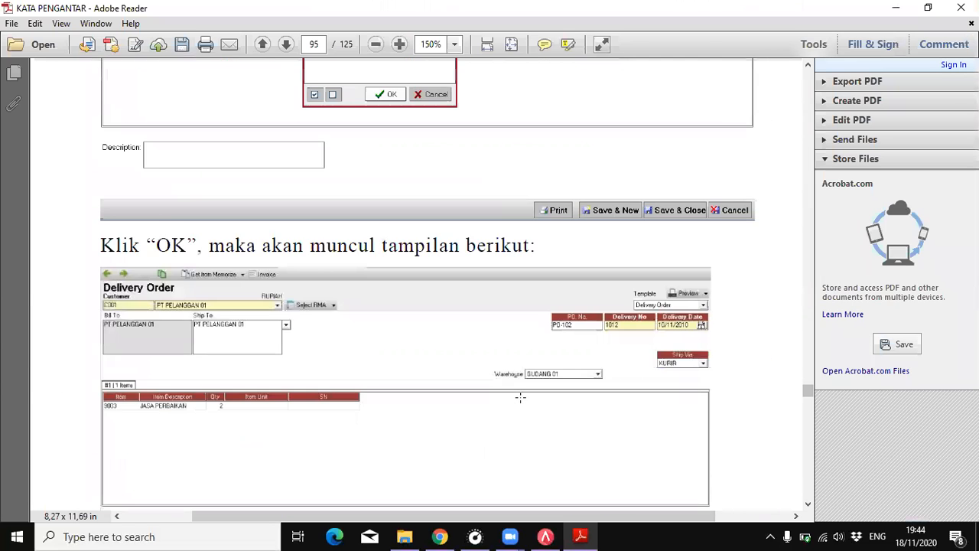
{"action": "scroll", "coordinate": [517, 395], "scroll_direction": "up", "scroll_amount": 3}
{"action": "scroll", "coordinate": [507, 374], "scroll_direction": "down", "scroll_amount": 2}
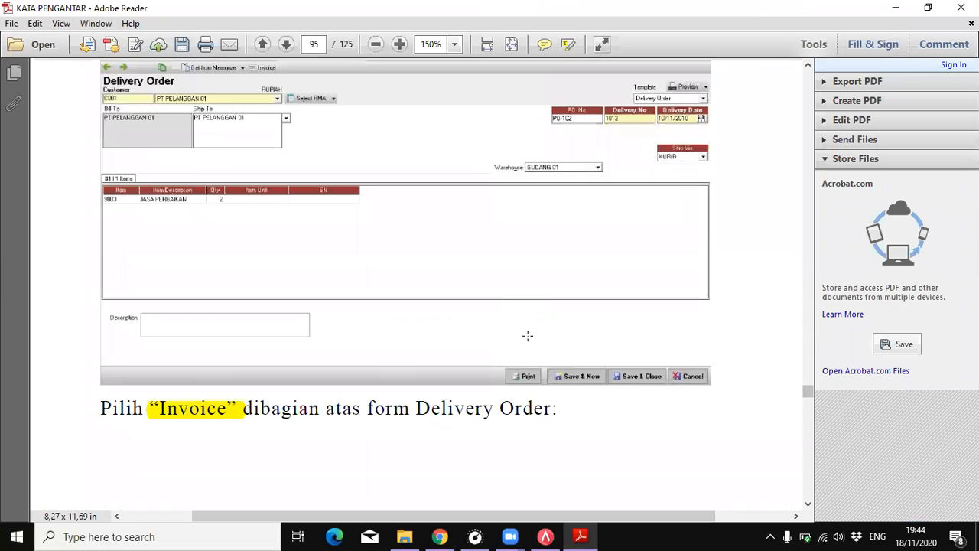
{"action": "left_click", "coordinate": [545, 536]}
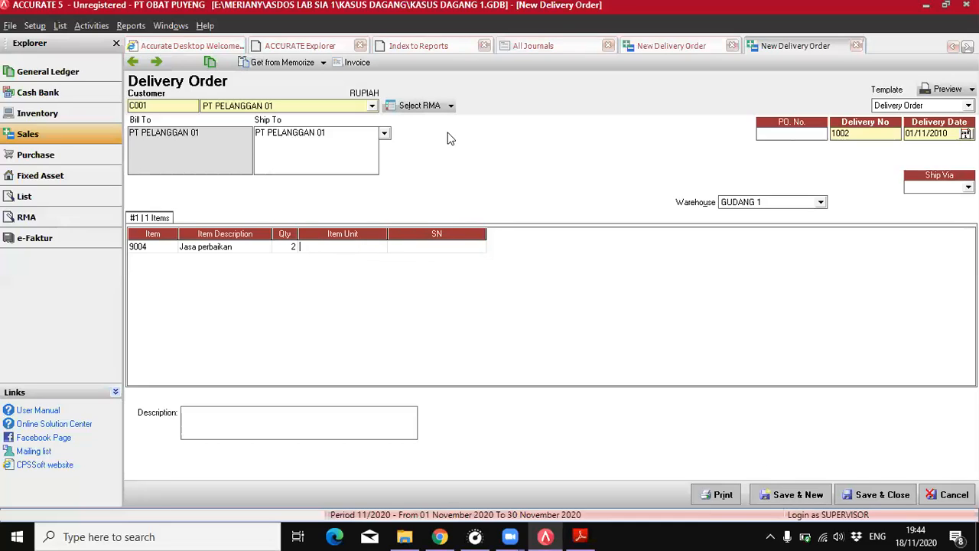
{"action": "left_click", "coordinate": [355, 63]}
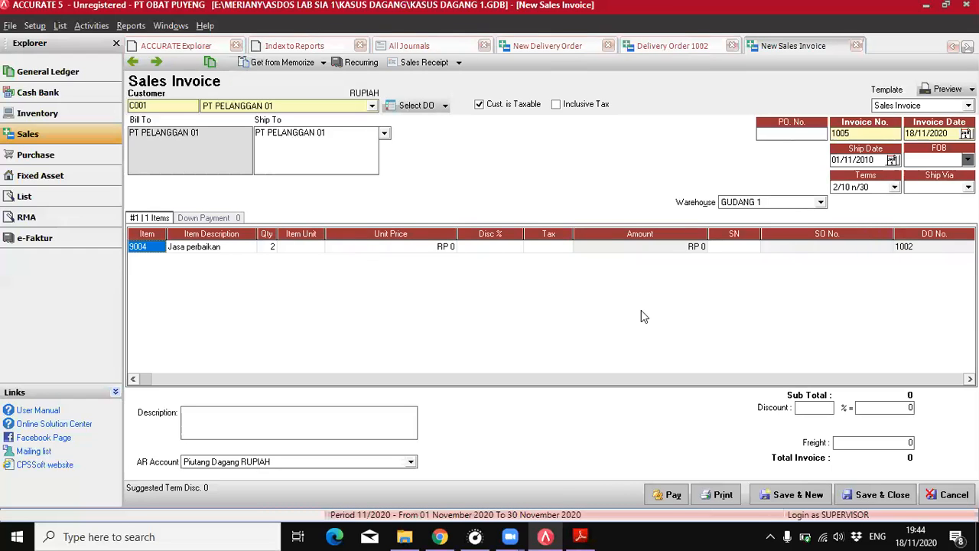
- Set the new sales invoice's invoice date and ship date to 02/11/2010
{"action": "left_click", "coordinate": [905, 133]}
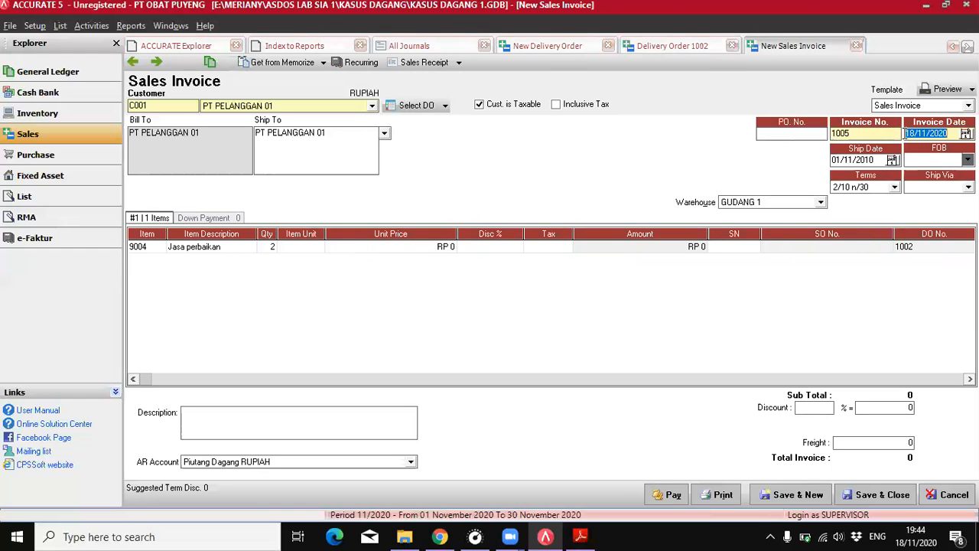
{"action": "type", "text": "01/"}
{"action": "type", "text": "11/2010"}
{"action": "left_click", "coordinate": [832, 160]}
{"action": "left_click", "coordinate": [832, 160]}
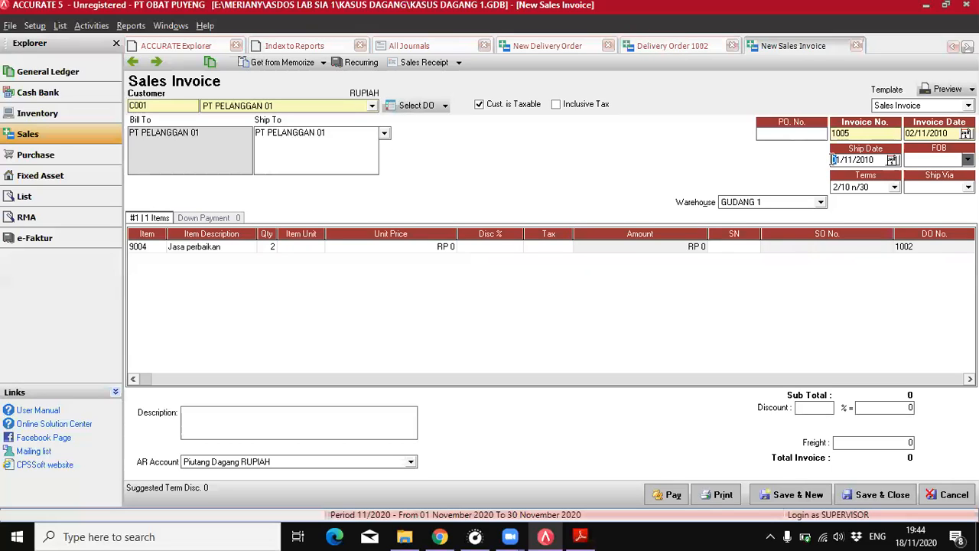
{"action": "left_click", "coordinate": [843, 162]}
{"action": "left_click", "coordinate": [887, 162]}
{"action": "left_click", "coordinate": [890, 160]}
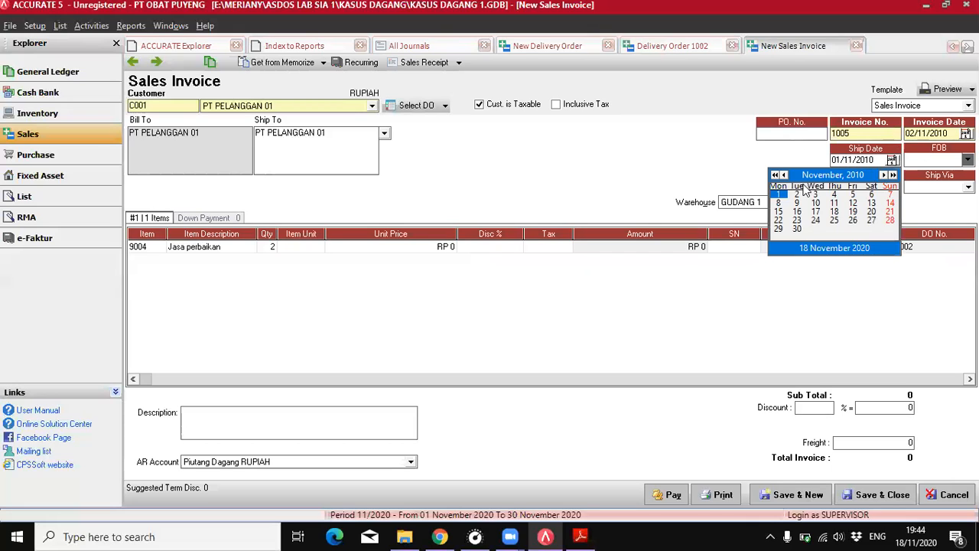
{"action": "left_click", "coordinate": [798, 193]}
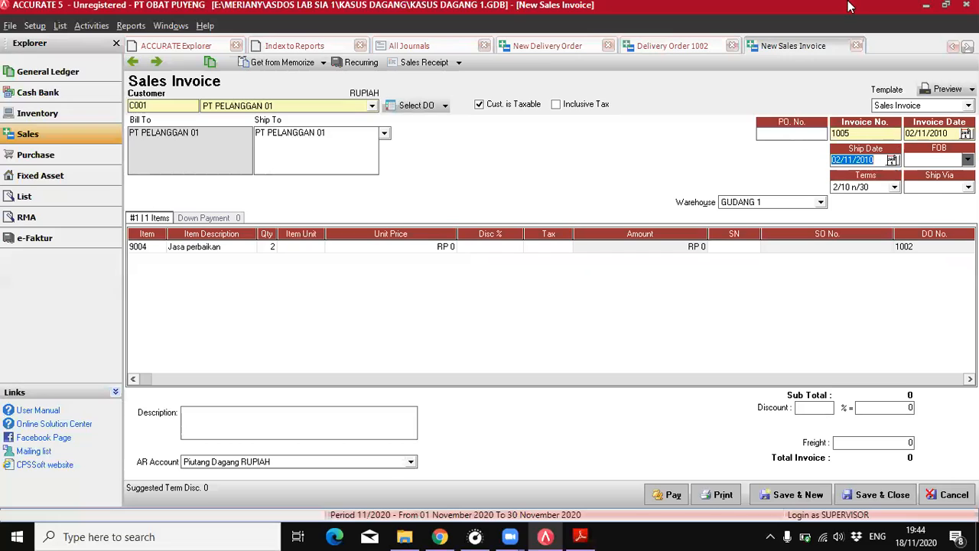
- Set the invoice's terms to C.O.D and the unit price of Jasa perbaikan to RP 120.000
{"action": "left_click", "coordinate": [864, 186]}
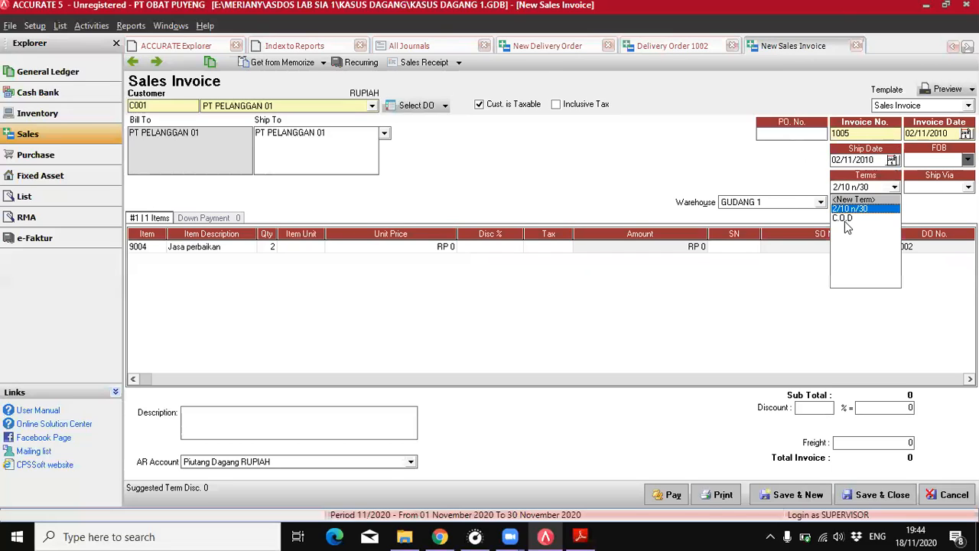
{"action": "left_click", "coordinate": [847, 220]}
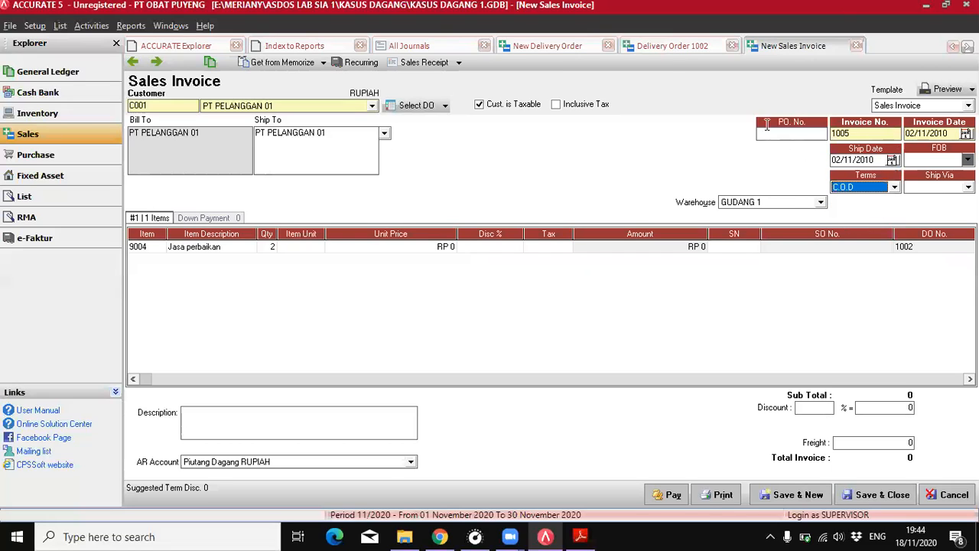
{"action": "left_click", "coordinate": [419, 247]}
{"action": "type", "text": "12"}
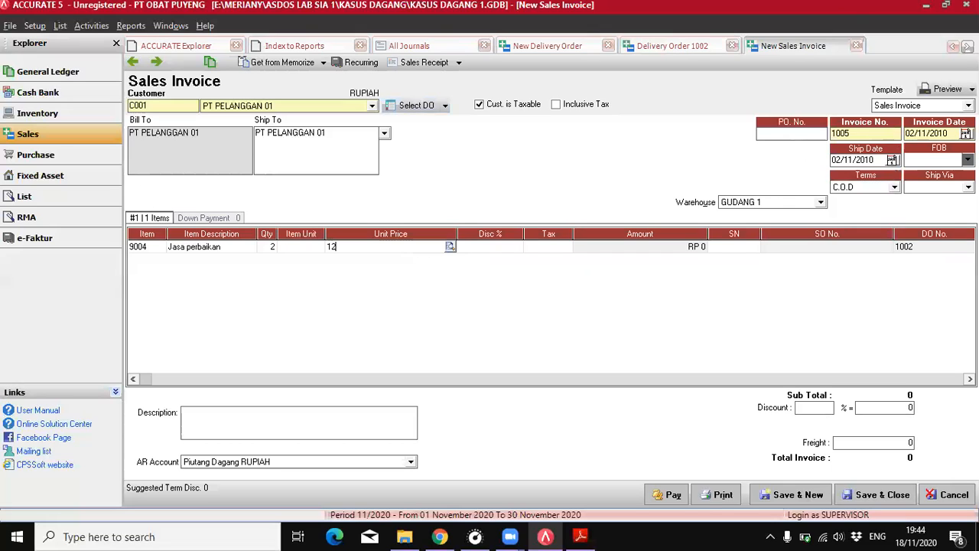
{"action": "type", "text": "0.000"}
{"action": "left_click", "coordinate": [477, 252]}
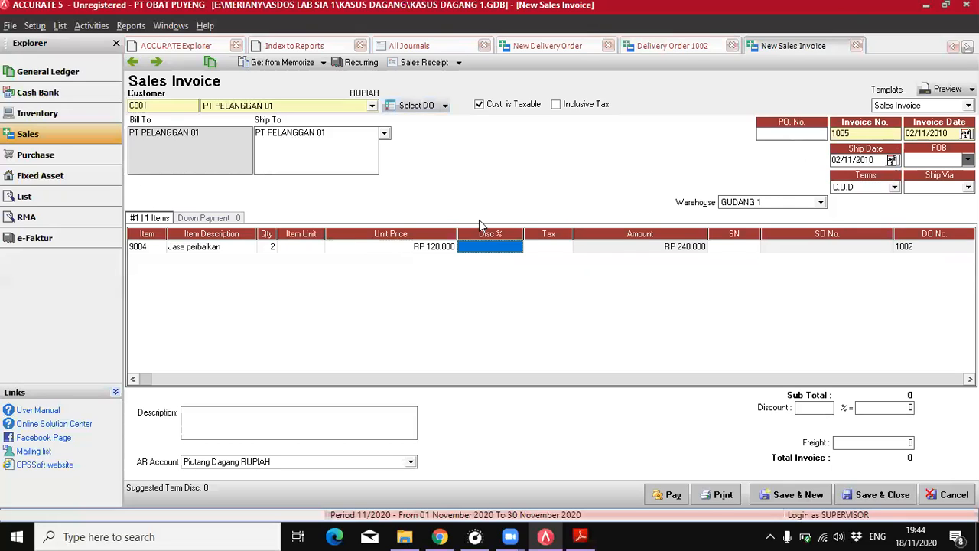
{"action": "left_click", "coordinate": [626, 251]}
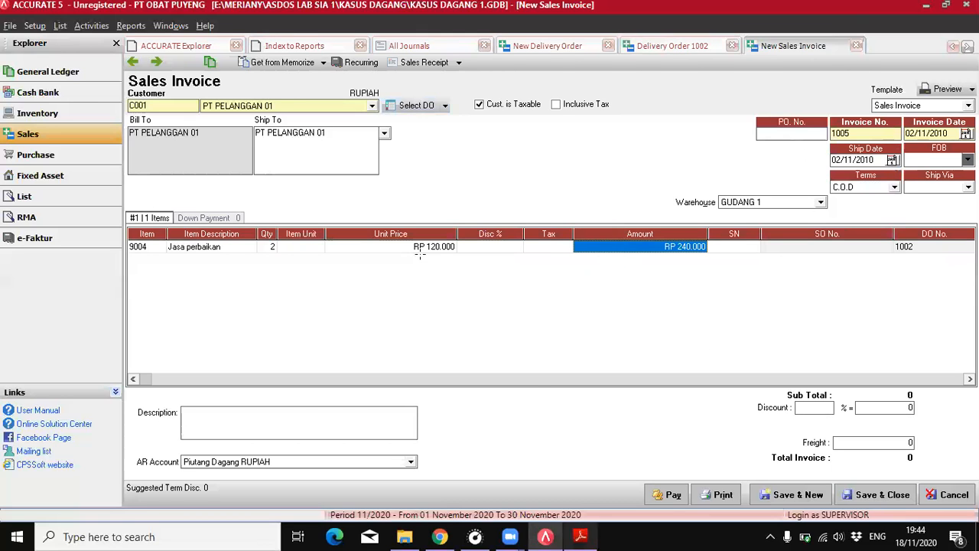
- Check the PDF's sales invoice example and set the invoice date and ship date to 10/11/2010 in ACCURATE 5
{"action": "key", "text": "alt+Tab"}
{"action": "scroll", "coordinate": [432, 262], "scroll_direction": "down", "scroll_amount": 10}
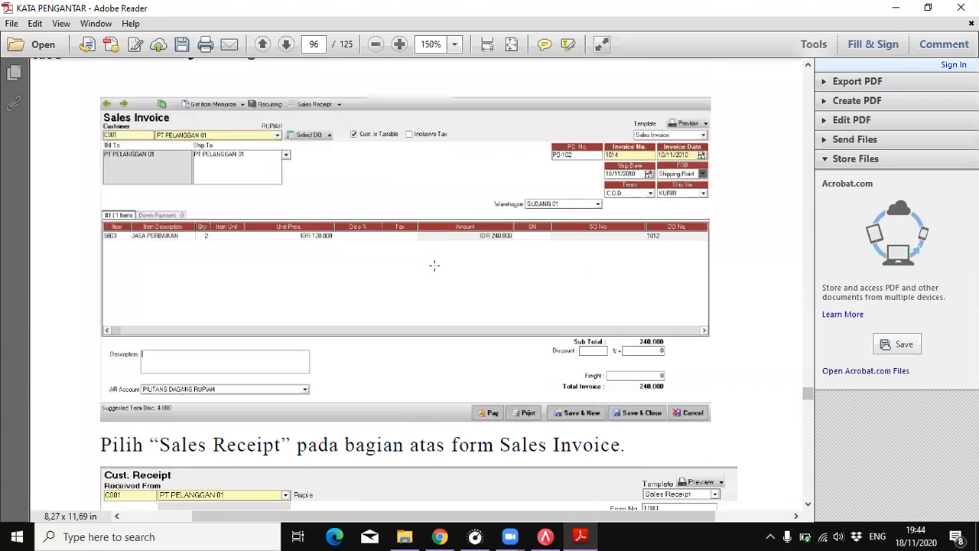
{"action": "scroll", "coordinate": [433, 266], "scroll_direction": "down", "scroll_amount": 2}
{"action": "scroll", "coordinate": [491, 278], "scroll_direction": "up", "scroll_amount": 2}
{"action": "scroll", "coordinate": [491, 277], "scroll_direction": "up", "scroll_amount": 2}
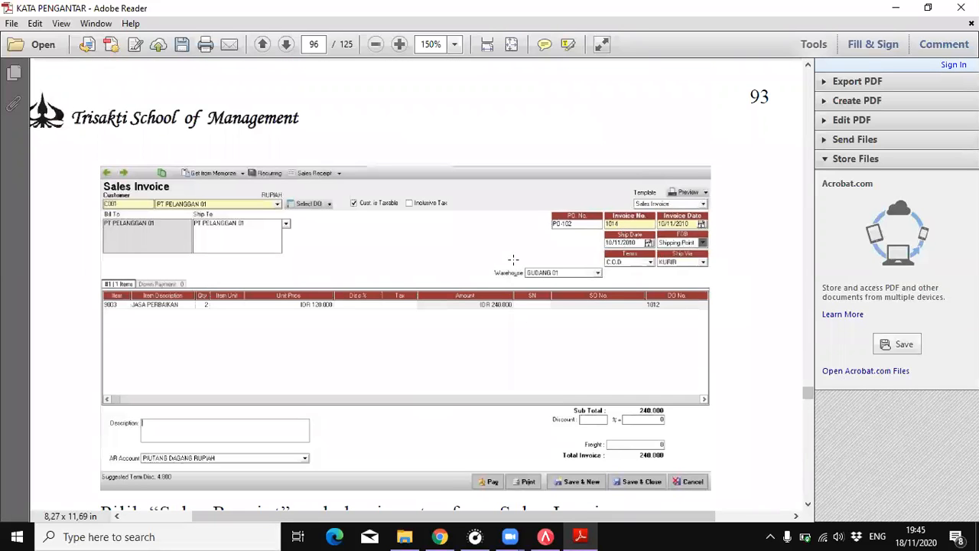
{"action": "scroll", "coordinate": [512, 260], "scroll_direction": "down", "scroll_amount": 4}
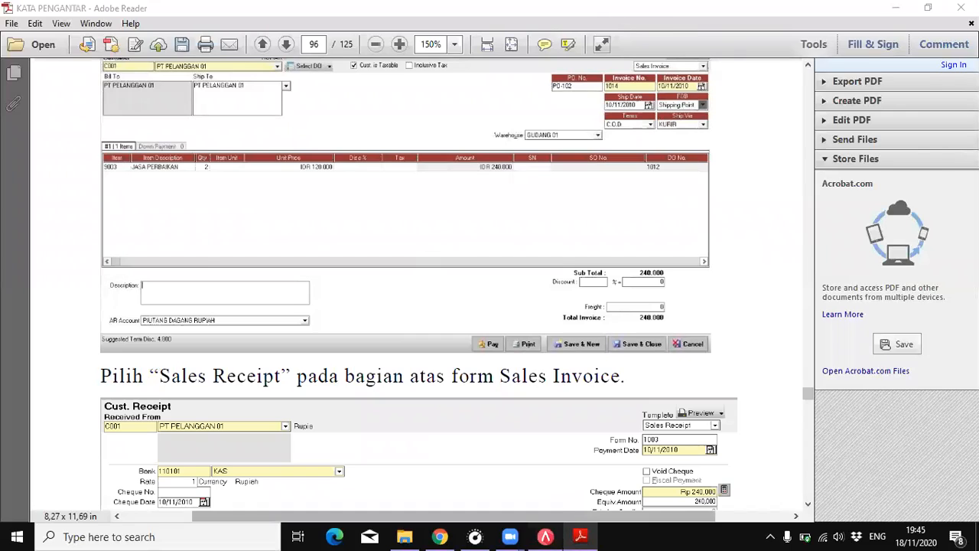
{"action": "left_click", "coordinate": [545, 536]}
{"action": "left_click", "coordinate": [908, 131]}
{"action": "type", "text": "10"}
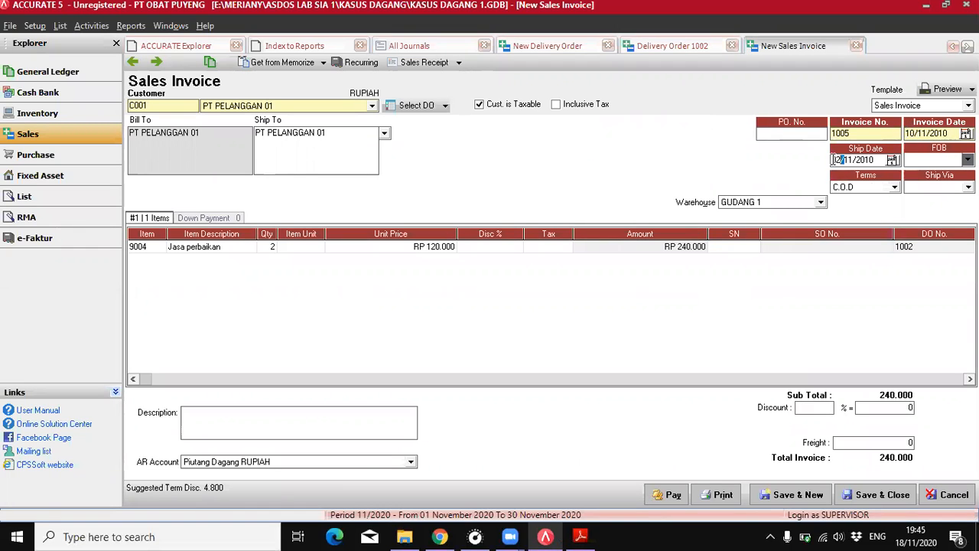
{"action": "left_click", "coordinate": [891, 160]}
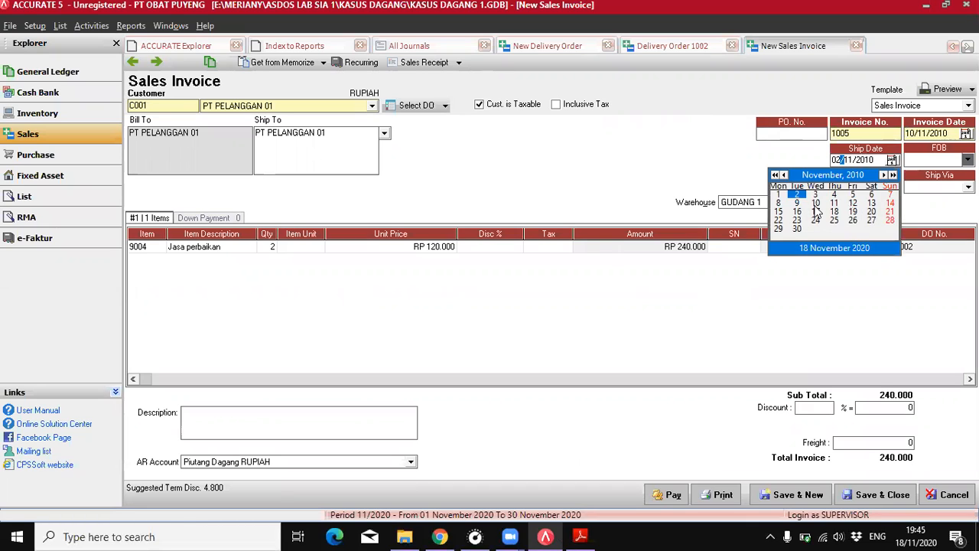
{"action": "left_click", "coordinate": [817, 203]}
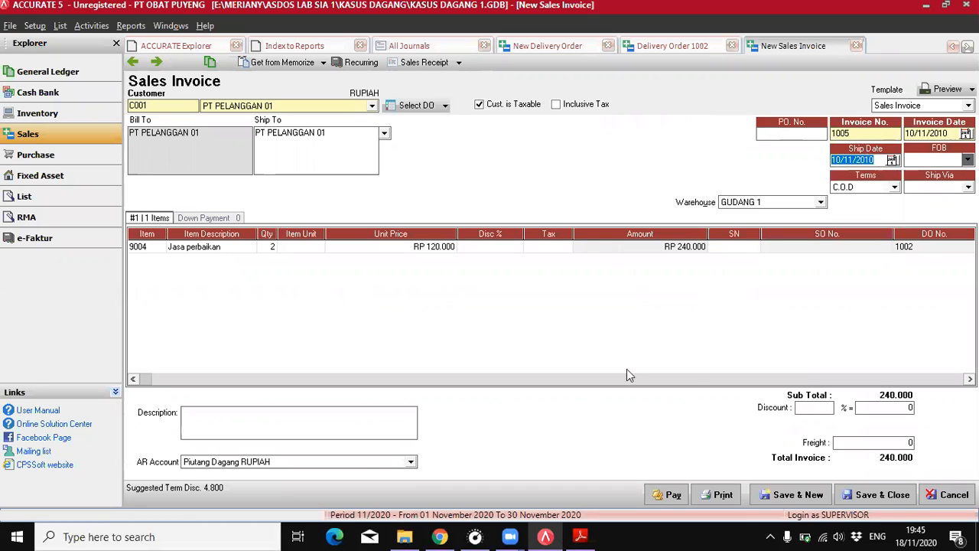
- Compare the invoice with the PDF's example and create a sales receipt from it in ACCURATE 5
{"action": "left_click", "coordinate": [580, 537]}
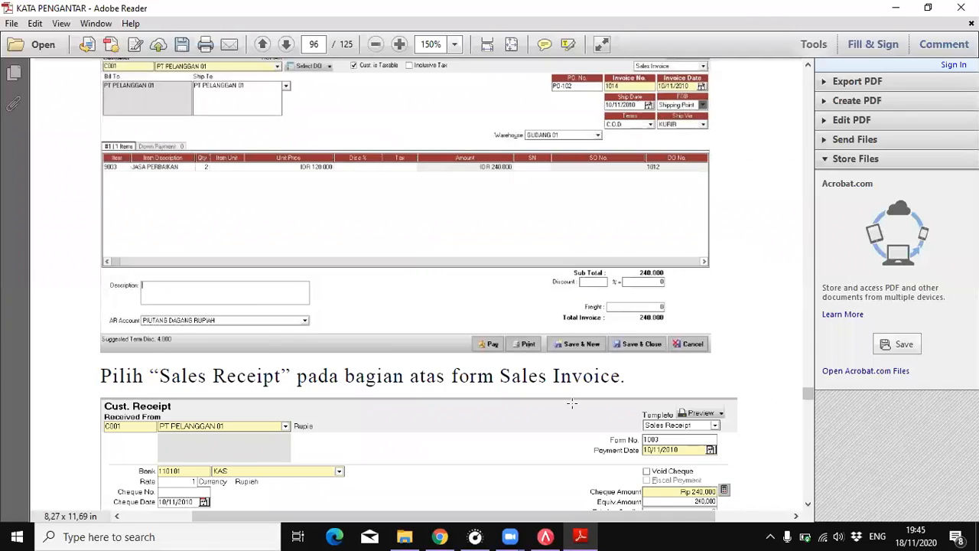
{"action": "scroll", "coordinate": [572, 403], "scroll_direction": "down", "scroll_amount": 4}
{"action": "scroll", "coordinate": [515, 345], "scroll_direction": "up", "scroll_amount": 7}
{"action": "scroll", "coordinate": [516, 350], "scroll_direction": "down", "scroll_amount": 3}
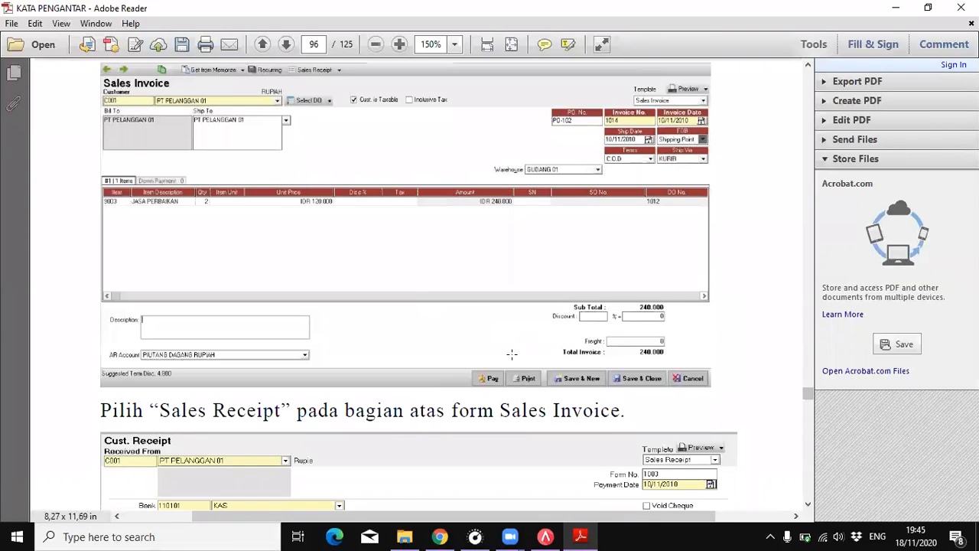
{"action": "scroll", "coordinate": [512, 354], "scroll_direction": "down", "scroll_amount": 1}
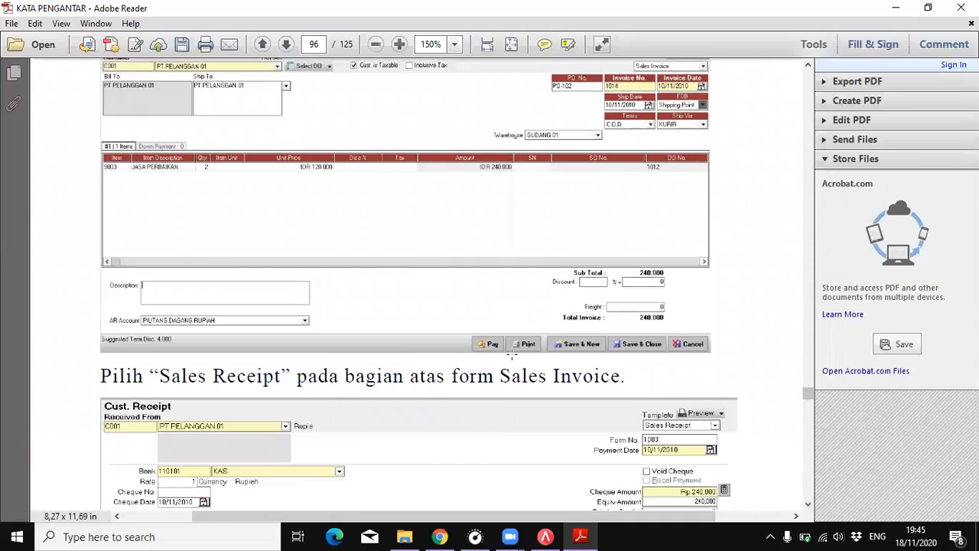
{"action": "left_click", "coordinate": [543, 535]}
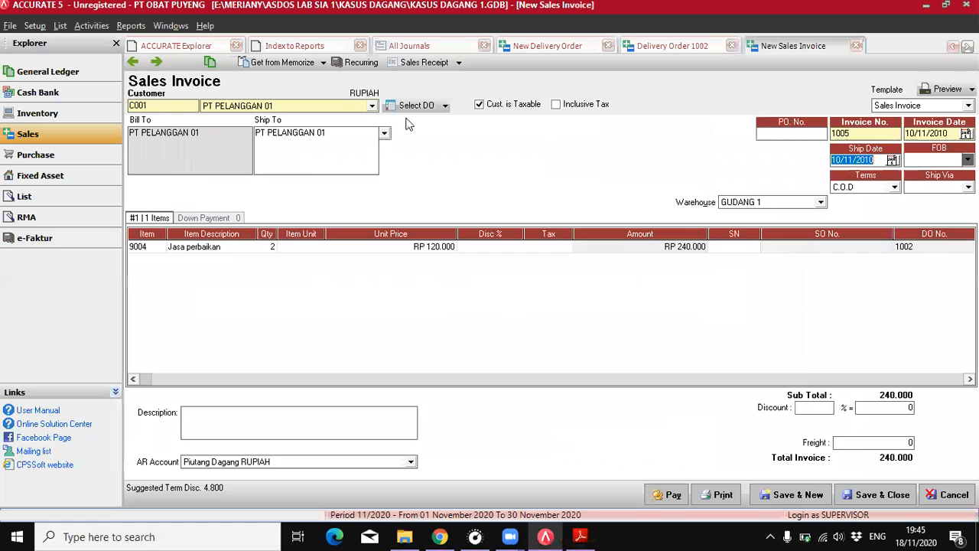
{"action": "left_click", "coordinate": [413, 62]}
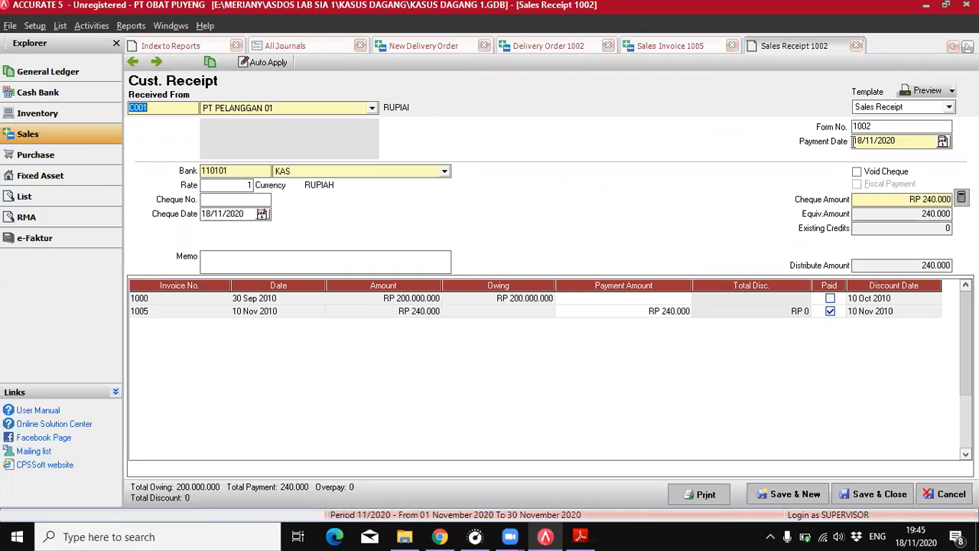
- Set the customer receipt's payment date and cheque date to 10/11/2010, and save and close the receipt
{"action": "left_click", "coordinate": [853, 142]}
{"action": "type", "text": "10/"}
{"action": "type", "text": "11/"}
{"action": "type", "text": "2010"}
{"action": "left_click", "coordinate": [202, 214]}
{"action": "type", "text": "10/11/2010"}
{"action": "left_click", "coordinate": [829, 310]}
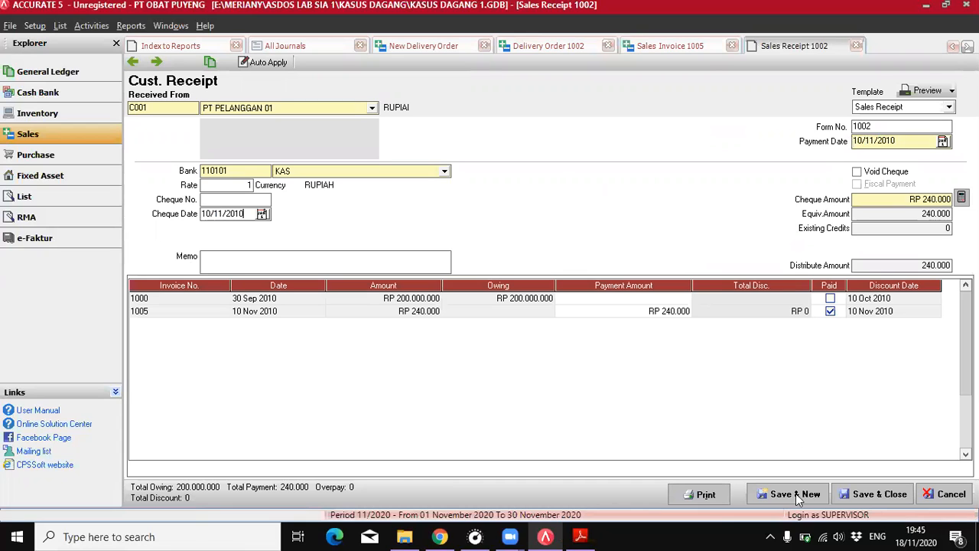
{"action": "left_click", "coordinate": [872, 494]}
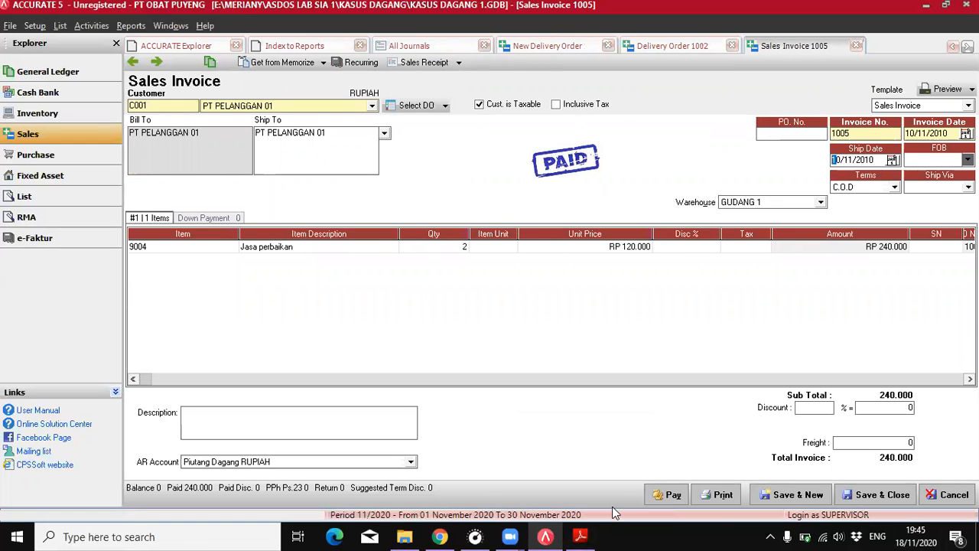
- Switch to the PDF and read past the receipt example to case c, the warranty sale to PT Pelanggan 03
{"action": "left_click", "coordinate": [580, 537]}
{"action": "scroll", "coordinate": [546, 395], "scroll_direction": "down", "scroll_amount": 5}
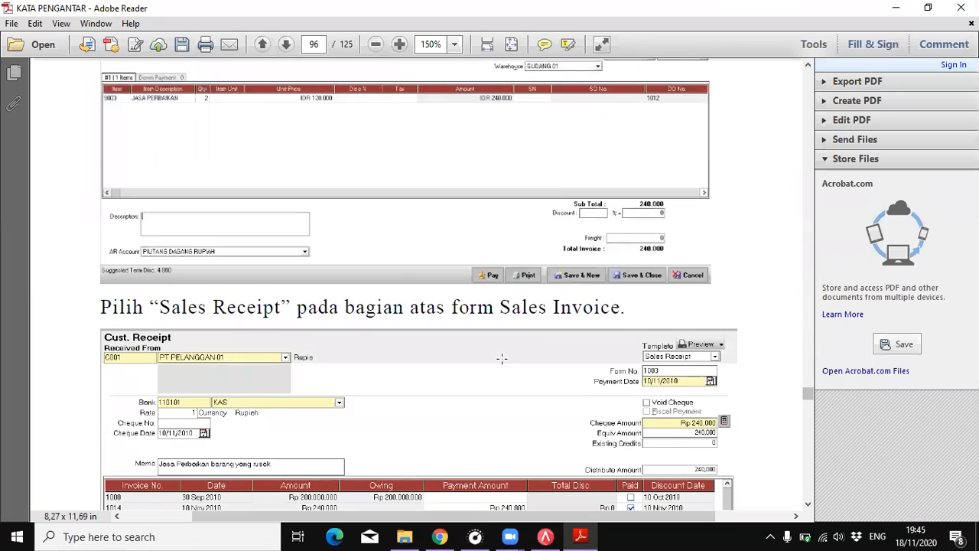
{"action": "scroll", "coordinate": [501, 359], "scroll_direction": "down", "scroll_amount": 5}
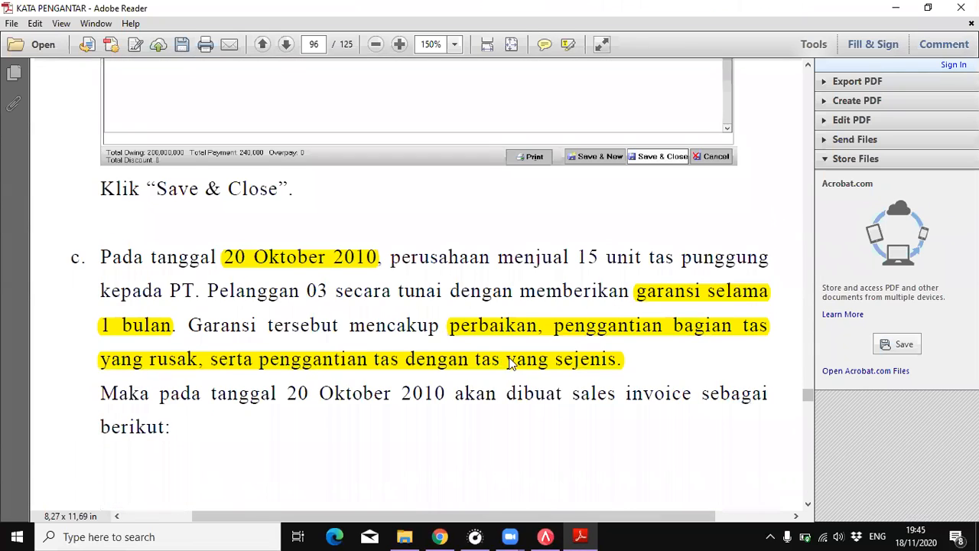
{"action": "scroll", "coordinate": [511, 364], "scroll_direction": "down", "scroll_amount": 3}
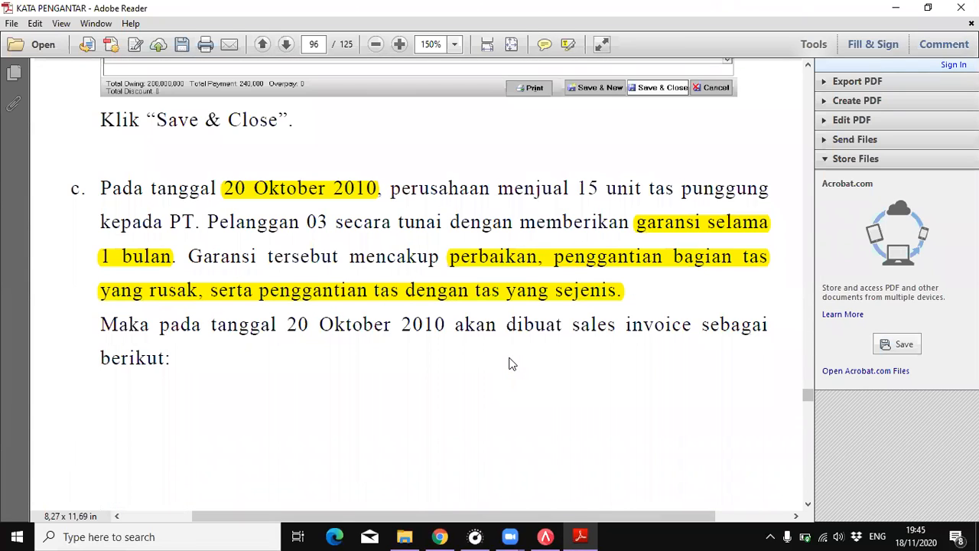
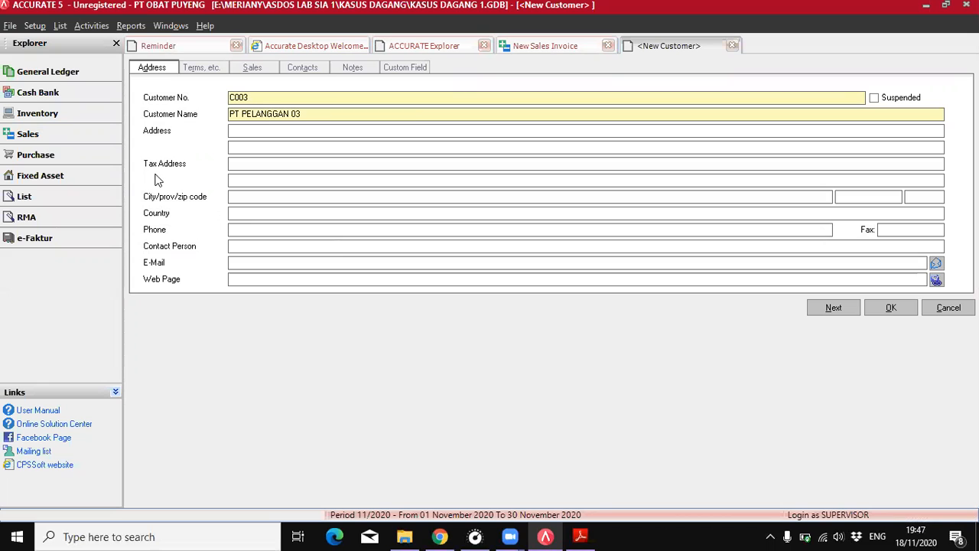
- Save new customer C003, PT PELANGGAN 03, and set the date of its new sales invoice to 20/10/2010 per the PDF
{"action": "left_click", "coordinate": [890, 307]}
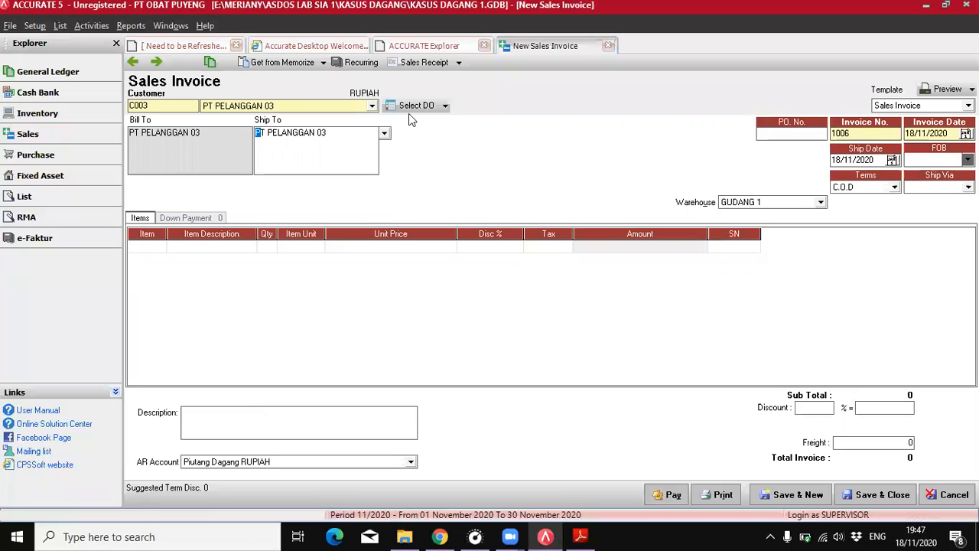
{"action": "left_click", "coordinate": [579, 536]}
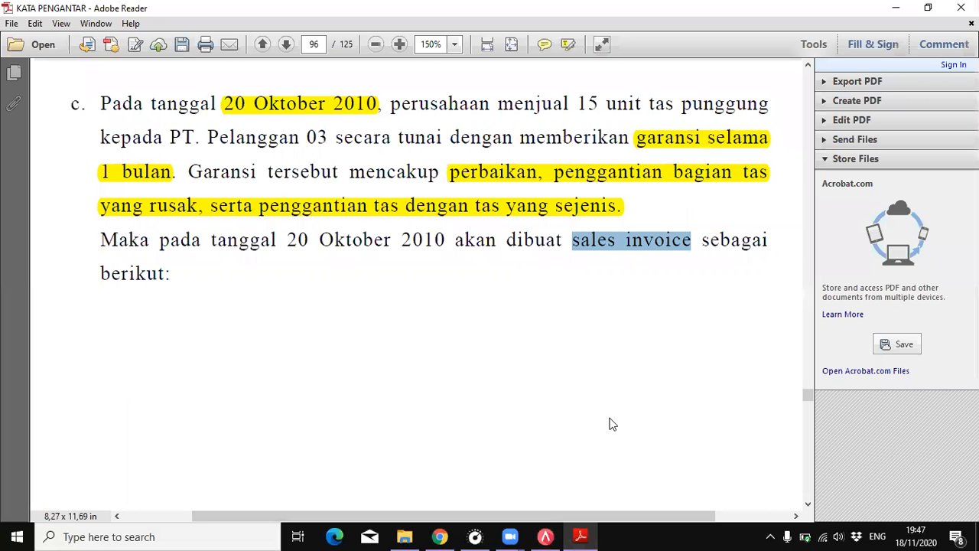
{"action": "left_click", "coordinate": [545, 536]}
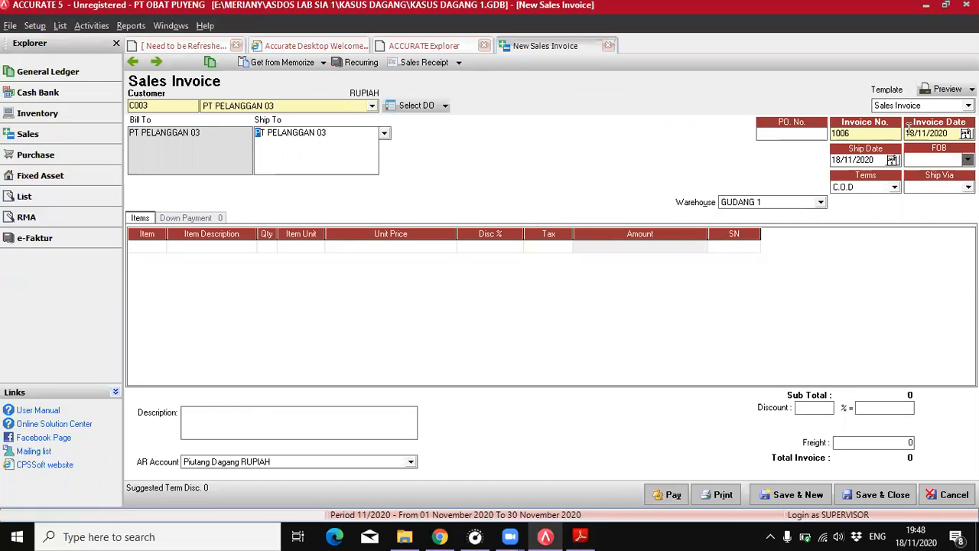
{"action": "double_click", "coordinate": [908, 132]}
{"action": "type", "text": "20/10/2010"}
{"action": "left_click", "coordinate": [580, 535]}
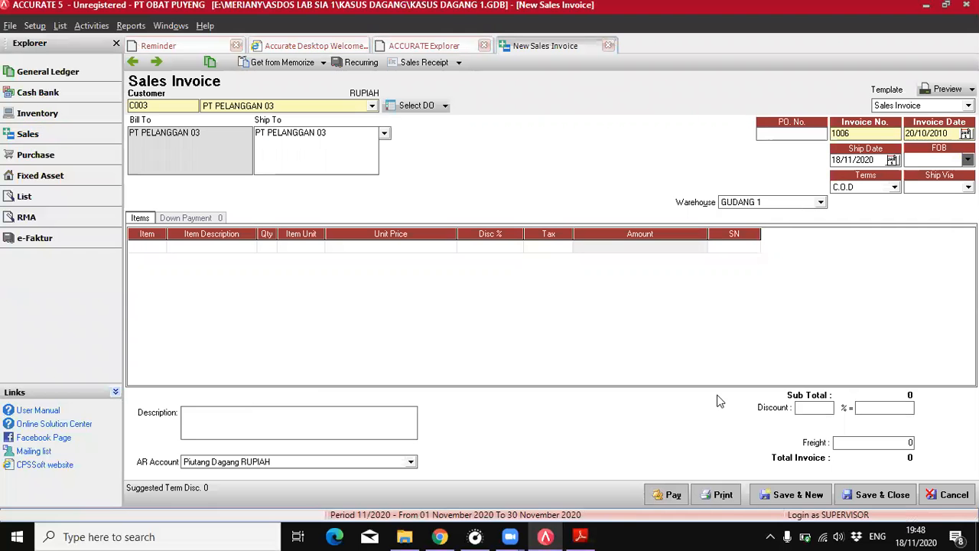
- Set the ship date of PT PELANGGAN 03's sales invoice to 20/10/2010
{"action": "left_click", "coordinate": [545, 537]}
{"action": "left_click", "coordinate": [839, 161]}
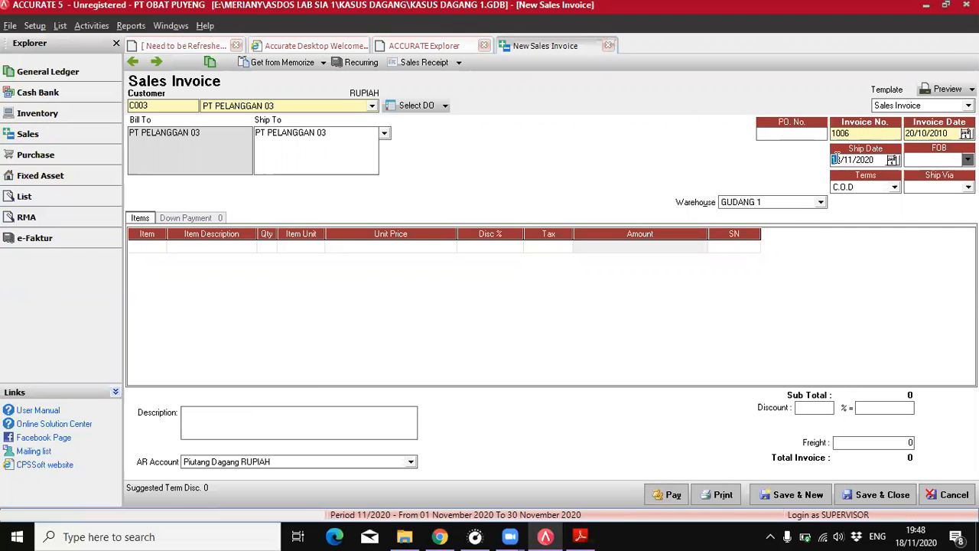
{"action": "type", "text": "20102010"}
- Add item 9001 TAS PUNGGUNG with quantity 15 to the sales invoice and save it
{"action": "left_click", "coordinate": [157, 248]}
{"action": "left_click", "coordinate": [159, 245]}
{"action": "double_click", "coordinate": [455, 189]}
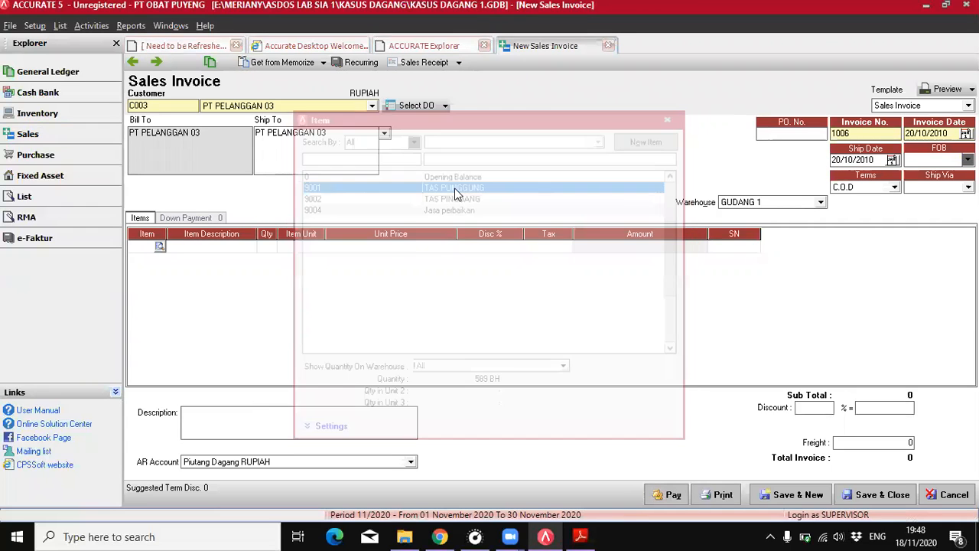
{"action": "left_click", "coordinate": [274, 249]}
{"action": "type", "text": "15"}
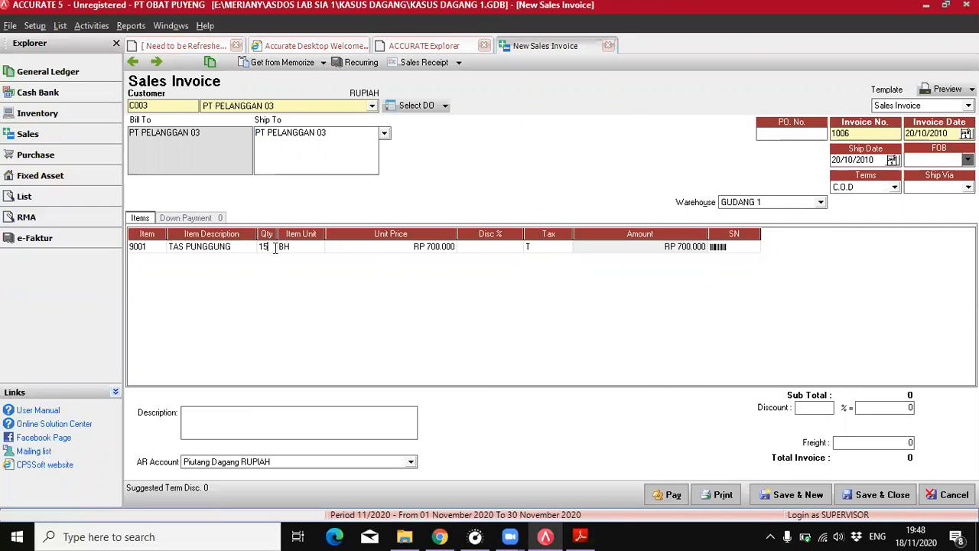
{"action": "left_click", "coordinate": [546, 246]}
{"action": "key", "text": "Tab"}
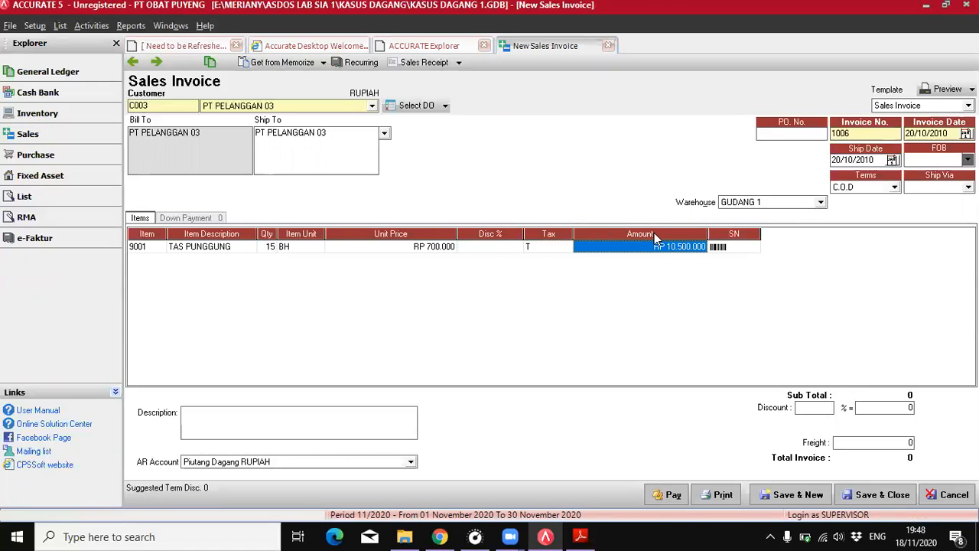
{"action": "key", "text": "Tab"}
{"action": "left_click", "coordinate": [667, 246]}
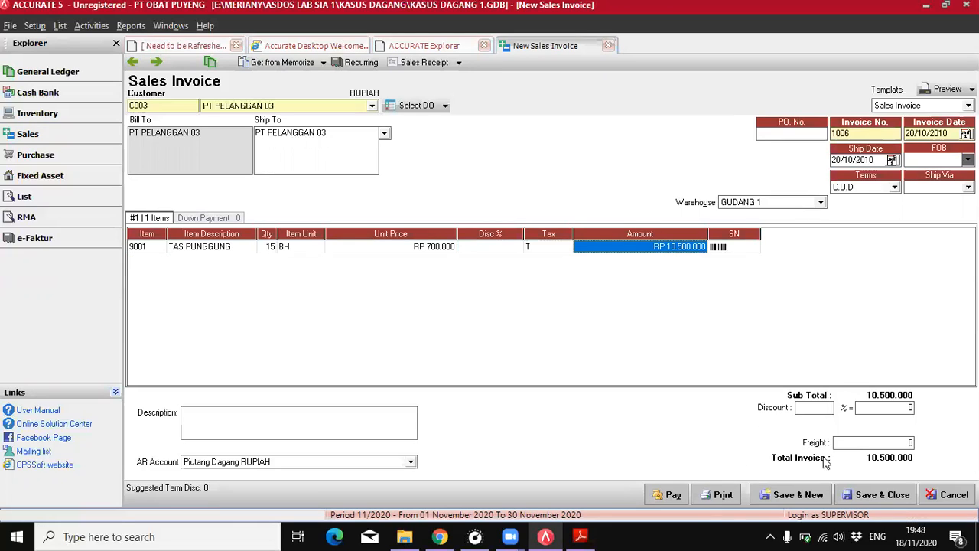
{"action": "left_click", "coordinate": [805, 501]}
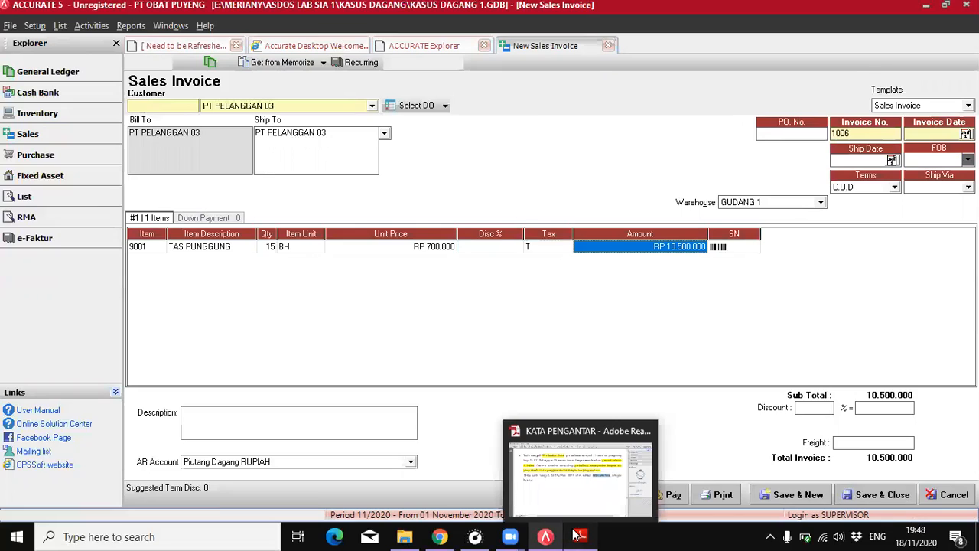
- Check the cash sale instructions in the PDF, reopen the saved invoice 1006 in ACCURATE 5 and create a sales receipt from it
{"action": "left_click", "coordinate": [578, 536]}
{"action": "scroll", "coordinate": [799, 401], "scroll_direction": "down", "scroll_amount": 10}
{"action": "scroll", "coordinate": [609, 394], "scroll_direction": "down", "scroll_amount": 5}
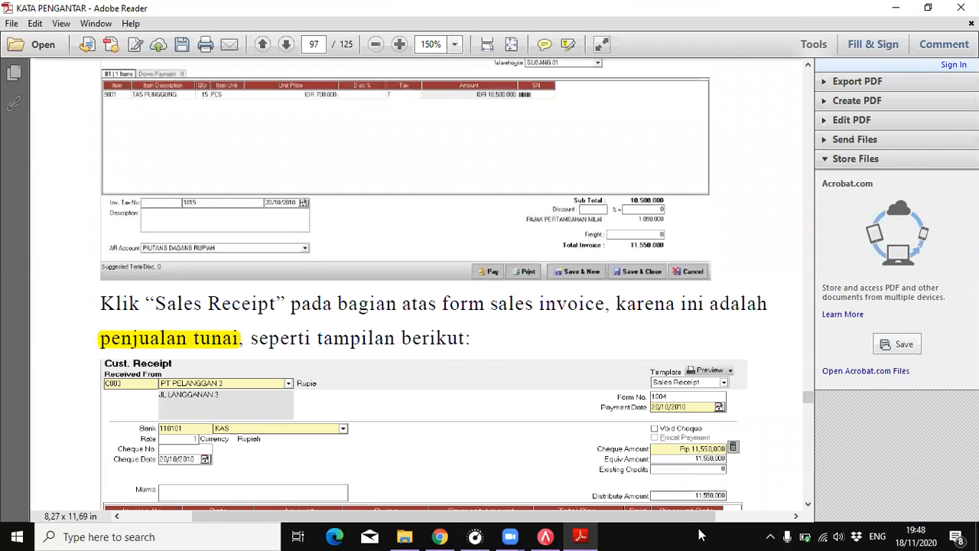
{"action": "left_click", "coordinate": [545, 536]}
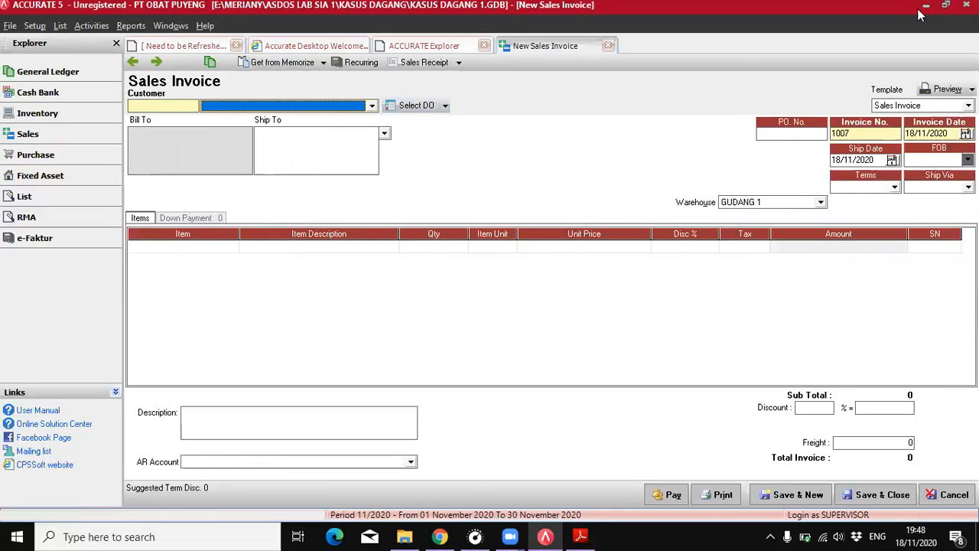
{"action": "left_click", "coordinate": [133, 62]}
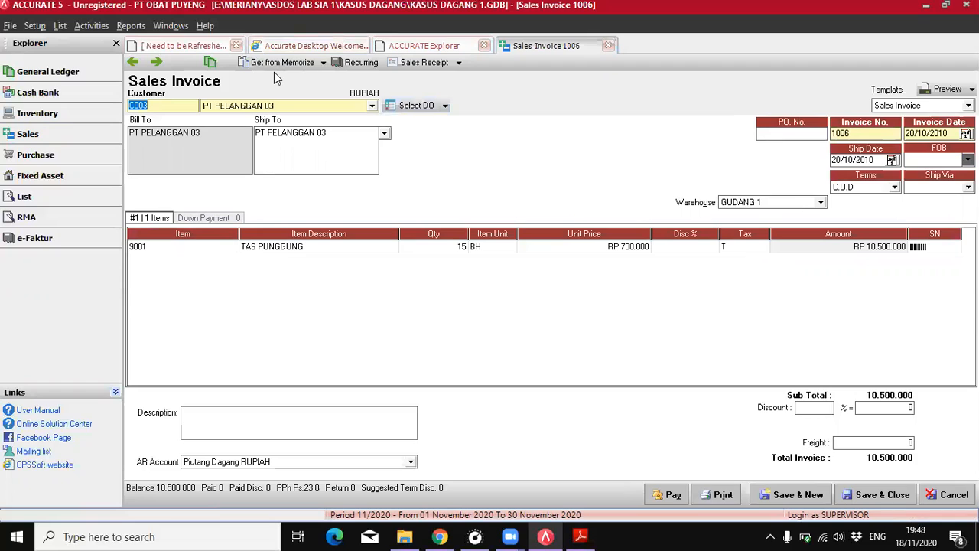
{"action": "left_click", "coordinate": [426, 62]}
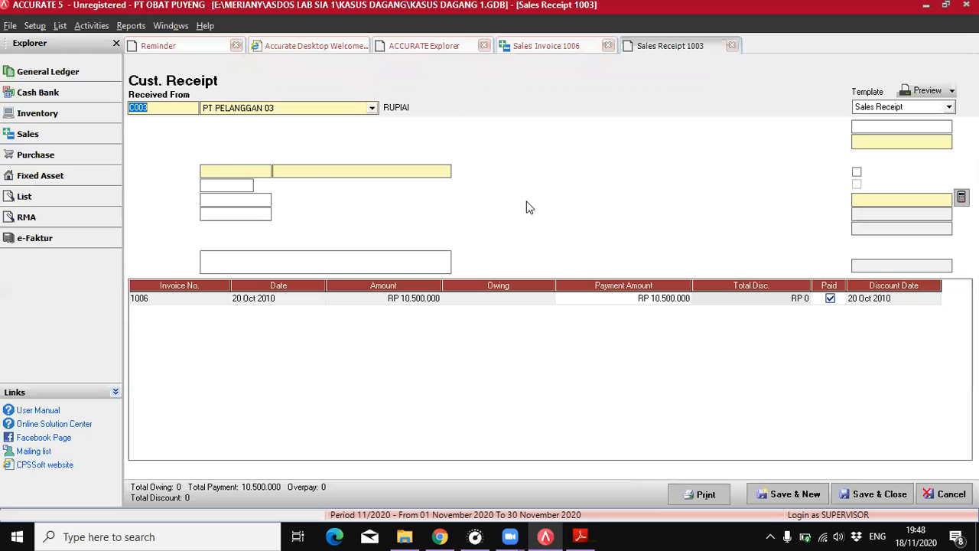
- Set the receipt's payment date and cheque date to 20/10/2010, save and close it, and close the invoice form
{"action": "left_click", "coordinate": [855, 141]}
{"action": "double_click", "coordinate": [855, 141]}
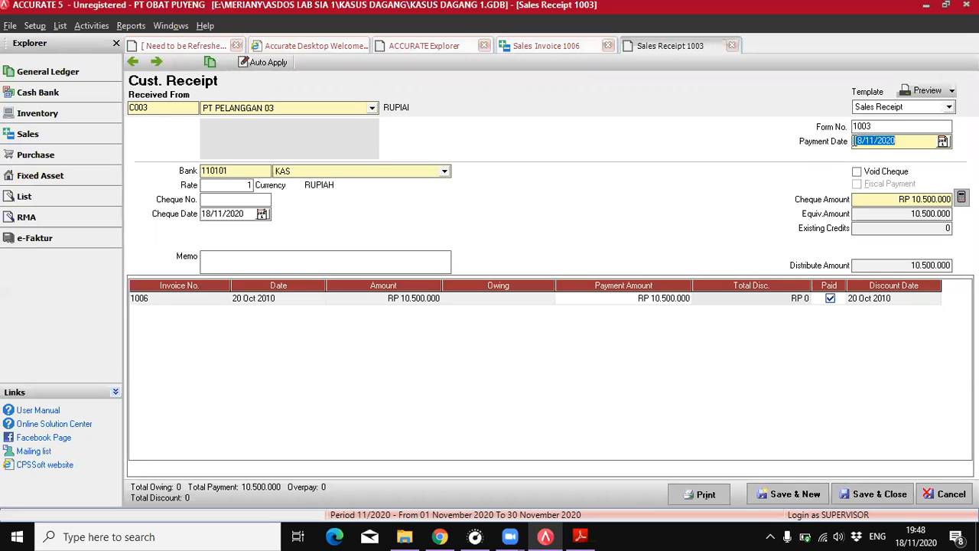
{"action": "type", "text": "20/10/2010"}
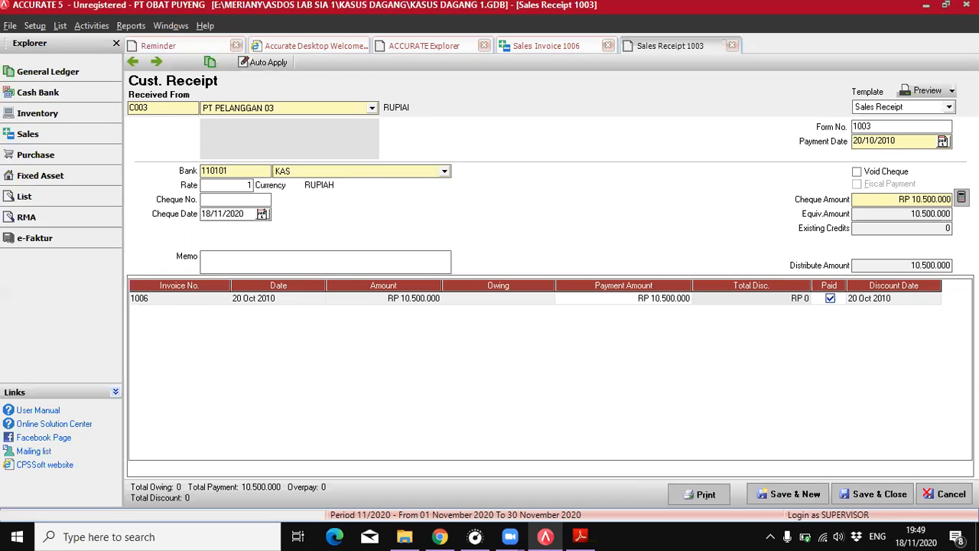
{"action": "left_click", "coordinate": [201, 213]}
{"action": "type", "text": "20/10/2010"}
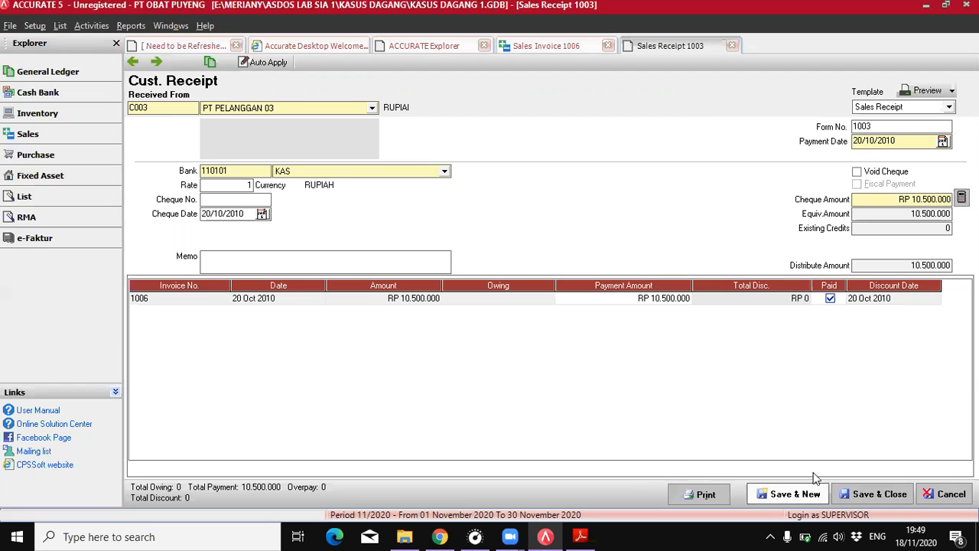
{"action": "left_click", "coordinate": [881, 494]}
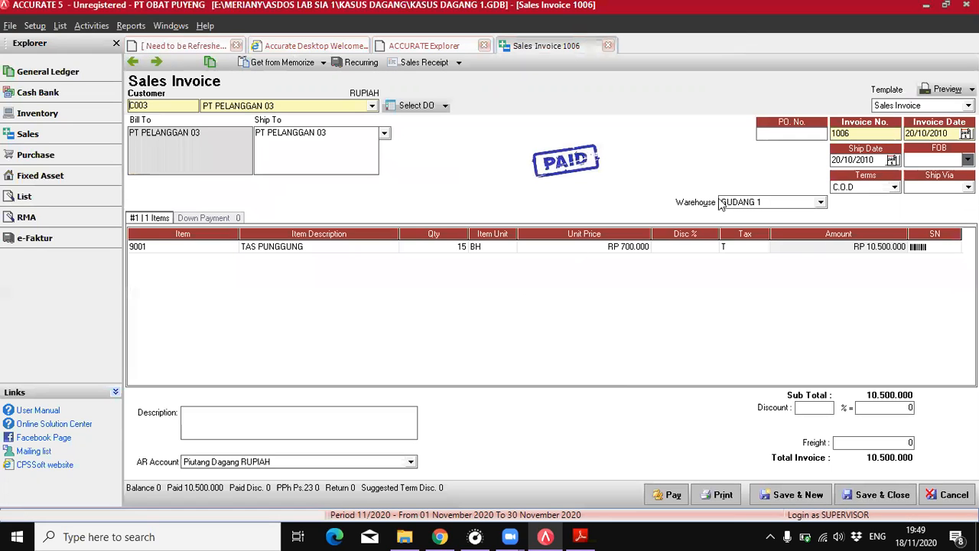
{"action": "left_click", "coordinate": [948, 494]}
- Switch to the PDF and read PT Pelanggan 03's claim for damaged bags and the first RMA step with its example form
{"action": "left_click", "coordinate": [575, 535]}
{"action": "scroll", "coordinate": [377, 287], "scroll_direction": "down", "scroll_amount": 12}
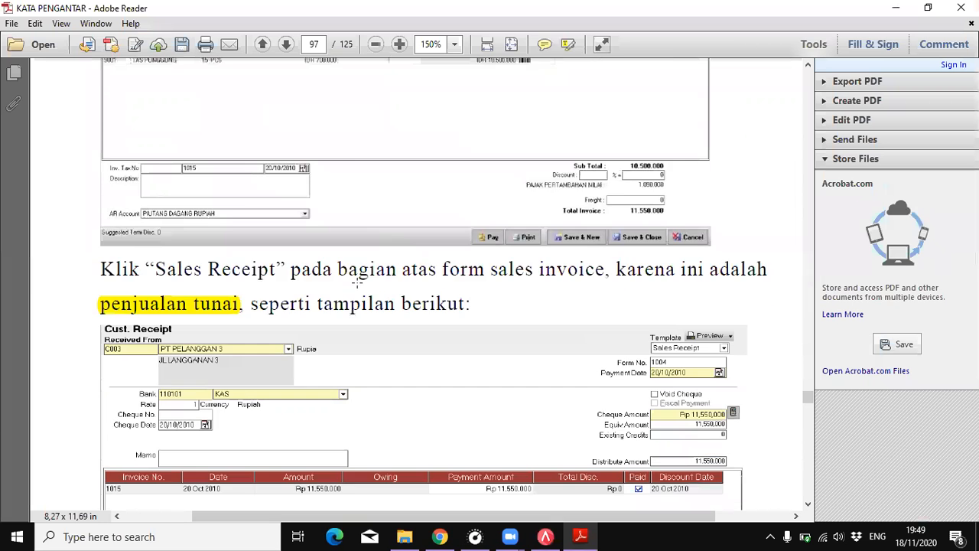
{"action": "scroll", "coordinate": [378, 291], "scroll_direction": "down", "scroll_amount": 5}
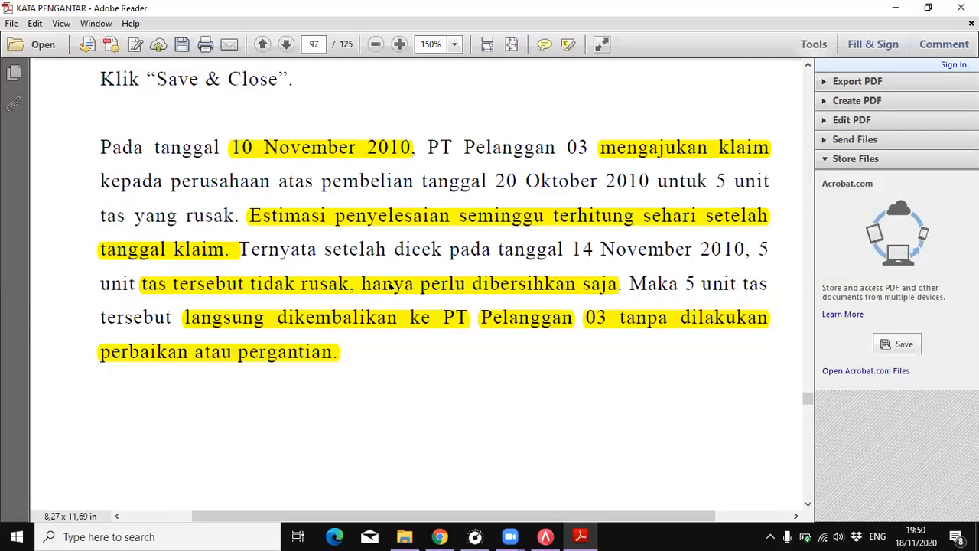
{"action": "scroll", "coordinate": [540, 291], "scroll_direction": "down", "scroll_amount": 5}
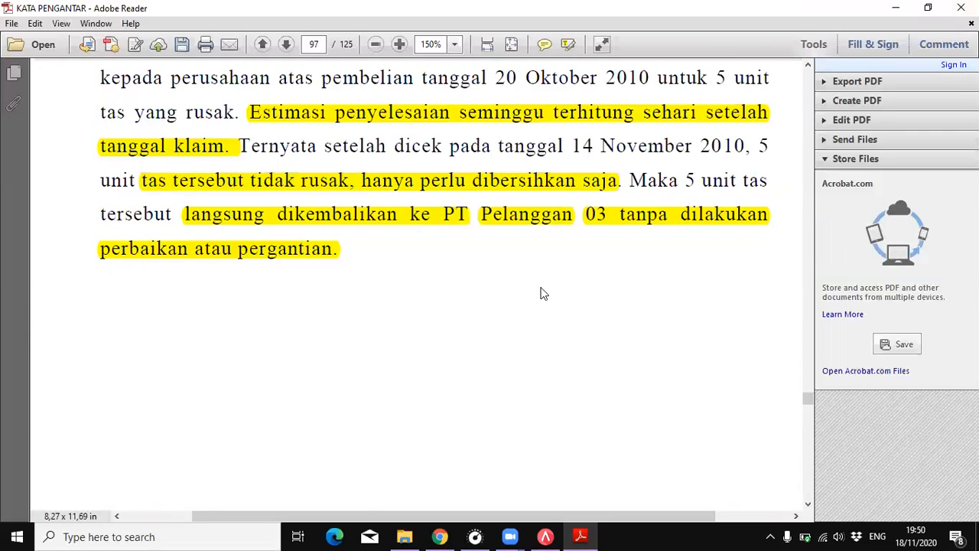
{"action": "scroll", "coordinate": [457, 319], "scroll_direction": "down", "scroll_amount": 5}
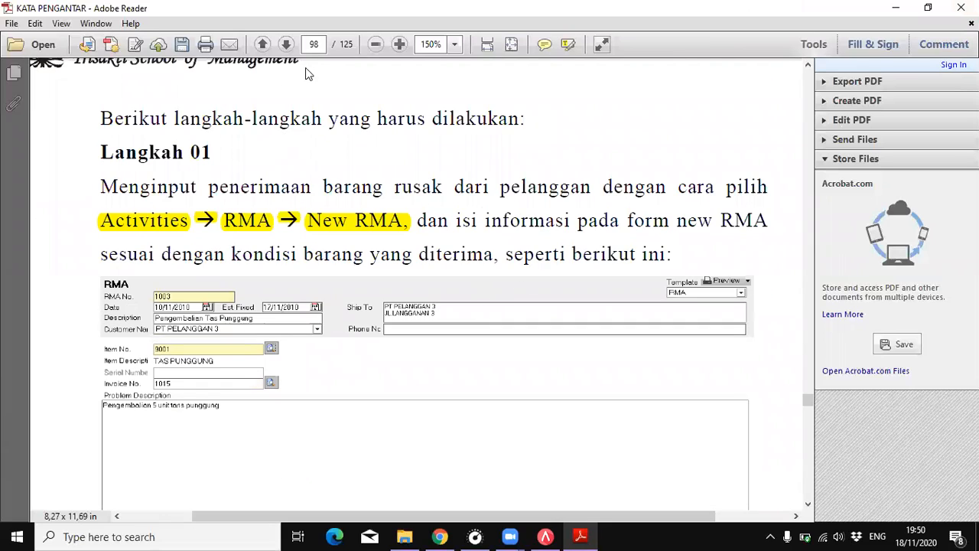
{"action": "scroll", "coordinate": [434, 272], "scroll_direction": "down", "scroll_amount": 1}
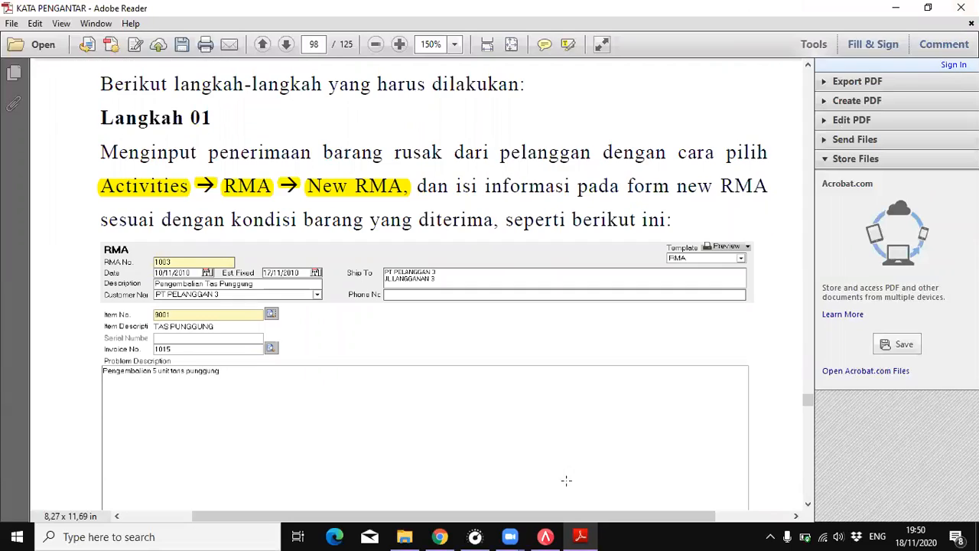
- Open a new RMA form in ACCURATE 5 and set its date to 10/11/2010 per the claim date in the PDF
{"action": "left_click", "coordinate": [546, 536]}
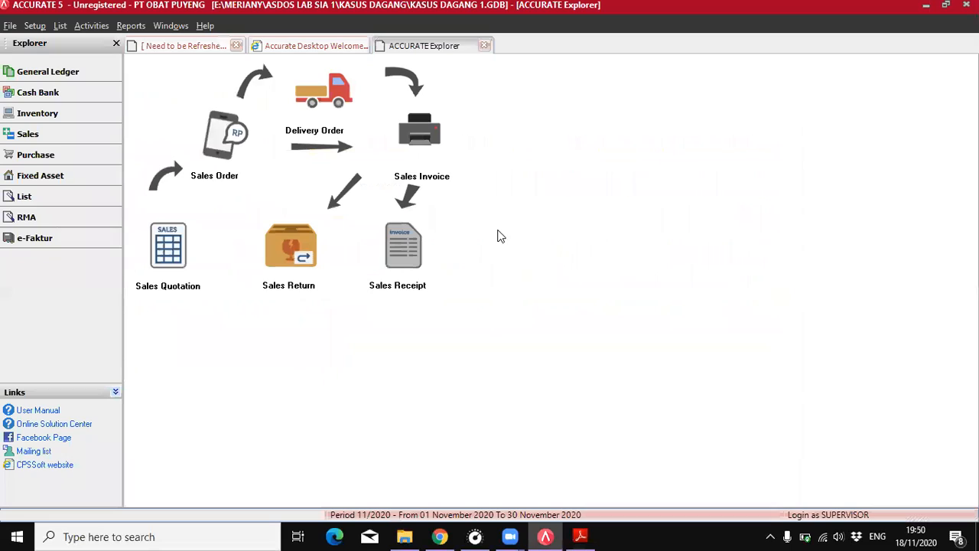
{"action": "left_click", "coordinate": [27, 219]}
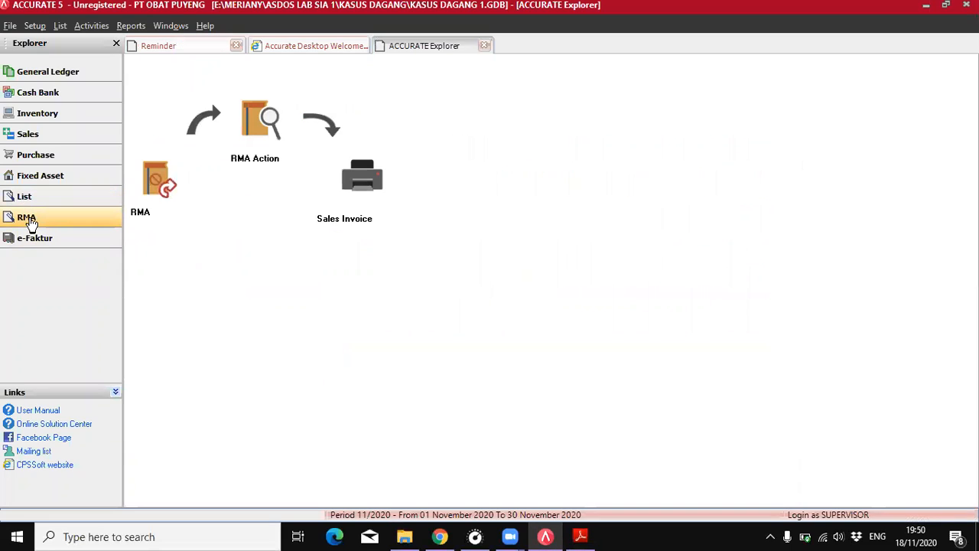
{"action": "left_click", "coordinate": [153, 182]}
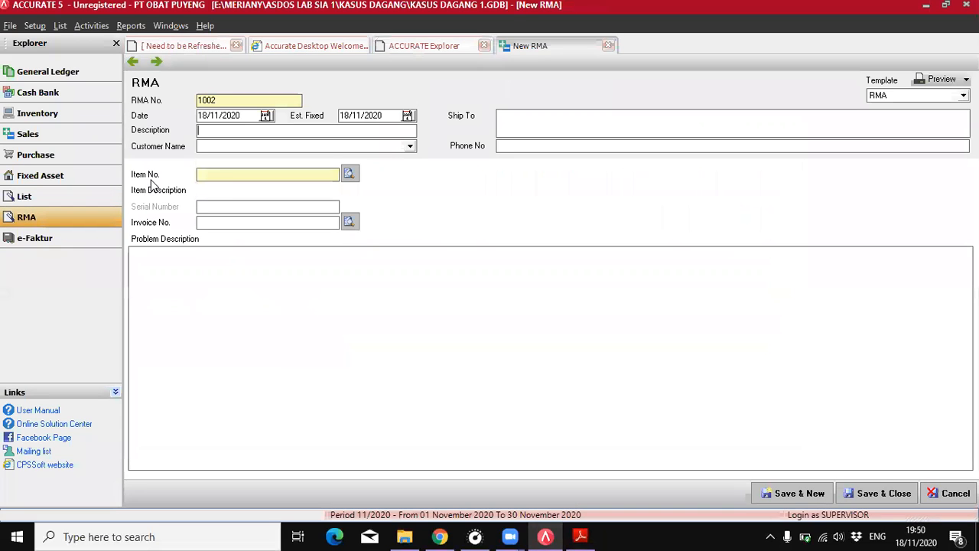
{"action": "left_click", "coordinate": [199, 114]}
{"action": "left_click", "coordinate": [580, 536]}
{"action": "scroll", "coordinate": [503, 378], "scroll_direction": "up", "scroll_amount": 5}
{"action": "scroll", "coordinate": [501, 374], "scroll_direction": "up", "scroll_amount": 5}
{"action": "scroll", "coordinate": [500, 375], "scroll_direction": "down", "scroll_amount": 1}
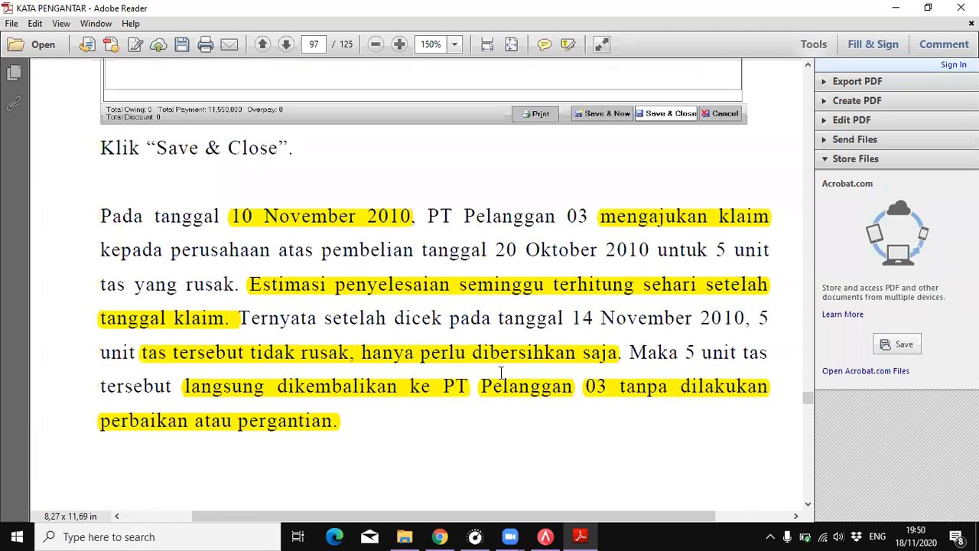
{"action": "left_click", "coordinate": [545, 536]}
{"action": "type", "text": "10/"}
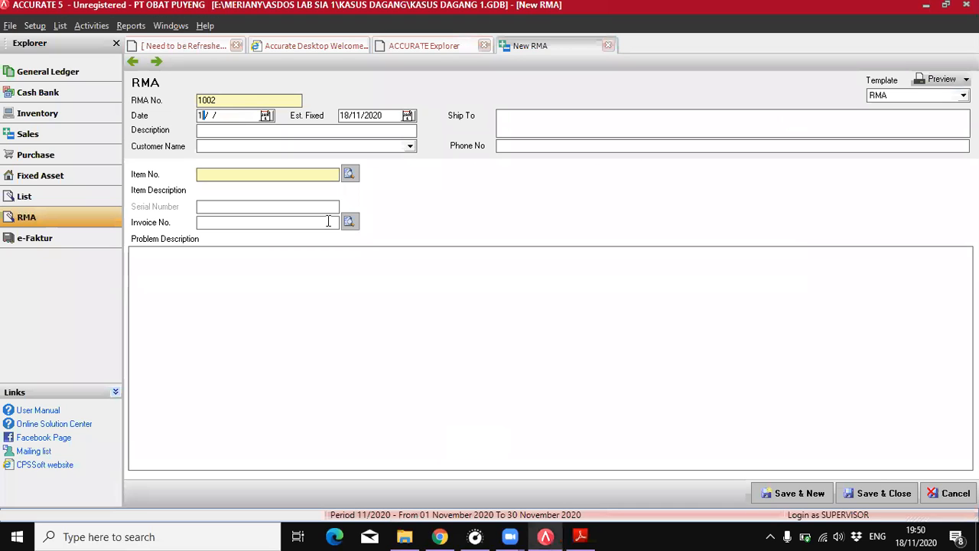
{"action": "type", "text": "11/2010"}
- Set the RMA's estimated fixed date to 17/11/2020, consulting the PDF's example form
{"action": "left_click", "coordinate": [340, 116]}
{"action": "type", "text": "17"}
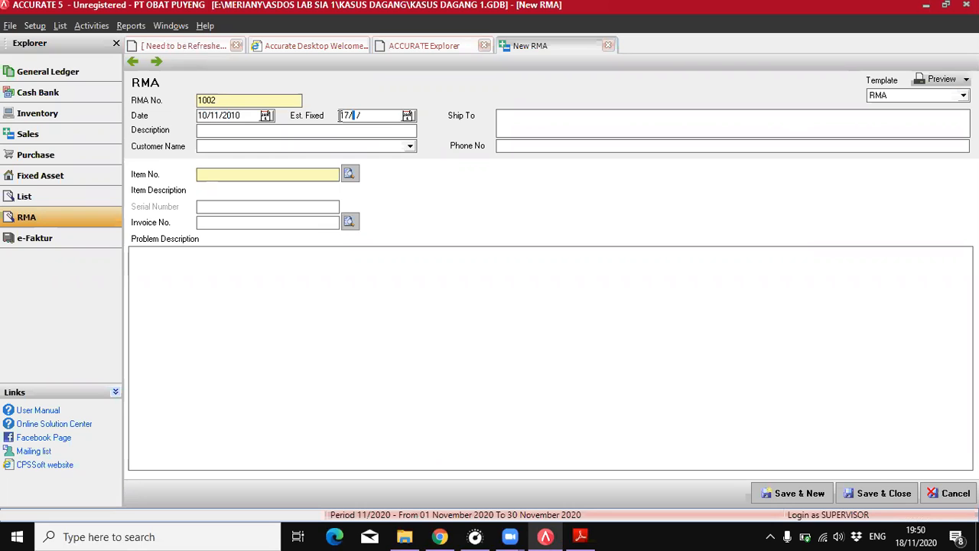
{"action": "left_click", "coordinate": [580, 536]}
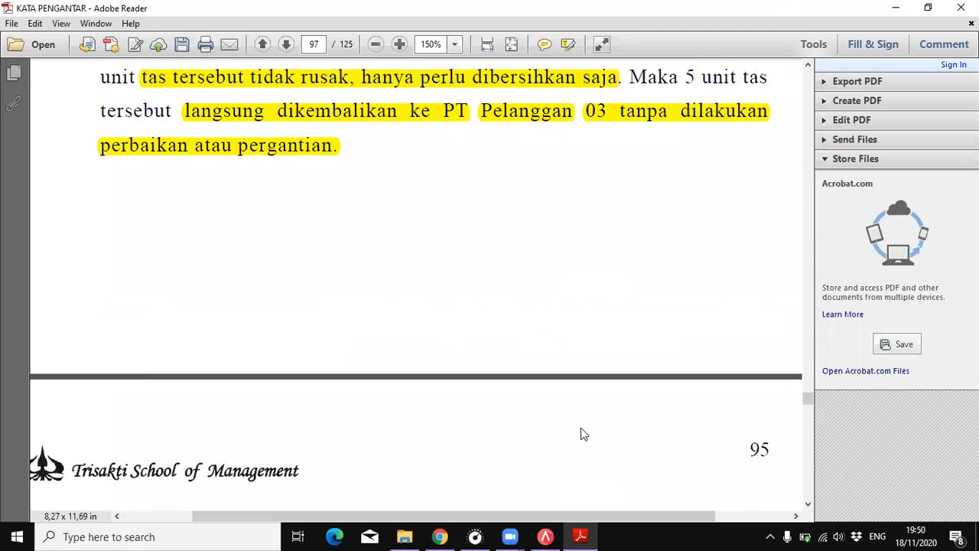
{"action": "scroll", "coordinate": [581, 433], "scroll_direction": "down", "scroll_amount": 8}
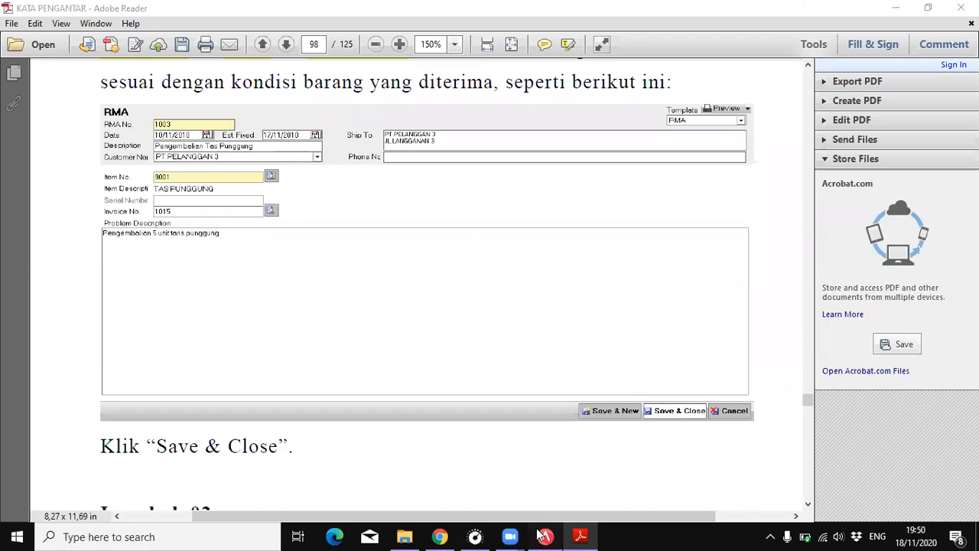
{"action": "left_click", "coordinate": [546, 535]}
{"action": "type", "text": "1/2020"}
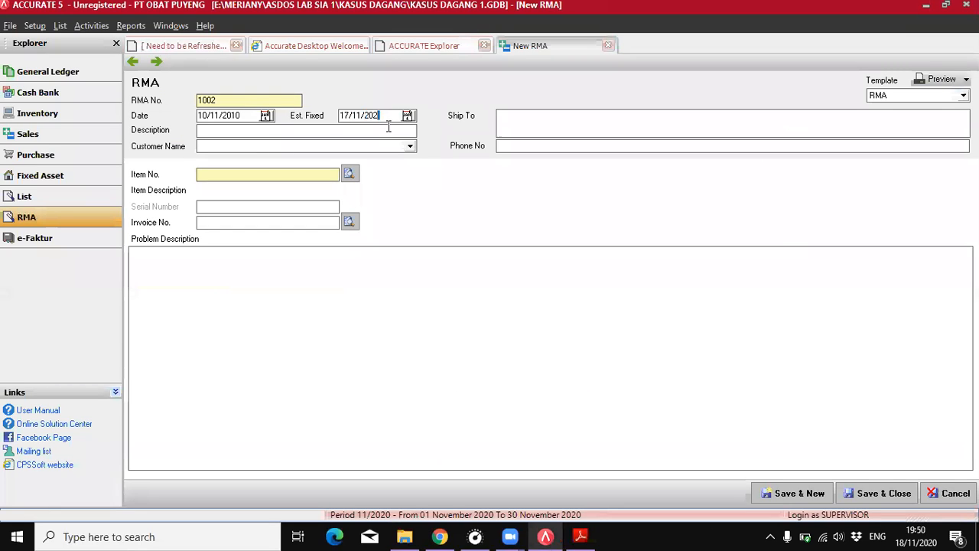
- Enter the RMA description "Pengembalian 5 unit tas rusak" and choose PT PELANGGAN 03 as the customer
{"action": "left_click", "coordinate": [385, 129]}
{"action": "type", "text": "Pengembalian 5 uni"}
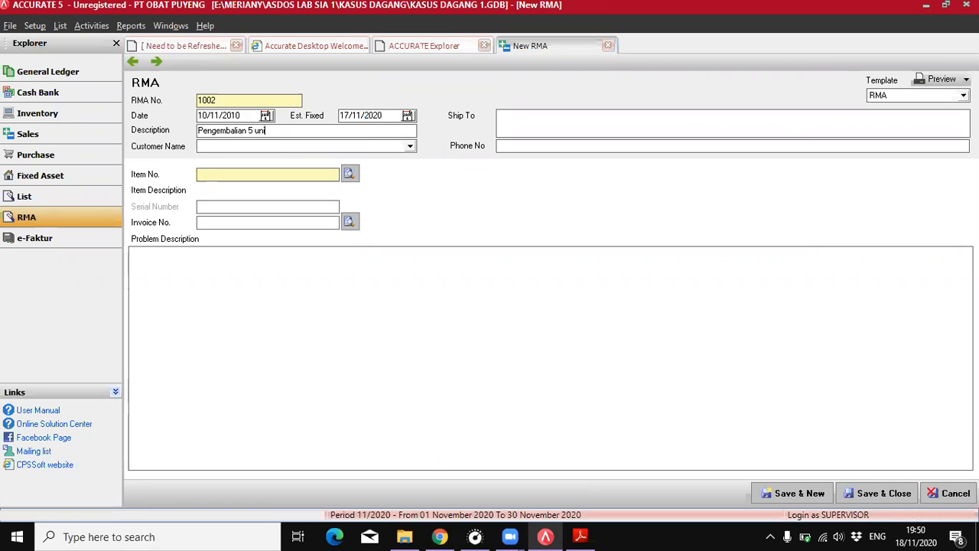
{"action": "type", "text": "t tas rusak"}
{"action": "left_click", "coordinate": [410, 146]}
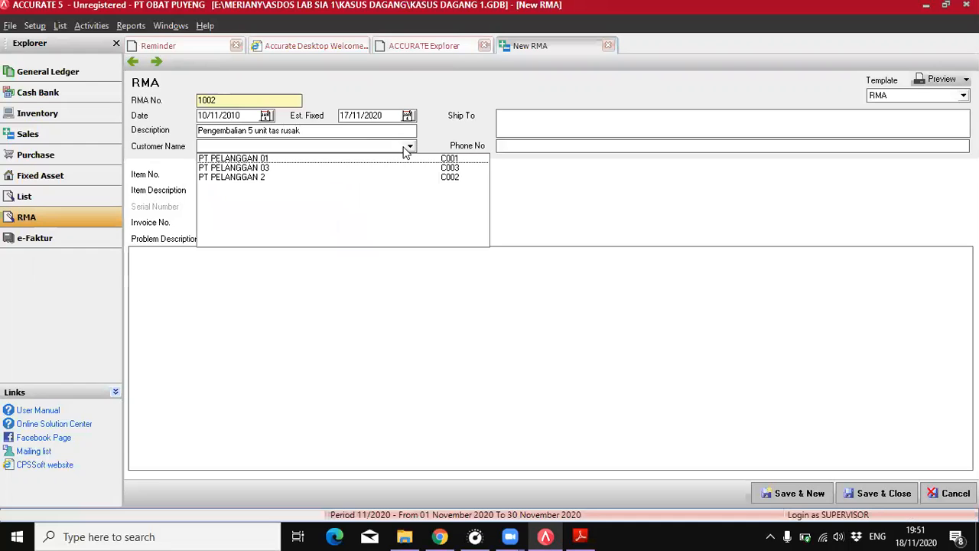
{"action": "left_click", "coordinate": [254, 167]}
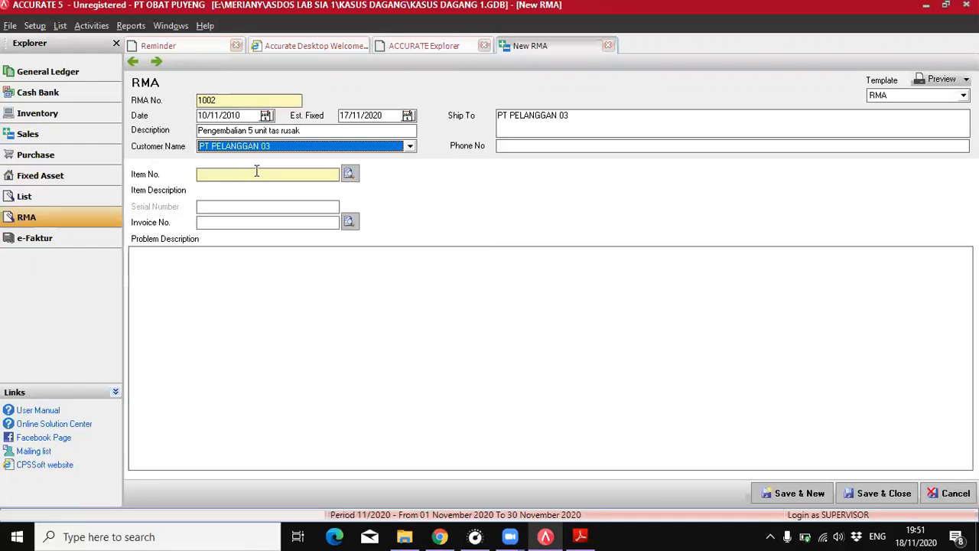
- Assign item 9001 TAS PUNGGUNG and invoice 1006 to the RMA, with problem description "Pengembalian 5 unit tas yang rusak"
{"action": "left_click", "coordinate": [350, 173]}
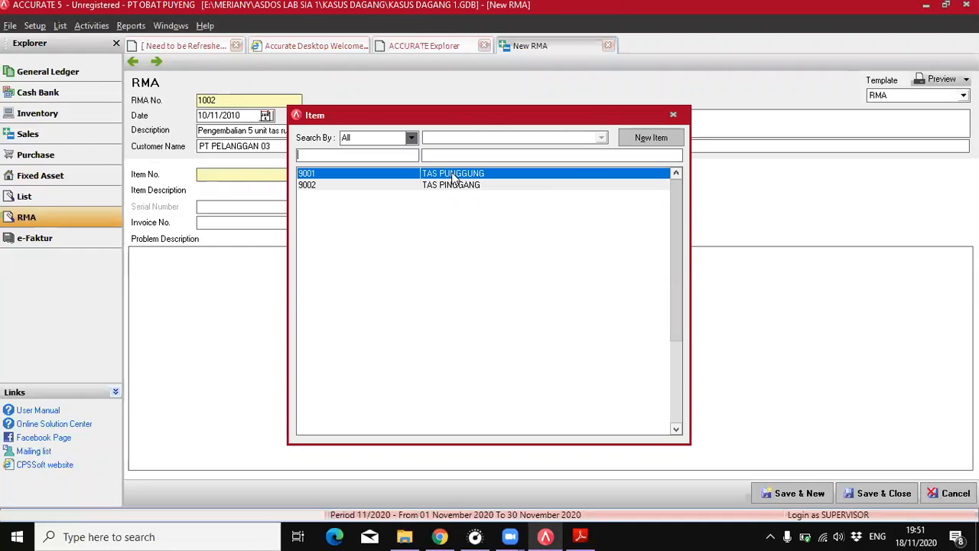
{"action": "double_click", "coordinate": [449, 175]}
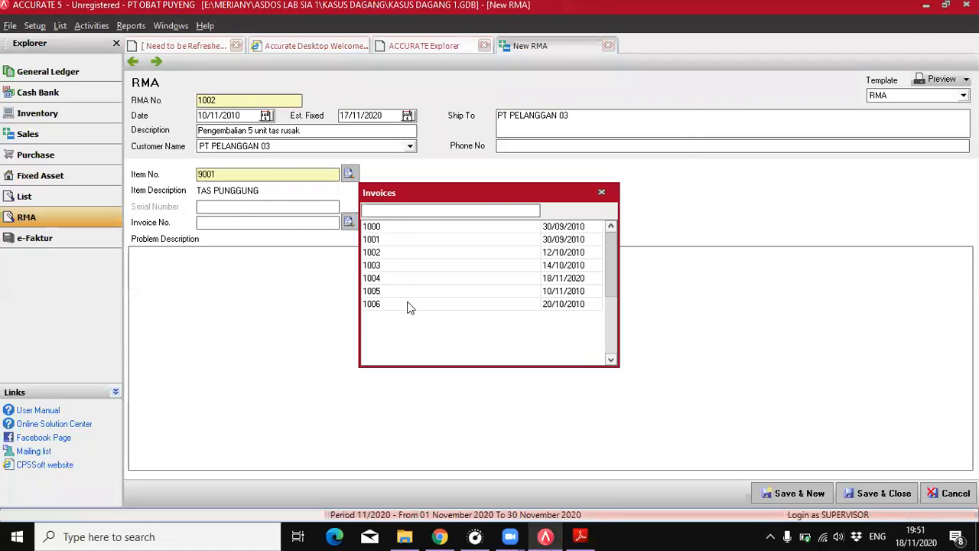
{"action": "left_click", "coordinate": [523, 304]}
{"action": "double_click", "coordinate": [523, 304]}
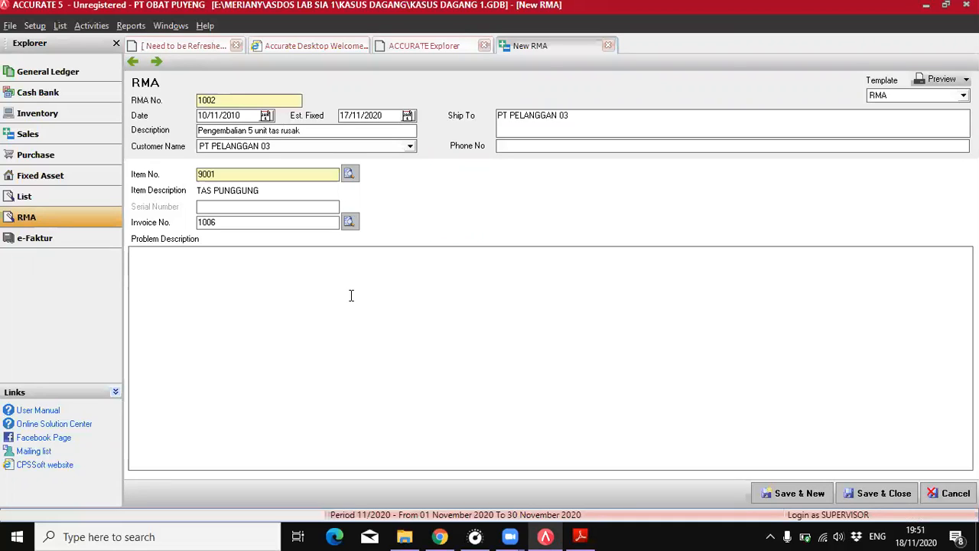
{"action": "type", "text": "Pengembalian 5 unit tas yang rusak"}
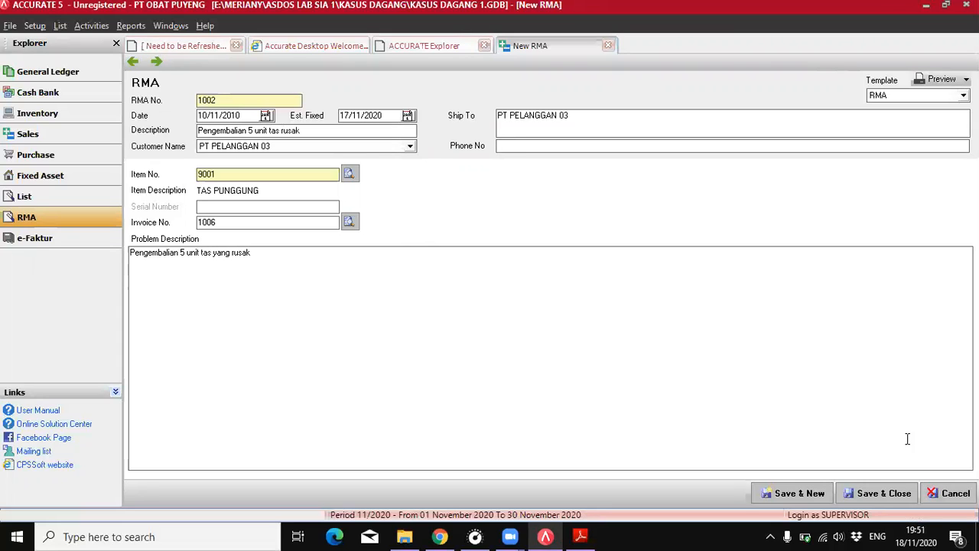
- Save and close the completed RMA, and consult the PDF's Langkah 02 instructions for the RMA Action
{"action": "left_click", "coordinate": [862, 495]}
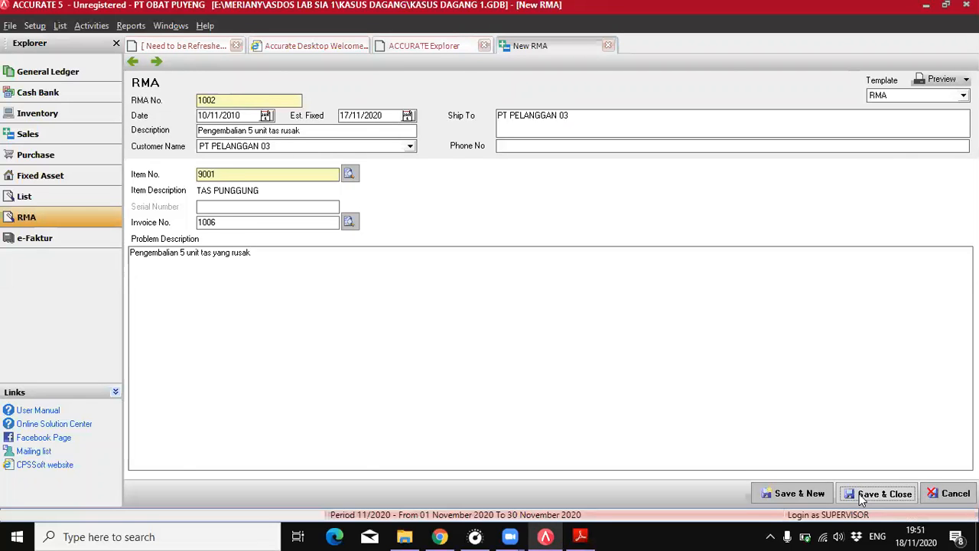
{"action": "left_click", "coordinate": [580, 536]}
{"action": "scroll", "coordinate": [344, 320], "scroll_direction": "down", "scroll_amount": 2}
{"action": "scroll", "coordinate": [344, 319], "scroll_direction": "down", "scroll_amount": 10}
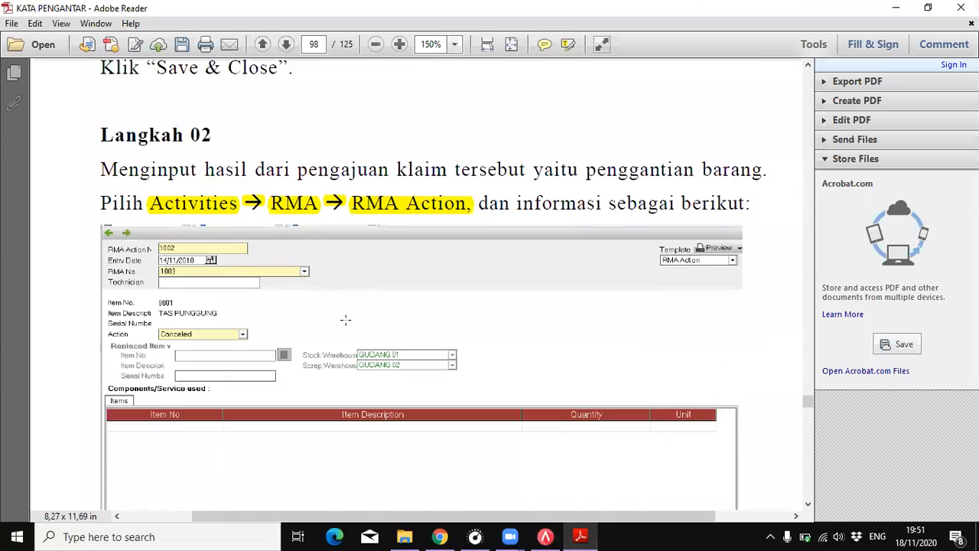
- Start a new RMA Action in ACCURATE 5 with entry date 10/11/2010 and select RMA No. 1002
{"action": "mouse_move", "coordinate": [540, 533]}
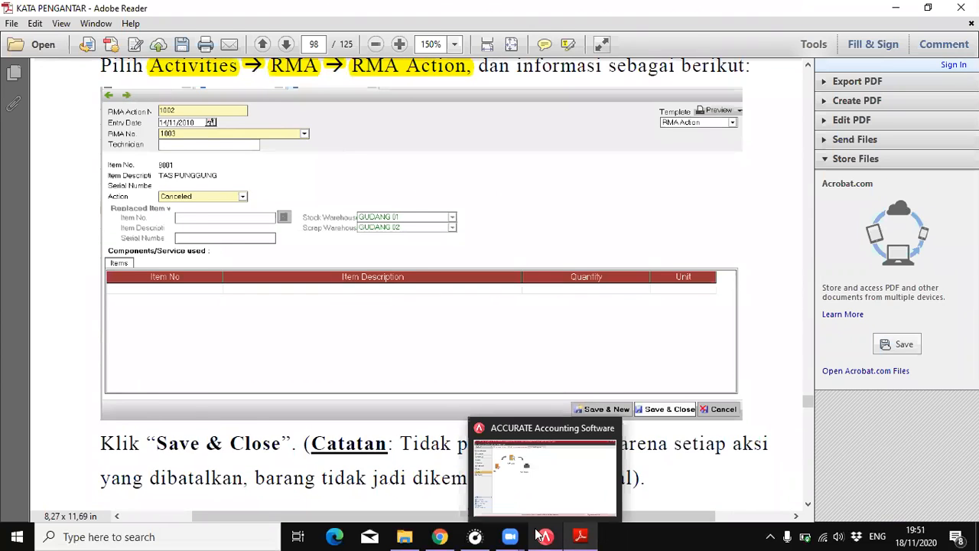
{"action": "left_click", "coordinate": [543, 536]}
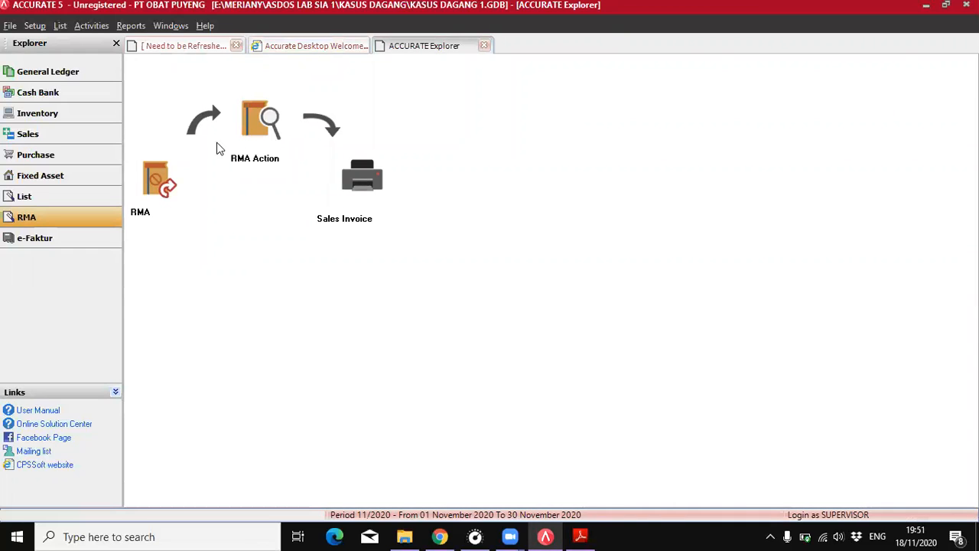
{"action": "left_click", "coordinate": [249, 122]}
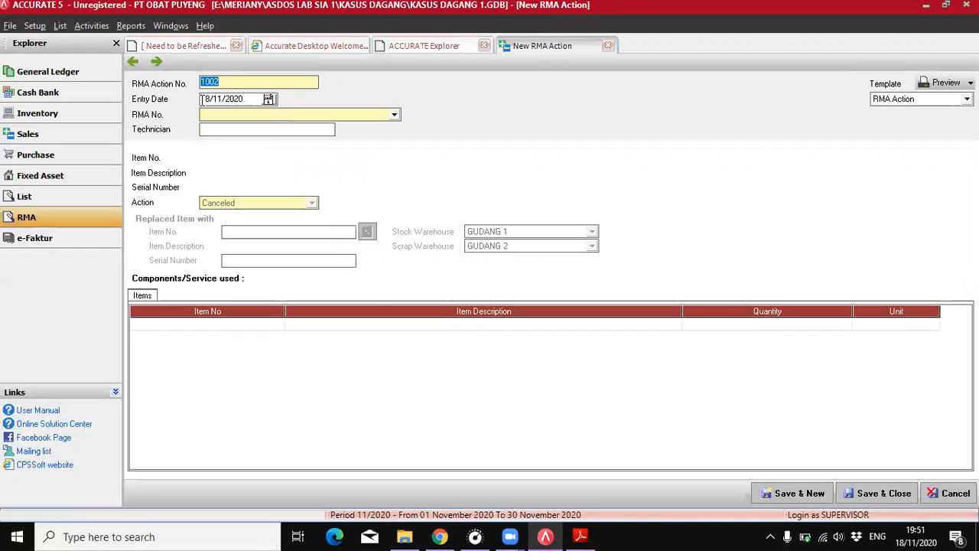
{"action": "left_click", "coordinate": [206, 98]}
{"action": "type", "text": "10/11/2010"}
{"action": "left_click", "coordinate": [395, 114]}
{"action": "left_click", "coordinate": [274, 128]}
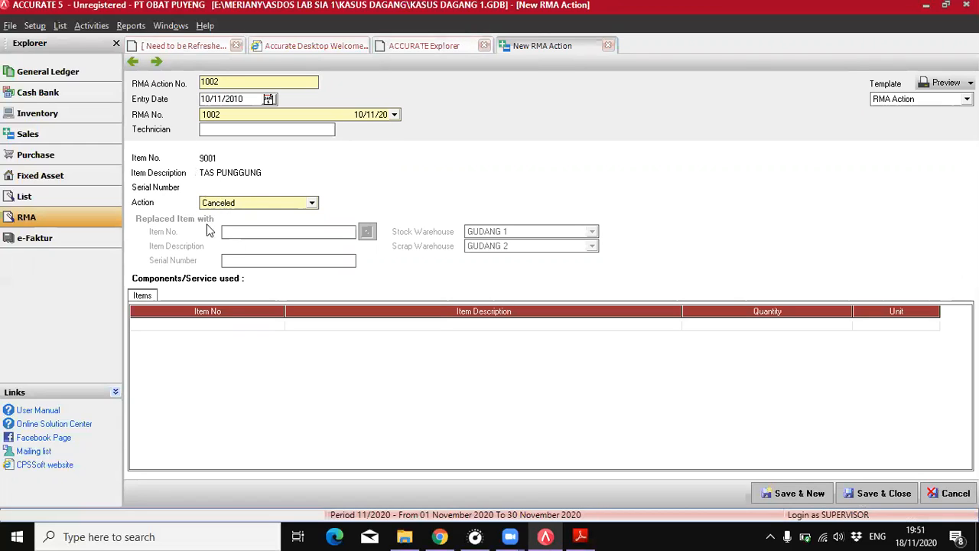
- Choose Canceled as the action for the TAS PUNGGUNG claim, and save and close the RMA Action
{"action": "left_click", "coordinate": [277, 199]}
{"action": "left_click", "coordinate": [230, 213]}
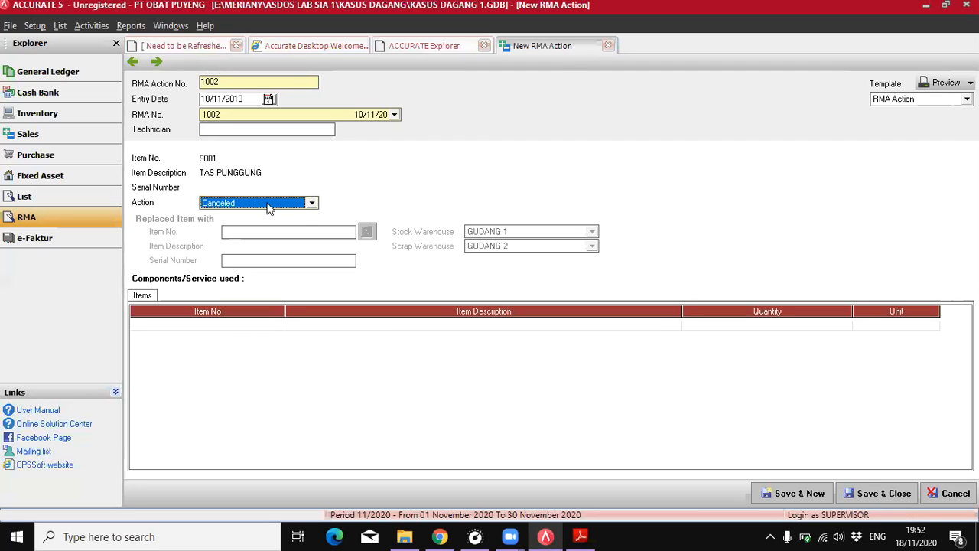
{"action": "left_click", "coordinate": [887, 494]}
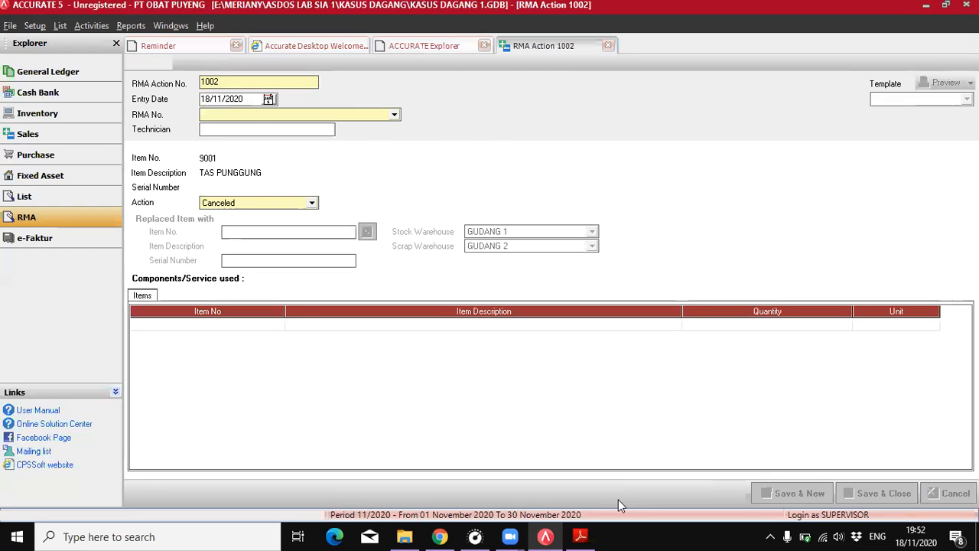
- Read the PDF's notes on delivery orders for canceled claims and on the RMA Action fields
{"action": "left_click", "coordinate": [581, 536]}
{"action": "scroll", "coordinate": [581, 360], "scroll_direction": "down", "scroll_amount": 5}
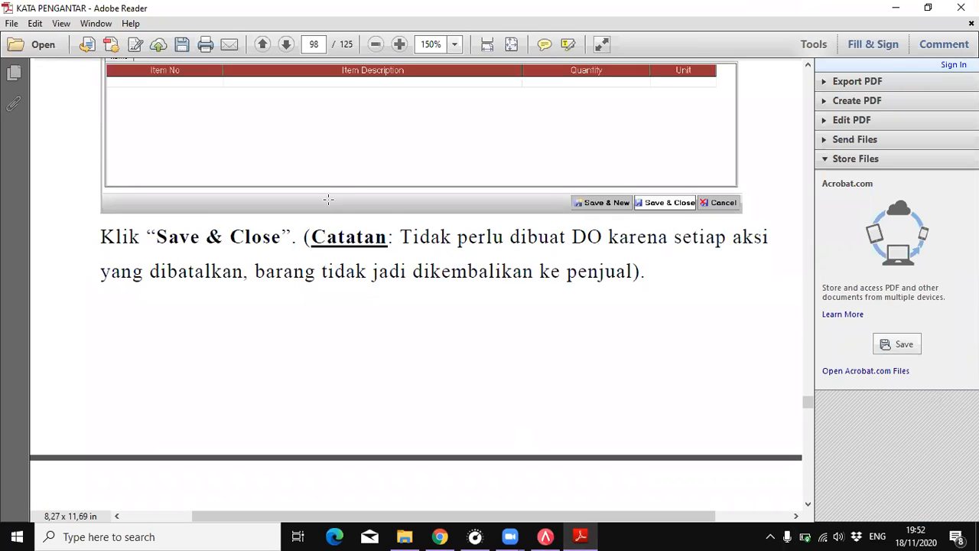
{"action": "left_click_drag", "start_coordinate": [312, 237], "coordinate": [646, 277]}
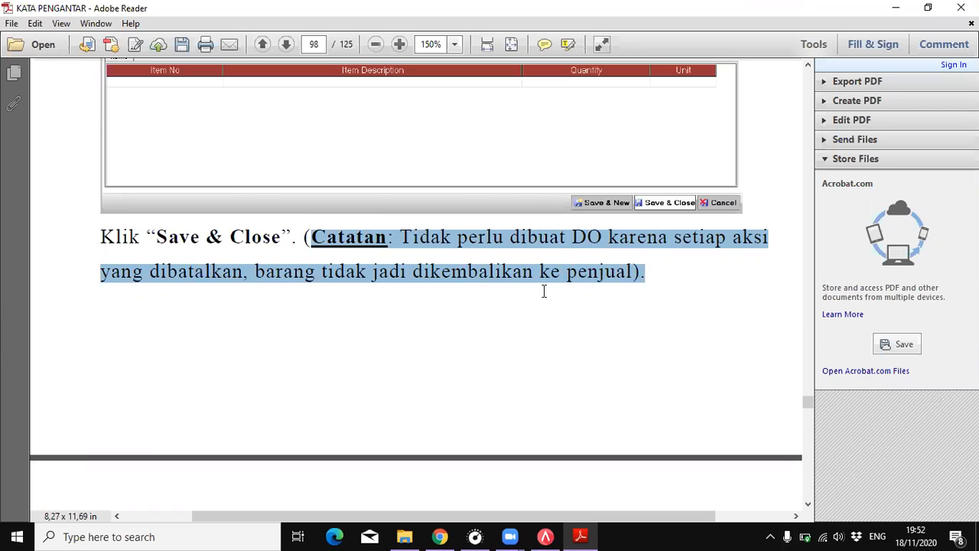
{"action": "scroll", "coordinate": [589, 282], "scroll_direction": "down", "scroll_amount": 1}
{"action": "scroll", "coordinate": [592, 283], "scroll_direction": "up", "scroll_amount": 5}
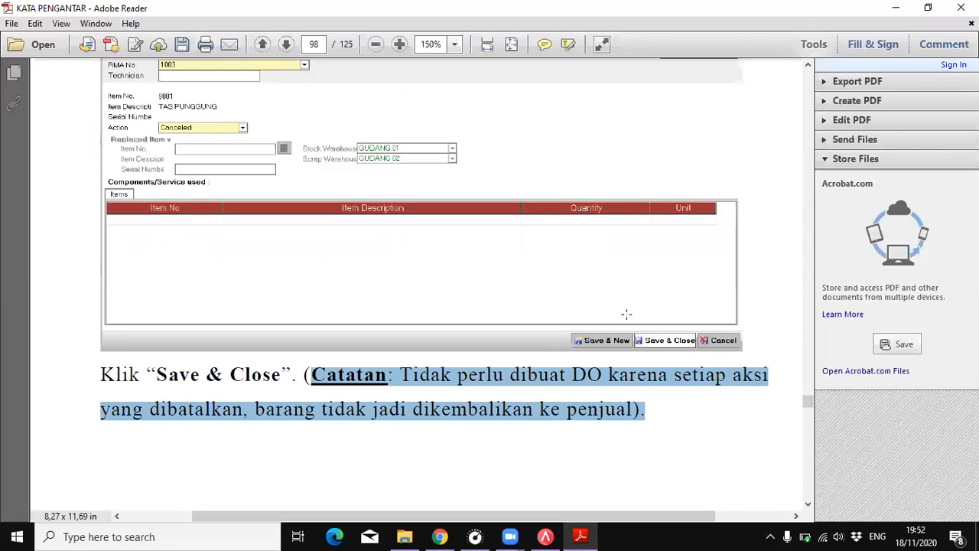
{"action": "scroll", "coordinate": [566, 380], "scroll_direction": "down", "scroll_amount": 5}
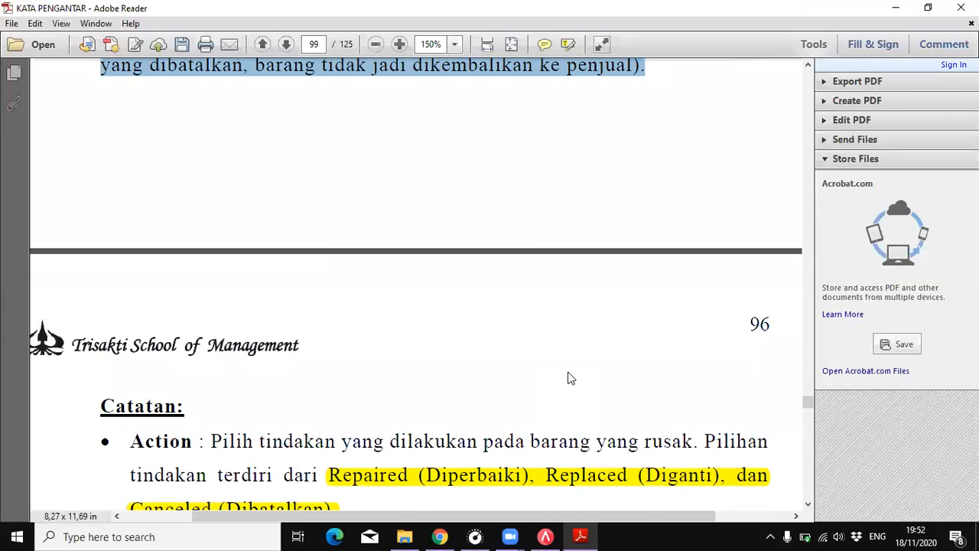
{"action": "scroll", "coordinate": [570, 375], "scroll_direction": "down", "scroll_amount": 7}
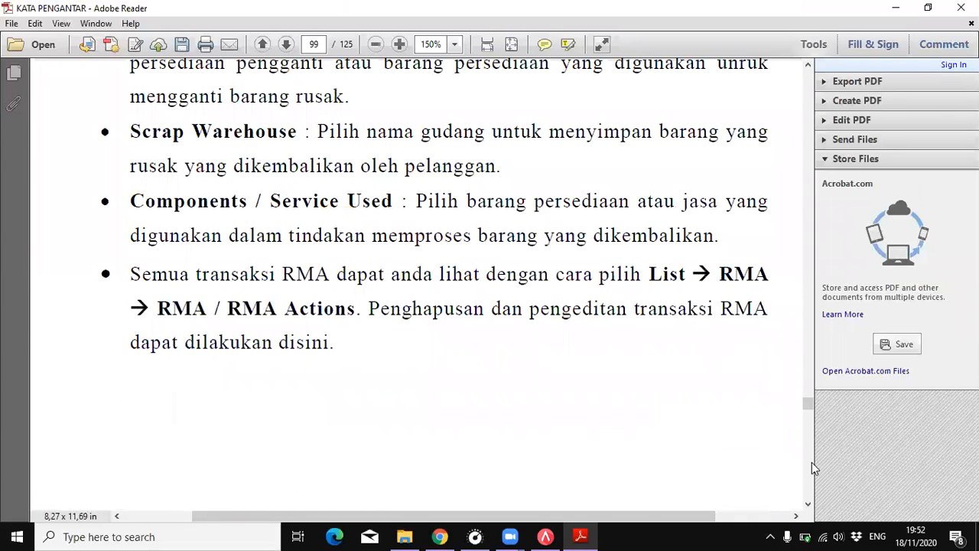
- Read the PDF's BAB XII on cash and bank disbursements, from the chapter heading to KASUS I
{"action": "scroll", "coordinate": [809, 462], "scroll_direction": "down", "scroll_amount": 11}
{"action": "scroll", "coordinate": [578, 418], "scroll_direction": "up", "scroll_amount": 3}
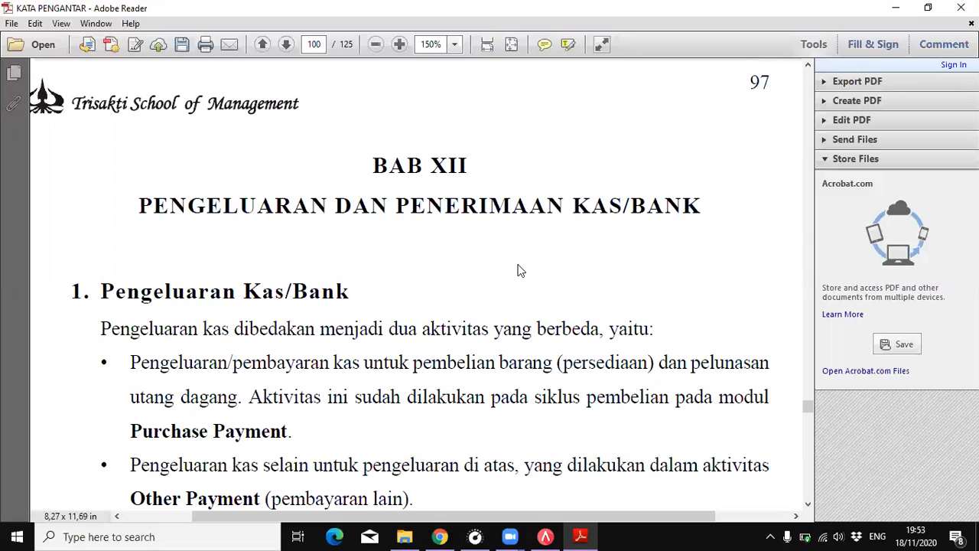
{"action": "scroll", "coordinate": [517, 277], "scroll_direction": "down", "scroll_amount": 3}
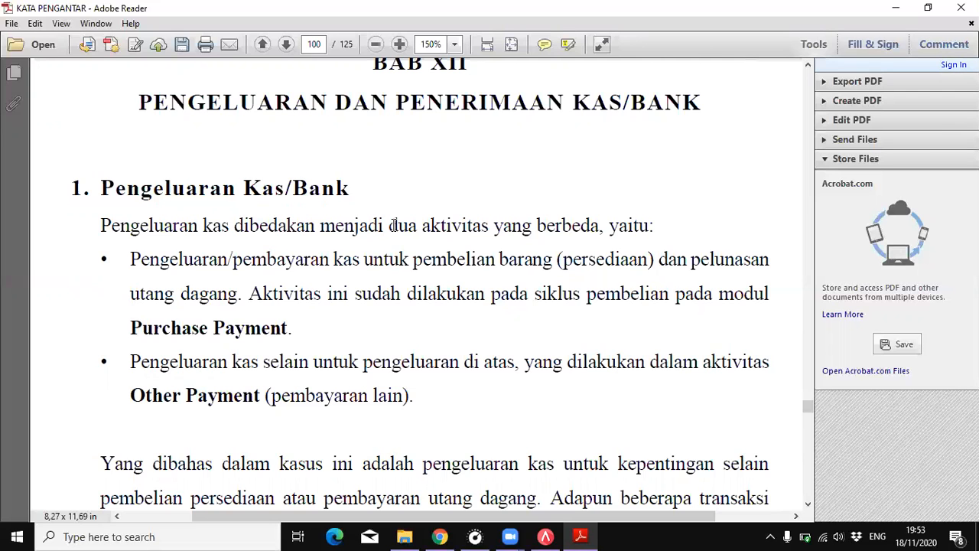
{"action": "scroll", "coordinate": [417, 279], "scroll_direction": "down", "scroll_amount": 4}
{"action": "scroll", "coordinate": [413, 295], "scroll_direction": "down", "scroll_amount": 3}
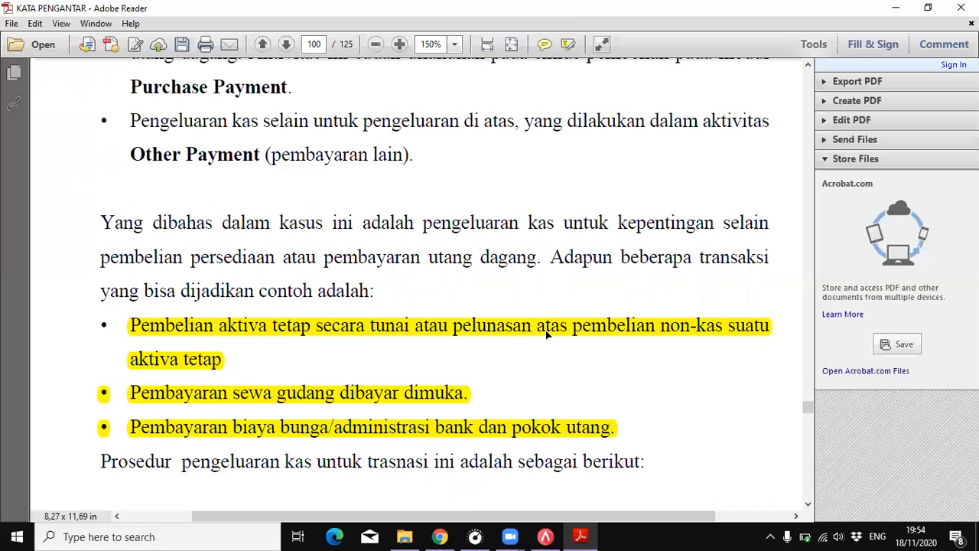
{"action": "scroll", "coordinate": [488, 401], "scroll_direction": "down", "scroll_amount": 3}
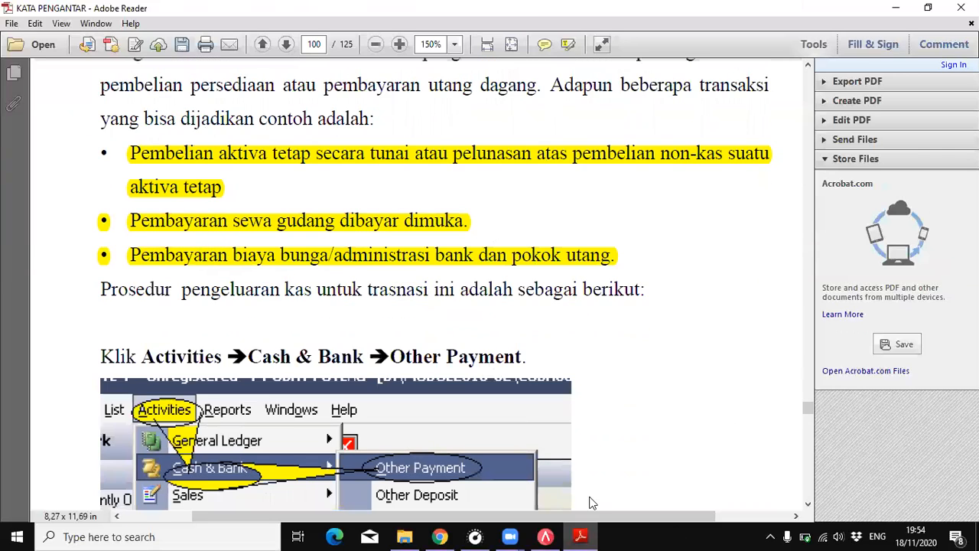
{"action": "scroll", "coordinate": [647, 329], "scroll_direction": "down", "scroll_amount": 2}
{"action": "scroll", "coordinate": [599, 264], "scroll_direction": "down", "scroll_amount": 1}
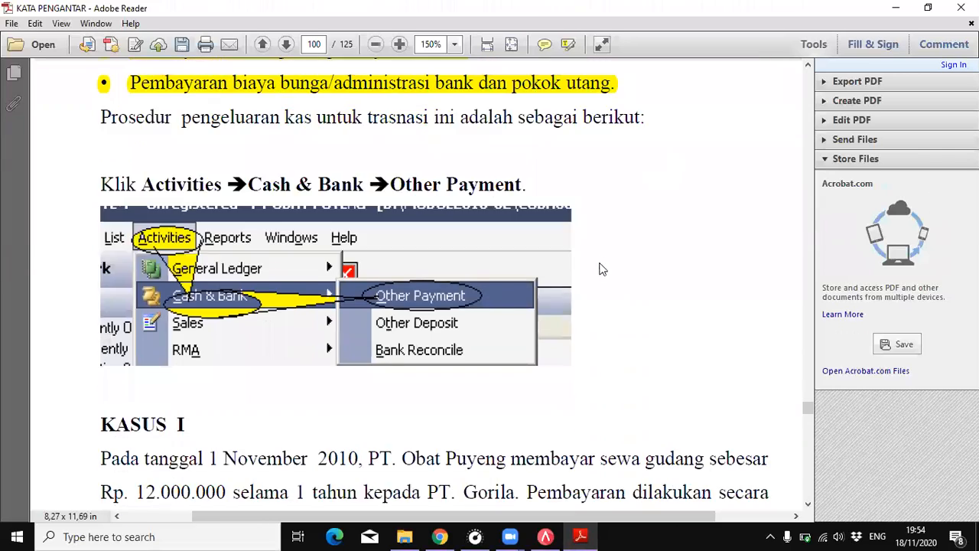
{"action": "scroll", "coordinate": [573, 310], "scroll_direction": "down", "scroll_amount": 2}
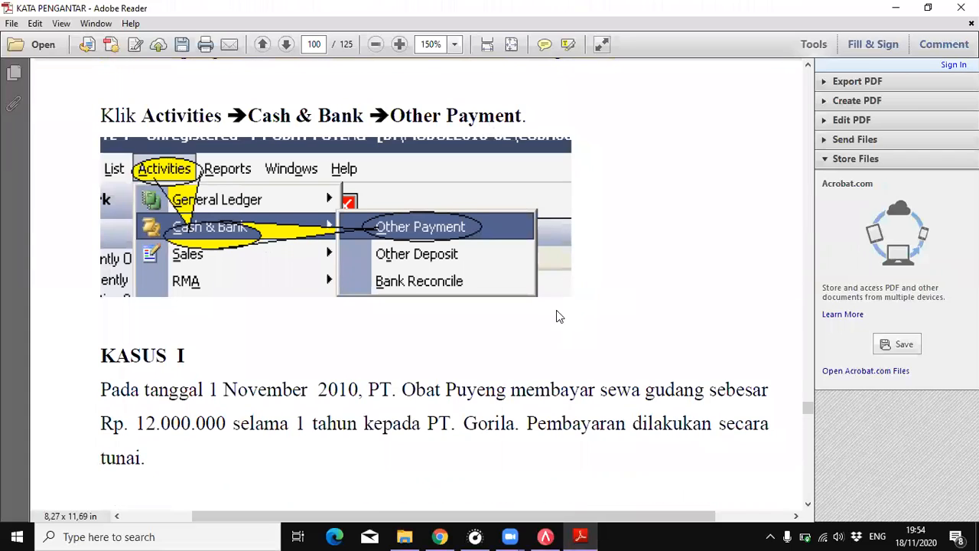
- Open a new Other Payment form in ACCURATE 5 and return to the KASUS I text in the PDF
{"action": "left_click", "coordinate": [545, 536]}
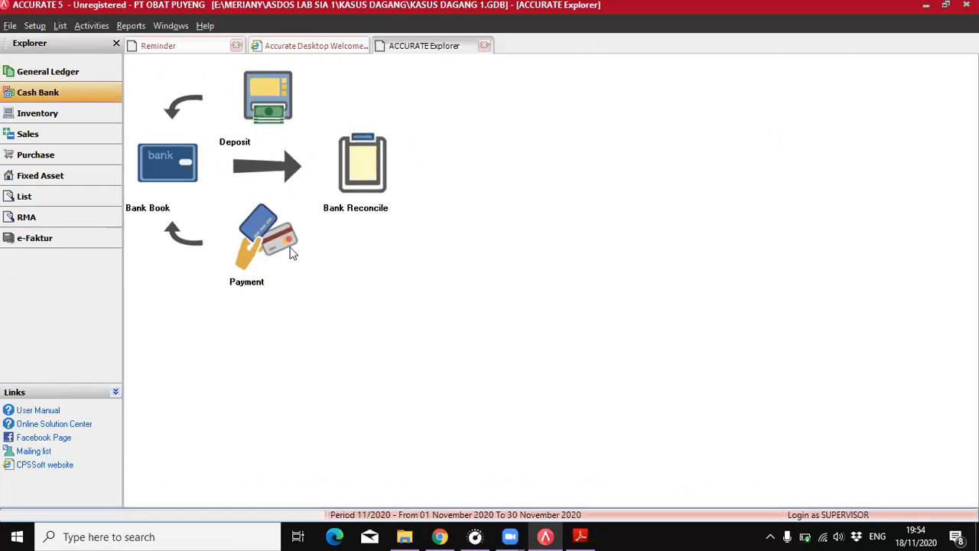
{"action": "left_click", "coordinate": [265, 229]}
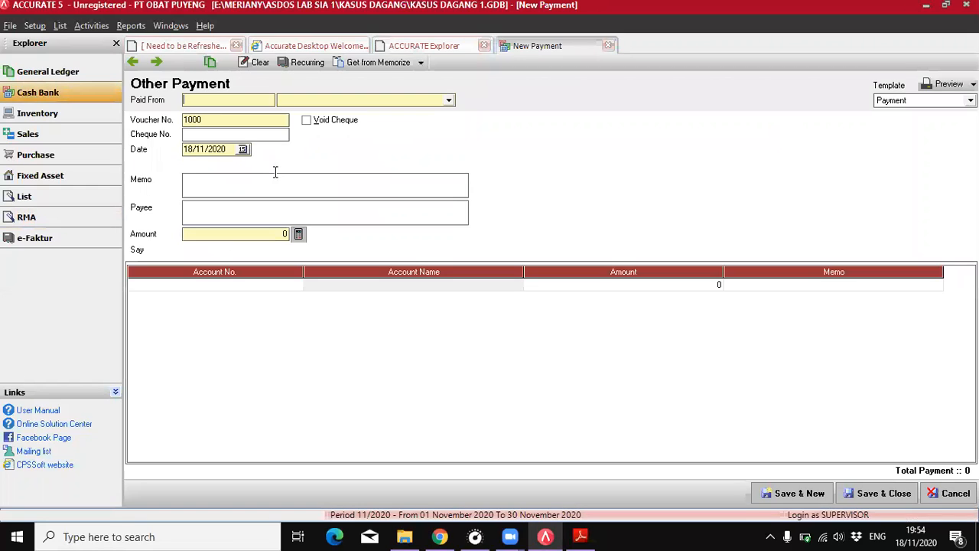
{"action": "left_click", "coordinate": [580, 536]}
{"action": "scroll", "coordinate": [401, 378], "scroll_direction": "down", "scroll_amount": 6}
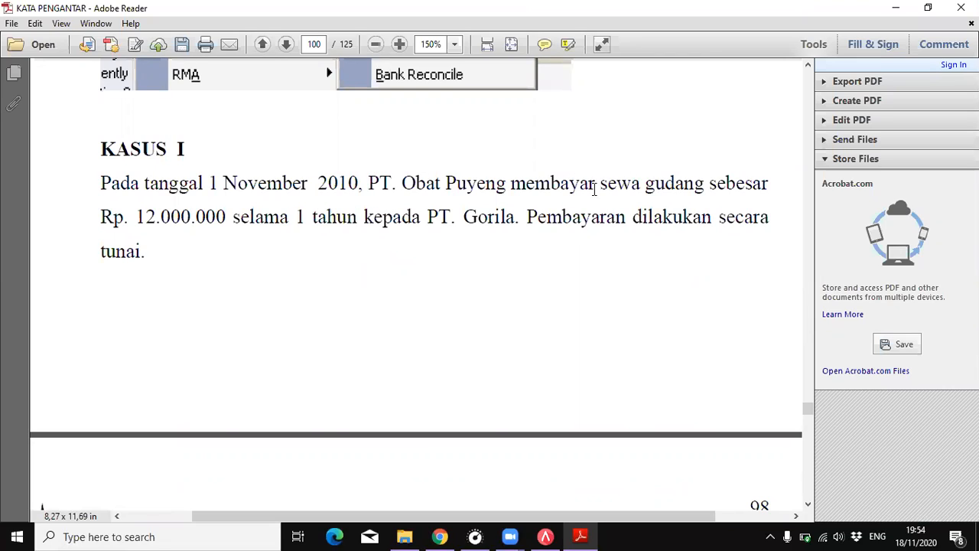
- Highlight "sewa gudang" and "Rp. 12.000.000" in the KASUS I paragraph of the PDF
{"action": "left_click_drag", "start_coordinate": [601, 186], "coordinate": [704, 186]}
{"action": "left_click", "coordinate": [568, 43]}
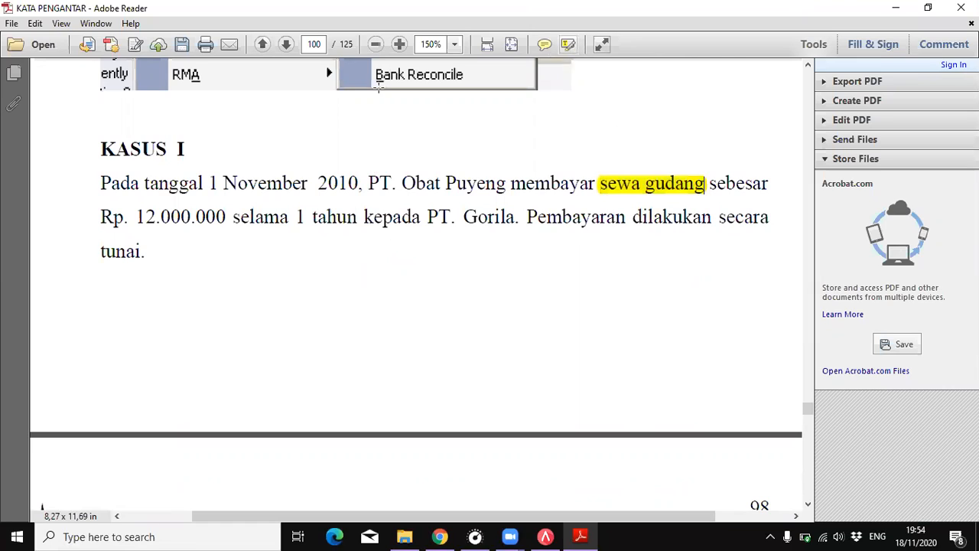
{"action": "left_click_drag", "start_coordinate": [101, 217], "coordinate": [236, 220]}
{"action": "left_click", "coordinate": [101, 217]}
{"action": "left_click_drag", "start_coordinate": [102, 217], "coordinate": [226, 220]}
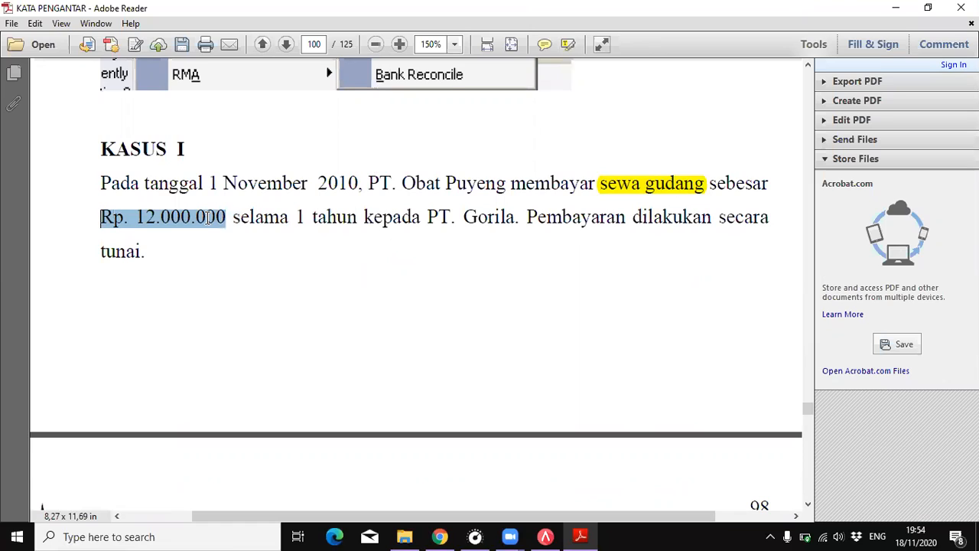
{"action": "left_click", "coordinate": [568, 44]}
- Highlight the rental period "1 tahun" in the KASUS I paragraph
{"action": "left_click_drag", "start_coordinate": [304, 218], "coordinate": [421, 220]}
{"action": "left_click", "coordinate": [298, 218]}
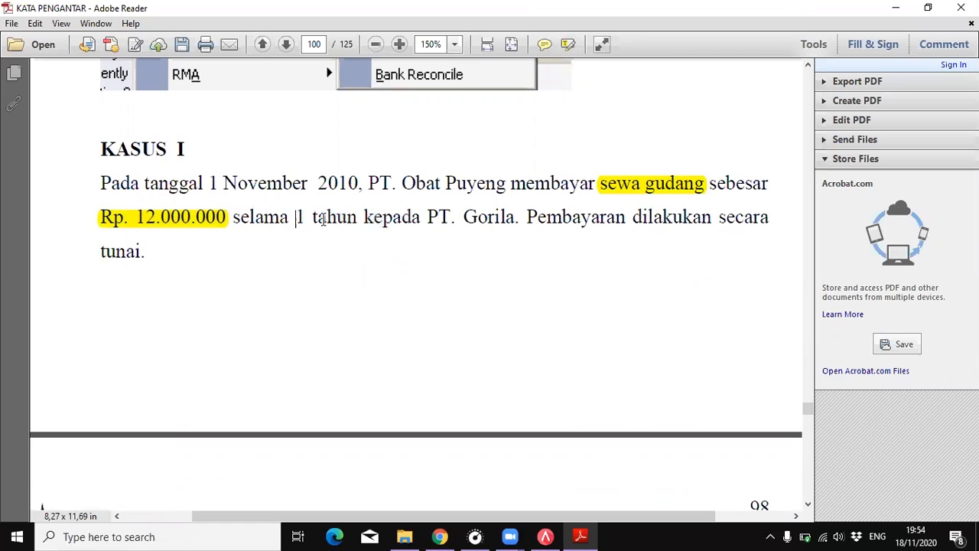
{"action": "left_click_drag", "start_coordinate": [295, 218], "coordinate": [357, 220]}
{"action": "left_click", "coordinate": [568, 43]}
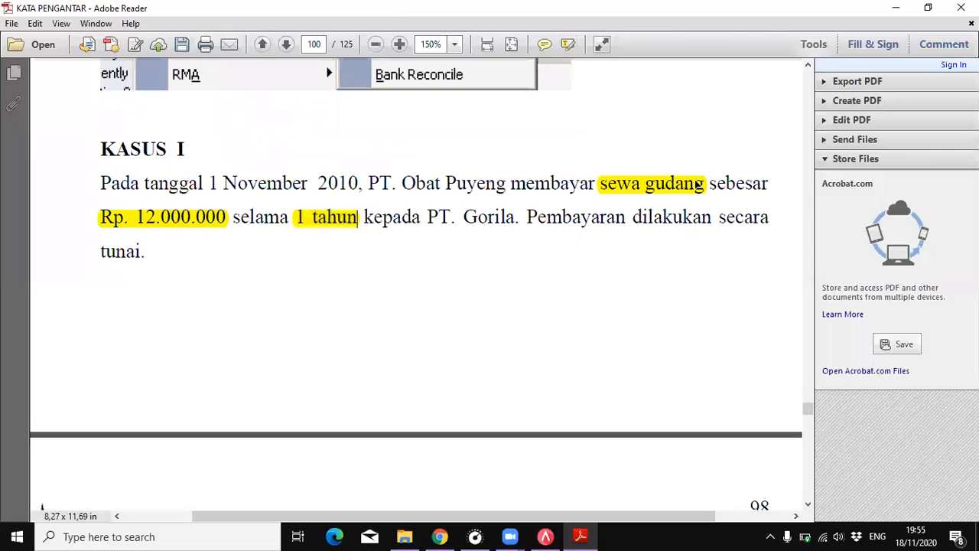
- Highlight the word "tunai." at the end of the KASUS I paragraph in the PDF module
{"action": "left_click_drag", "start_coordinate": [92, 258], "coordinate": [157, 254]}
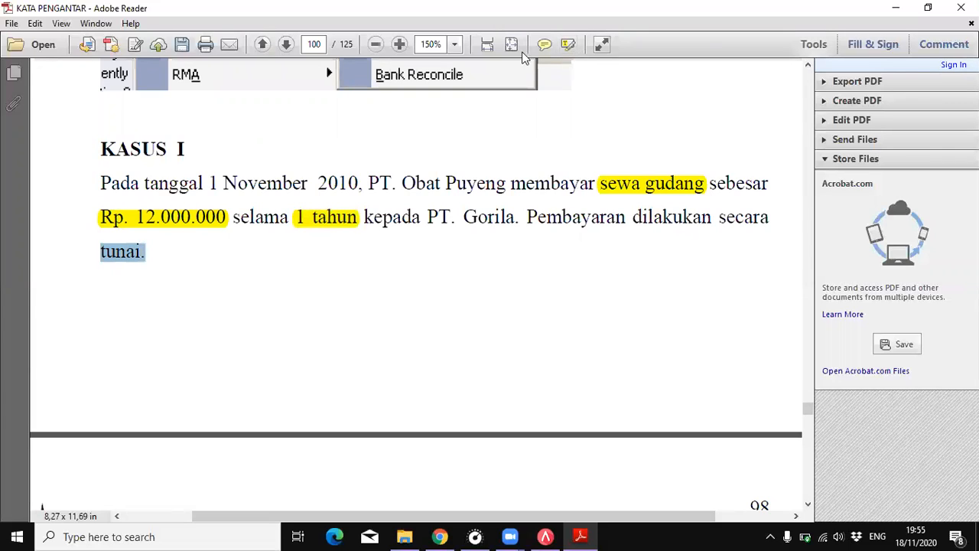
{"action": "left_click", "coordinate": [574, 48]}
{"action": "scroll", "coordinate": [487, 205], "scroll_direction": "down", "scroll_amount": 10}
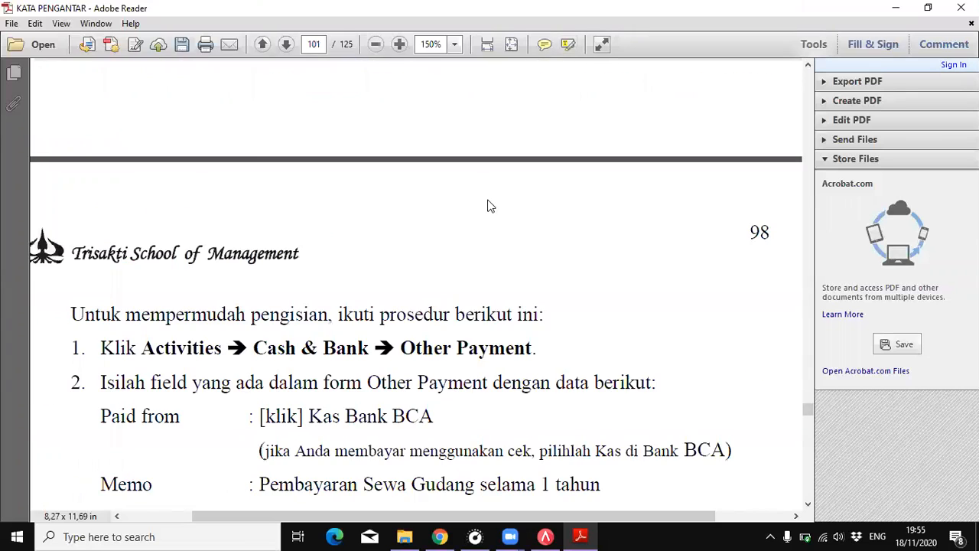
{"action": "scroll", "coordinate": [452, 238], "scroll_direction": "up", "scroll_amount": 6}
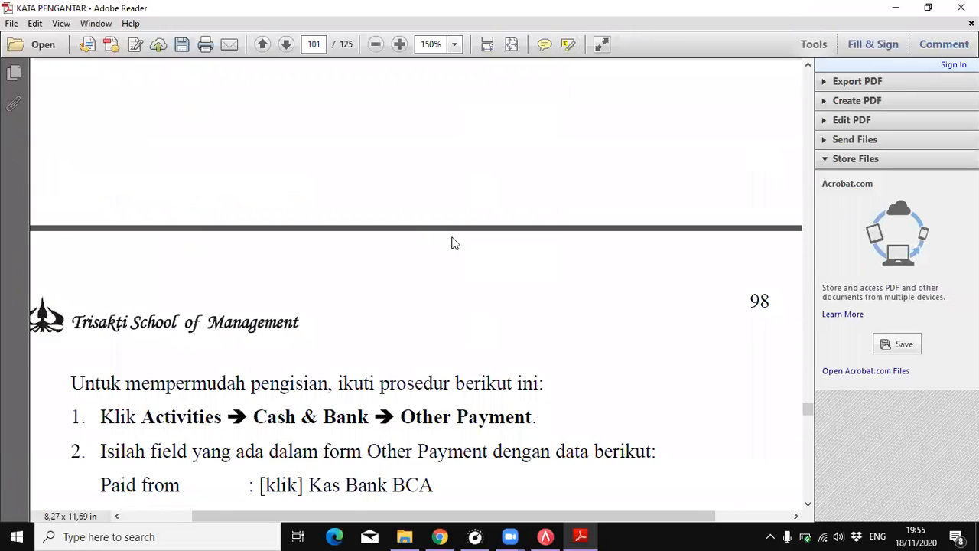
- Switch to ACCURATE and, following the module's KASUS I instructions, set the Other Payment's Paid From account to KAS BANK BCA
{"action": "left_click", "coordinate": [545, 536]}
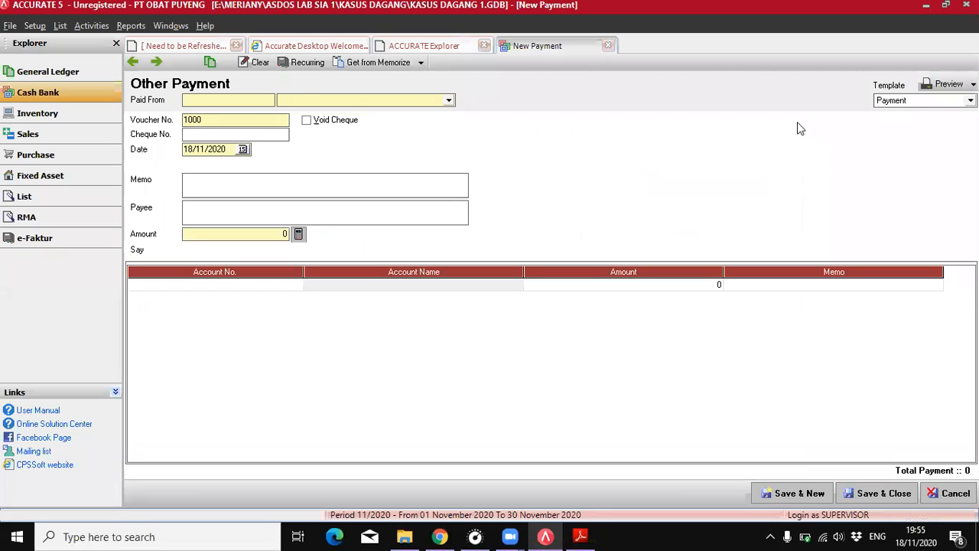
{"action": "left_click", "coordinate": [346, 100]}
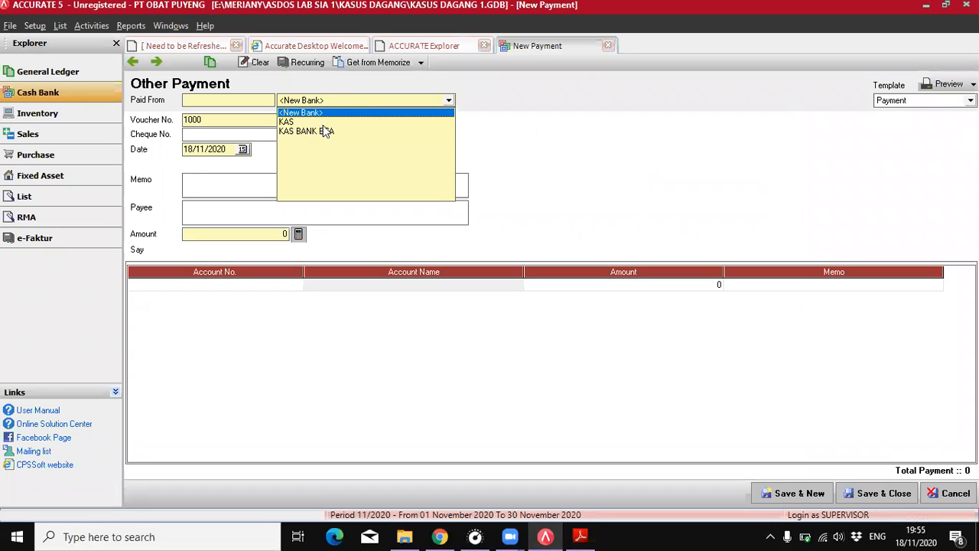
{"action": "key", "text": "alt+Tab"}
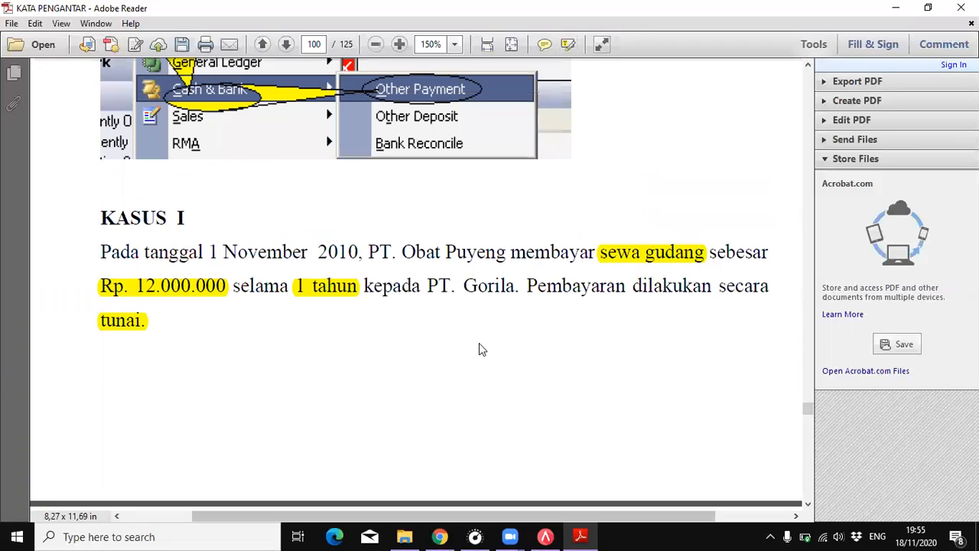
{"action": "scroll", "coordinate": [476, 335], "scroll_direction": "down", "scroll_amount": 5}
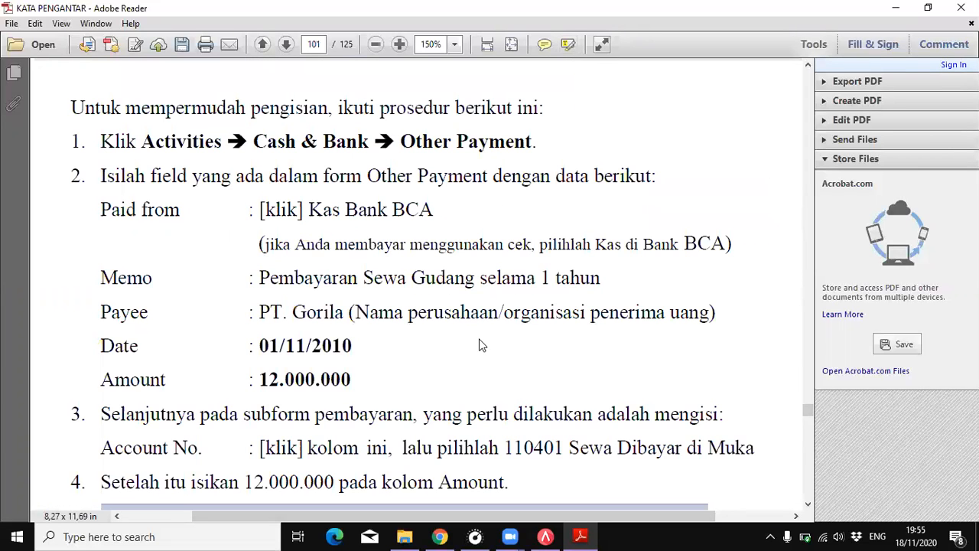
{"action": "scroll", "coordinate": [280, 203], "scroll_direction": "down", "scroll_amount": 1}
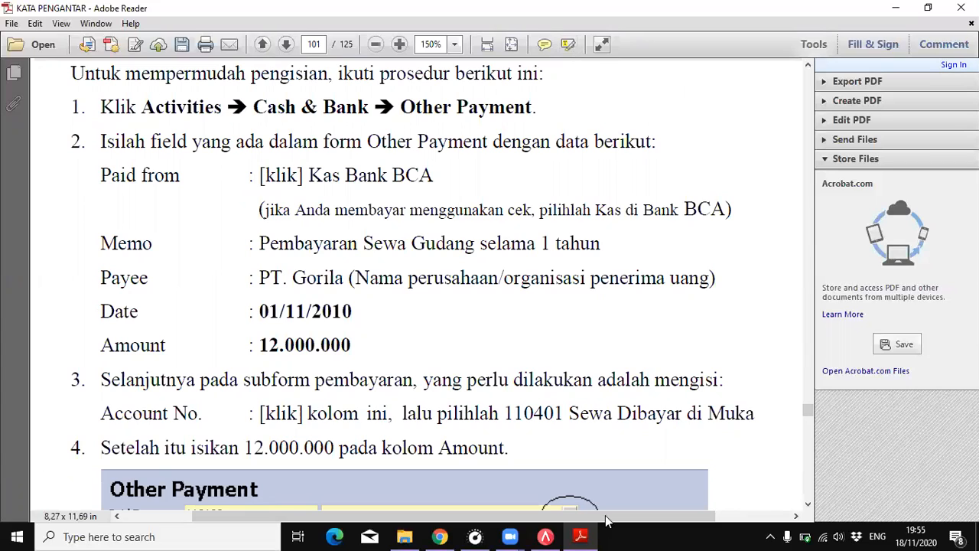
{"action": "left_click", "coordinate": [545, 536]}
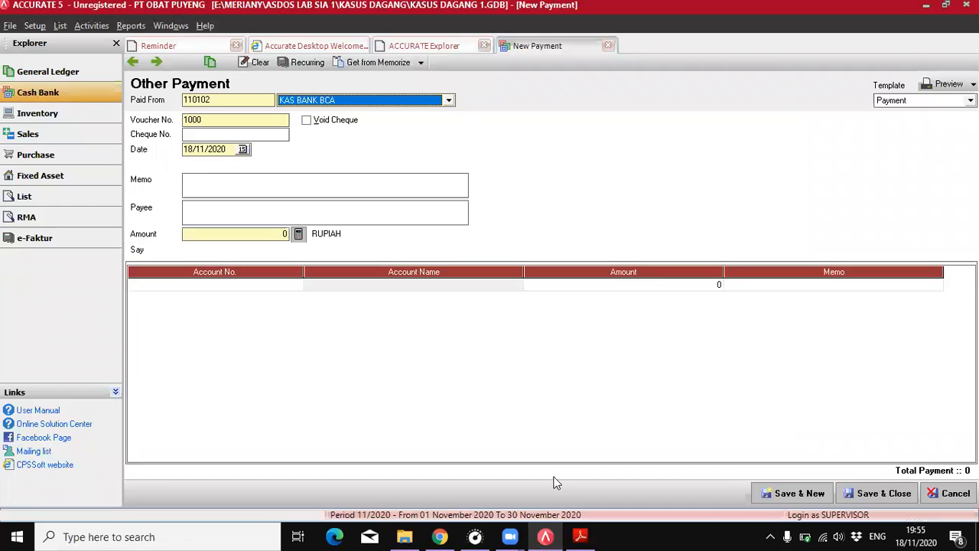
- Set the payment date to 01/11/2010 and enter the memo "Pembayaran Sewa Gedung untuk 1 tahun"
{"action": "key", "text": "alt+Tab"}
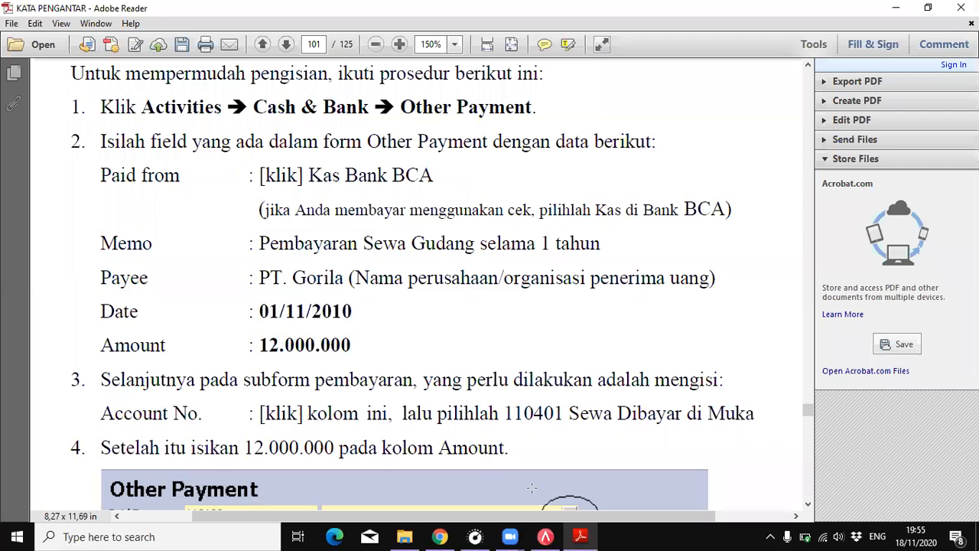
{"action": "key", "text": "alt+Tab"}
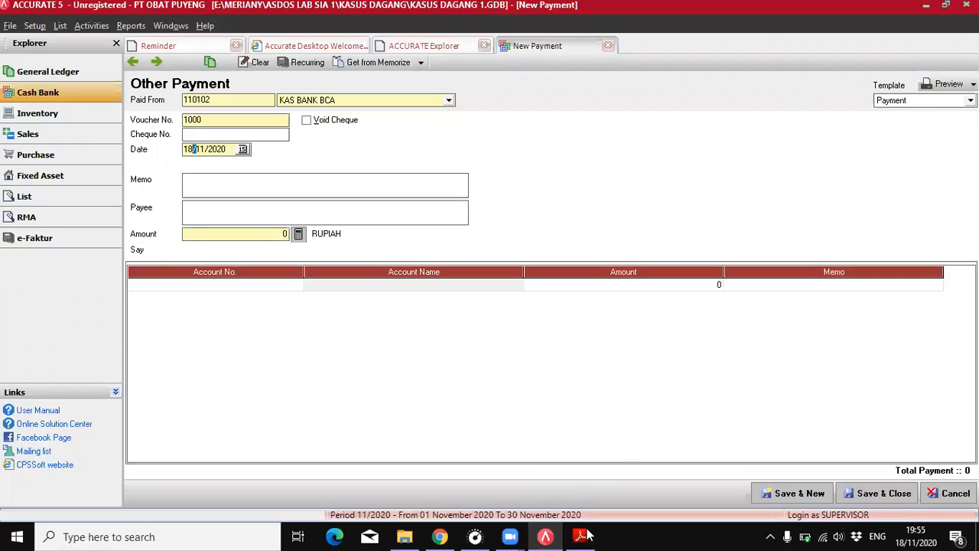
{"action": "key", "text": "alt+Tab"}
{"action": "key", "text": "alt+Tab"}
{"action": "type", "text": "01"}
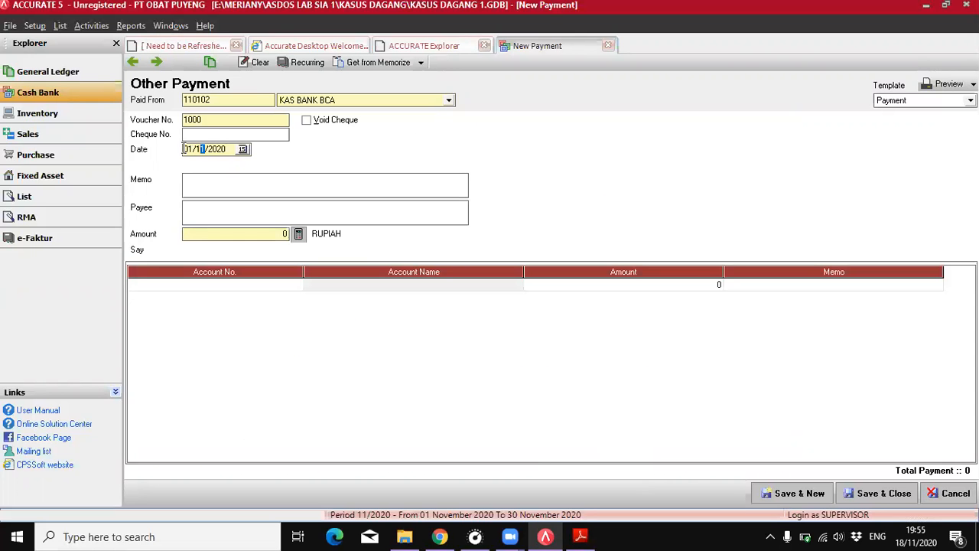
{"action": "type", "text": "0"}
{"action": "left_click", "coordinate": [320, 187]}
{"action": "type", "text": "Pembayaran Sewa Gedung untuk 1 tahun"}
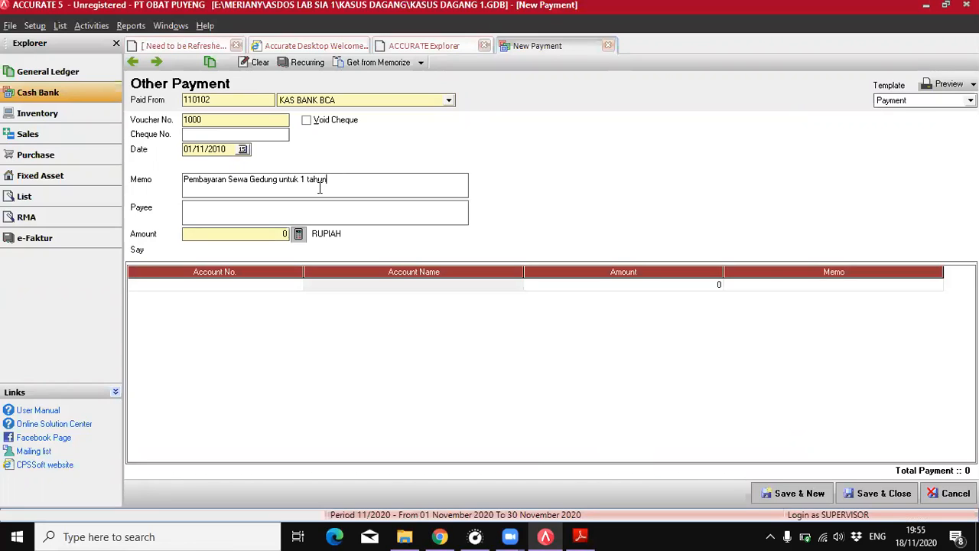
- Add the SEWA DIBAYAR DIMUKA account to the first detail line of the payment
{"action": "left_click", "coordinate": [242, 286]}
{"action": "left_click", "coordinate": [580, 536]}
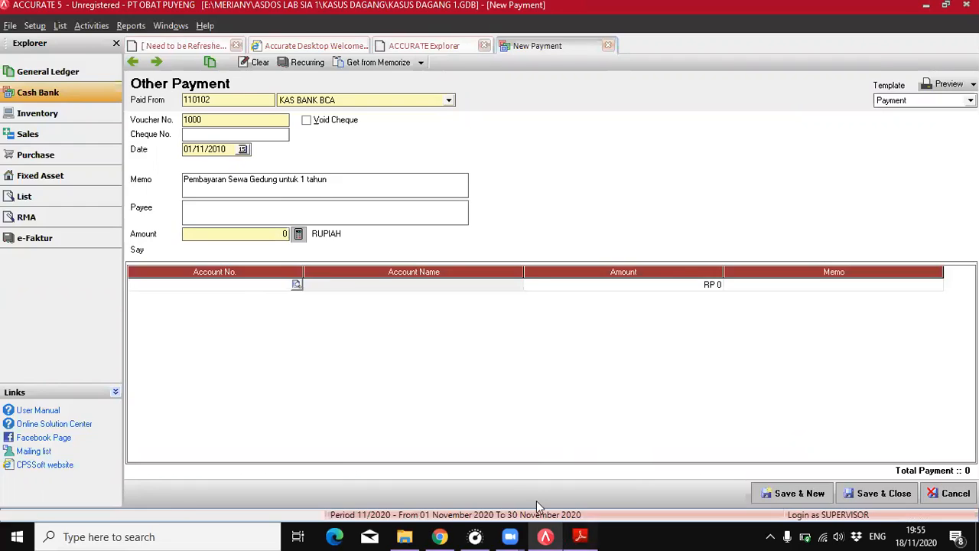
{"action": "left_click", "coordinate": [546, 536]}
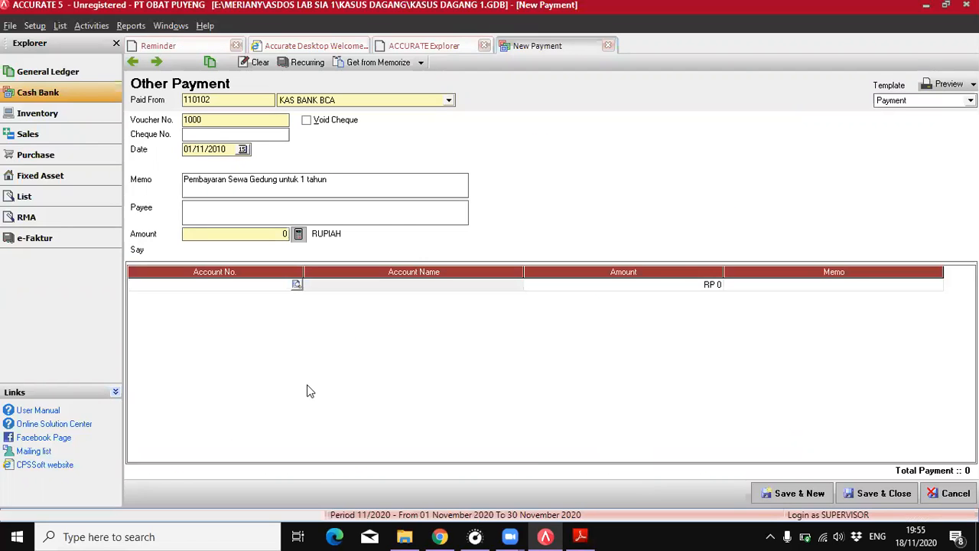
{"action": "left_click", "coordinate": [297, 284]}
{"action": "double_click", "coordinate": [490, 206]}
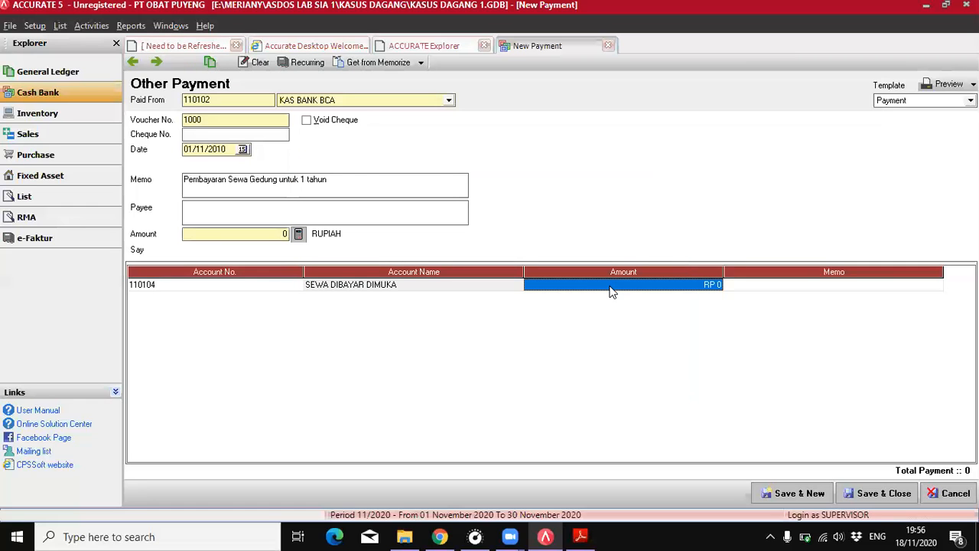
- Look up the rent amount in the module's KASUS I, enter 12.000.000 on the SEWA DIBAYAR DIMUKA line and fill it into the header Amount
{"action": "left_click", "coordinate": [579, 536]}
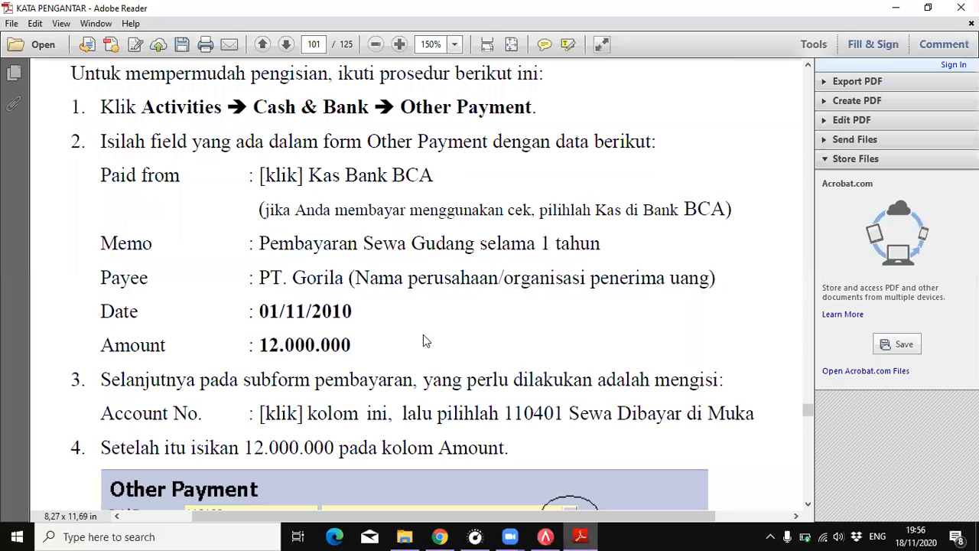
{"action": "scroll", "coordinate": [428, 329], "scroll_direction": "up", "scroll_amount": 3}
{"action": "scroll", "coordinate": [442, 306], "scroll_direction": "up", "scroll_amount": 8}
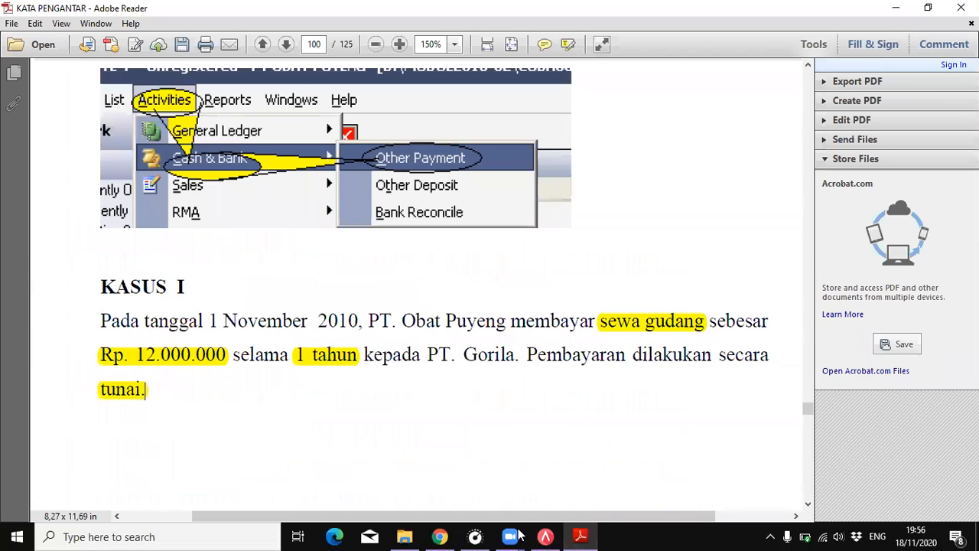
{"action": "left_click", "coordinate": [545, 536]}
{"action": "type", "text": "12.0"}
{"action": "type", "text": "00.000"}
{"action": "key", "text": "Tab"}
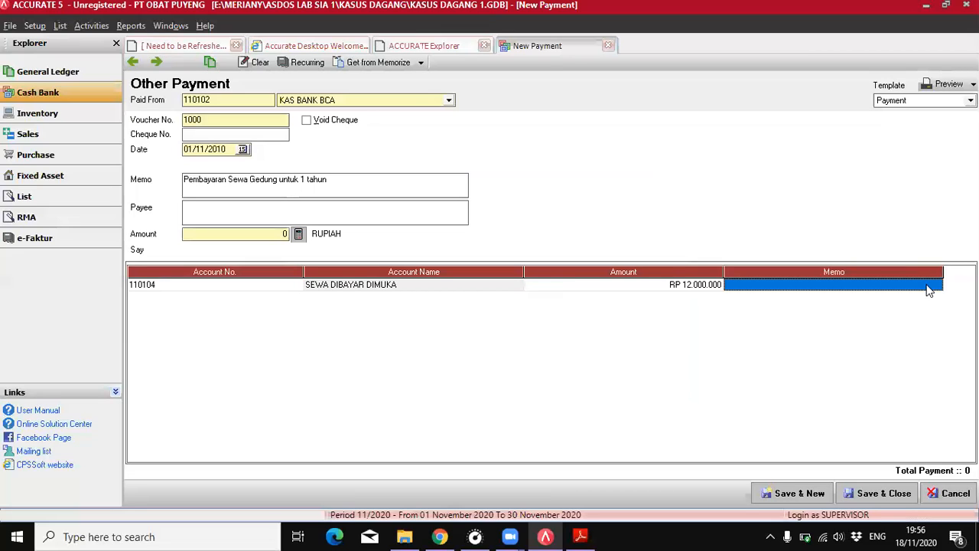
{"action": "left_click", "coordinate": [469, 283]}
{"action": "left_click", "coordinate": [264, 217]}
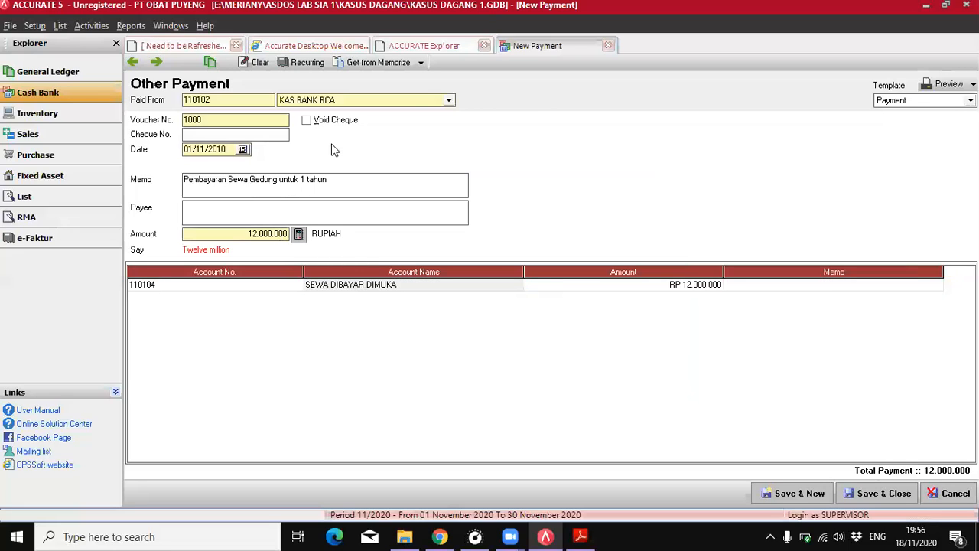
- Reselect KAS BANK BCA as the Paid From account, and save and close the payment
{"action": "left_click", "coordinate": [621, 284]}
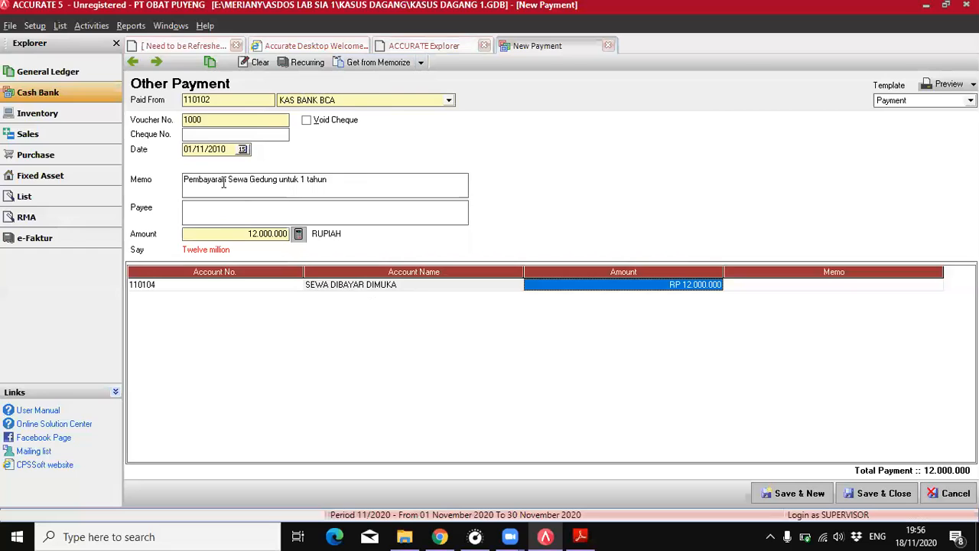
{"action": "left_click", "coordinate": [447, 102]}
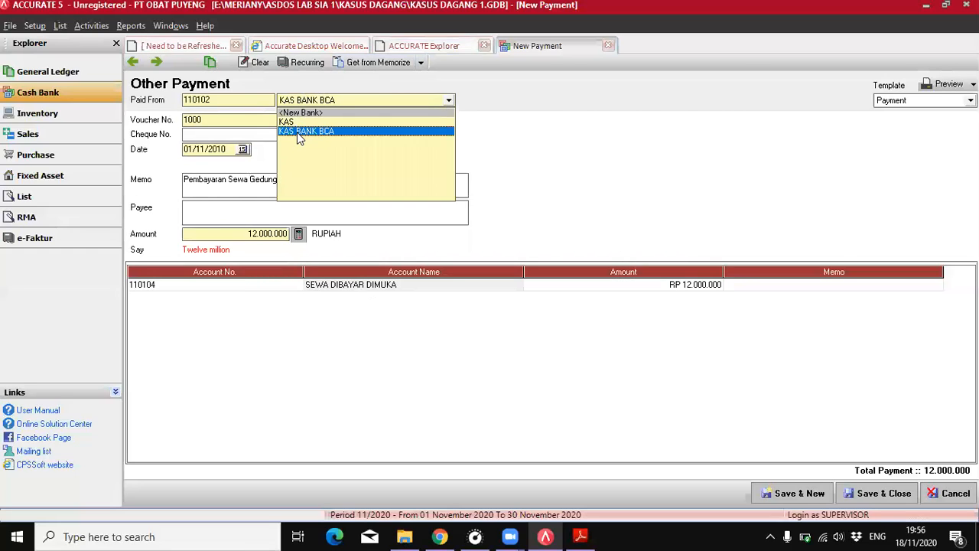
{"action": "left_click", "coordinate": [298, 132]}
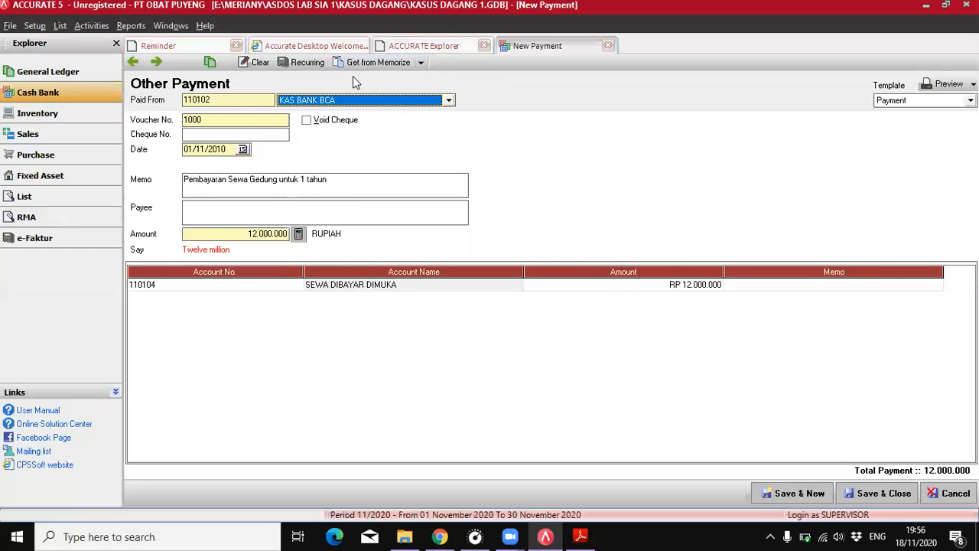
{"action": "left_click", "coordinate": [870, 496]}
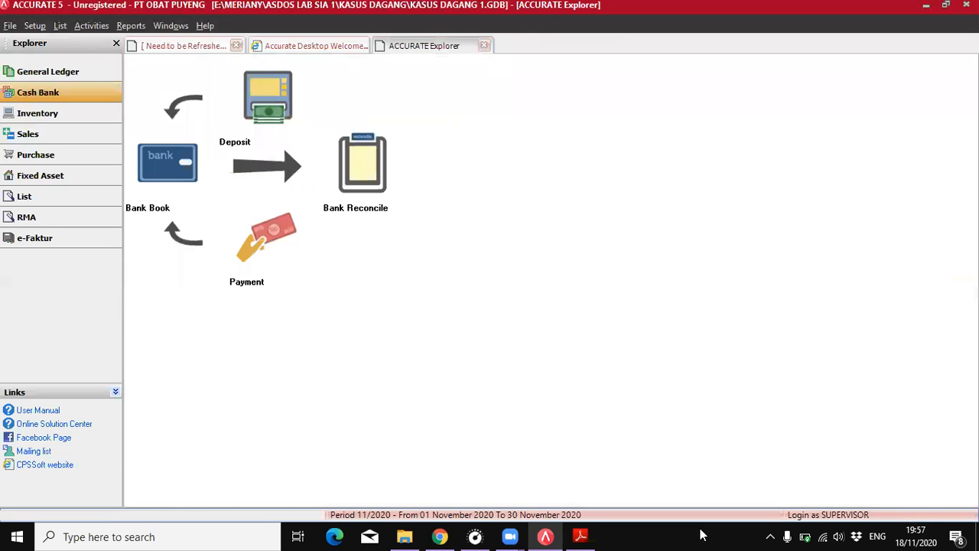
- Return to the PDF module and highlight "pokok utang" and "10.000.000" in the KASUS II paragraph
{"action": "left_click", "coordinate": [586, 536]}
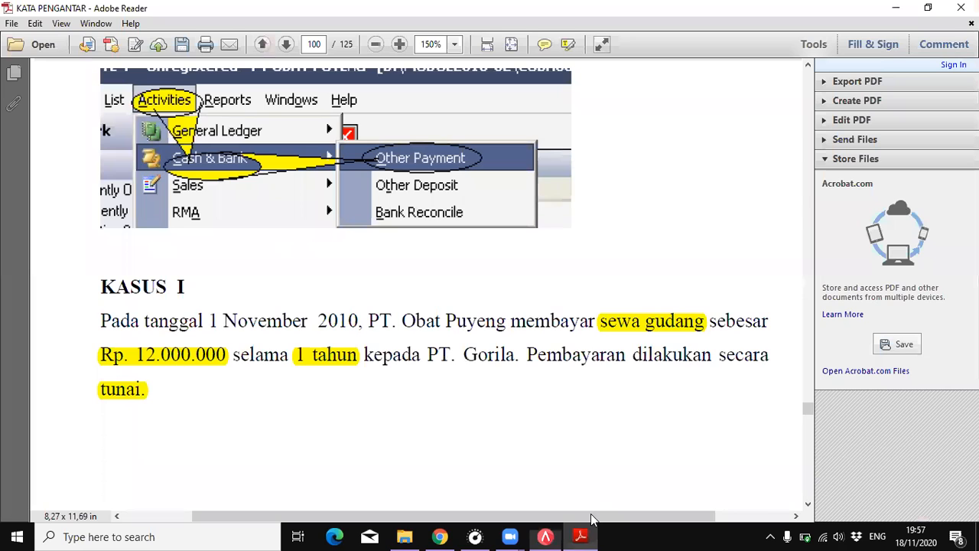
{"action": "scroll", "coordinate": [440, 325], "scroll_direction": "down", "scroll_amount": 15}
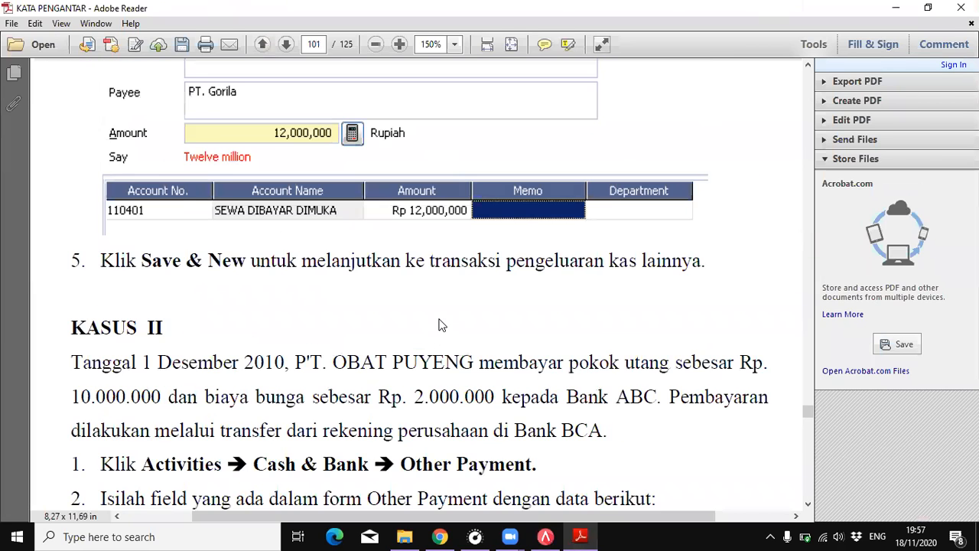
{"action": "scroll", "coordinate": [439, 325], "scroll_direction": "down", "scroll_amount": 3}
{"action": "scroll", "coordinate": [495, 304], "scroll_direction": "down", "scroll_amount": 2}
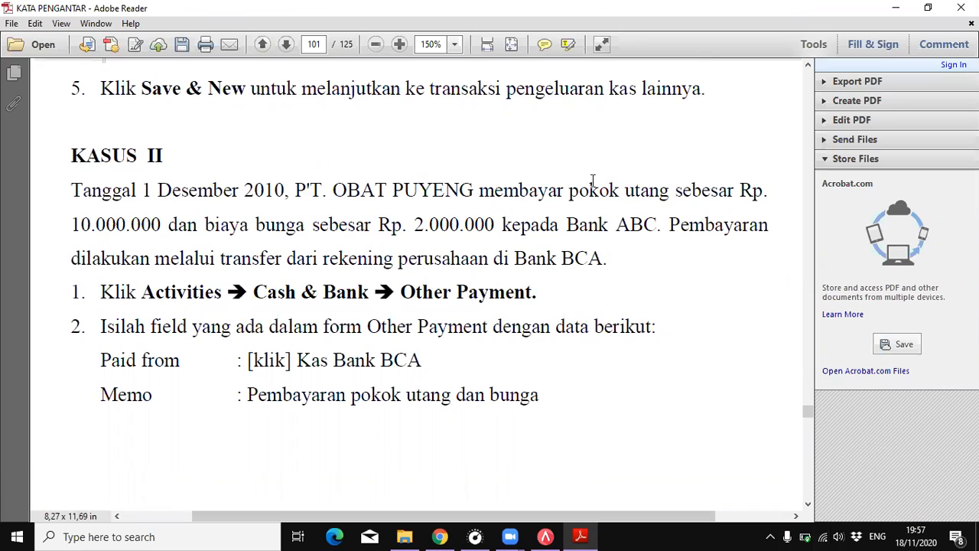
{"action": "left_click_drag", "start_coordinate": [571, 193], "coordinate": [667, 195]}
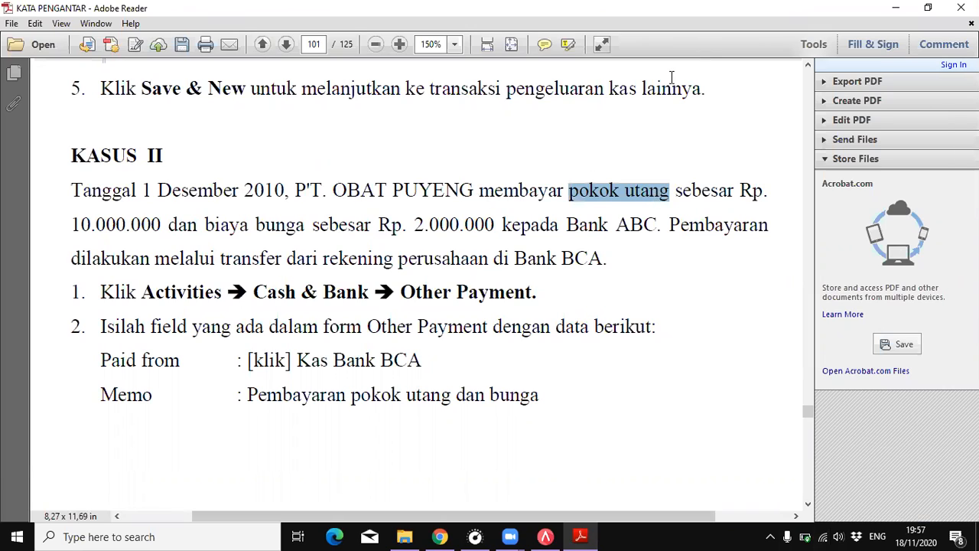
{"action": "left_click", "coordinate": [576, 46]}
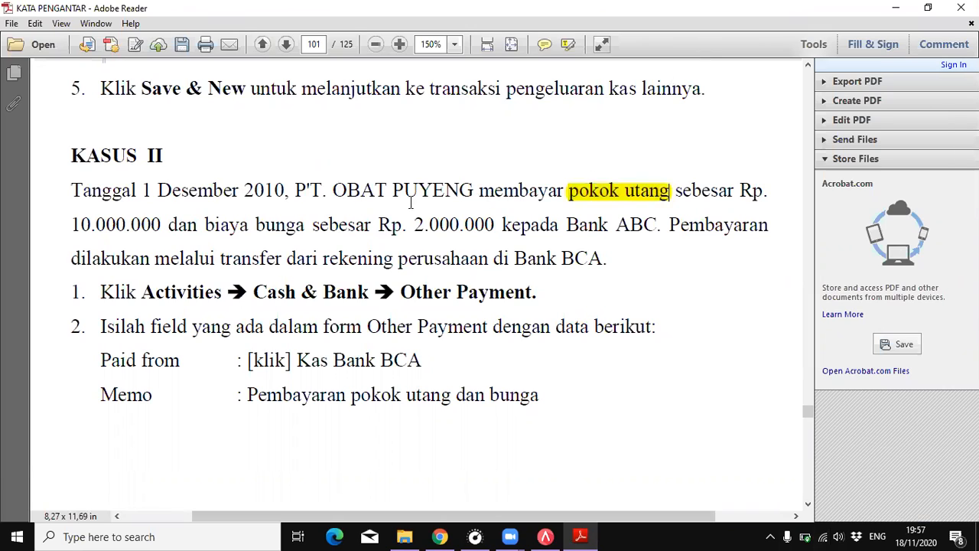
{"action": "left_click_drag", "start_coordinate": [71, 224], "coordinate": [160, 225]}
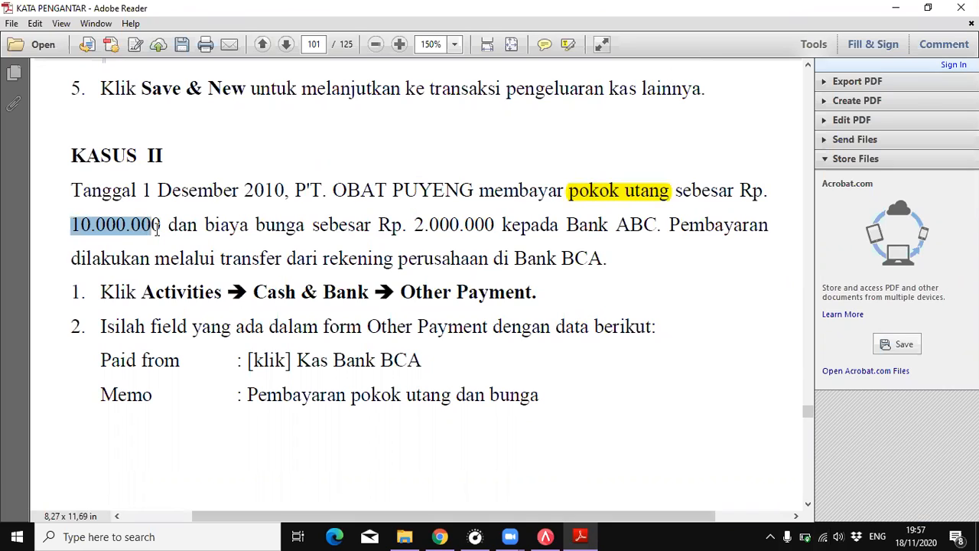
{"action": "left_click", "coordinate": [567, 45]}
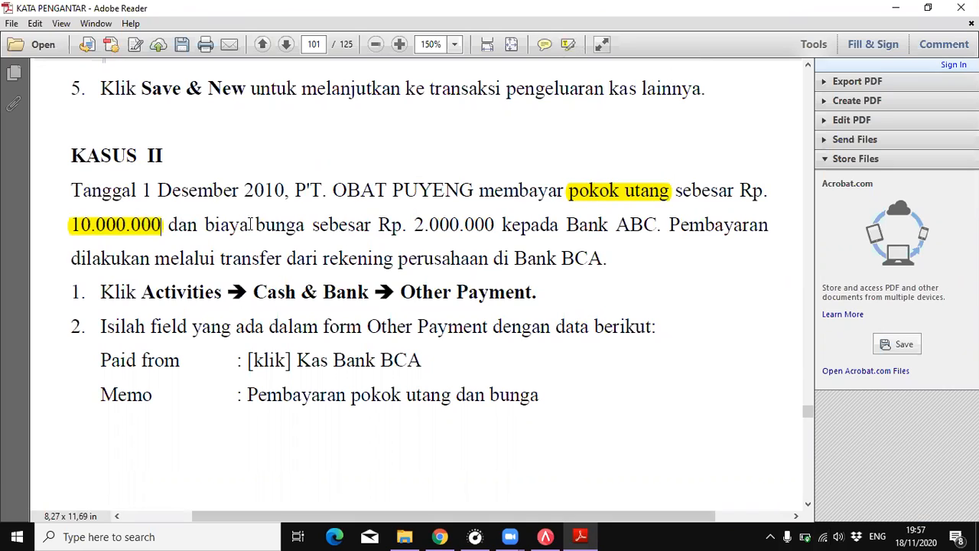
- Highlight "biaya bunga", "Rp. 2.000.000" and "Bank ABC." in the KASUS II paragraph
{"action": "left_click_drag", "start_coordinate": [206, 224], "coordinate": [306, 226]}
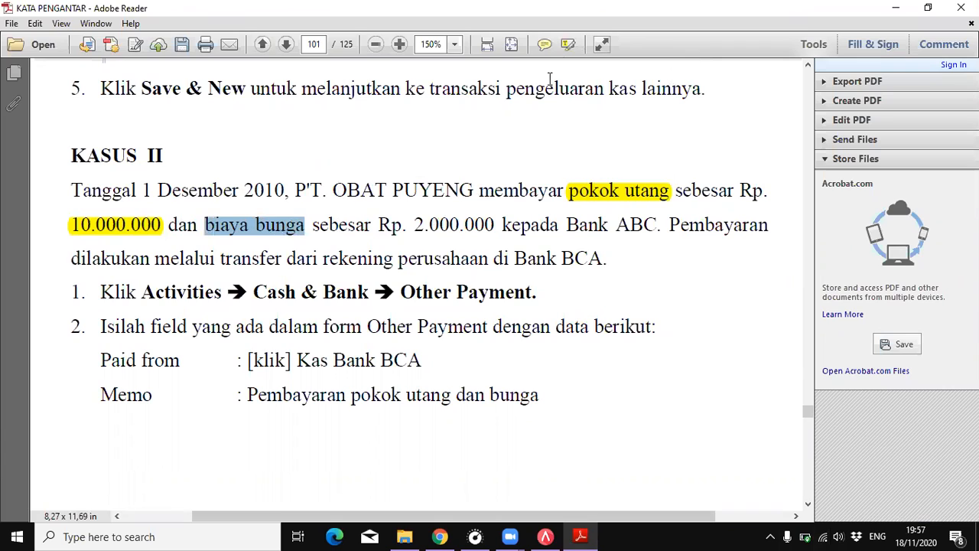
{"action": "left_click", "coordinate": [568, 44]}
{"action": "left_click_drag", "start_coordinate": [377, 224], "coordinate": [495, 225]}
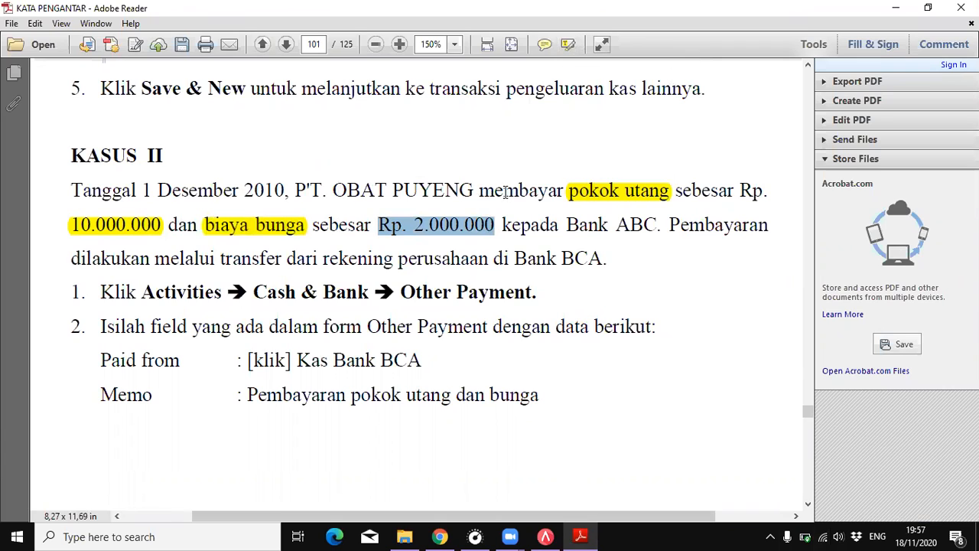
{"action": "left_click", "coordinate": [567, 46]}
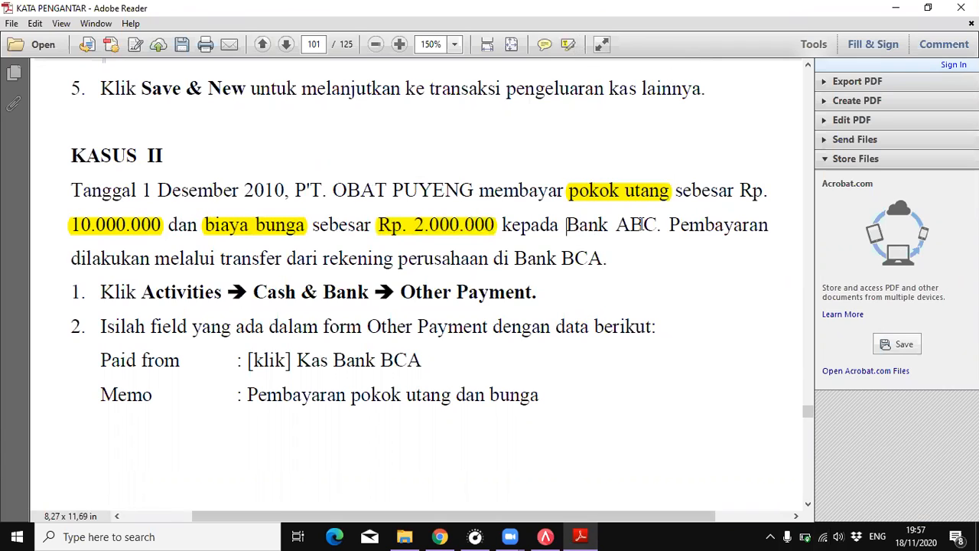
{"action": "left_click_drag", "start_coordinate": [566, 226], "coordinate": [661, 226]}
{"action": "left_click", "coordinate": [568, 44]}
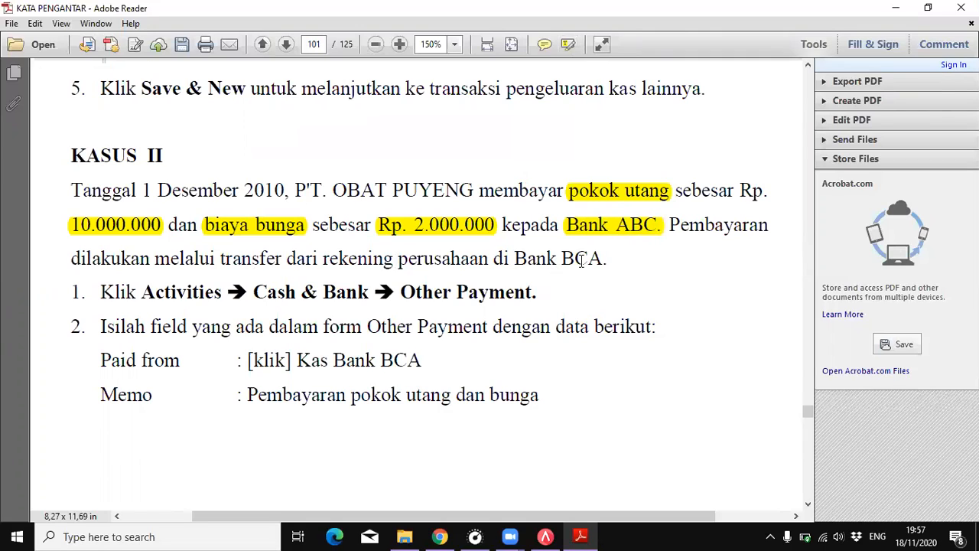
- Highlight "Bank BCA." in the KASUS II paragraph and review the header and subform data listed for the case
{"action": "left_click_drag", "start_coordinate": [513, 258], "coordinate": [79, 292]}
{"action": "left_click", "coordinate": [568, 43]}
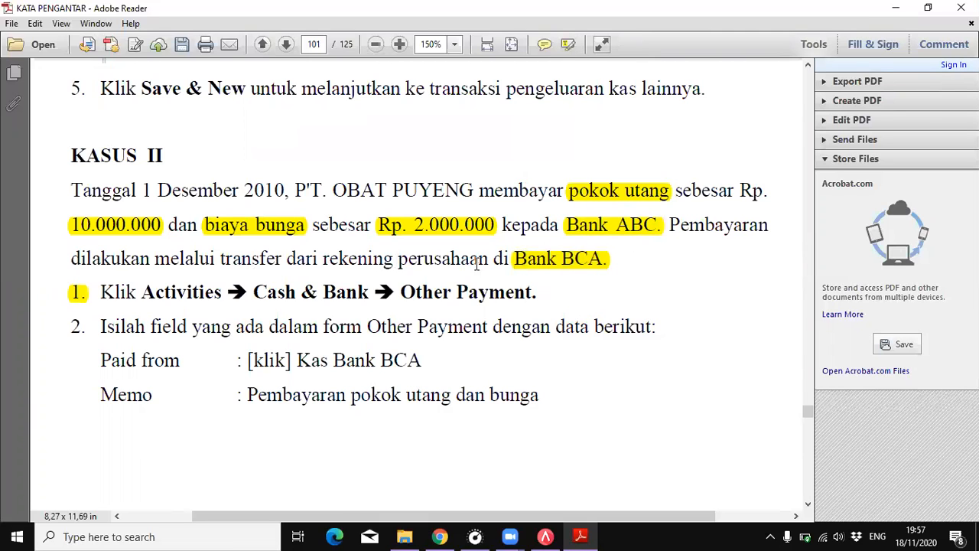
{"action": "scroll", "coordinate": [448, 344], "scroll_direction": "down", "scroll_amount": 7}
{"action": "scroll", "coordinate": [490, 345], "scroll_direction": "down", "scroll_amount": 2}
{"action": "scroll", "coordinate": [479, 344], "scroll_direction": "up", "scroll_amount": 3}
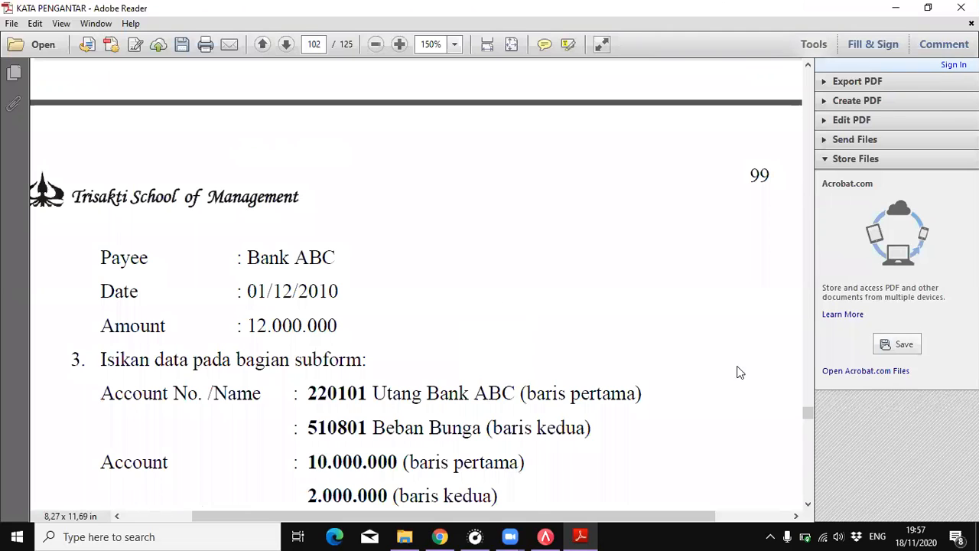
{"action": "scroll", "coordinate": [537, 378], "scroll_direction": "down", "scroll_amount": 3}
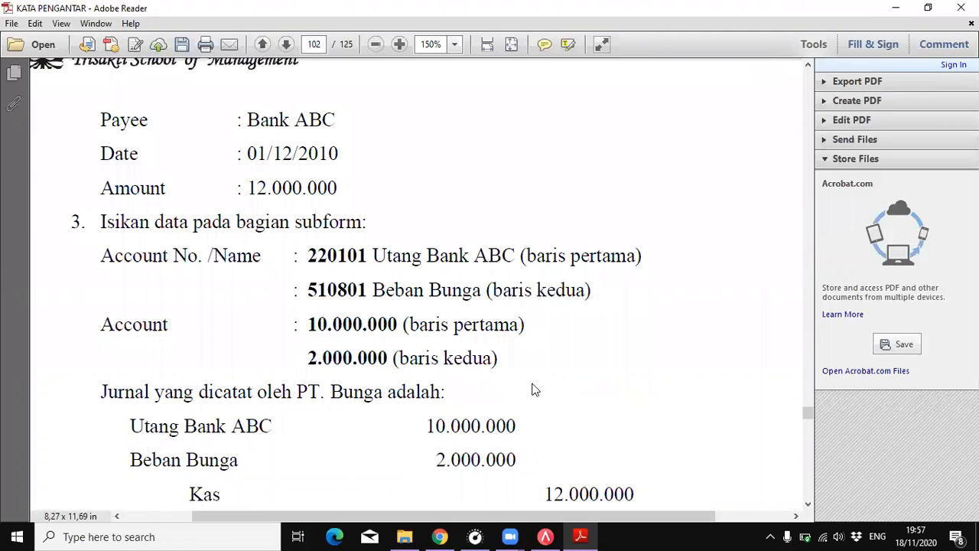
{"action": "scroll", "coordinate": [612, 239], "scroll_direction": "up", "scroll_amount": 3}
{"action": "scroll", "coordinate": [610, 256], "scroll_direction": "up", "scroll_amount": 8}
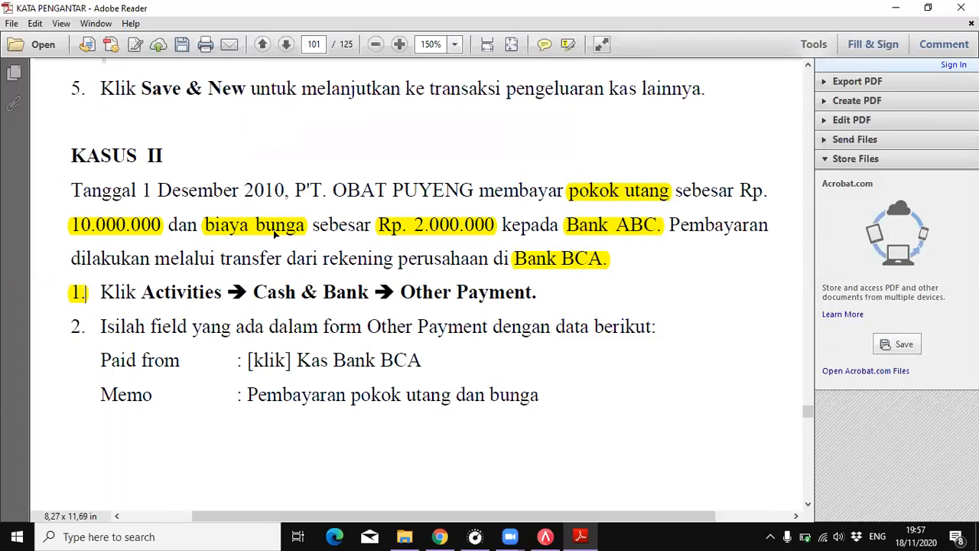
- Switch to ACCURATE and start a new Other Payment paid from KAS BANK BCA
{"action": "left_click", "coordinate": [545, 536]}
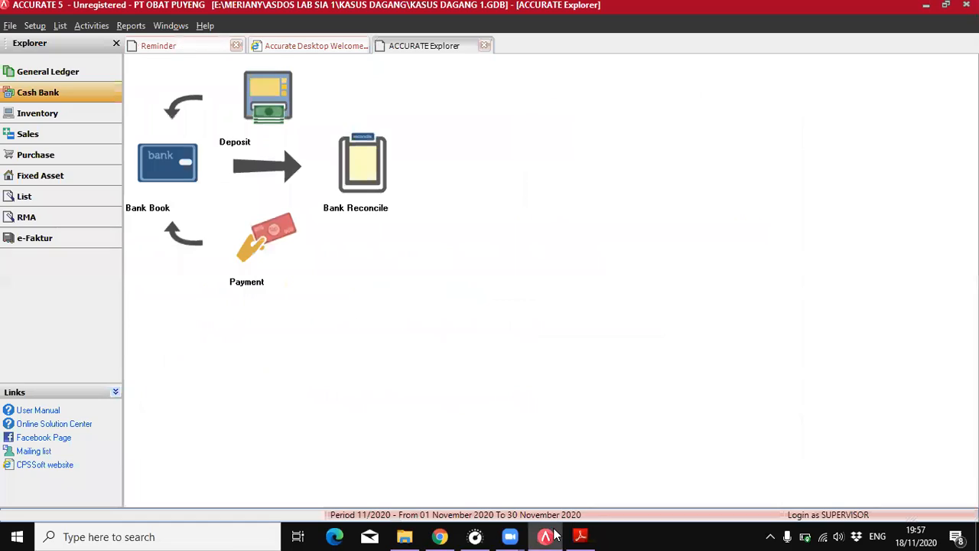
{"action": "left_click", "coordinate": [259, 230]}
{"action": "left_click", "coordinate": [331, 100]}
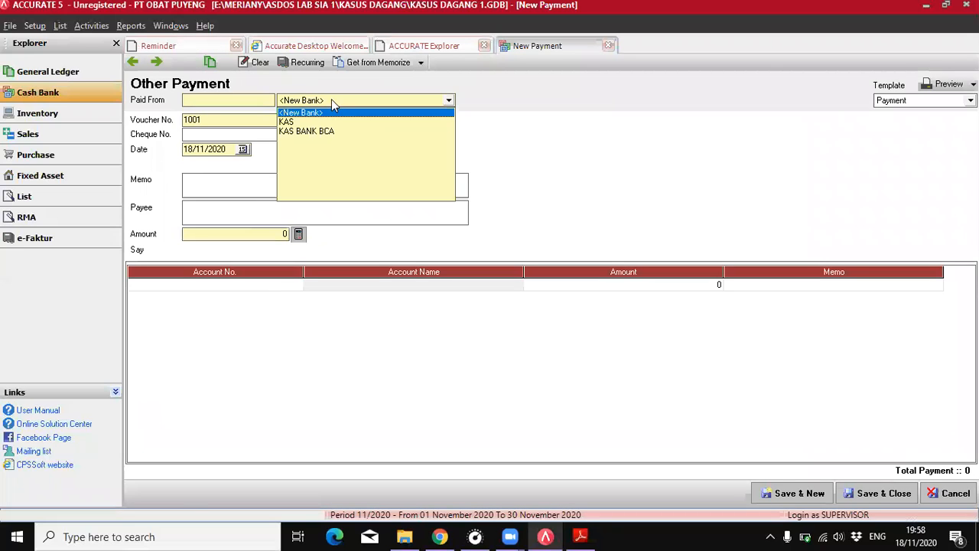
{"action": "left_click", "coordinate": [310, 131]}
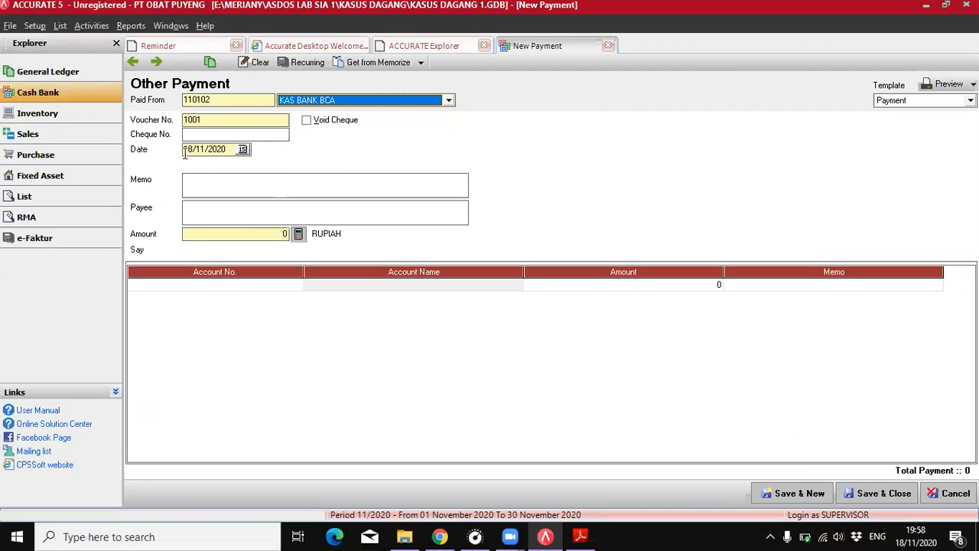
- Check the KASUS II details in the module, and set the payment's date to 01/12/2010 and memo to "pembayaran pokok utang dan bunga"
{"action": "left_click", "coordinate": [580, 536]}
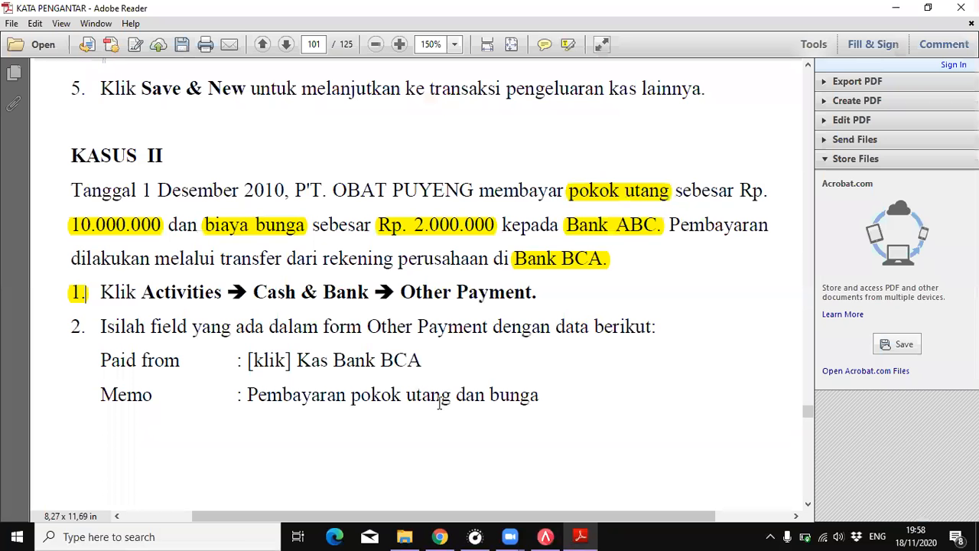
{"action": "left_click", "coordinate": [545, 536]}
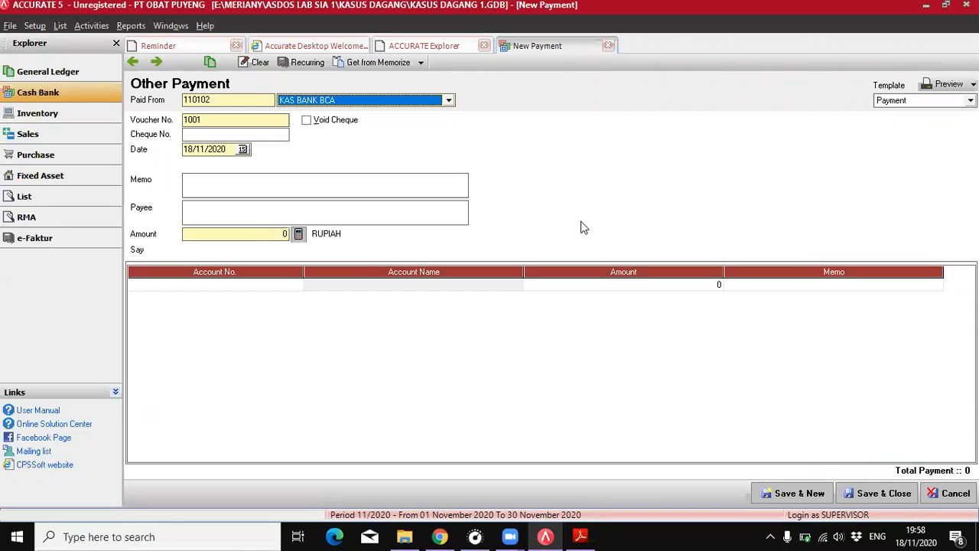
{"action": "left_click", "coordinate": [185, 149]}
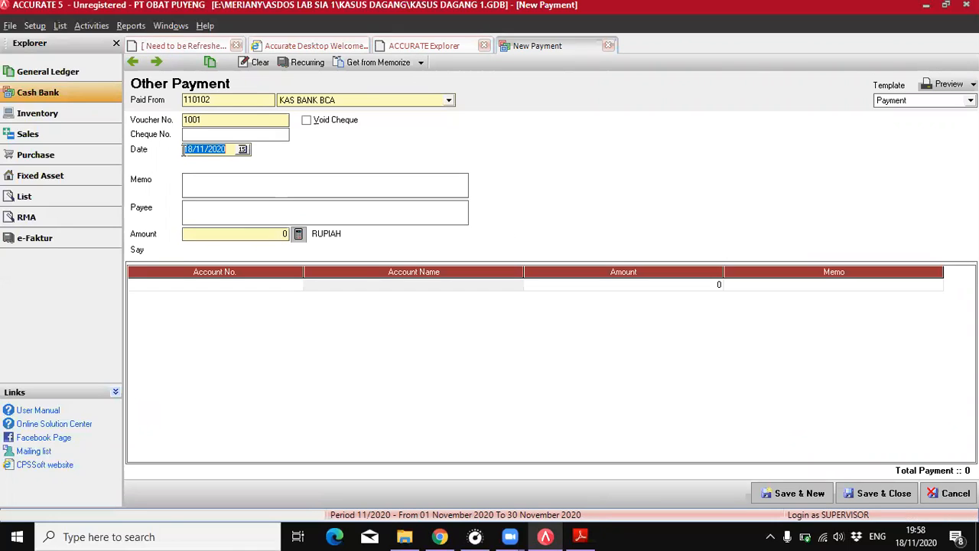
{"action": "type", "text": "01/12/2010"}
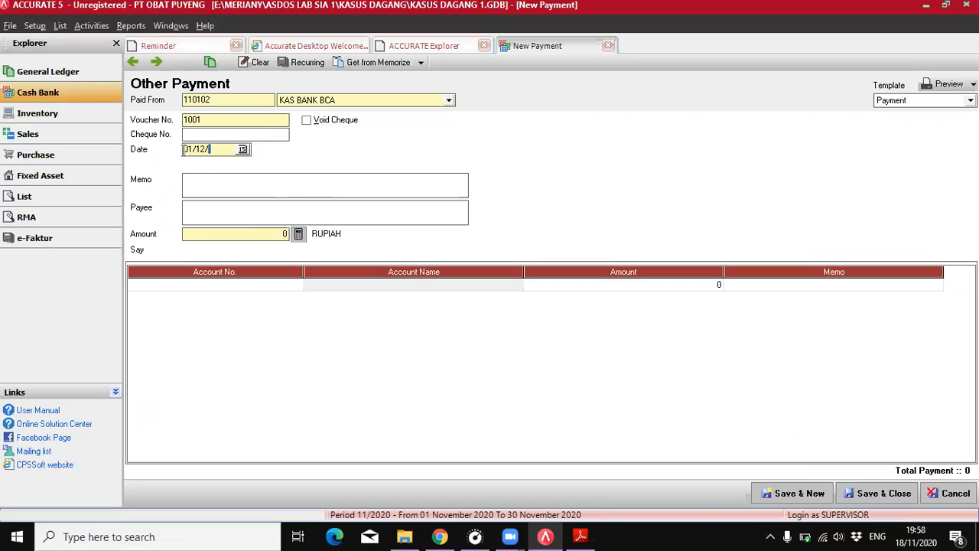
{"action": "left_click", "coordinate": [205, 187]}
{"action": "type", "text": "pembayaran pokok utang dab"}
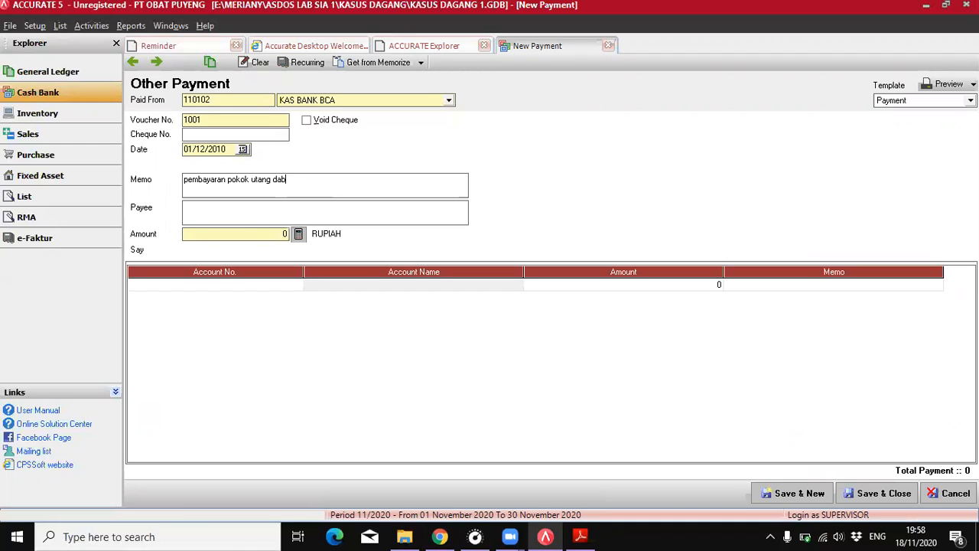
{"action": "key", "text": "BackSpace"}
{"action": "type", "text": "n bunga"}
- Add a payment line for account 210303 UTANG BANK ABC with an amount of 10.000.000
{"action": "left_click", "coordinate": [243, 284]}
{"action": "left_click", "coordinate": [296, 283]}
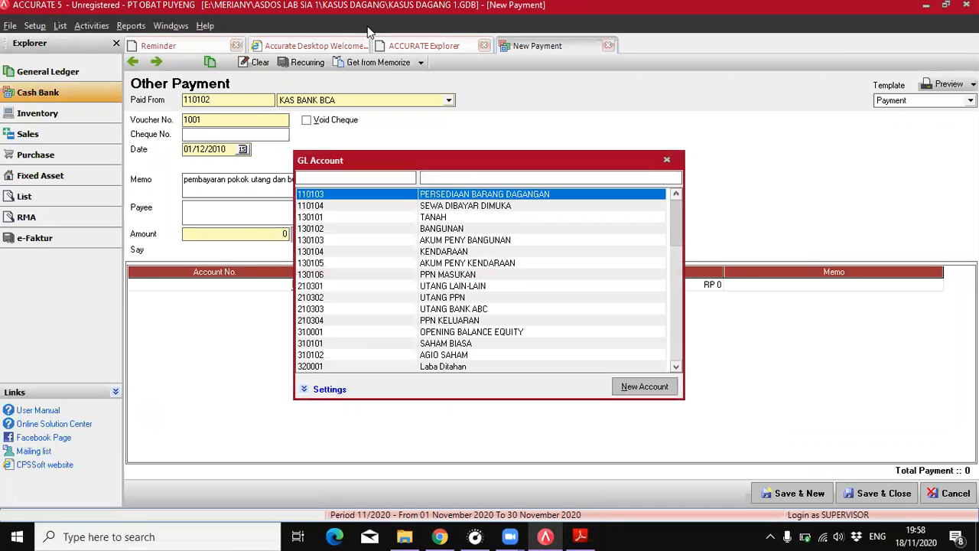
{"action": "double_click", "coordinate": [456, 309]}
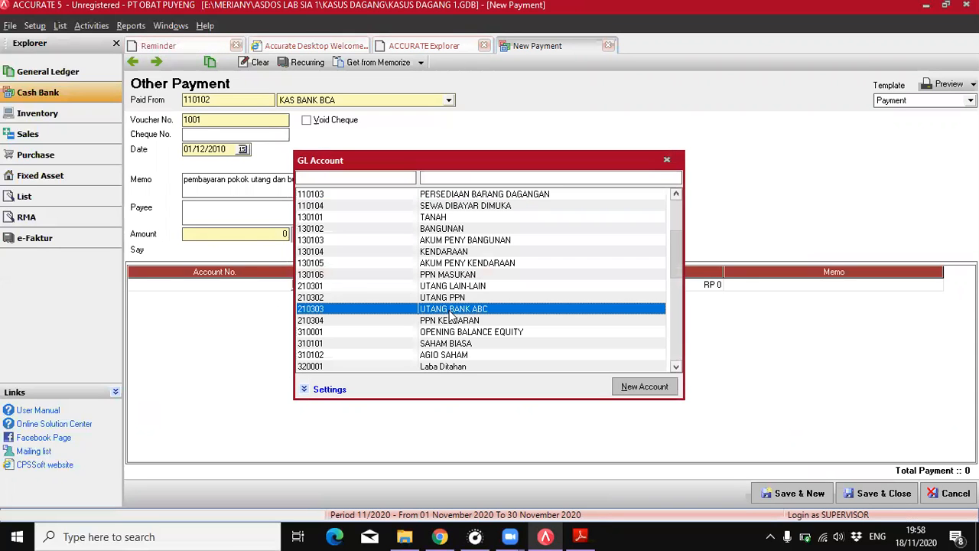
{"action": "left_click", "coordinate": [579, 289]}
{"action": "left_click", "coordinate": [579, 289]}
{"action": "type", "text": "10."}
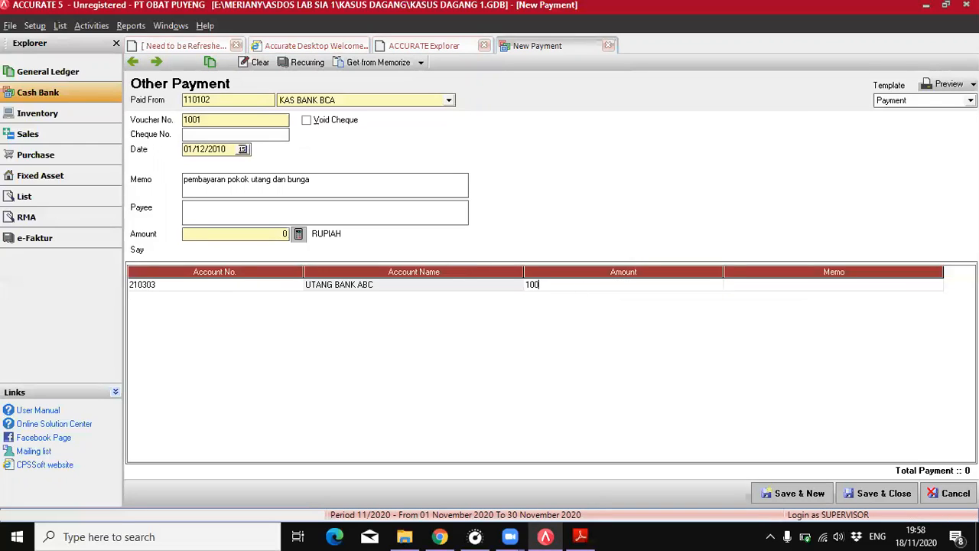
{"action": "type", "text": "000.000"}
{"action": "key", "text": "Return"}
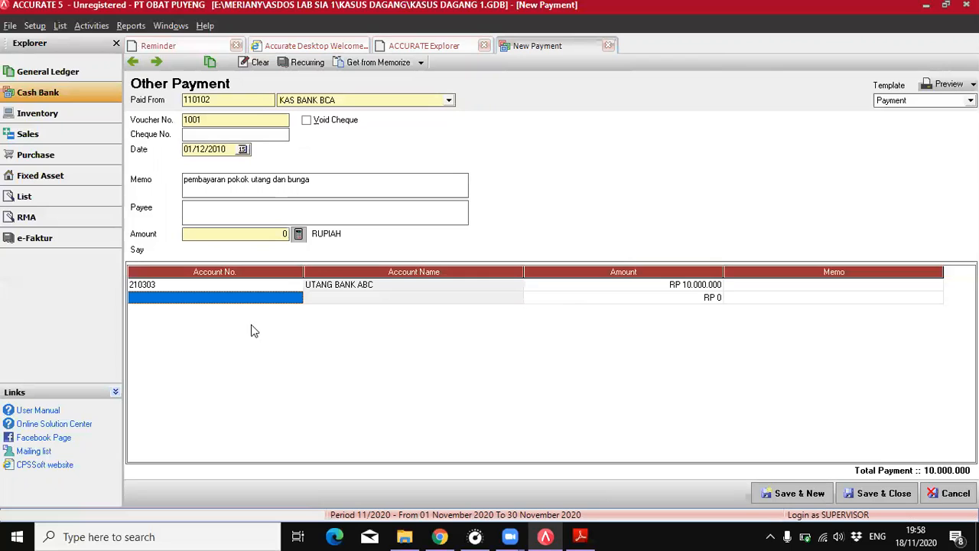
- Add a second payment line for account 910102 BEBAN BUNGA with an amount of 2.000.000
{"action": "left_click", "coordinate": [291, 298]}
{"action": "left_click", "coordinate": [296, 299]}
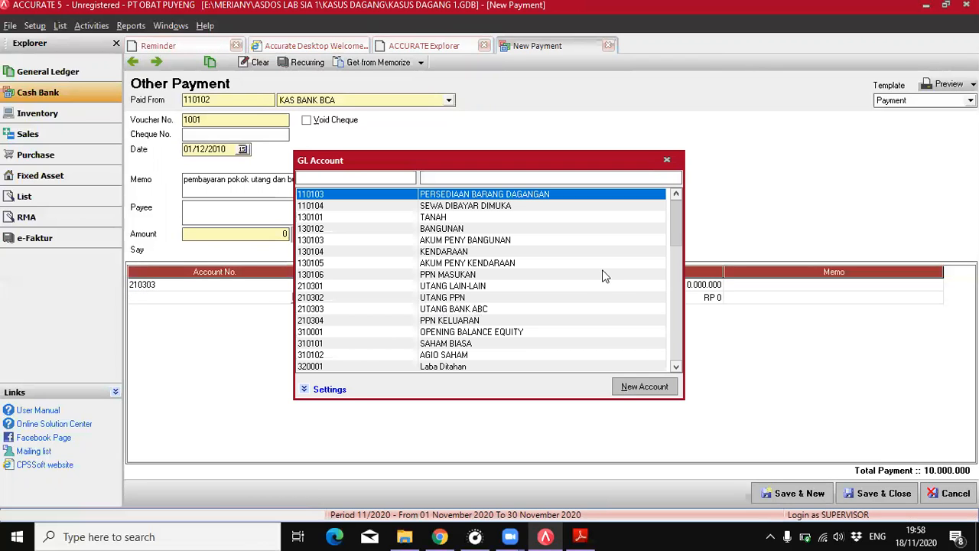
{"action": "key", "text": "End"}
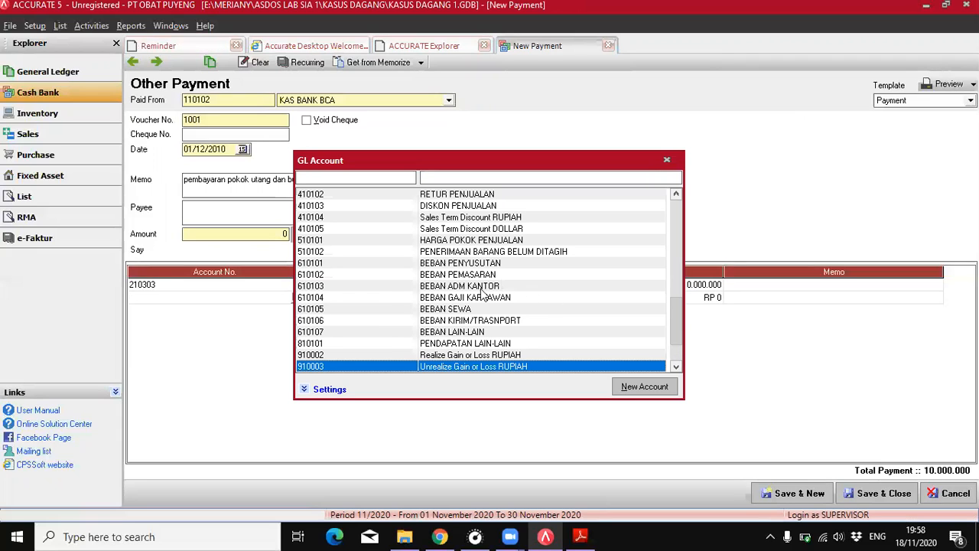
{"action": "scroll", "coordinate": [497, 364], "scroll_direction": "down", "scroll_amount": 5}
{"action": "double_click", "coordinate": [490, 355]}
{"action": "left_click", "coordinate": [695, 298]}
{"action": "type", "text": "2.000.000"}
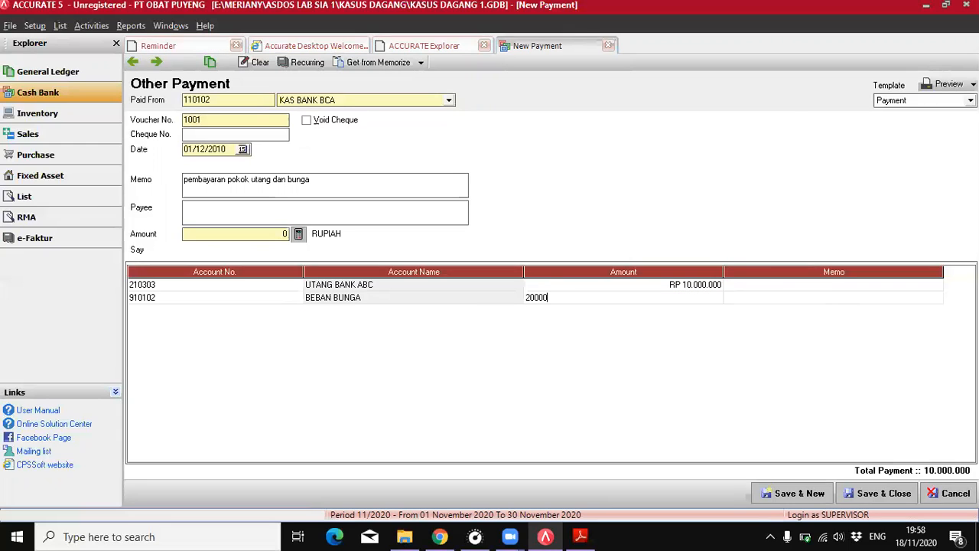
{"action": "key", "text": "Tab"}
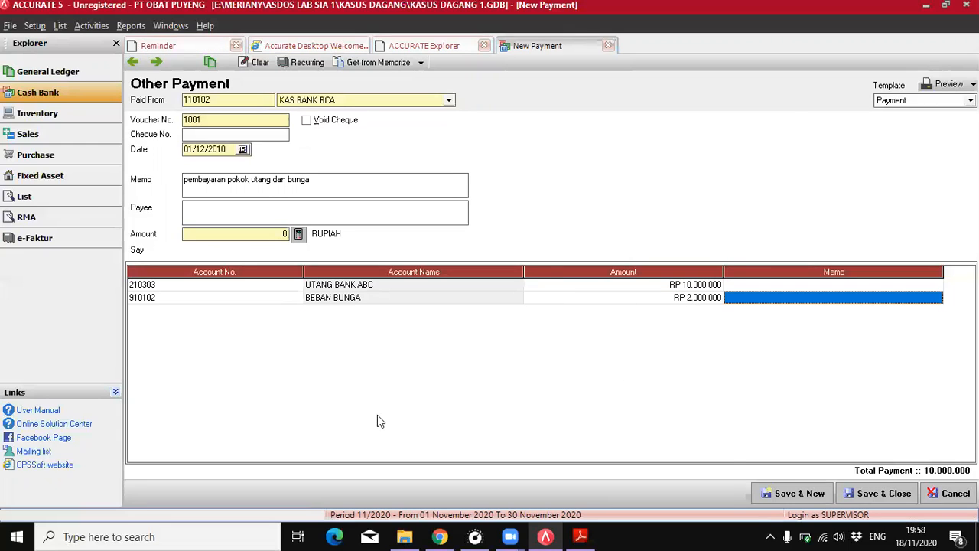
- Fill the header Amount with the line total of 12.000.000 and save and close the payment
{"action": "left_click", "coordinate": [301, 234]}
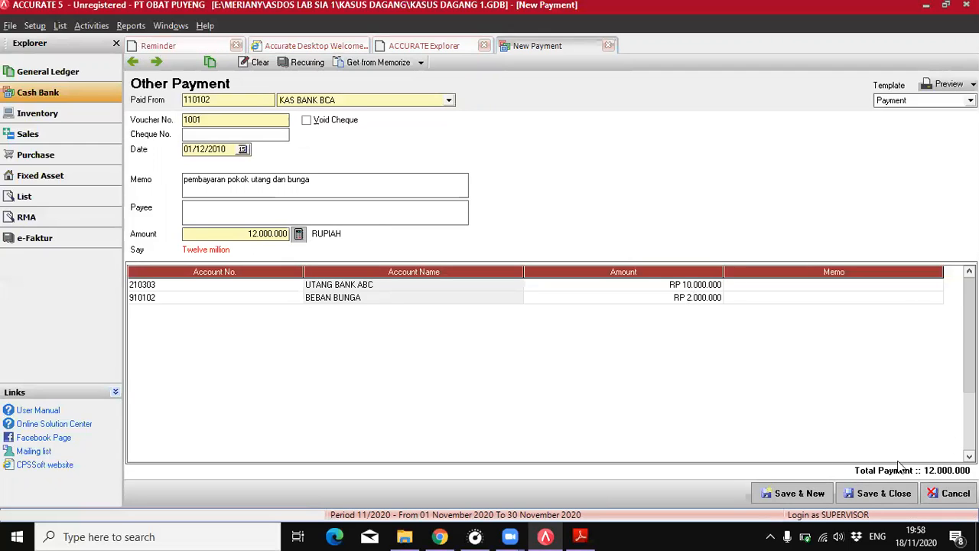
{"action": "left_click", "coordinate": [862, 497]}
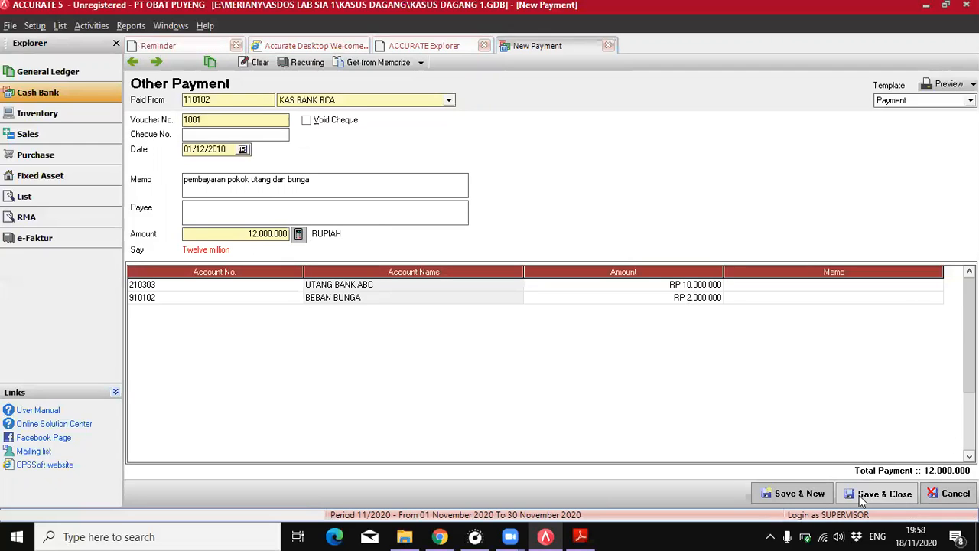
- Return to the PDF module and review the KASUS II journal entry and the sample Other Payment form
{"action": "left_click", "coordinate": [581, 536]}
{"action": "scroll", "coordinate": [509, 396], "scroll_direction": "down", "scroll_amount": 15}
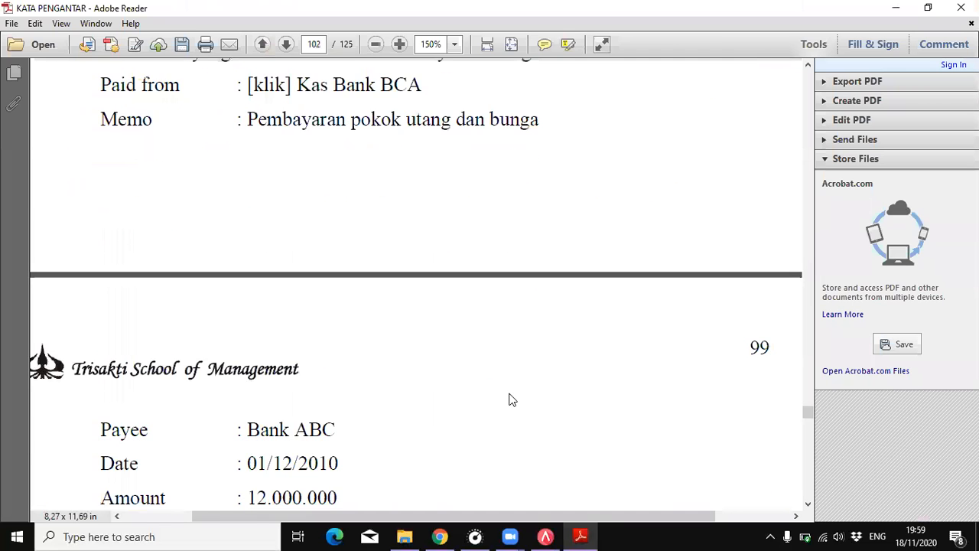
{"action": "scroll", "coordinate": [510, 393], "scroll_direction": "down", "scroll_amount": 2}
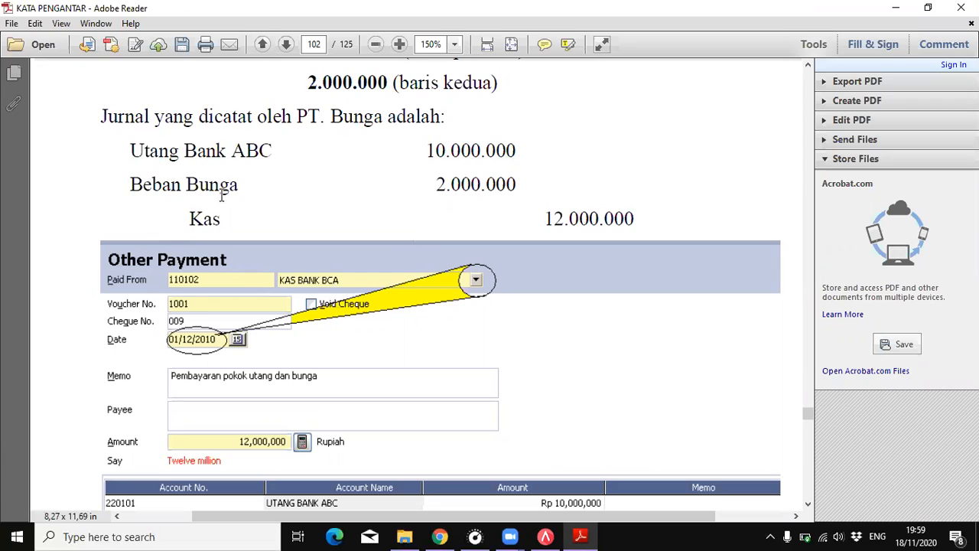
{"action": "scroll", "coordinate": [249, 234], "scroll_direction": "down", "scroll_amount": 2}
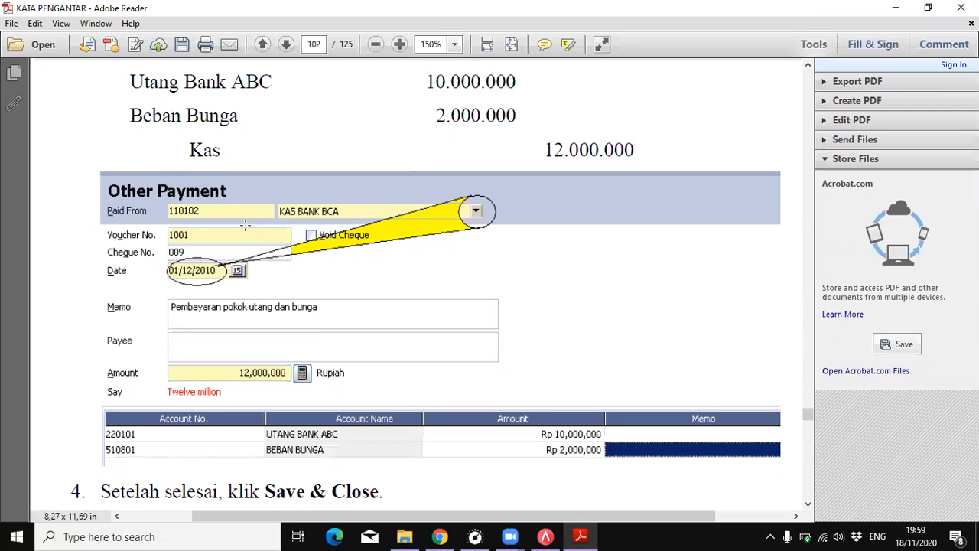
{"action": "scroll", "coordinate": [245, 224], "scroll_direction": "down", "scroll_amount": 2}
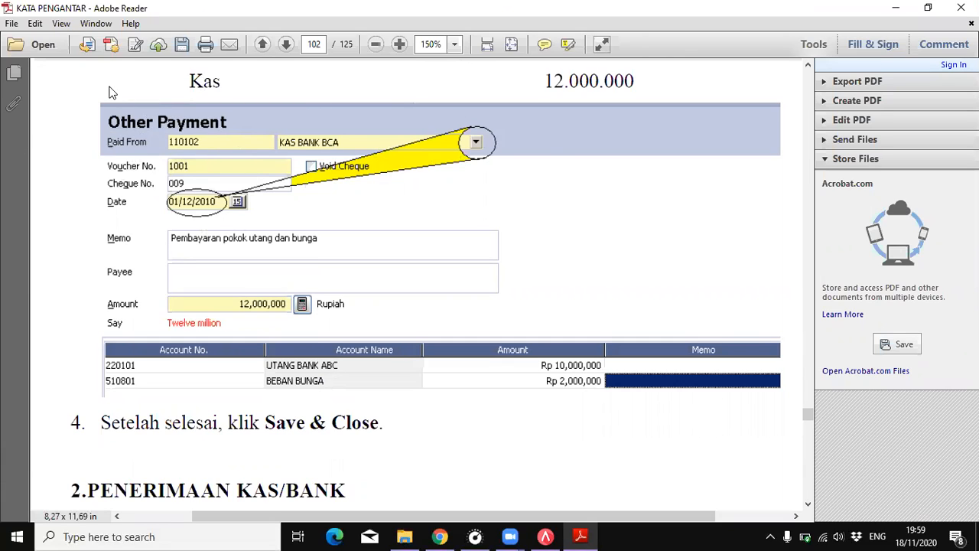
- Read the PENERIMAAN KAS/BANK section, going over its examples of Other Deposit transactions
{"action": "scroll", "coordinate": [384, 237], "scroll_direction": "down", "scroll_amount": 5}
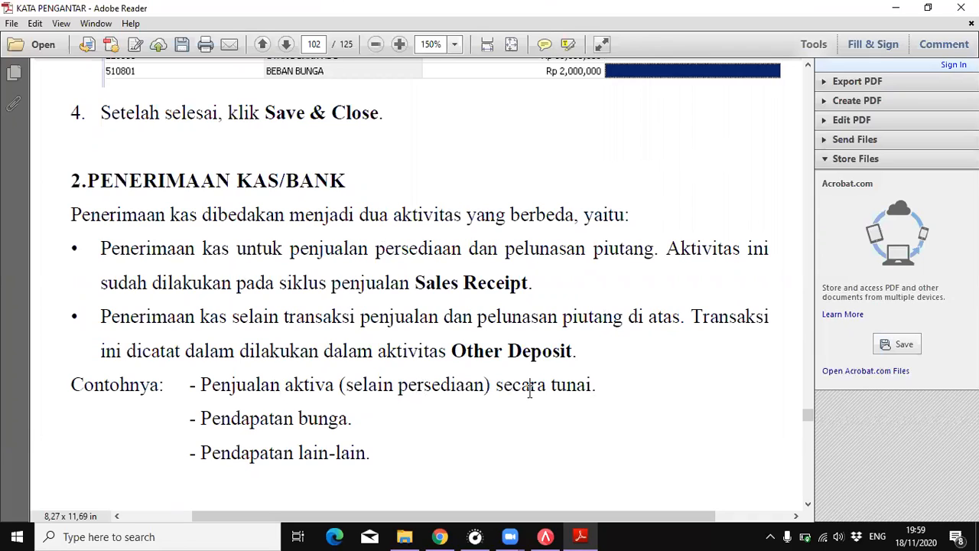
{"action": "left_click_drag", "start_coordinate": [341, 384], "coordinate": [486, 387]}
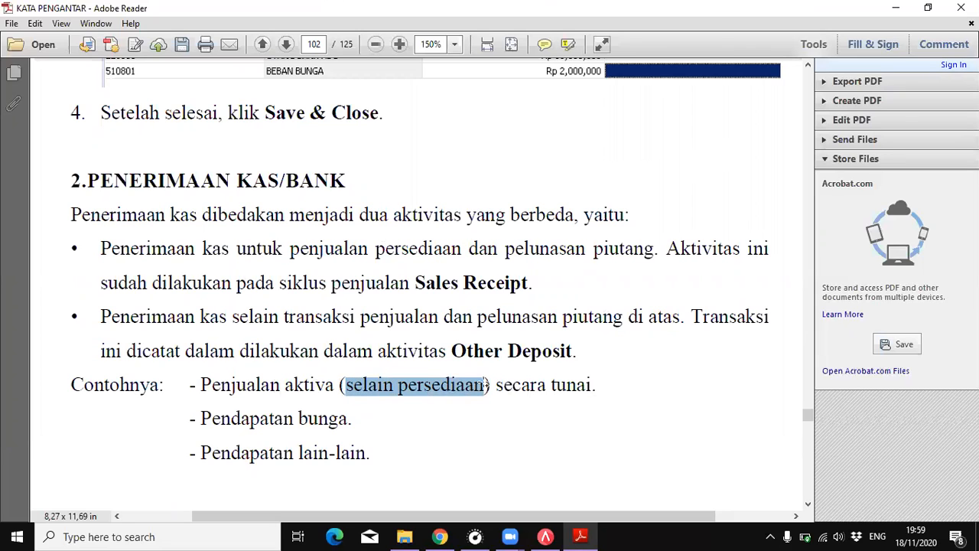
{"action": "scroll", "coordinate": [485, 339], "scroll_direction": "down", "scroll_amount": 3}
{"action": "left_click_drag", "start_coordinate": [201, 314], "coordinate": [380, 327]}
{"action": "left_click", "coordinate": [325, 318]}
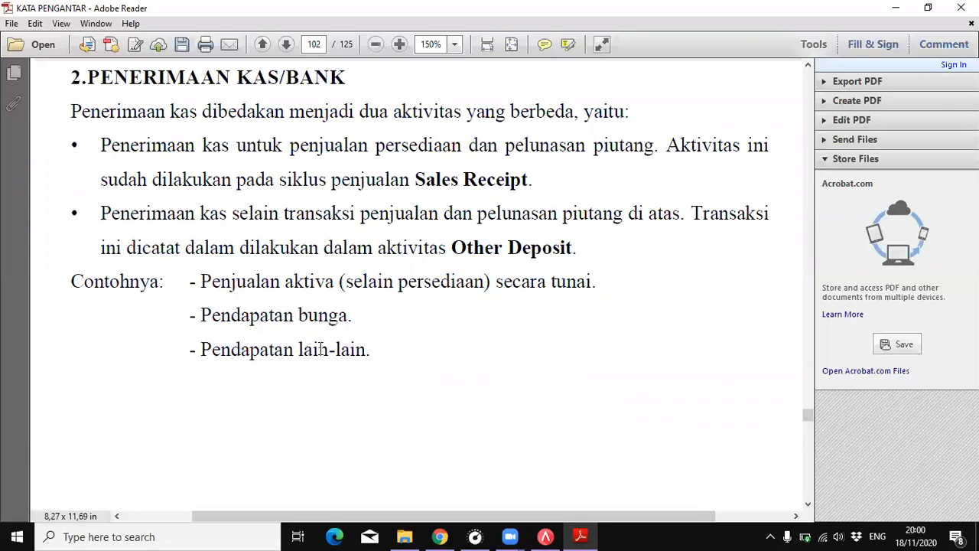
- Highlight "1 Oktober 2010" and "pendapatan bunga" in the interest income case on module page 100
{"action": "scroll", "coordinate": [329, 356], "scroll_direction": "down", "scroll_amount": 12}
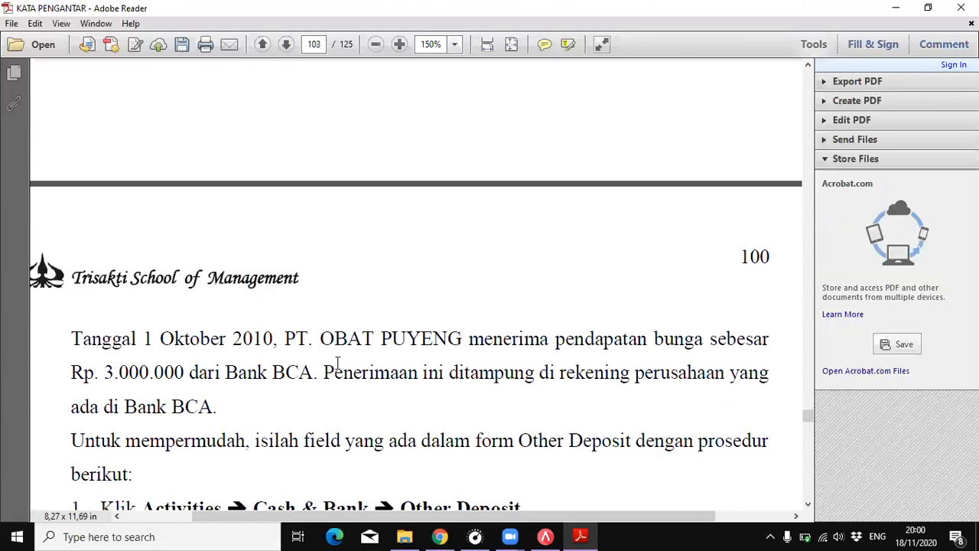
{"action": "scroll", "coordinate": [346, 367], "scroll_direction": "down", "scroll_amount": 2}
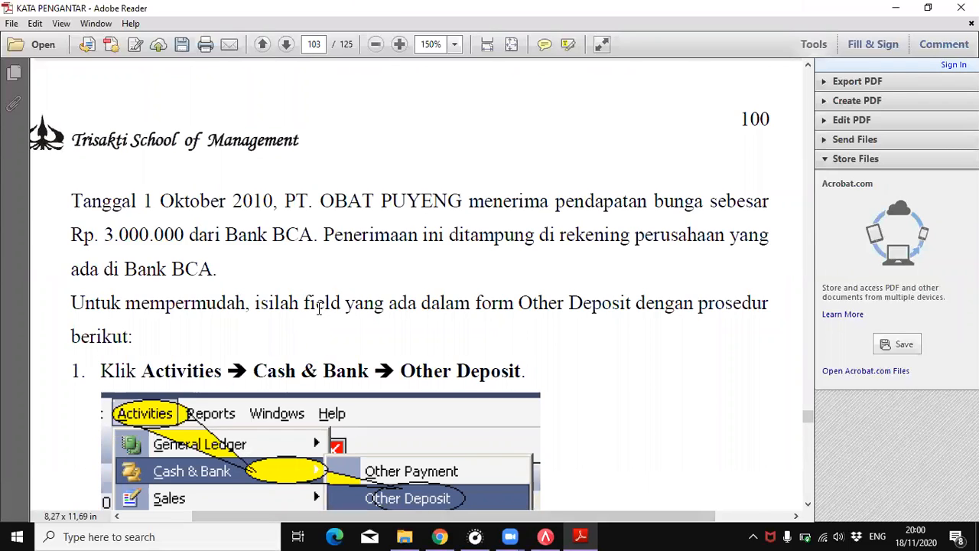
{"action": "left_click_drag", "start_coordinate": [142, 207], "coordinate": [273, 204]}
{"action": "left_click", "coordinate": [559, 54]}
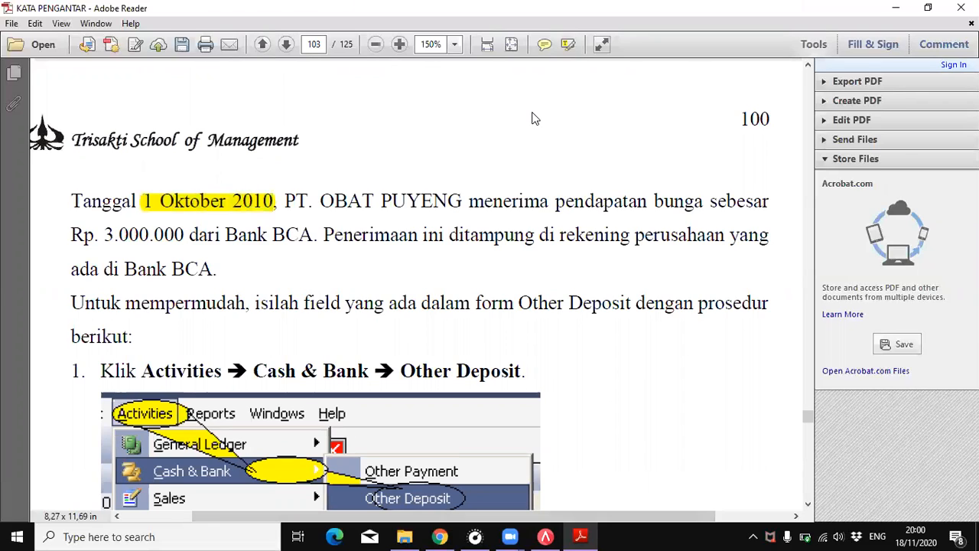
{"action": "left_click_drag", "start_coordinate": [555, 205], "coordinate": [703, 203]}
{"action": "left_click", "coordinate": [566, 45]}
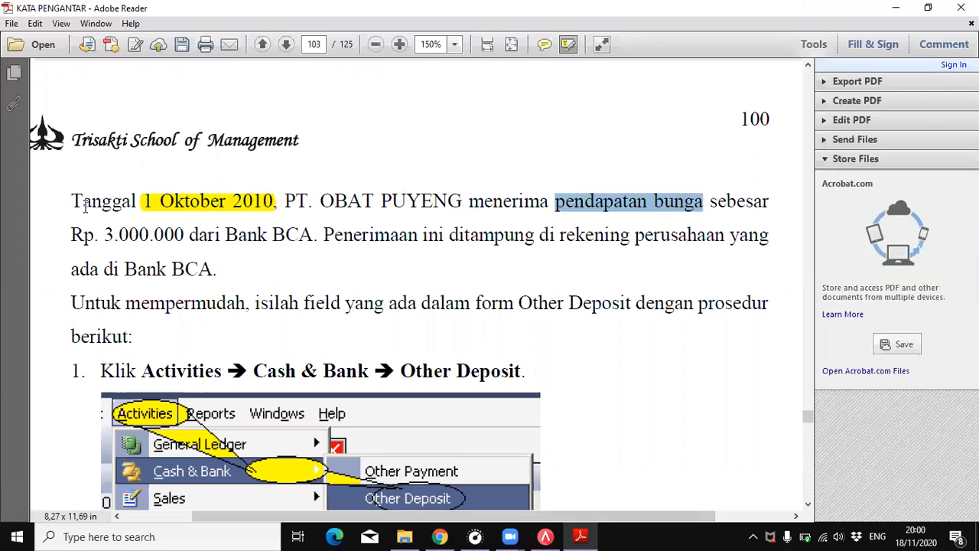
- Highlight "Rp. 3.000.000" and the first "Bank BCA" in the interest income case paragraph
{"action": "left_click_drag", "start_coordinate": [71, 235], "coordinate": [184, 236]}
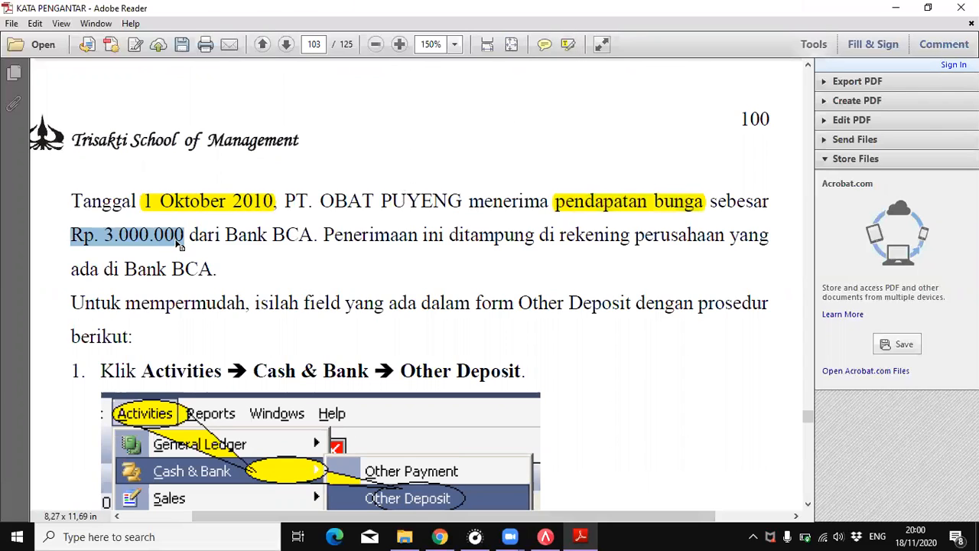
{"action": "left_click", "coordinate": [566, 44]}
{"action": "left_click_drag", "start_coordinate": [302, 239], "coordinate": [314, 236]}
{"action": "left_click", "coordinate": [567, 44]}
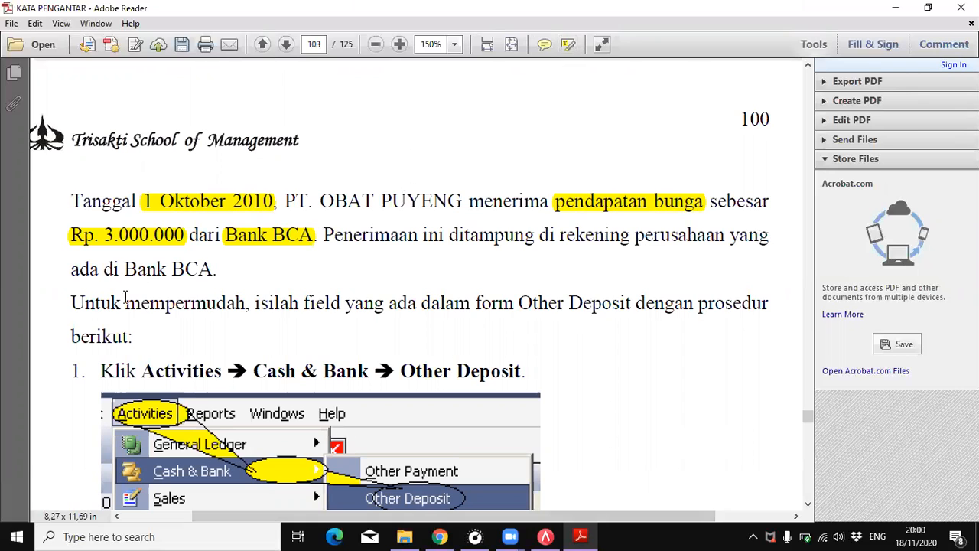
- Switch to ACCURATE, start a new Other Deposit, and choose KAS BANK BCA as the account to deposit to
{"action": "scroll", "coordinate": [256, 287], "scroll_direction": "down", "scroll_amount": 3}
{"action": "scroll", "coordinate": [352, 346], "scroll_direction": "up", "scroll_amount": 4}
{"action": "scroll", "coordinate": [352, 346], "scroll_direction": "down", "scroll_amount": 2}
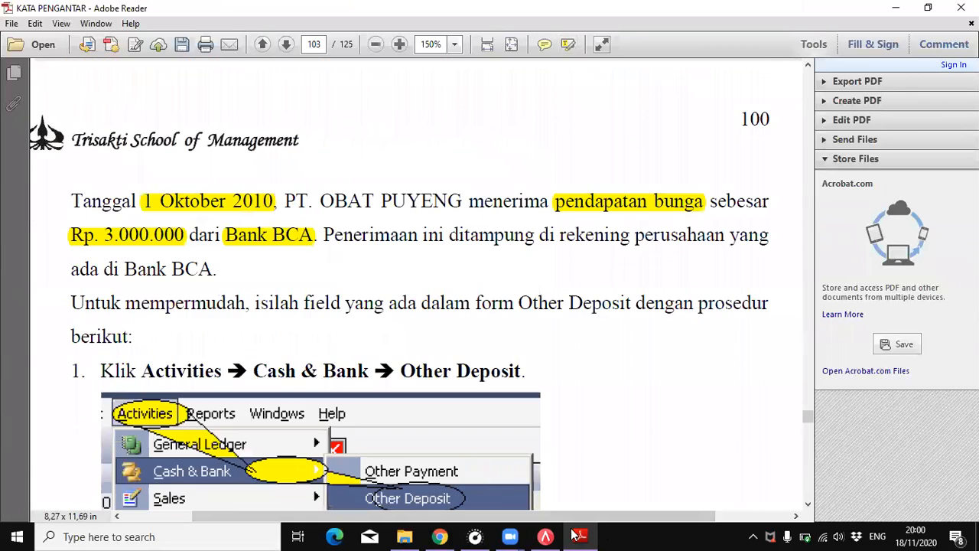
{"action": "key", "text": "alt+Tab"}
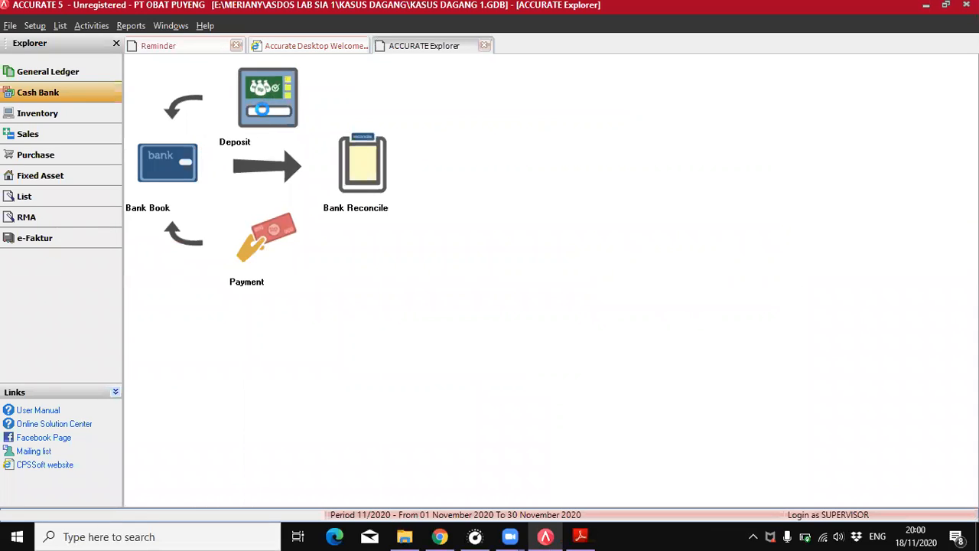
{"action": "left_click", "coordinate": [267, 111]}
{"action": "left_click", "coordinate": [335, 100]}
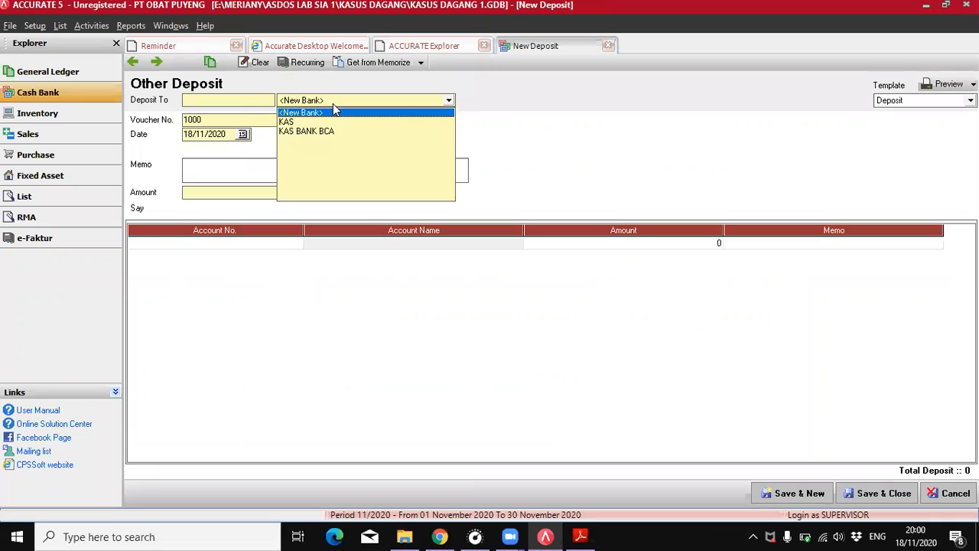
{"action": "left_click", "coordinate": [306, 131]}
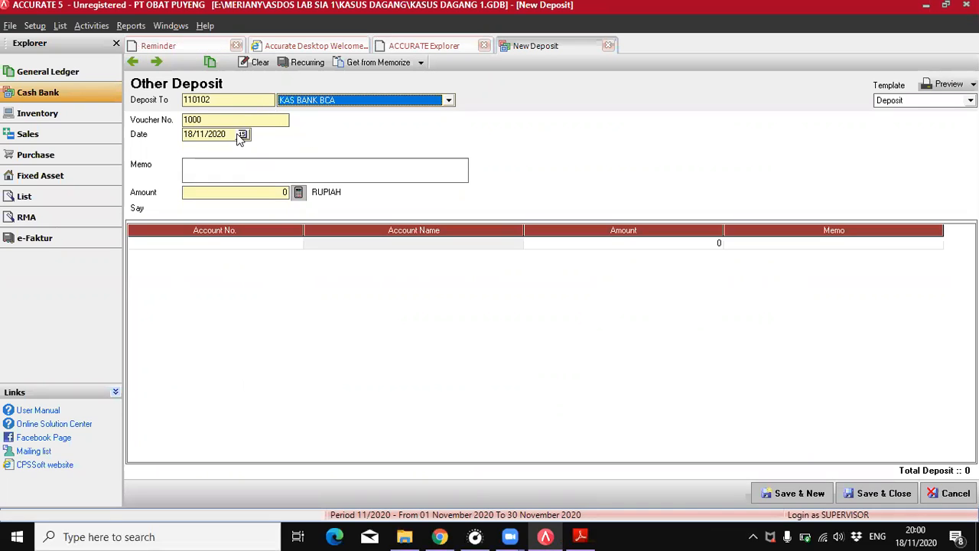
- Set the deposit date to 10/10/2010 and enter the memo "menerima pendapatan bunga"
{"action": "left_click", "coordinate": [575, 535]}
{"action": "key", "text": "alt+Tab"}
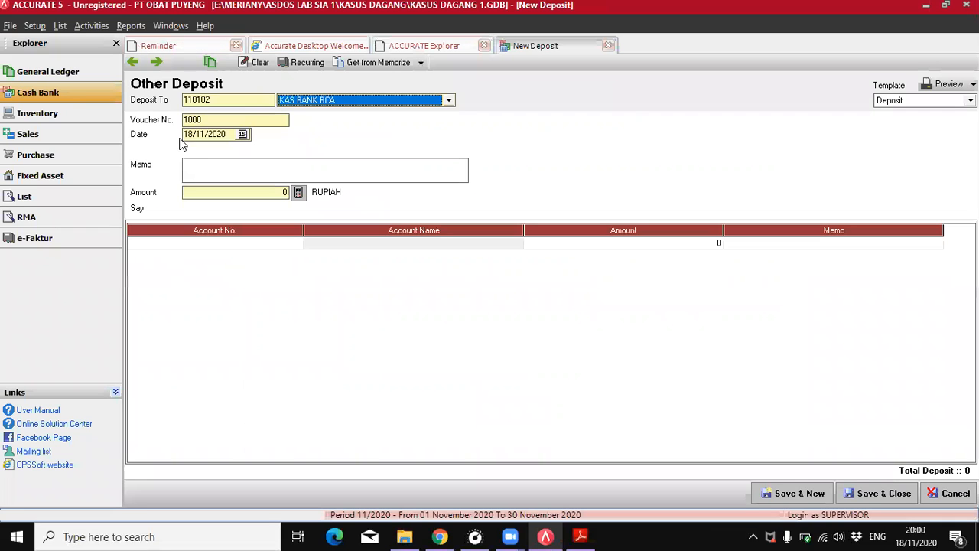
{"action": "left_click", "coordinate": [183, 133]}
{"action": "type", "text": "11/0"}
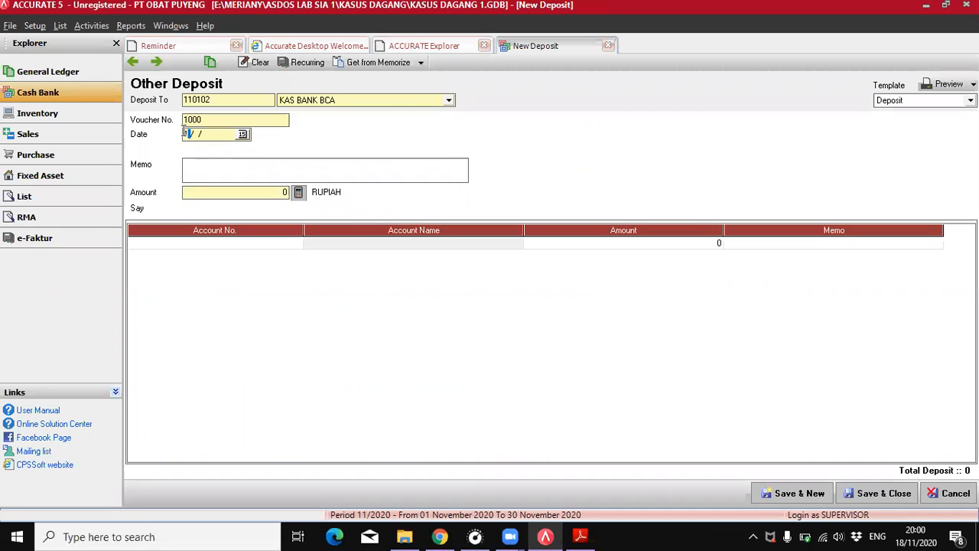
{"action": "type", "text": "2/20"}
{"action": "type", "text": "10"}
{"action": "key", "text": "BackSpace"}
{"action": "key", "text": "BackSpace"}
{"action": "type", "text": "018"}
{"action": "key", "text": "BackSpace"}
{"action": "type", "text": "0"}
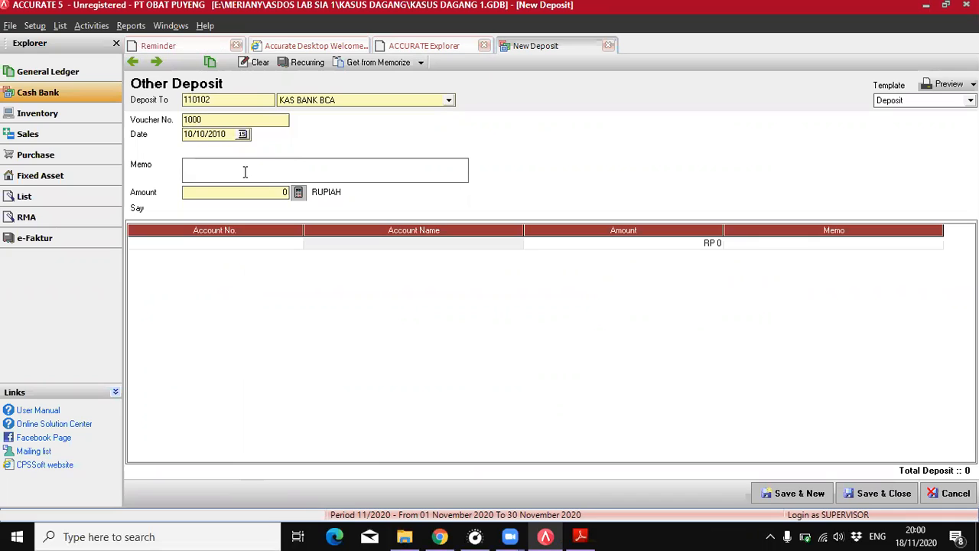
{"action": "type", "text": "menerima pendapatan b"}
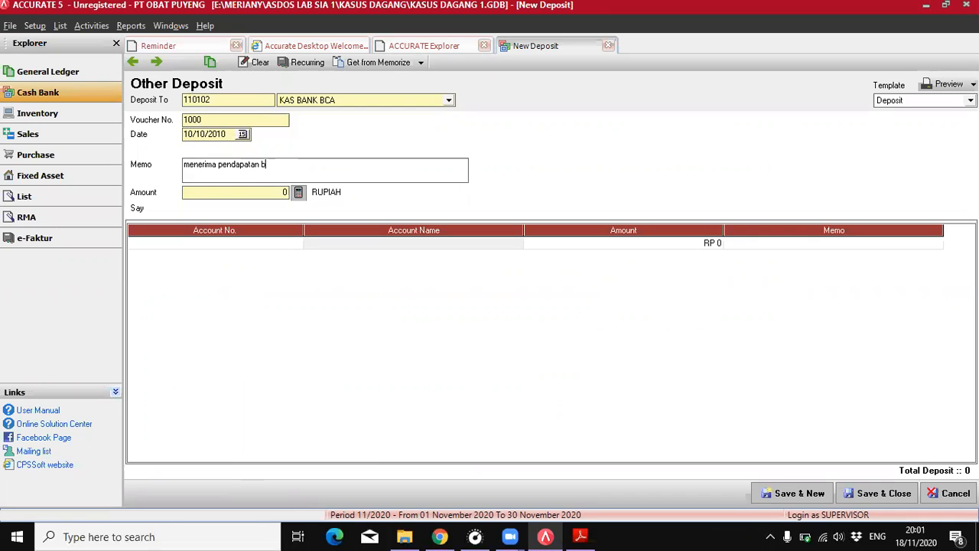
{"action": "type", "text": "unga"}
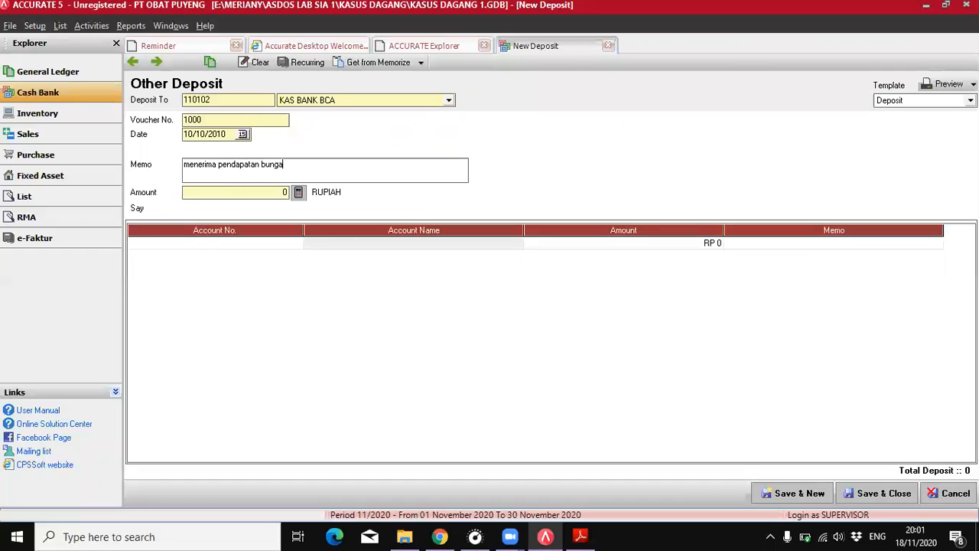
- Add account 810101 PENDAPATAN LAIN-LAIN to the deposit's first line, checking the module's sample form for the account to use
{"action": "left_click", "coordinate": [272, 245]}
{"action": "left_click", "coordinate": [296, 242]}
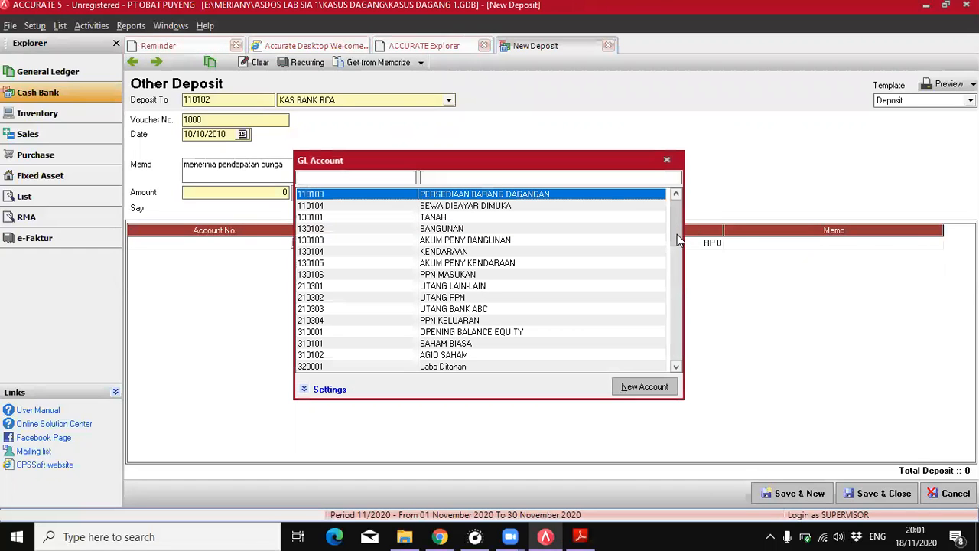
{"action": "left_click_drag", "start_coordinate": [677, 234], "coordinate": [676, 336]}
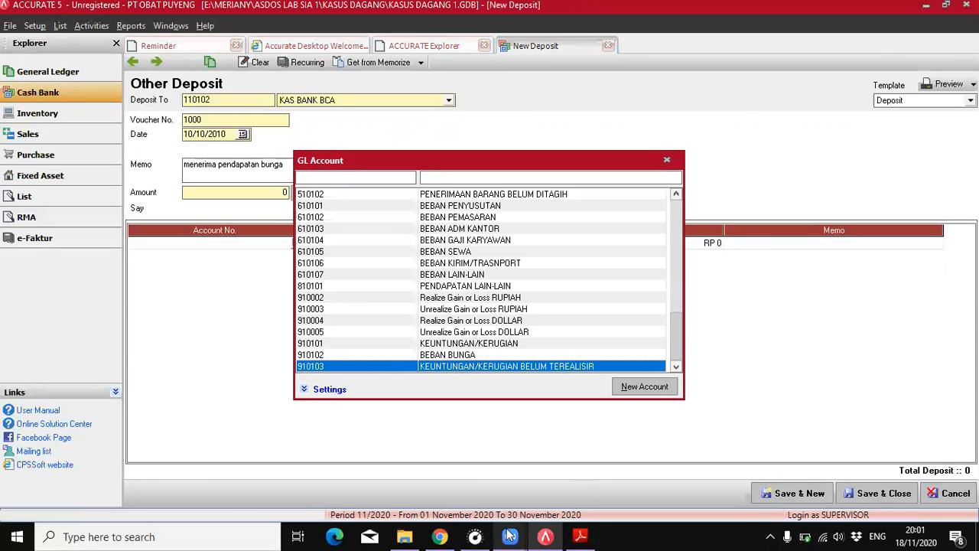
{"action": "left_click", "coordinate": [581, 535]}
{"action": "scroll", "coordinate": [511, 345], "scroll_direction": "down", "scroll_amount": 10}
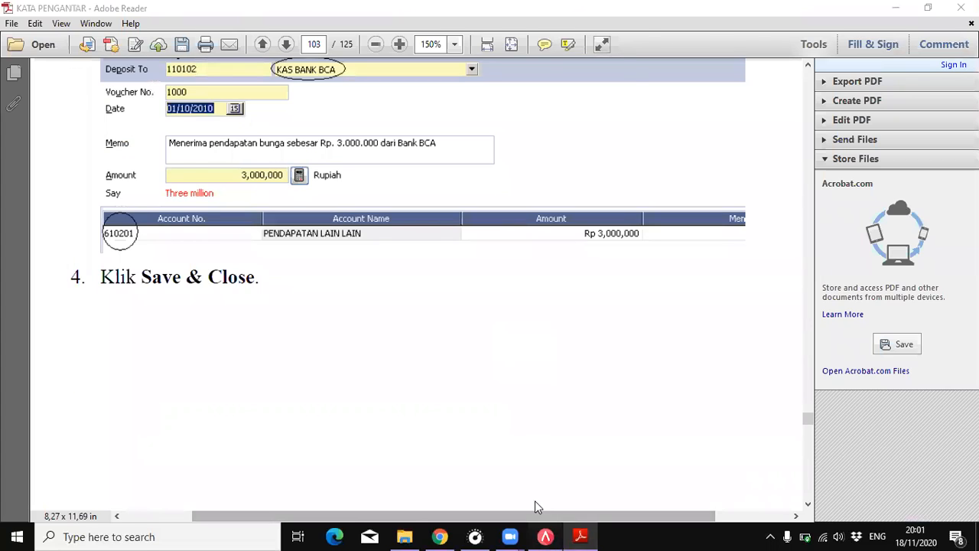
{"action": "left_click", "coordinate": [545, 535]}
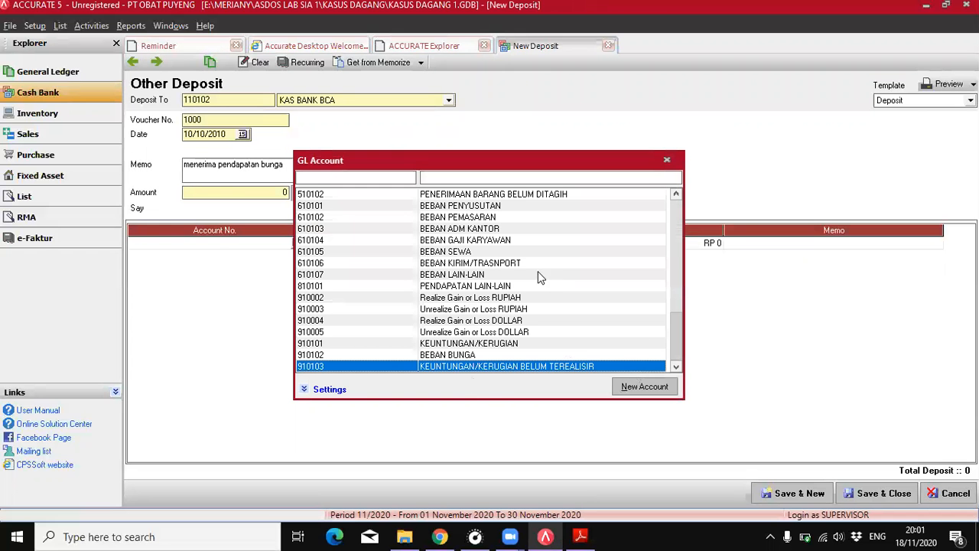
{"action": "left_click", "coordinate": [476, 287]}
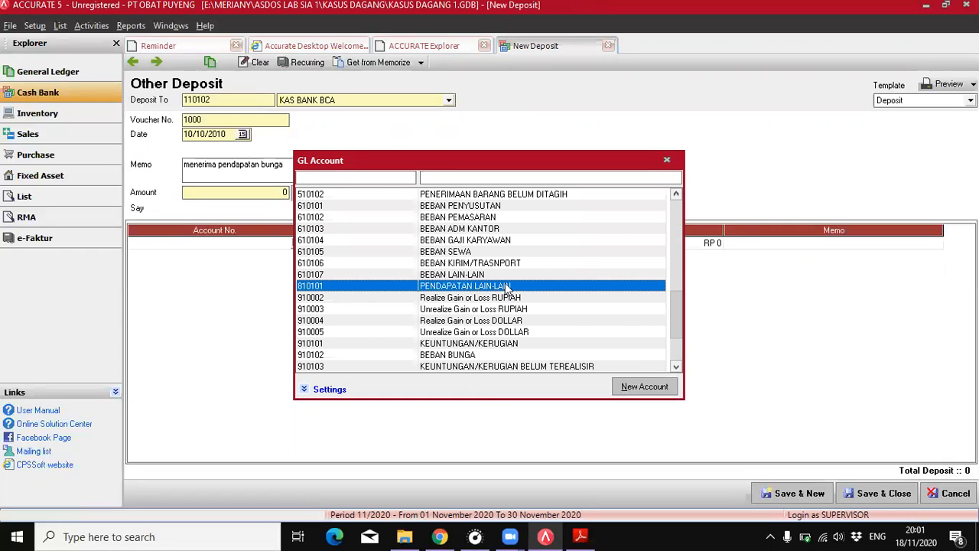
{"action": "double_click", "coordinate": [509, 286]}
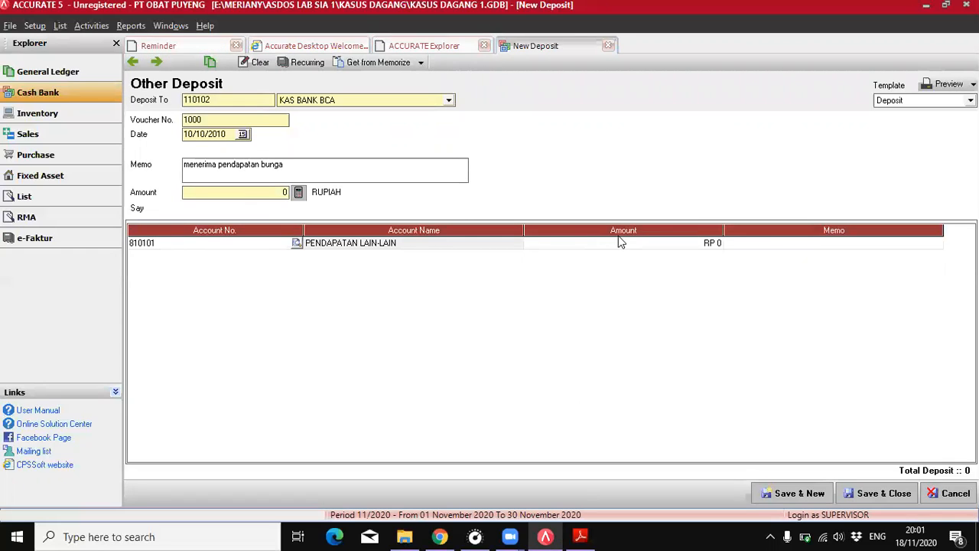
- Enter 3000000 as the line amount, calculate the deposit's total amount from it, and save the deposit with a new blank form following
{"action": "left_click", "coordinate": [616, 244]}
{"action": "type", "text": "3000000"}
{"action": "key", "text": "Tab"}
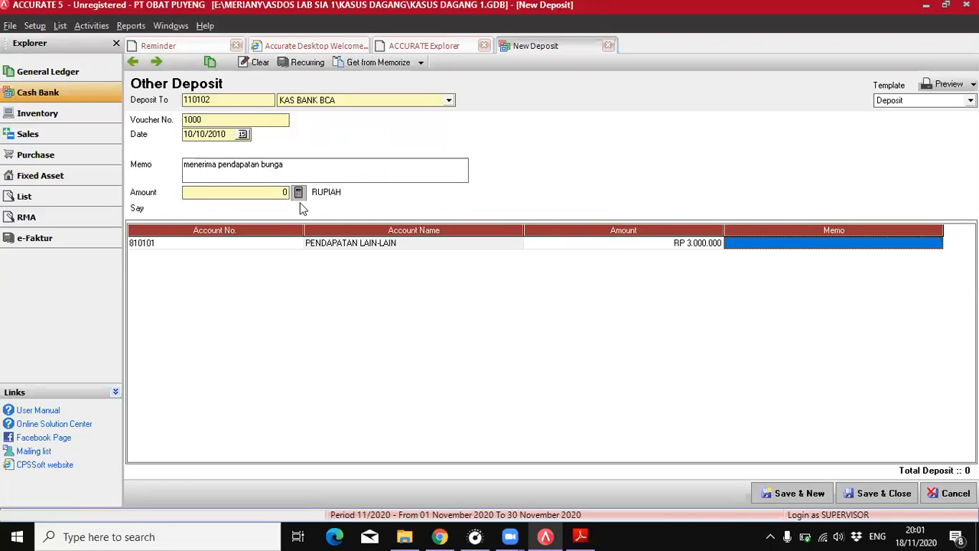
{"action": "left_click", "coordinate": [298, 195]}
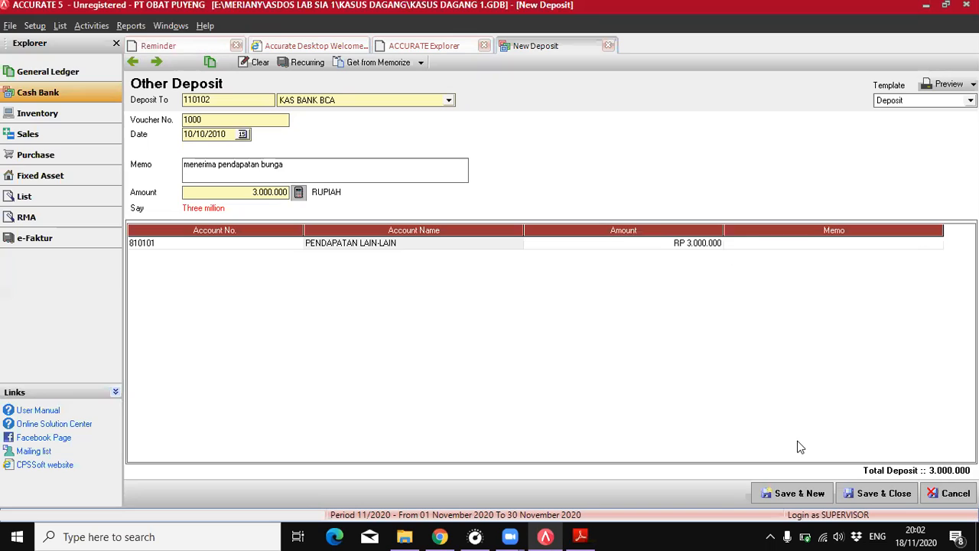
{"action": "left_click", "coordinate": [799, 494]}
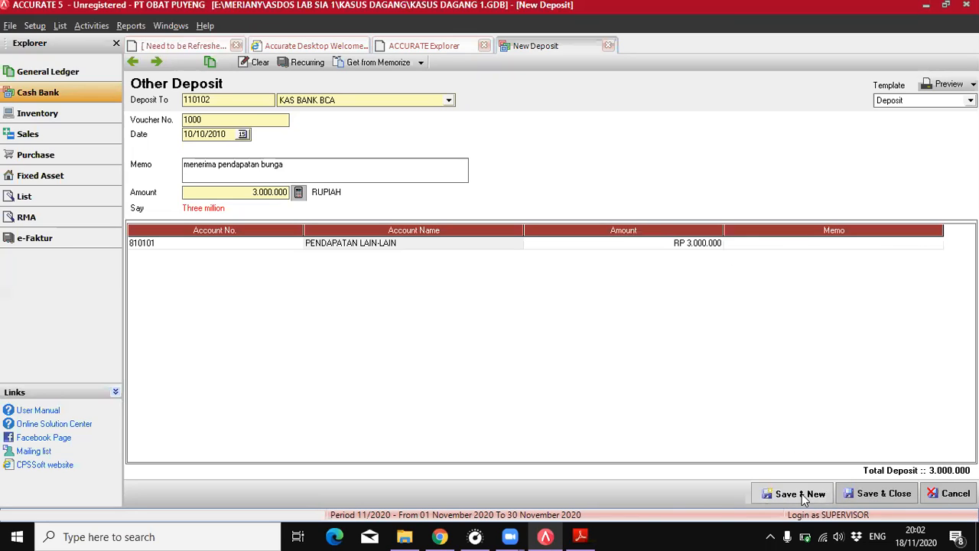
- Check the Other Deposit journal entry and sample form in the PDF module, and return to the Cash Bank overview in ACCURATE
{"action": "left_click", "coordinate": [581, 536]}
{"action": "scroll", "coordinate": [517, 415], "scroll_direction": "up", "scroll_amount": 3}
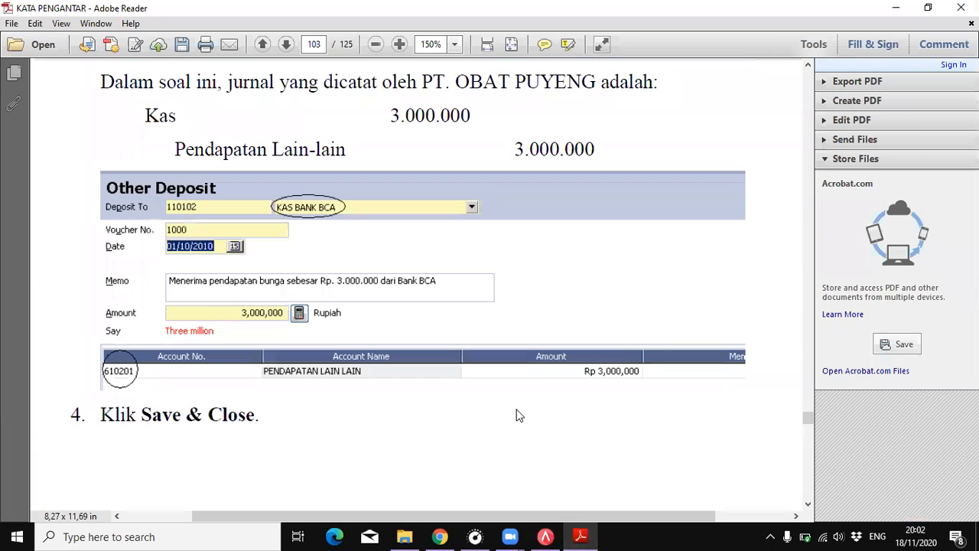
{"action": "scroll", "coordinate": [520, 419], "scroll_direction": "down", "scroll_amount": 9}
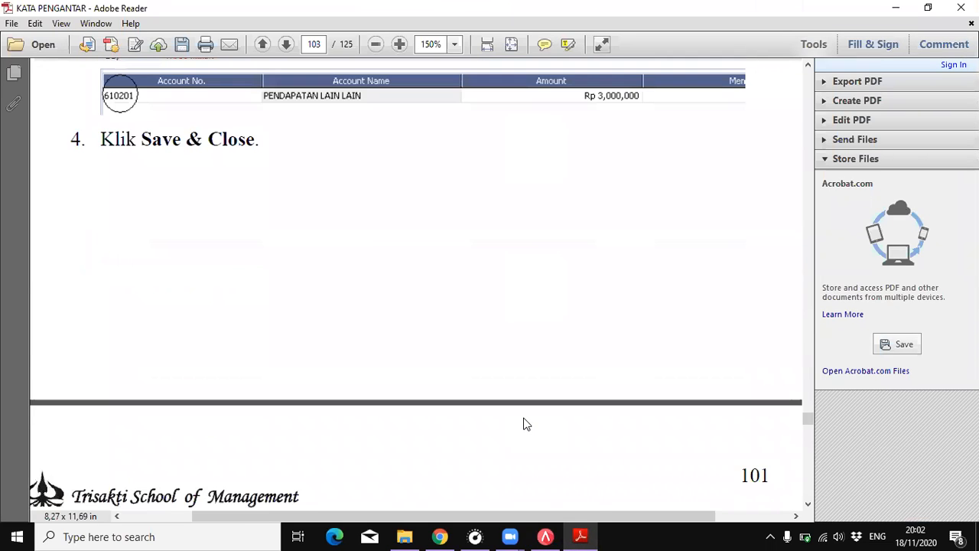
{"action": "scroll", "coordinate": [524, 423], "scroll_direction": "down", "scroll_amount": 3}
{"action": "scroll", "coordinate": [531, 417], "scroll_direction": "up", "scroll_amount": 10}
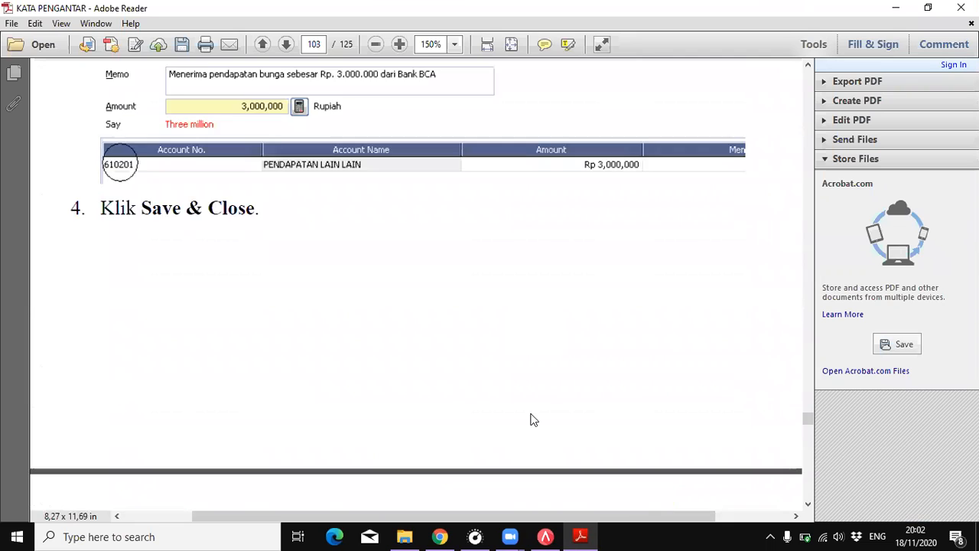
{"action": "left_click", "coordinate": [546, 536]}
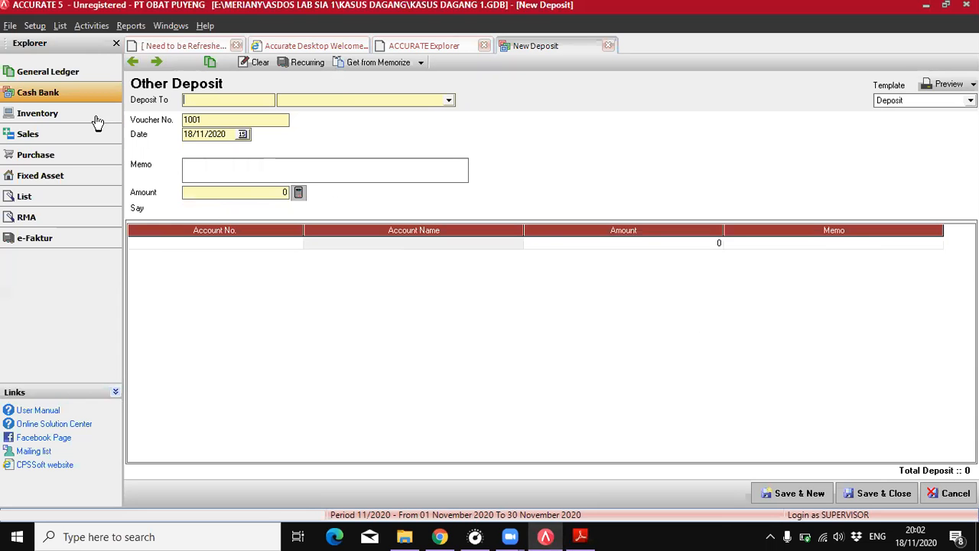
{"action": "left_click", "coordinate": [85, 93]}
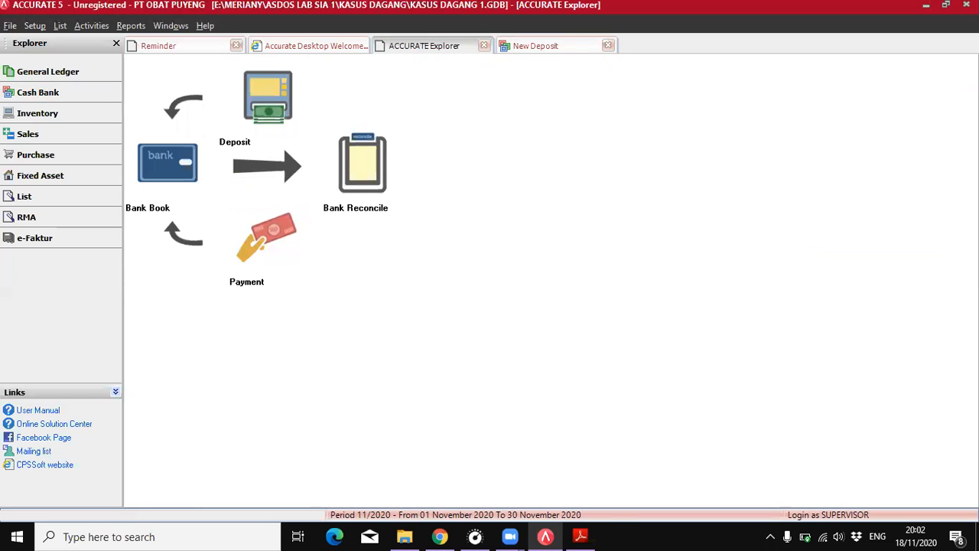
- Switch to the PDF module and read the BAB XIII introduction on fixed assets, focusing on when Period End may be performed
{"action": "left_click", "coordinate": [580, 536]}
{"action": "scroll", "coordinate": [495, 294], "scroll_direction": "down", "scroll_amount": 10}
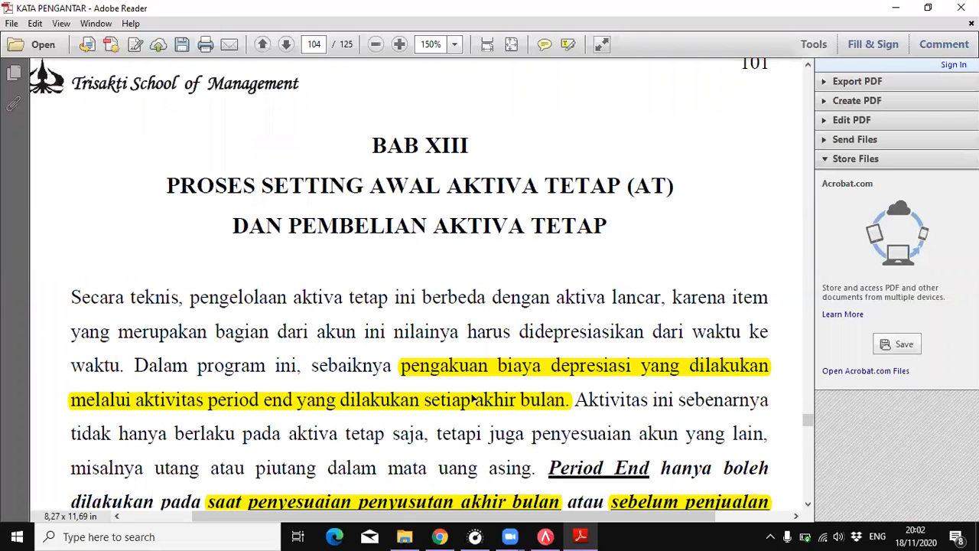
{"action": "scroll", "coordinate": [472, 398], "scroll_direction": "down", "scroll_amount": 3}
{"action": "scroll", "coordinate": [472, 399], "scroll_direction": "down", "scroll_amount": 1}
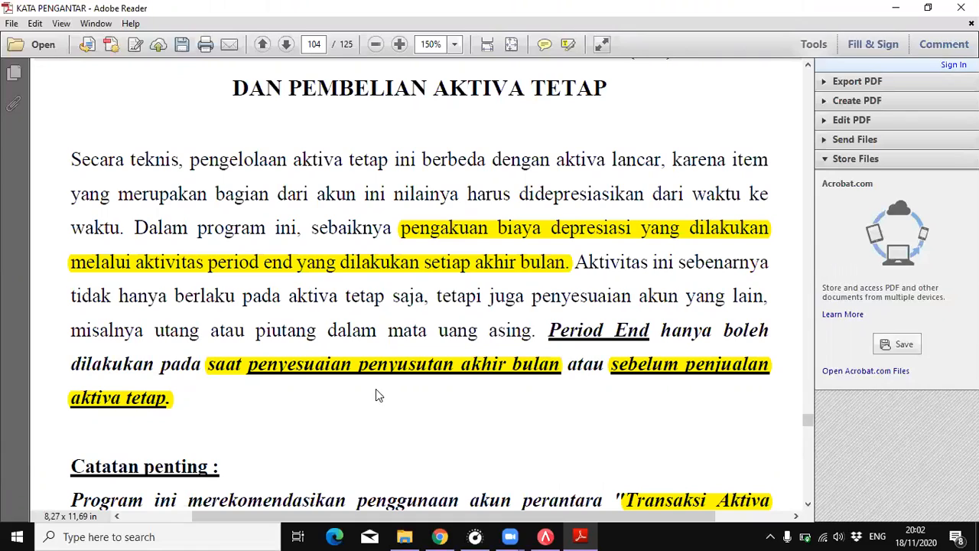
{"action": "left_click_drag", "start_coordinate": [547, 331], "coordinate": [616, 334]}
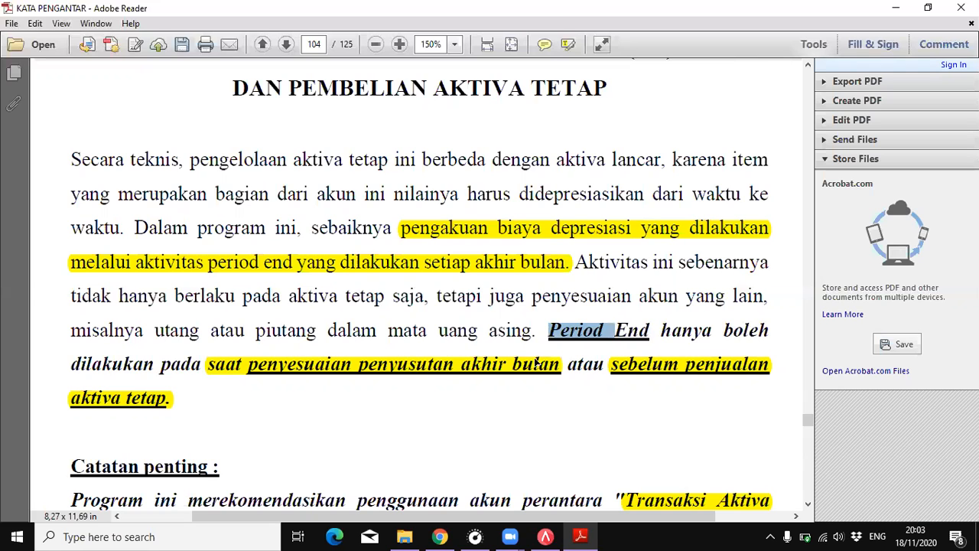
{"action": "left_click", "coordinate": [616, 367]}
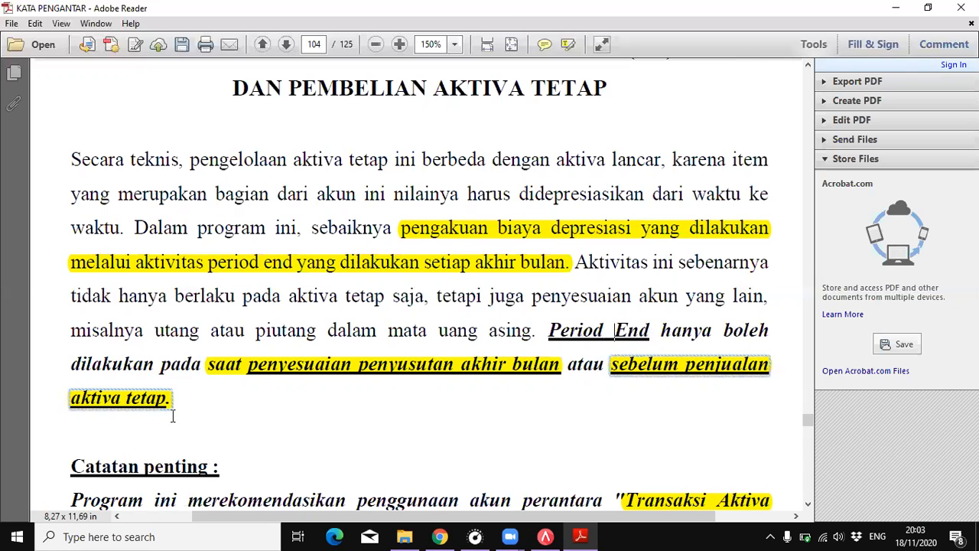
- Read the "Catatan penting" note on the intermediary account "Transaksi Aktiva Tetap" and examine its sample account form
{"action": "scroll", "coordinate": [205, 404], "scroll_direction": "down", "scroll_amount": 6}
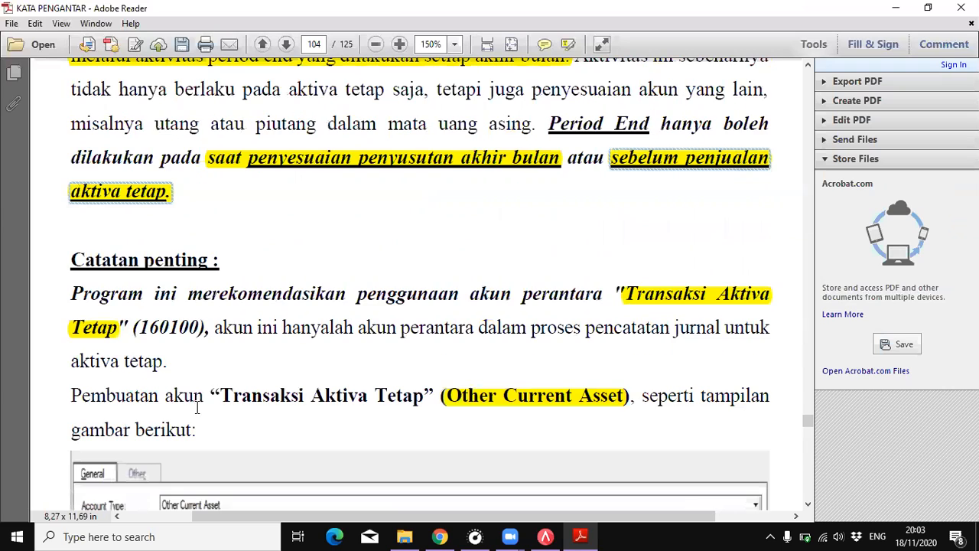
{"action": "scroll", "coordinate": [218, 383], "scroll_direction": "down", "scroll_amount": 1}
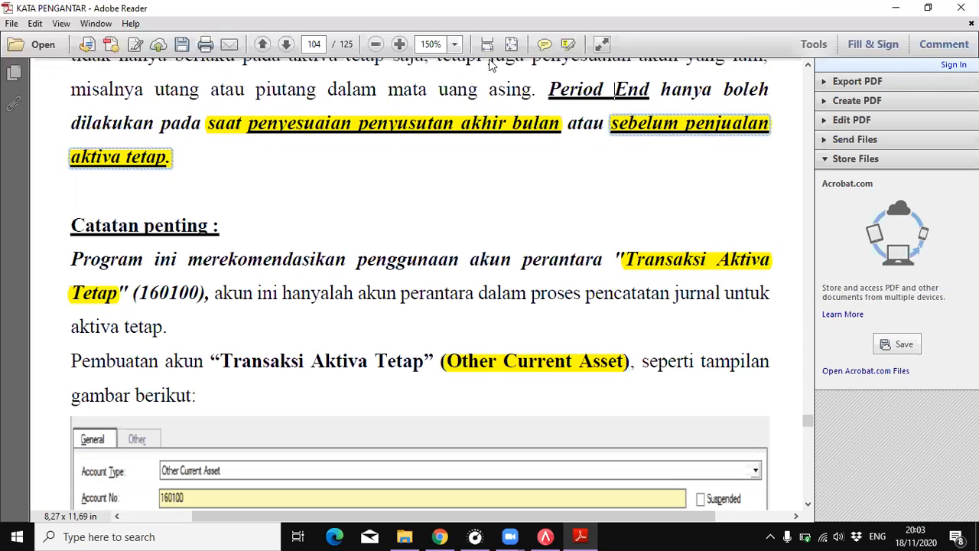
{"action": "left_click_drag", "start_coordinate": [221, 361], "coordinate": [440, 359]}
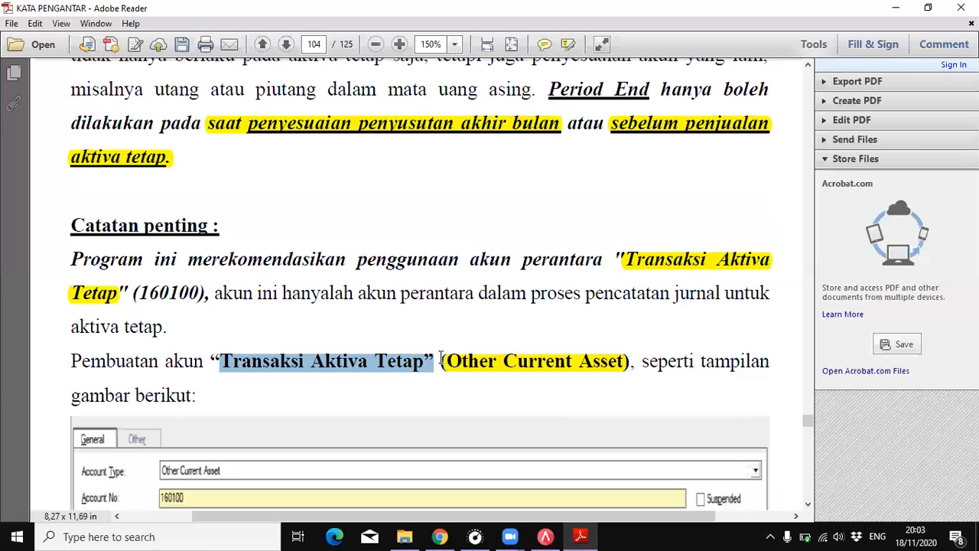
{"action": "left_click", "coordinate": [449, 364]}
{"action": "scroll", "coordinate": [456, 371], "scroll_direction": "down", "scroll_amount": 2}
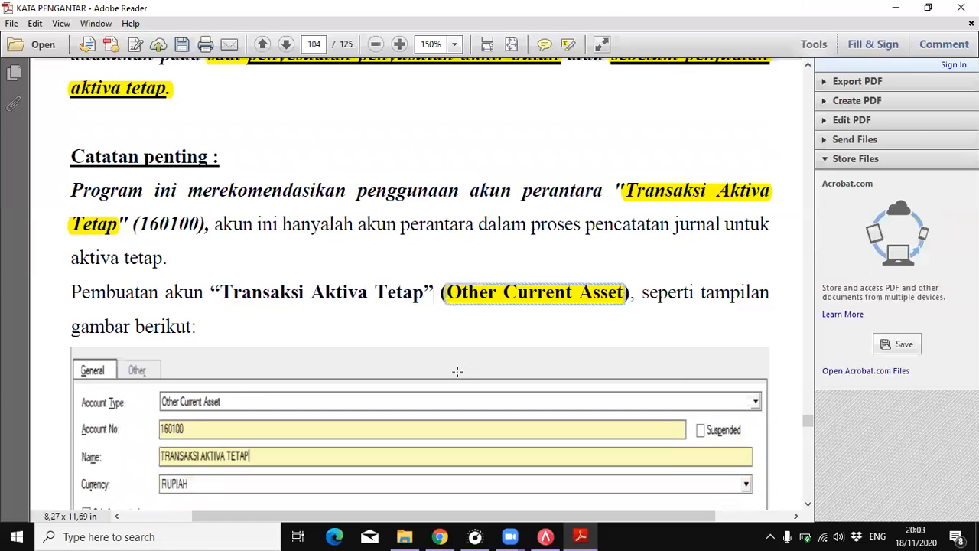
{"action": "scroll", "coordinate": [457, 371], "scroll_direction": "down", "scroll_amount": 2}
{"action": "scroll", "coordinate": [454, 343], "scroll_direction": "down", "scroll_amount": 4}
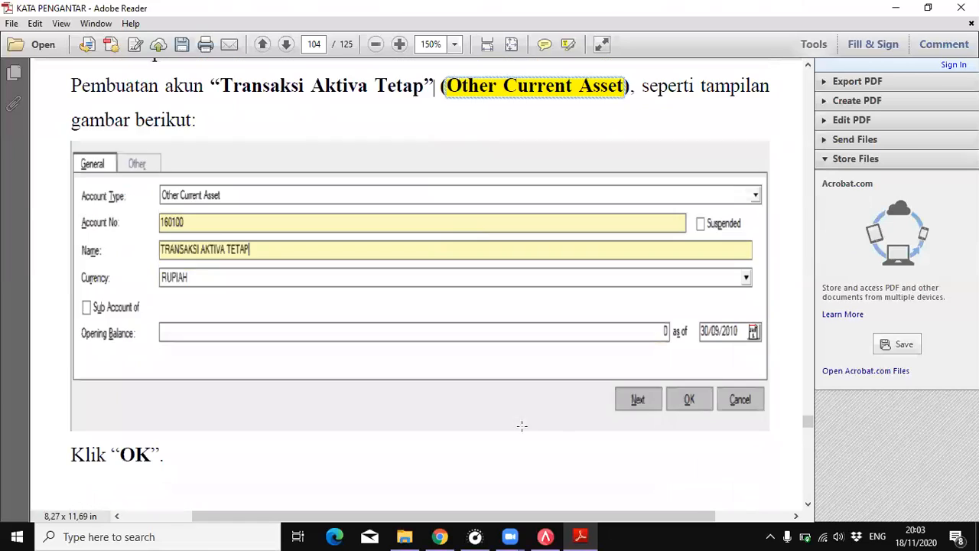
- Switch to ACCURATE and open the Chart of Accounts
{"action": "left_click", "coordinate": [546, 535]}
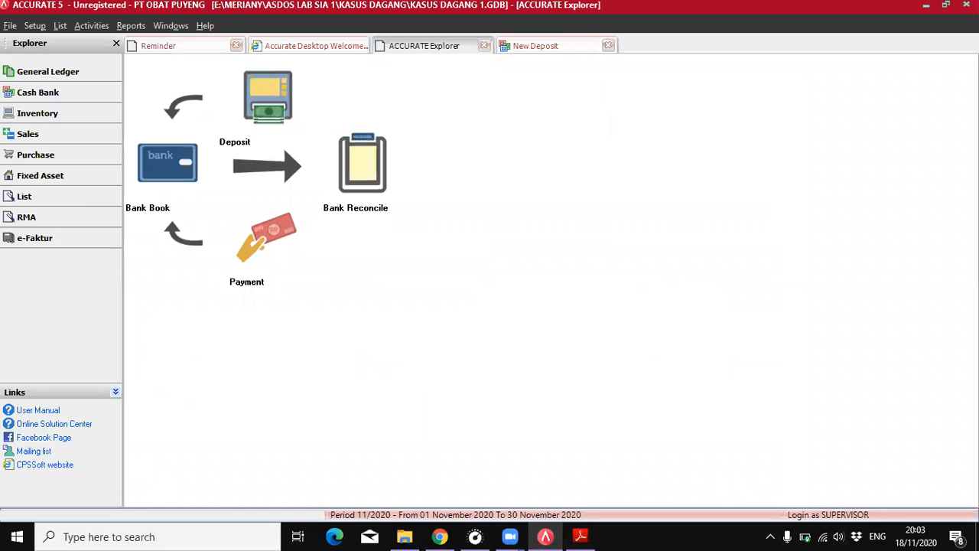
{"action": "left_click", "coordinate": [59, 25]}
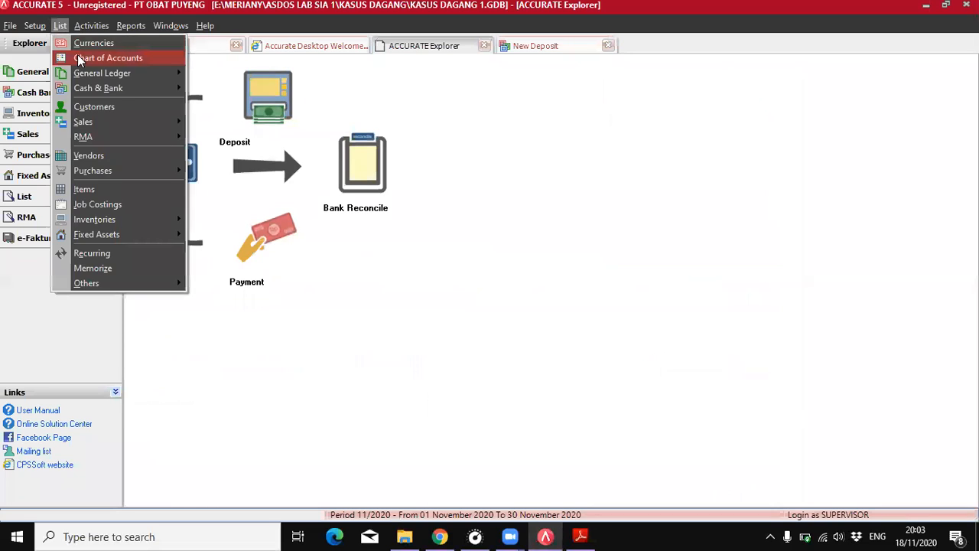
{"action": "left_click", "coordinate": [78, 58]}
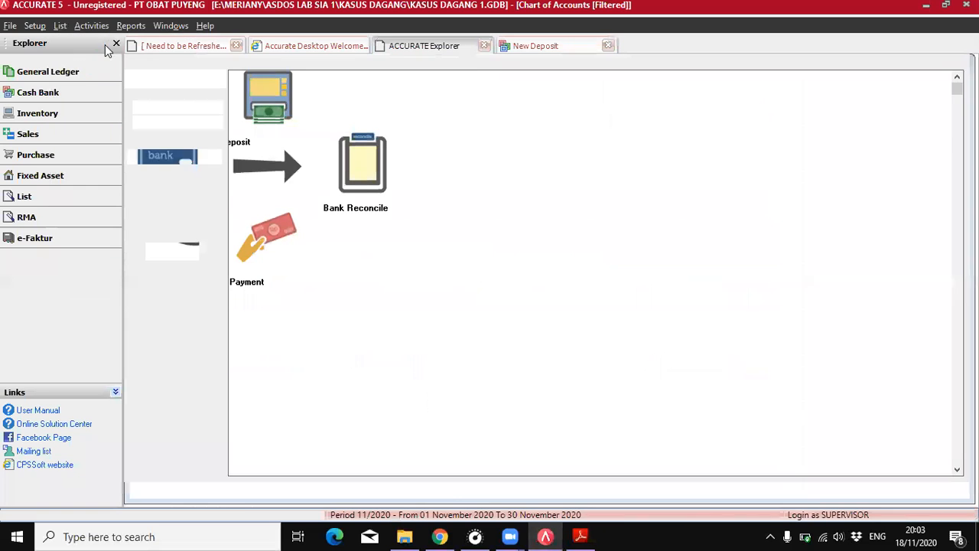
- Start a new account of type Other Current Asset and check its details against the sample form in the PDF module
{"action": "left_click", "coordinate": [149, 62]}
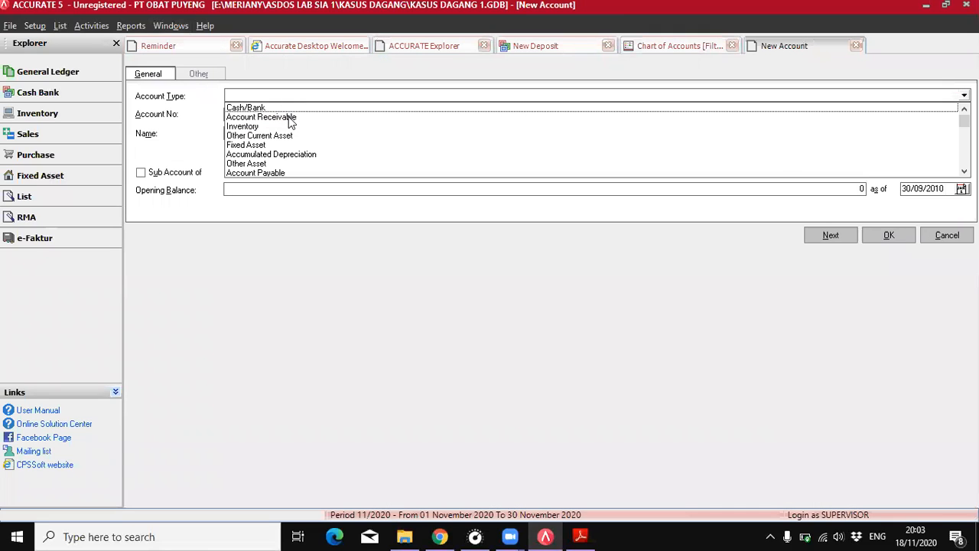
{"action": "left_click", "coordinate": [268, 135]}
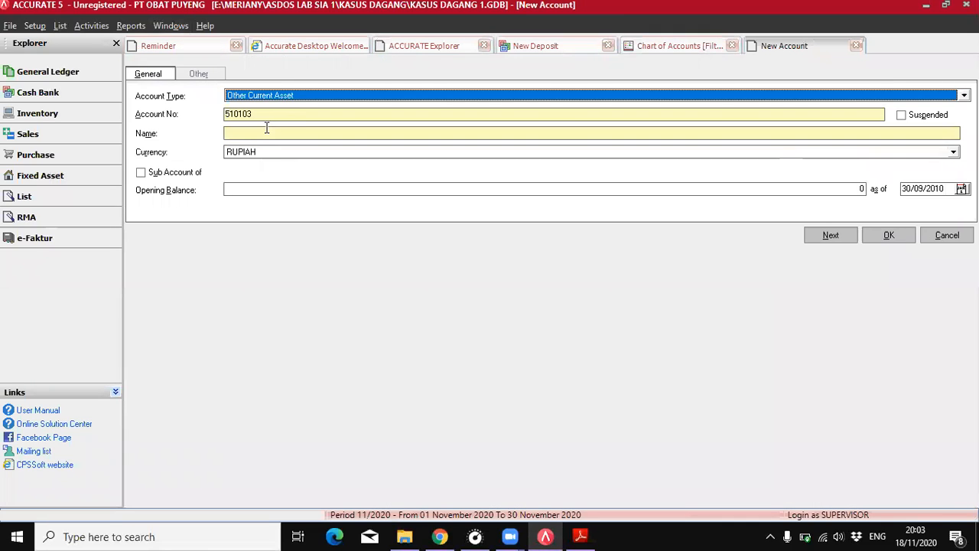
{"action": "left_click", "coordinate": [580, 536]}
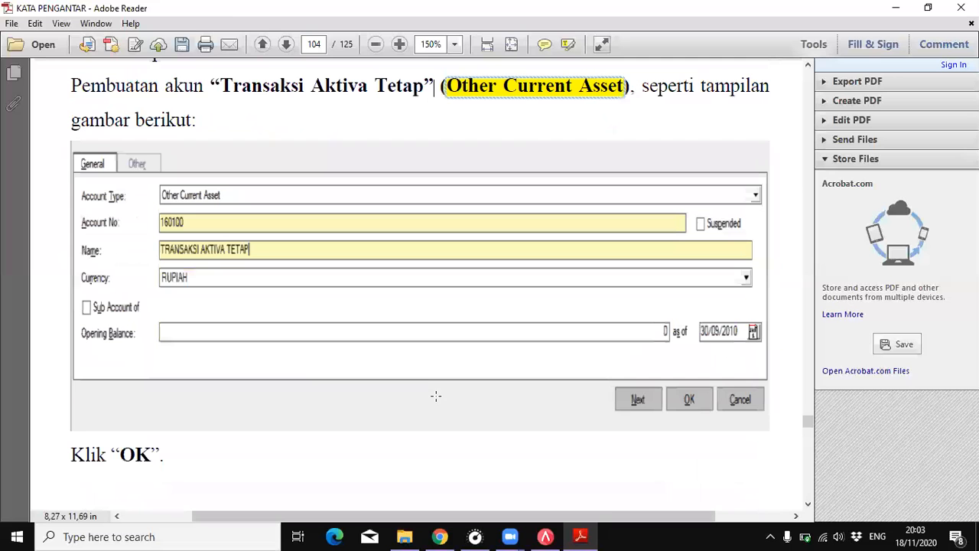
{"action": "left_click", "coordinate": [545, 536]}
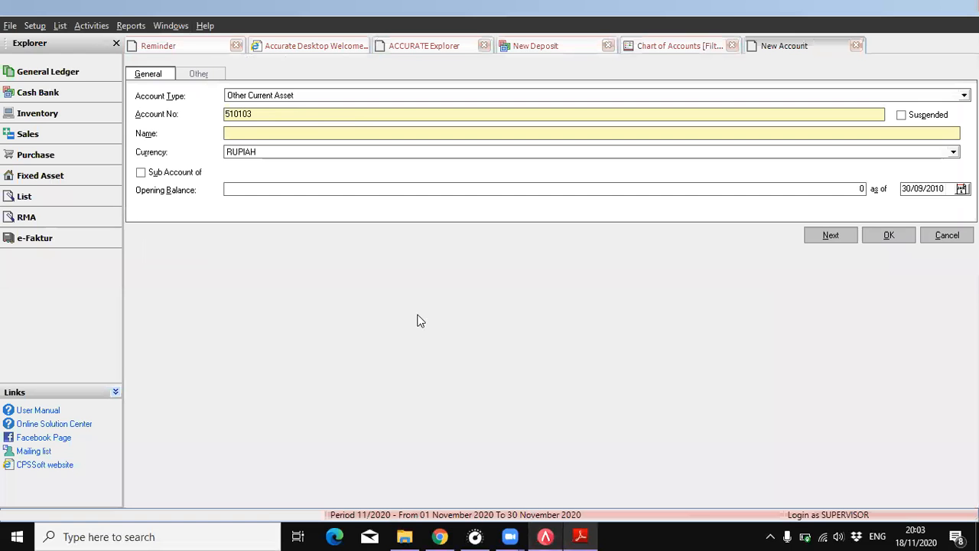
- Set the new account's number to 160100
{"action": "left_click", "coordinate": [354, 119]}
{"action": "key", "text": "BackSpace"}
{"action": "key", "text": "BackSpace"}
{"action": "key", "text": "BackSpace"}
{"action": "key", "text": "BackSpace"}
{"action": "key", "text": "BackSpace"}
{"action": "key", "text": "BackSpace"}
{"action": "type", "text": "160100"}
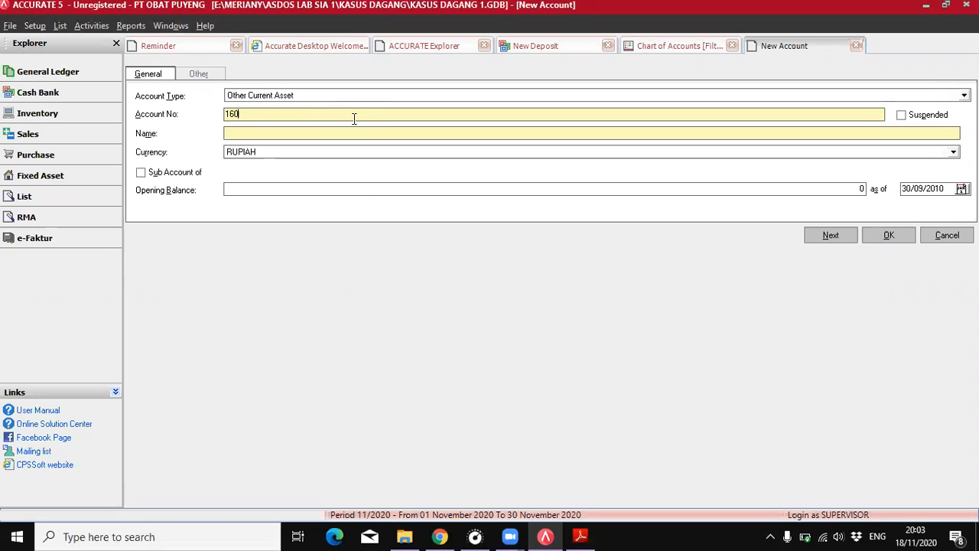
- Name the new account TRANSAKSI AKTIVA TETAP and save it to the Chart of Accounts
{"action": "left_click", "coordinate": [349, 133]}
{"action": "type", "text": "Tr"}
{"action": "key", "text": "BackSpace"}
{"action": "key", "text": "BackSpace"}
{"action": "type", "text": "TRANSAKSI AKTIVA TETAP"}
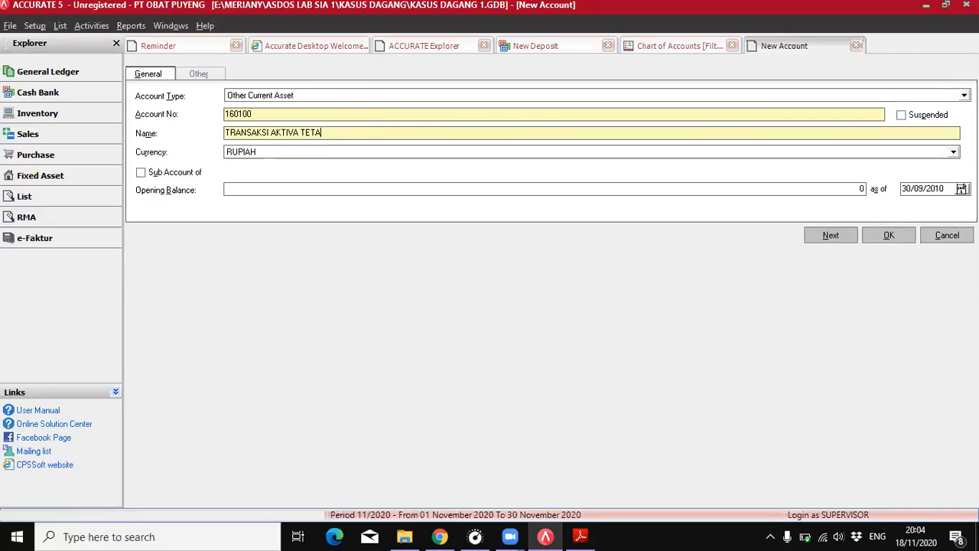
{"action": "left_click", "coordinate": [889, 234]}
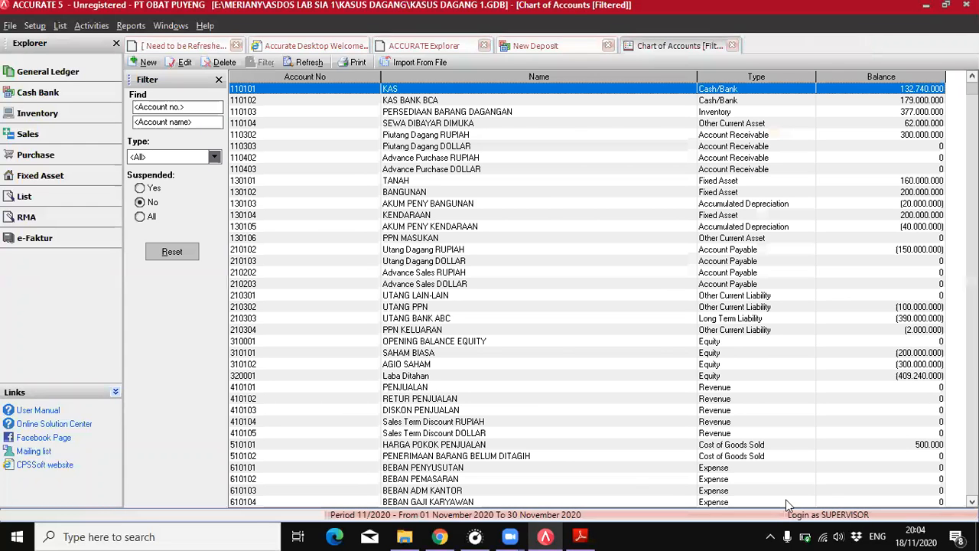
- Switch to the PDF module and read the "Pembelian Secara Tunai" case on the Sonda car purchase and its journal entry
{"action": "left_click", "coordinate": [590, 535]}
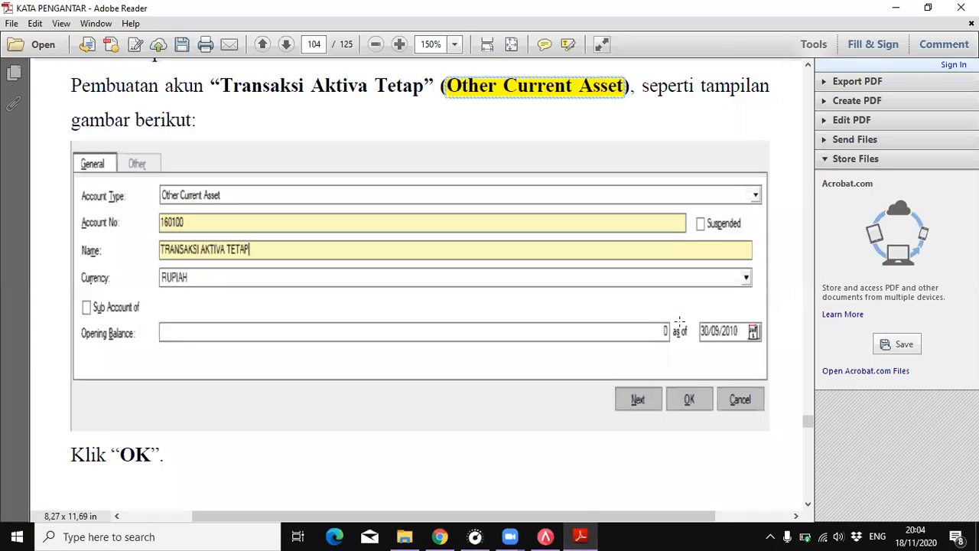
{"action": "scroll", "coordinate": [285, 311], "scroll_direction": "down", "scroll_amount": 5}
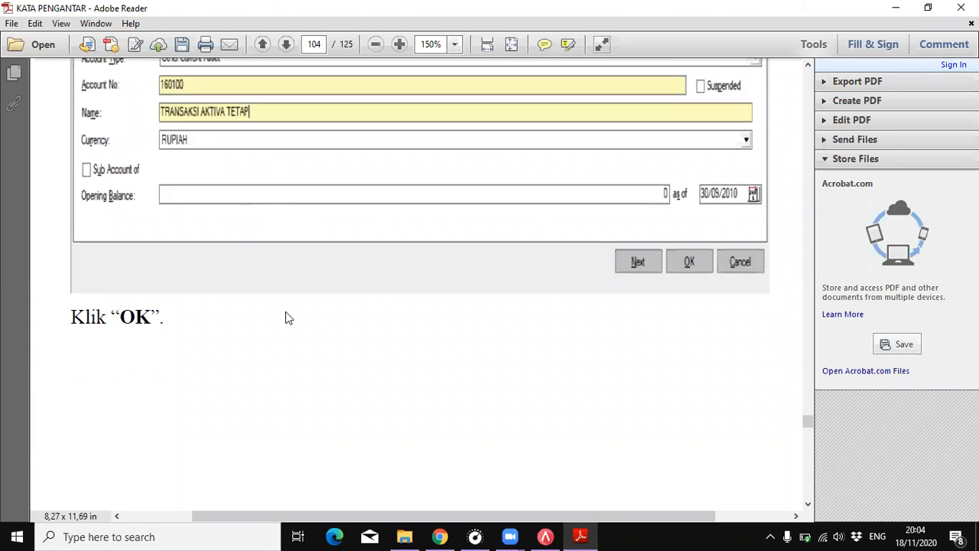
{"action": "scroll", "coordinate": [286, 312], "scroll_direction": "down", "scroll_amount": 5}
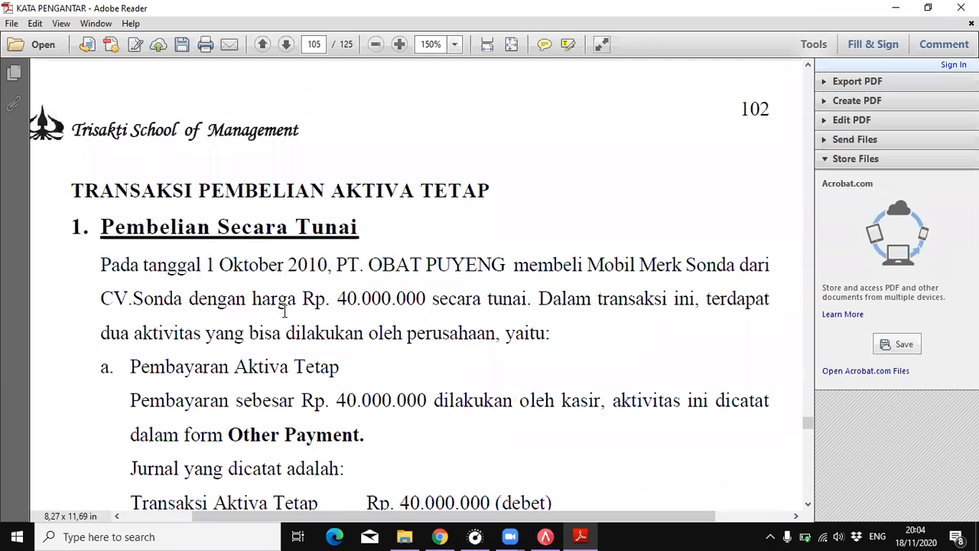
{"action": "scroll", "coordinate": [284, 311], "scroll_direction": "down", "scroll_amount": 1}
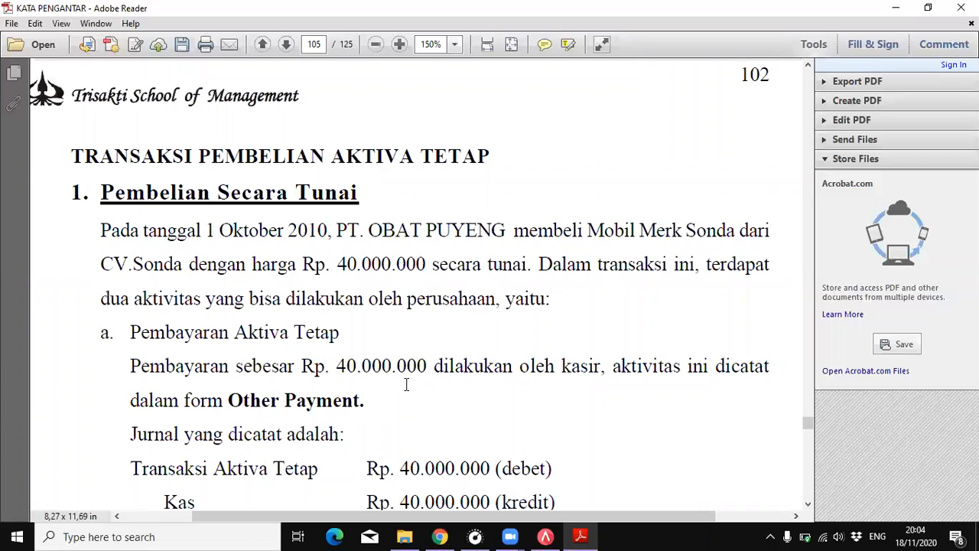
{"action": "scroll", "coordinate": [491, 346], "scroll_direction": "down", "scroll_amount": 3}
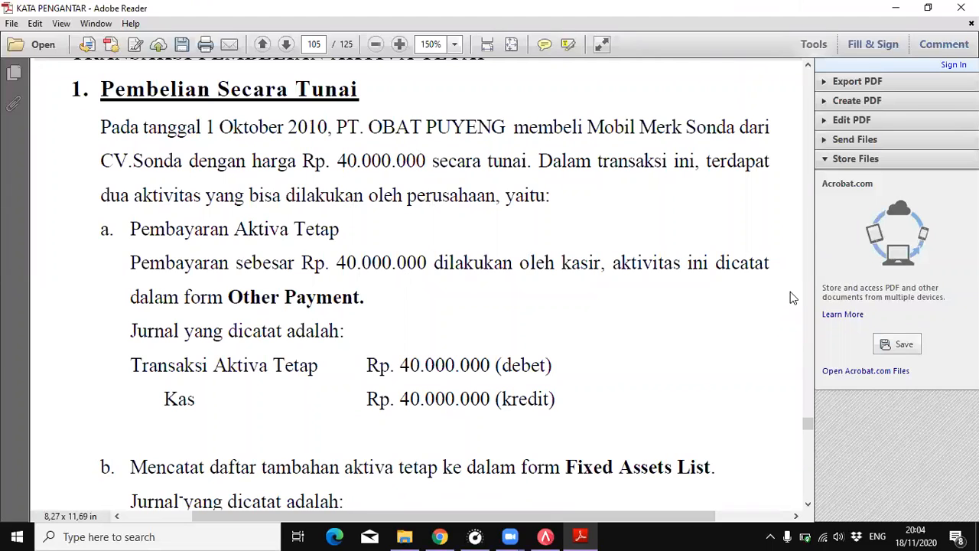
- Highlight "Pembayaran Aktiva Tetap" in item a and "Fixed Assets List" in item b of the cash purchase case
{"action": "left_click_drag", "start_coordinate": [127, 228], "coordinate": [339, 229]}
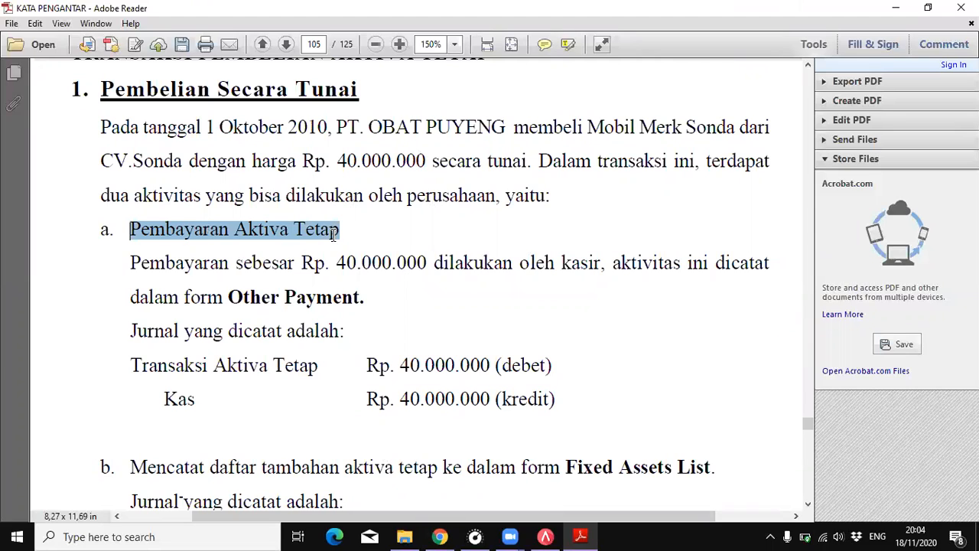
{"action": "left_click", "coordinate": [568, 45]}
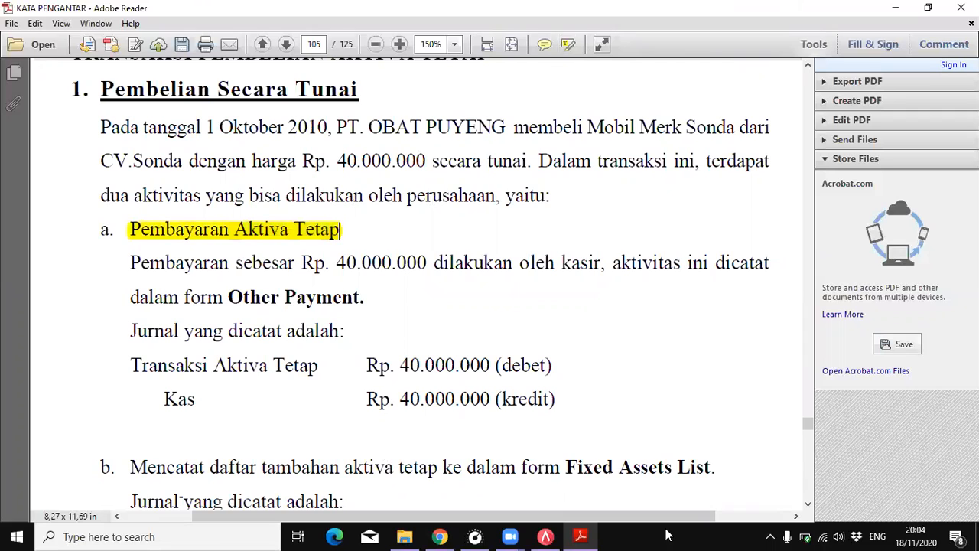
{"action": "scroll", "coordinate": [450, 423], "scroll_direction": "down", "scroll_amount": 3}
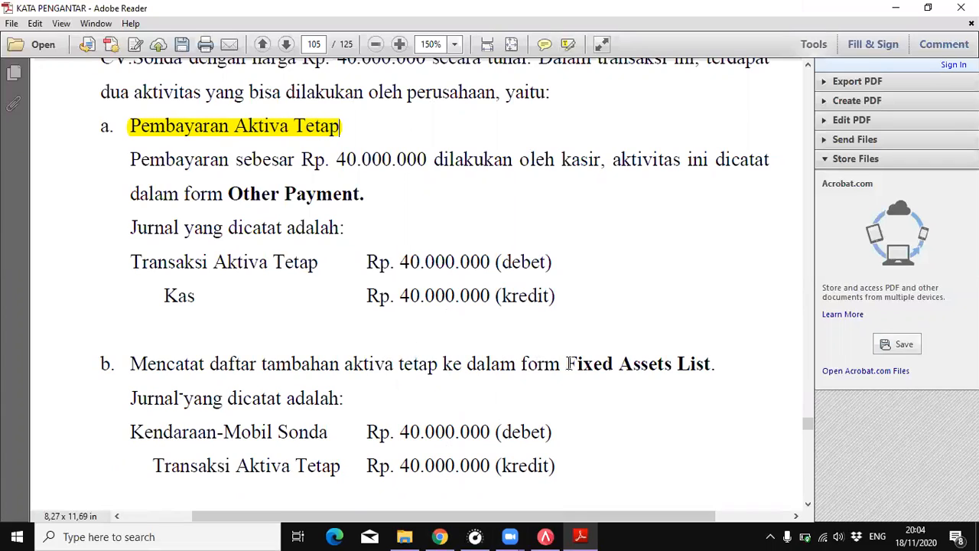
{"action": "left_click_drag", "start_coordinate": [566, 364], "coordinate": [702, 364]}
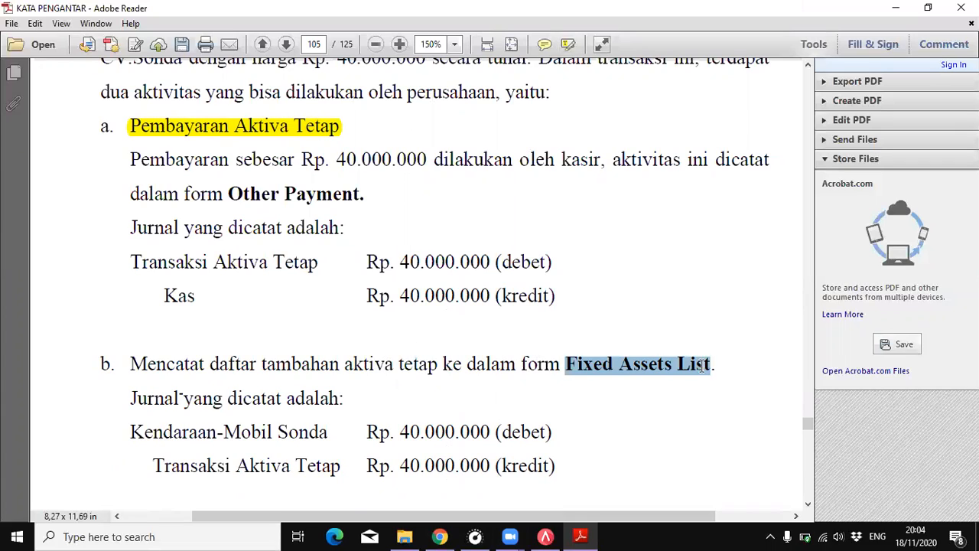
{"action": "left_click", "coordinate": [570, 46]}
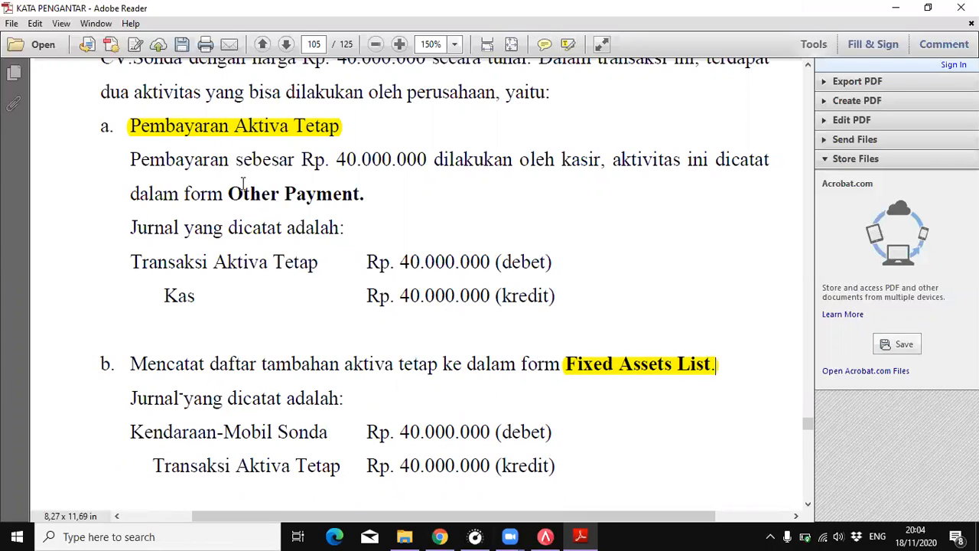
- Switch to ACCURATE and start a new Other Payment paid from KAS, following the sample form in the PDF module
{"action": "left_click", "coordinate": [545, 536]}
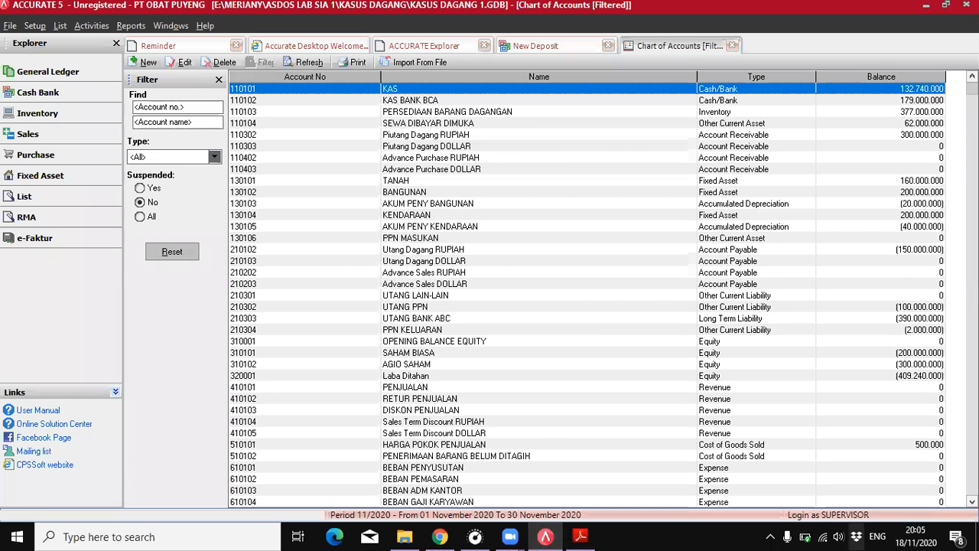
{"action": "left_click", "coordinate": [46, 96]}
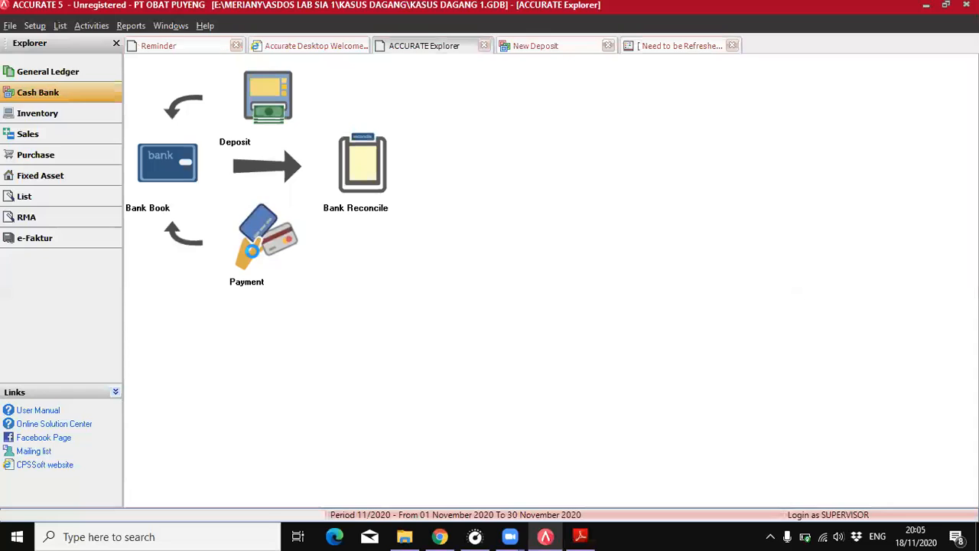
{"action": "left_click", "coordinate": [367, 100]}
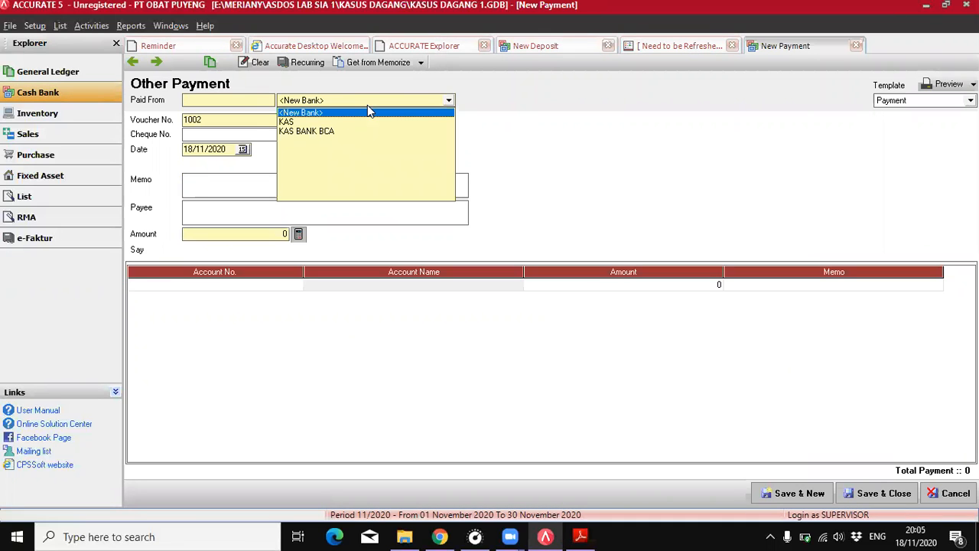
{"action": "key", "text": "alt+Tab"}
{"action": "scroll", "coordinate": [499, 361], "scroll_direction": "down", "scroll_amount": 10}
{"action": "scroll", "coordinate": [498, 361], "scroll_direction": "down", "scroll_amount": 5}
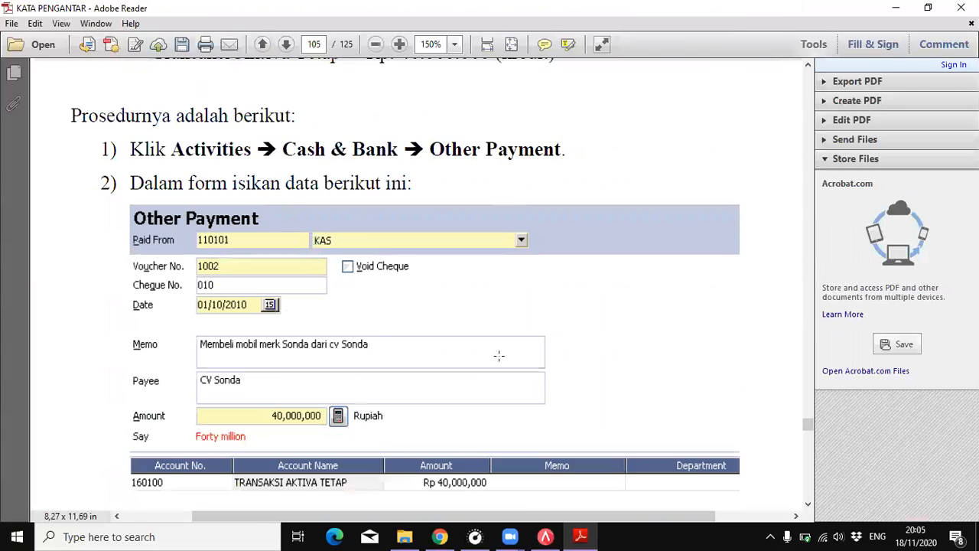
{"action": "left_click", "coordinate": [545, 536]}
{"action": "left_click", "coordinate": [371, 100]}
{"action": "left_click", "coordinate": [321, 119]}
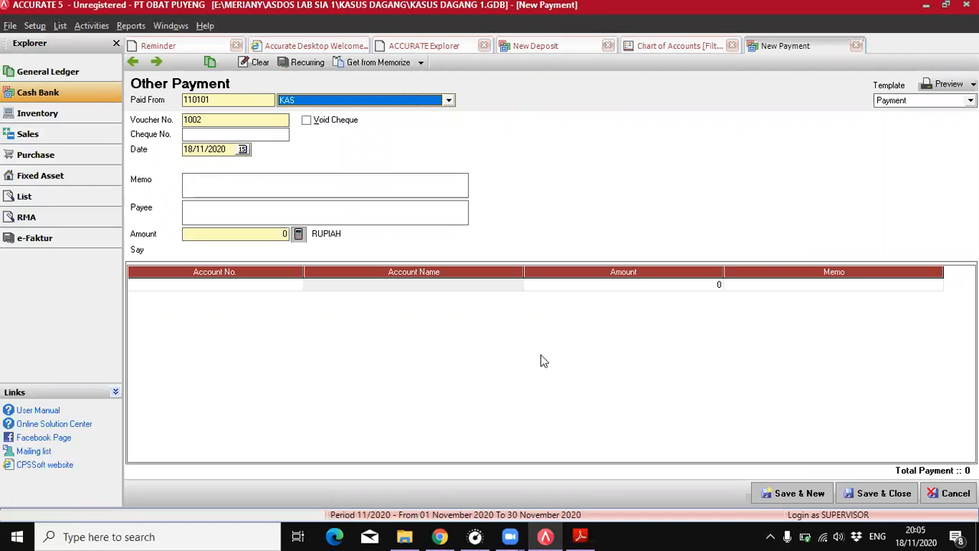
- Check the sample payment in the PDF module, and set the payment's date to 01/10/2010 and memo to PEMBELIAN AKTIVA TETAP
{"action": "left_click", "coordinate": [580, 536]}
{"action": "scroll", "coordinate": [365, 271], "scroll_direction": "up", "scroll_amount": 3}
{"action": "scroll", "coordinate": [365, 272], "scroll_direction": "down", "scroll_amount": 2}
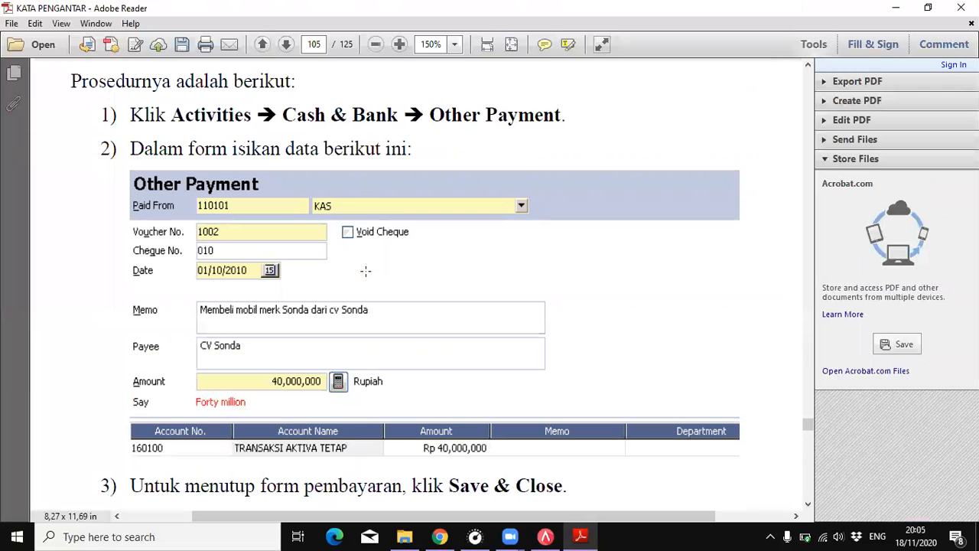
{"action": "left_click", "coordinate": [545, 536]}
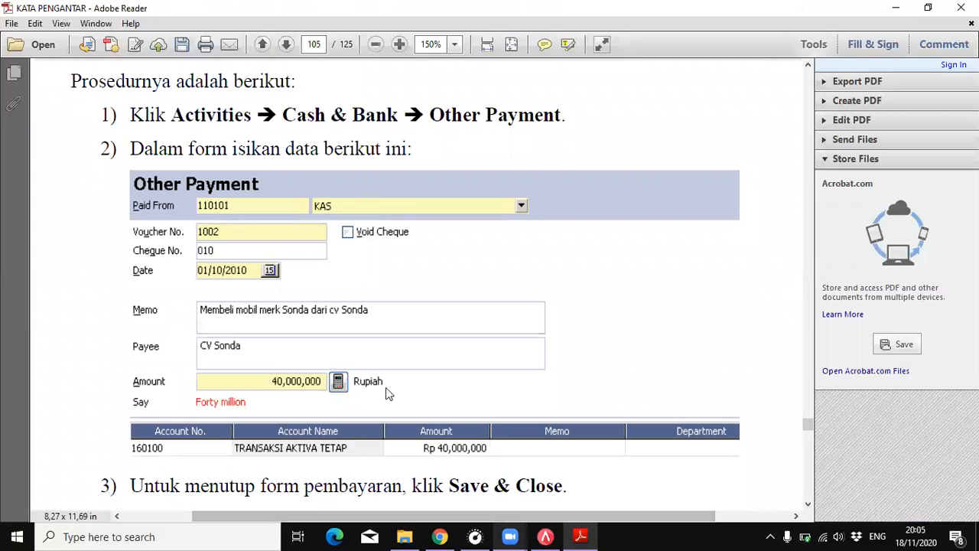
{"action": "left_click", "coordinate": [185, 150]}
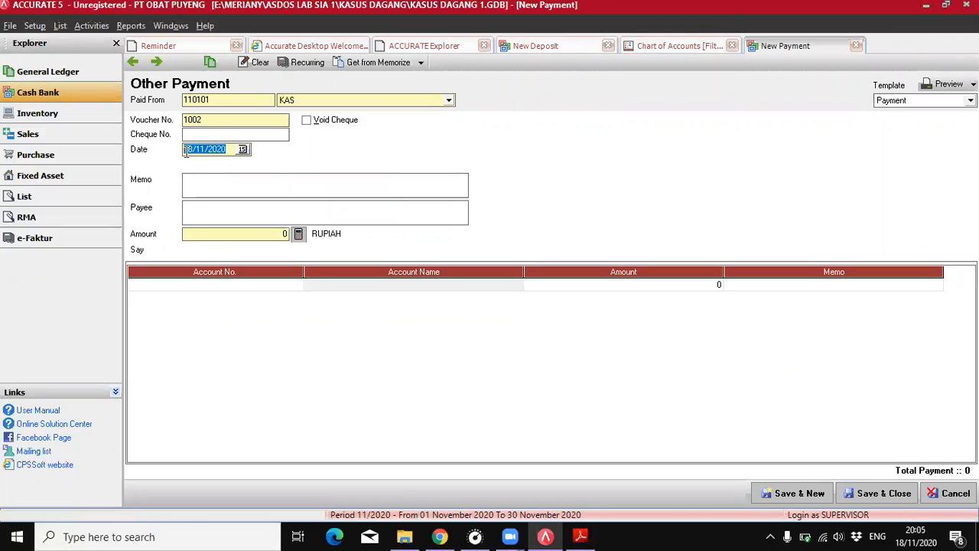
{"action": "type", "text": "01/10/201"}
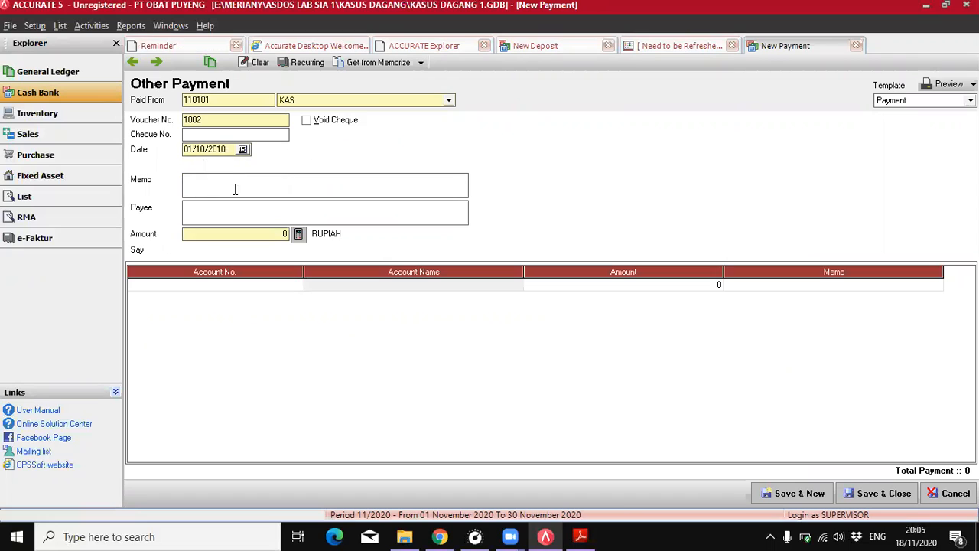
{"action": "type", "text": "PEMBELIAN AKTIVA TETA"}
- Choose TRANSAKSI AKTIVA TETAP (160100) as the account of the payment's first detail line
{"action": "left_click", "coordinate": [243, 283]}
{"action": "left_click", "coordinate": [297, 284]}
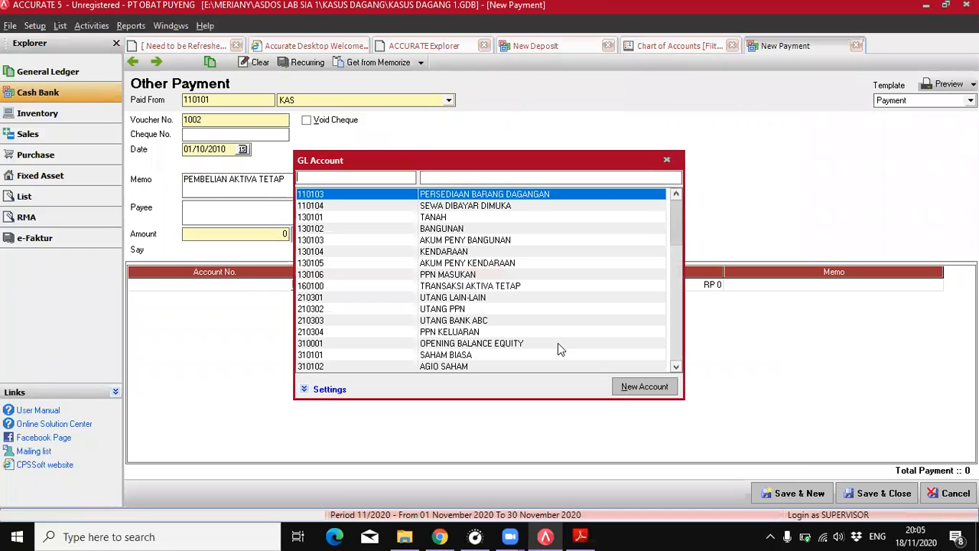
{"action": "left_click", "coordinate": [473, 286]}
{"action": "double_click", "coordinate": [474, 286]}
- Enter 40000000 as the line's amount, calculate the payment amount from it, and save and close the payment
{"action": "left_click", "coordinate": [601, 284]}
{"action": "type", "text": "40000000"}
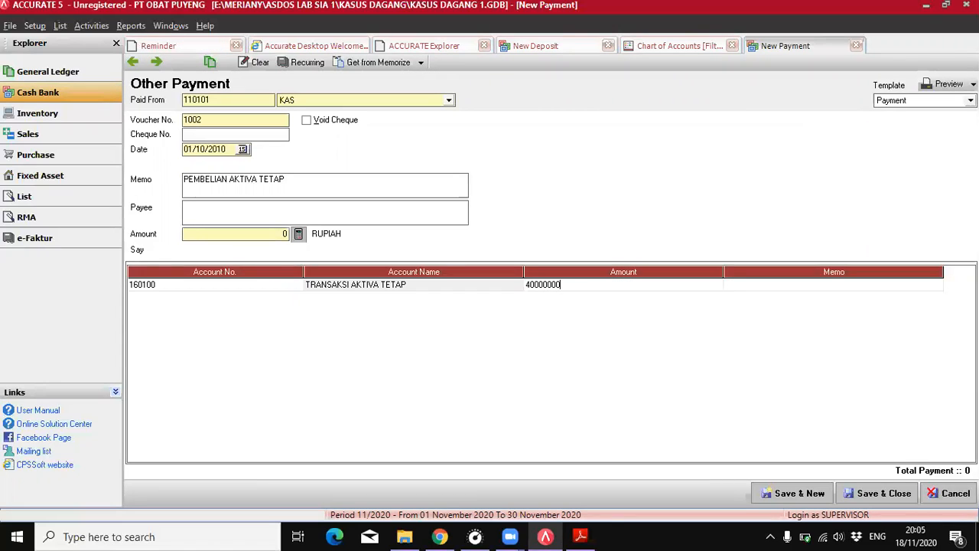
{"action": "key", "text": "Tab"}
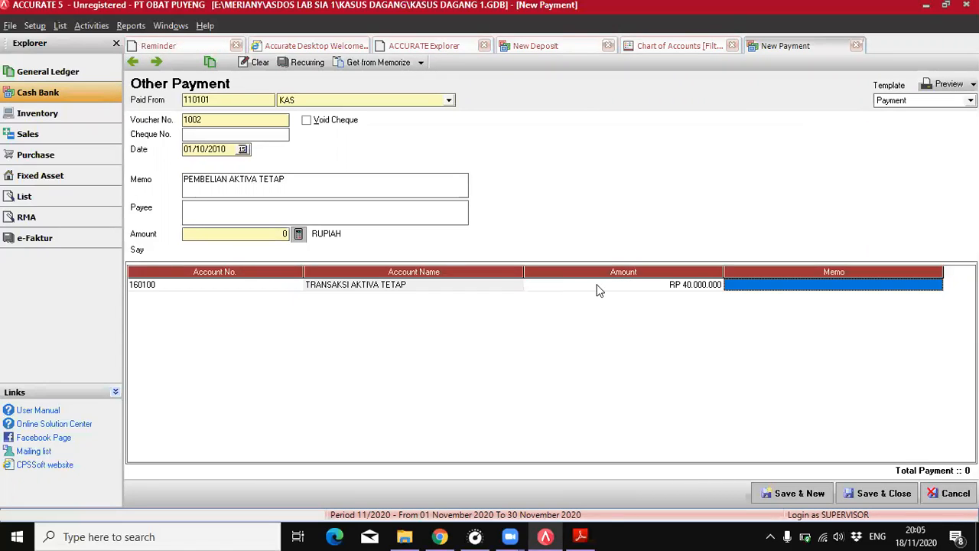
{"action": "left_click", "coordinate": [298, 235]}
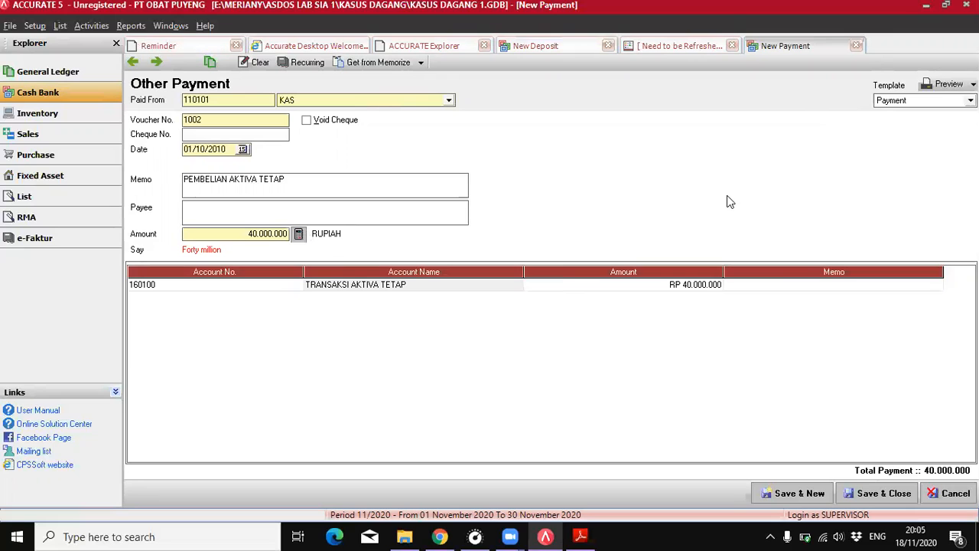
{"action": "left_click", "coordinate": [864, 495]}
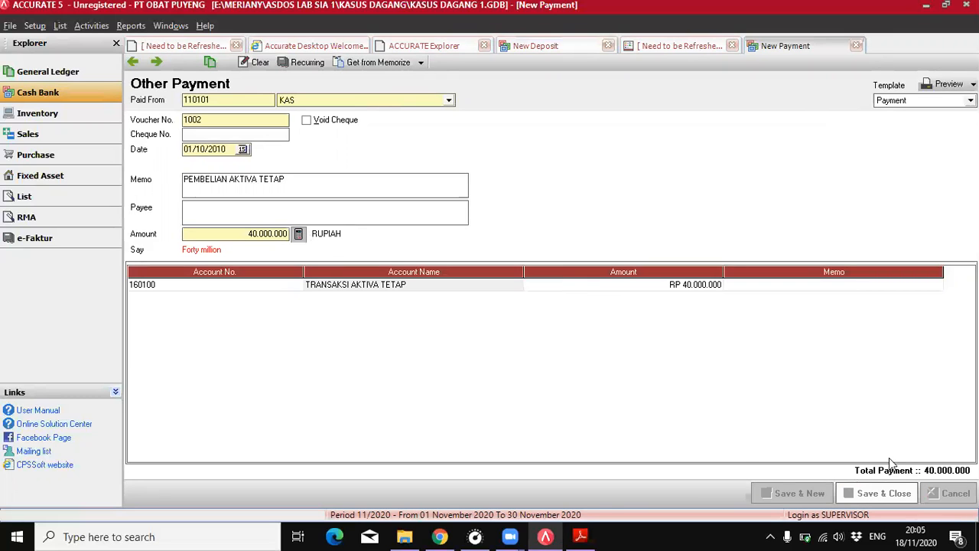
- Read step 4 in the PDF module on adding the car to the fixed asset inventory, and return to ACCURATE
{"action": "key", "text": "alt+Tab"}
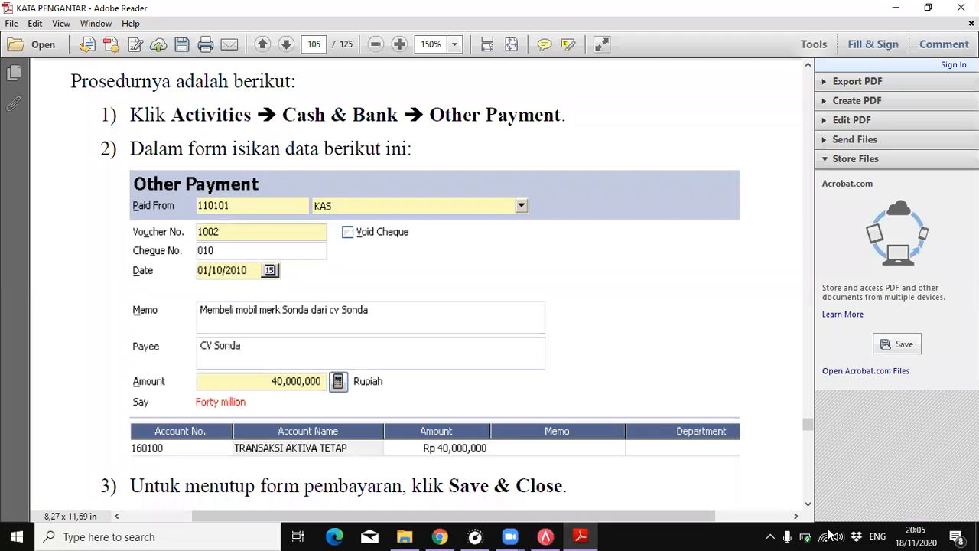
{"action": "scroll", "coordinate": [464, 402], "scroll_direction": "down", "scroll_amount": 15}
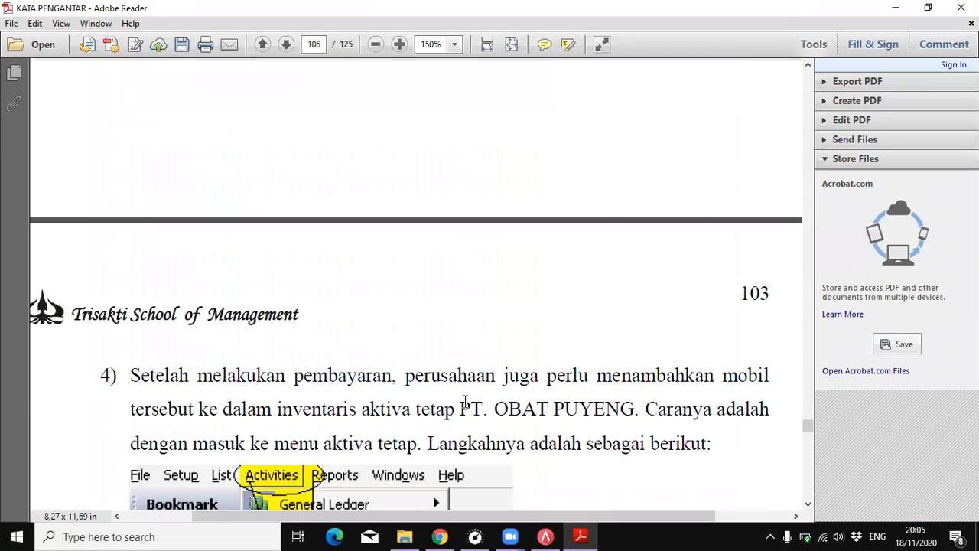
{"action": "scroll", "coordinate": [448, 344], "scroll_direction": "down", "scroll_amount": 5}
{"action": "scroll", "coordinate": [419, 303], "scroll_direction": "down", "scroll_amount": 5}
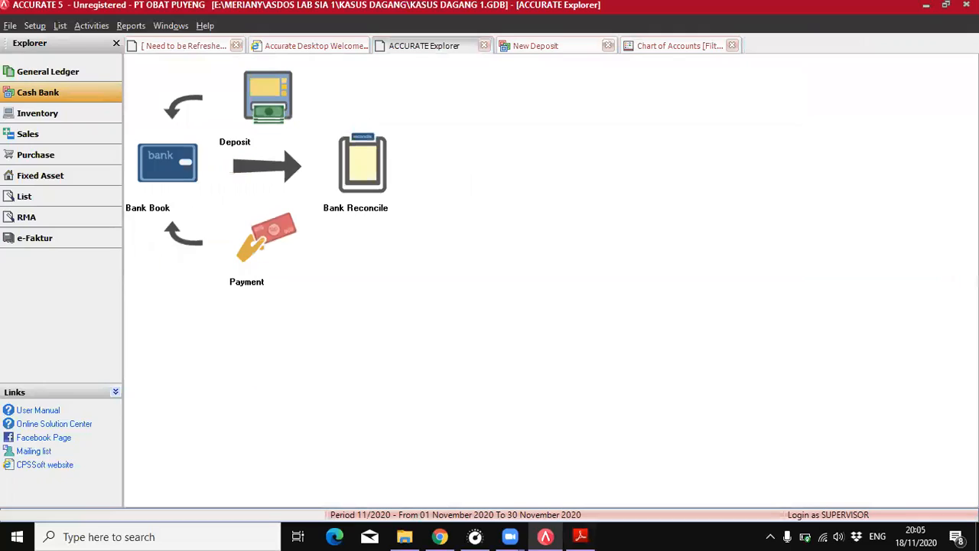
{"action": "left_click", "coordinate": [550, 536]}
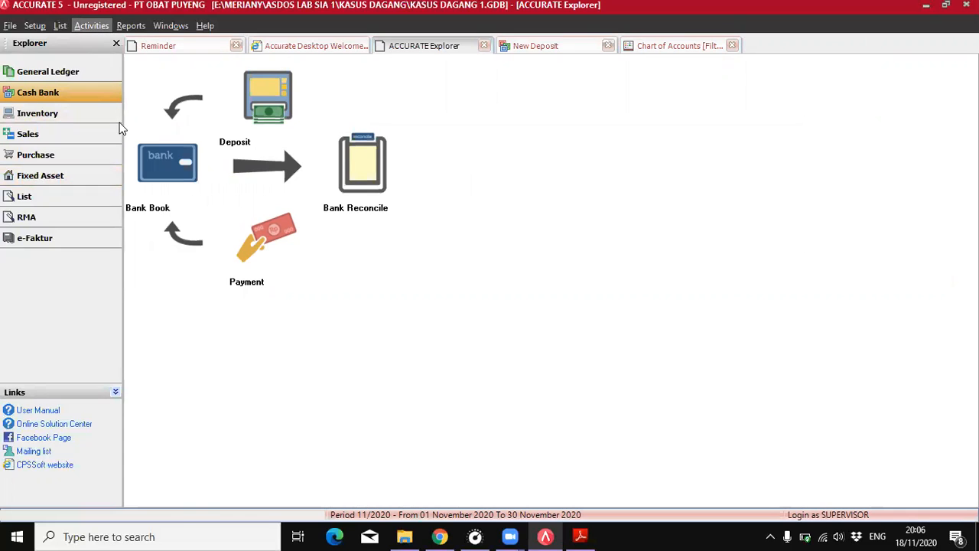
- Start a new fixed asset record and set its asset type to SEDAN
{"action": "left_click", "coordinate": [92, 26]}
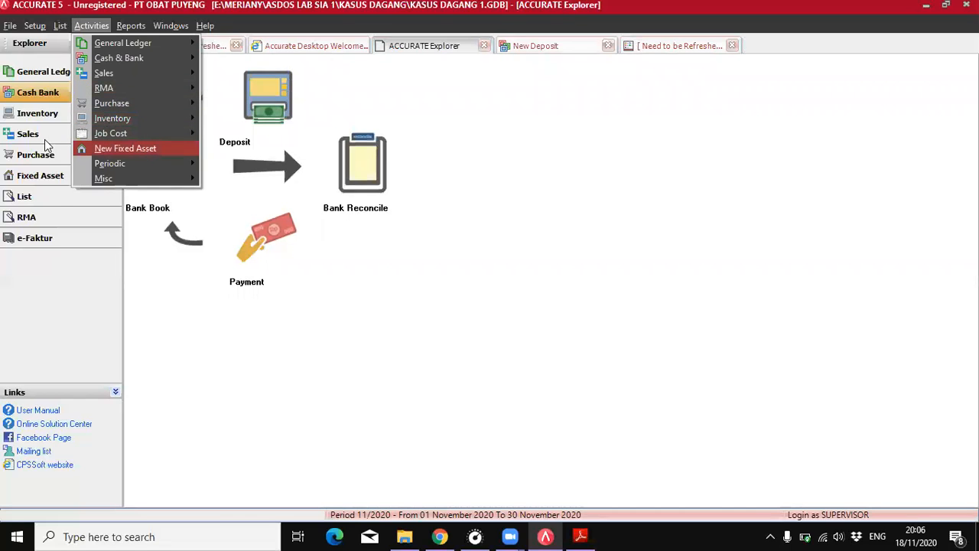
{"action": "left_click", "coordinate": [47, 184]}
{"action": "left_click", "coordinate": [47, 184]}
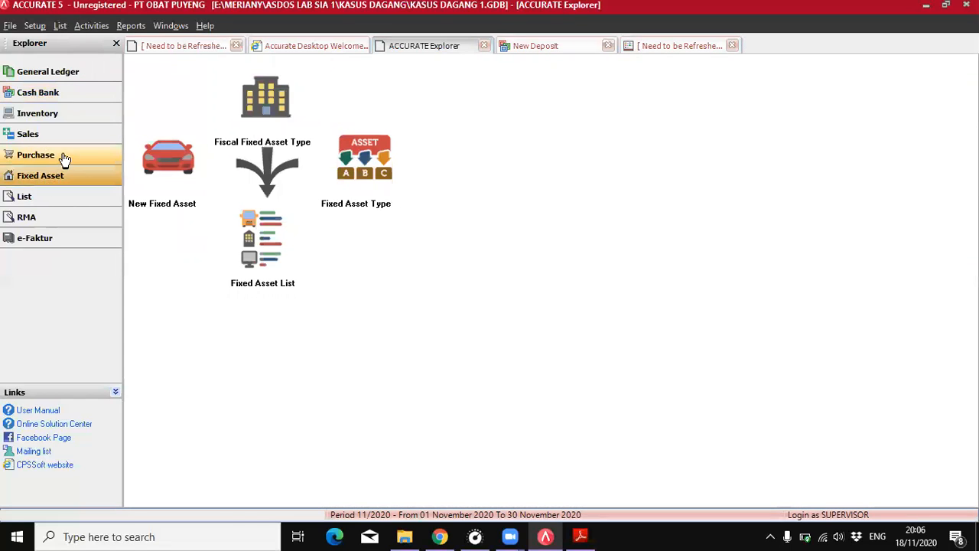
{"action": "left_click", "coordinate": [159, 167]}
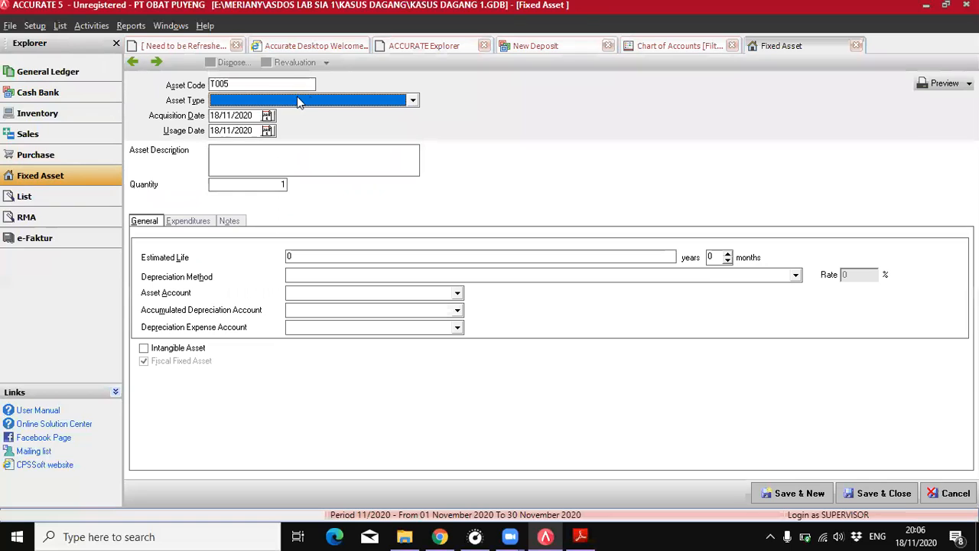
{"action": "left_click", "coordinate": [327, 99]}
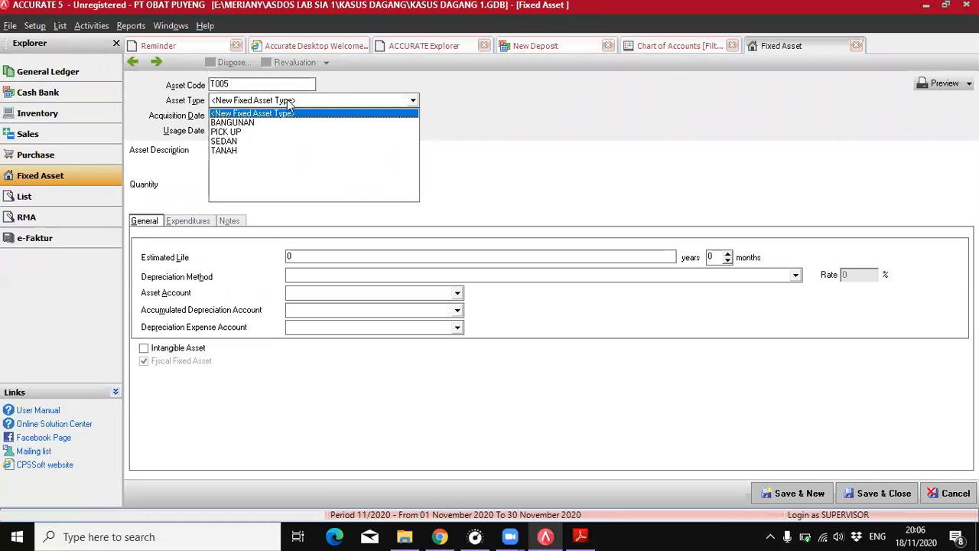
{"action": "left_click", "coordinate": [228, 140]}
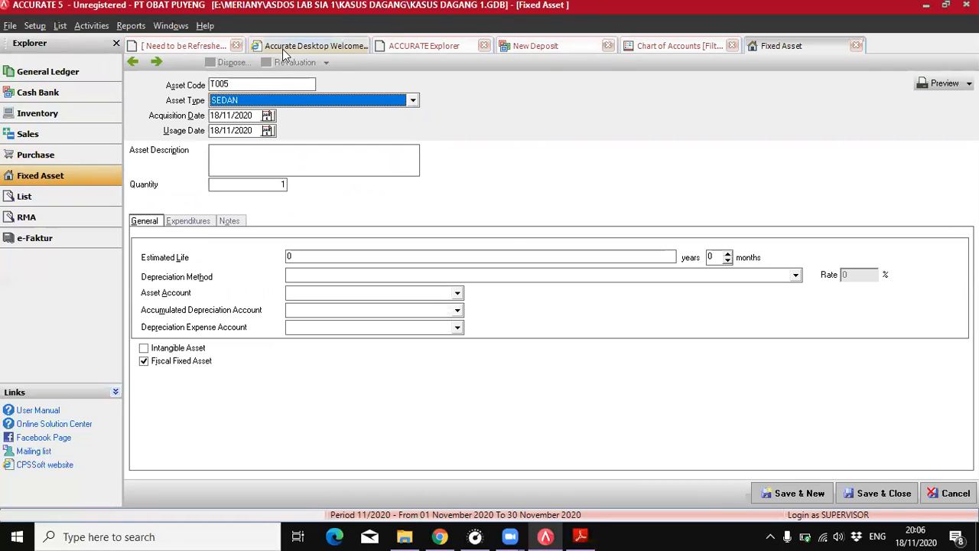
- Check the sample asset in the PDF module, and set the asset's acquisition and usage dates to 01/10/2010
{"action": "key", "text": "alt+Tab"}
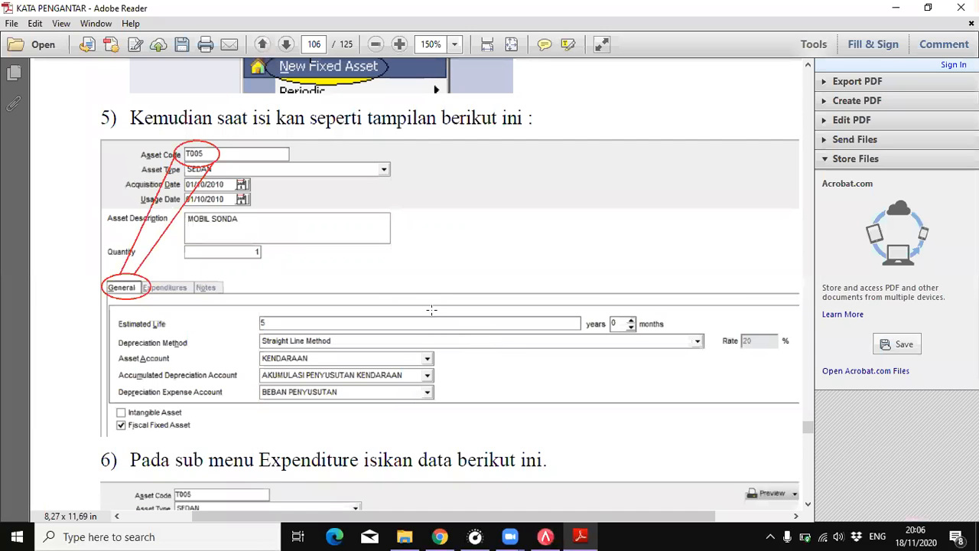
{"action": "left_click", "coordinate": [580, 536]}
{"action": "type", "text": "10/2010"}
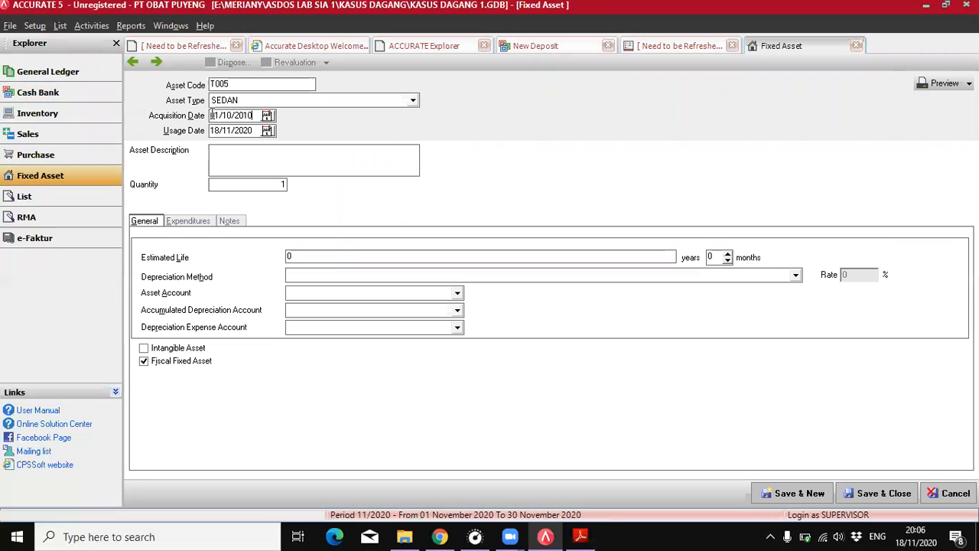
{"action": "left_click", "coordinate": [209, 130]}
{"action": "type", "text": "01/10/"}
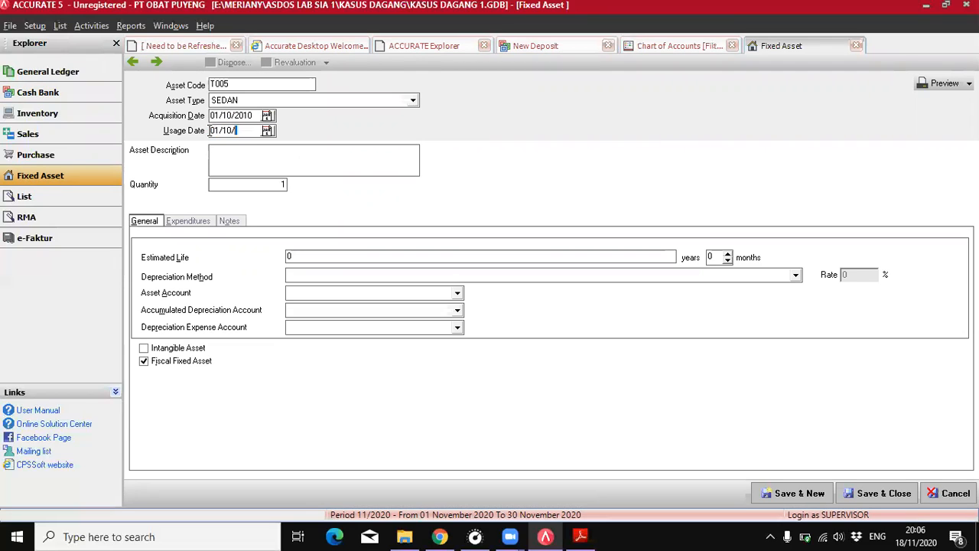
{"action": "type", "text": "2010"}
- Check the sample description in the PDF module and enter MOBIL SONDA as the asset description
{"action": "left_click", "coordinate": [225, 154]}
{"action": "left_click", "coordinate": [575, 534]}
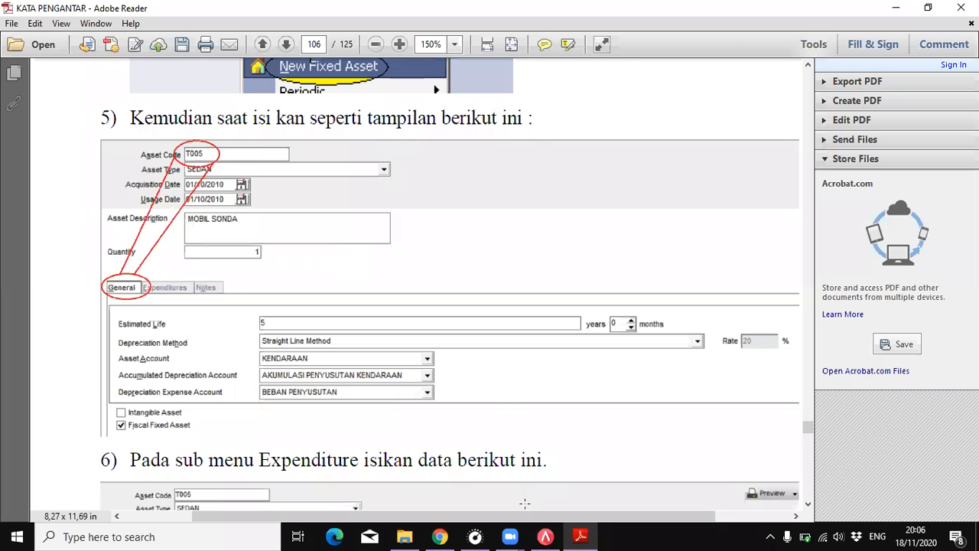
{"action": "left_click", "coordinate": [545, 536]}
{"action": "type", "text": "MOBIL SONDA"}
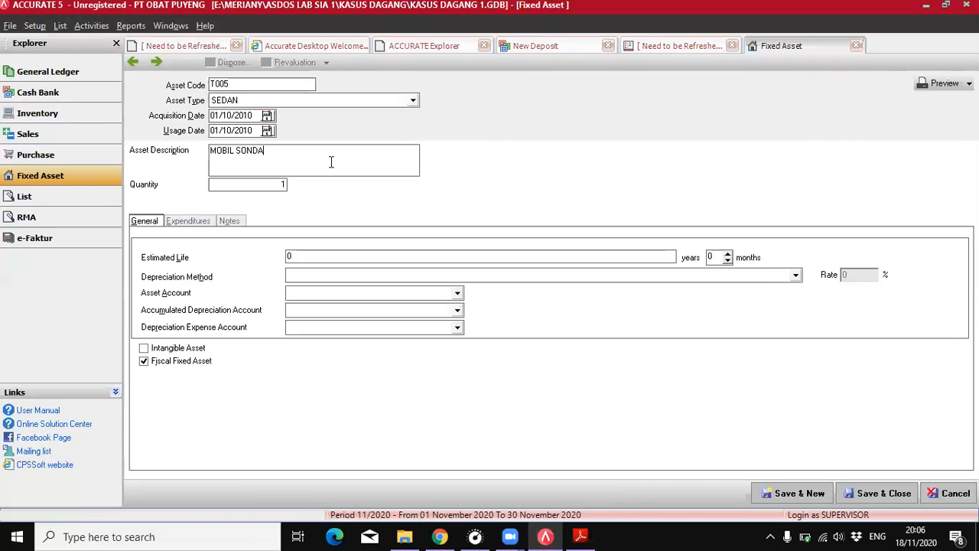
- Check the sample's depreciation settings in the PDF module, and set a 5-year estimated life with the Straight Line Method
{"action": "left_click", "coordinate": [579, 536]}
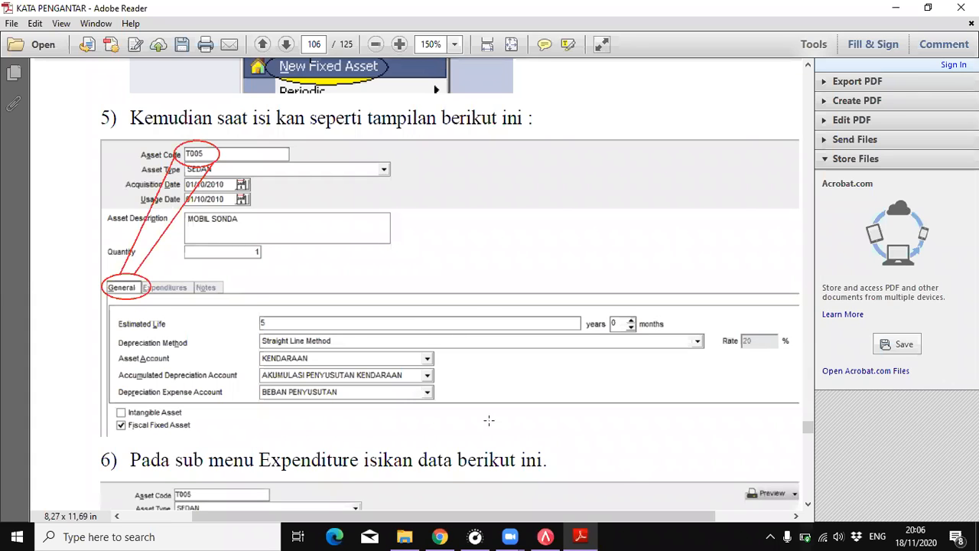
{"action": "left_click", "coordinate": [544, 535]}
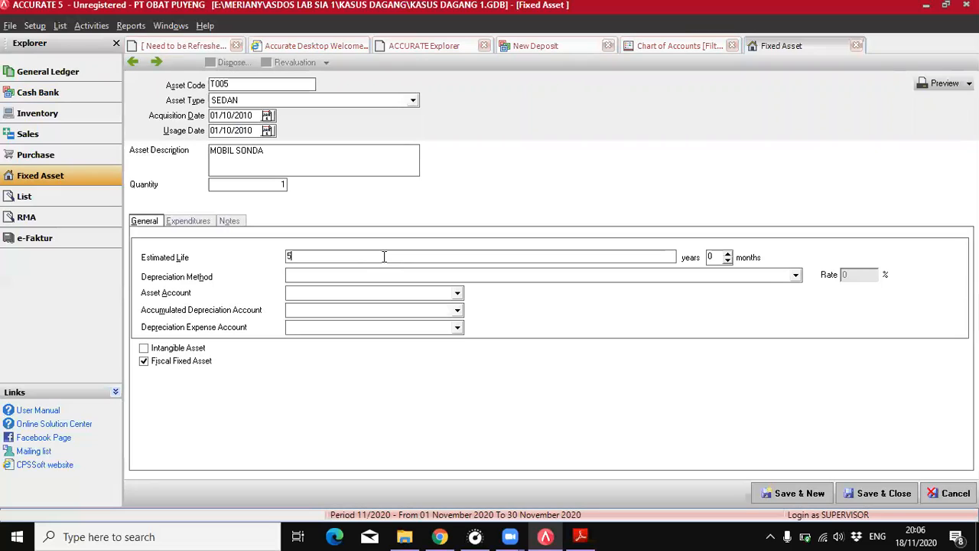
{"action": "left_click", "coordinate": [385, 277]}
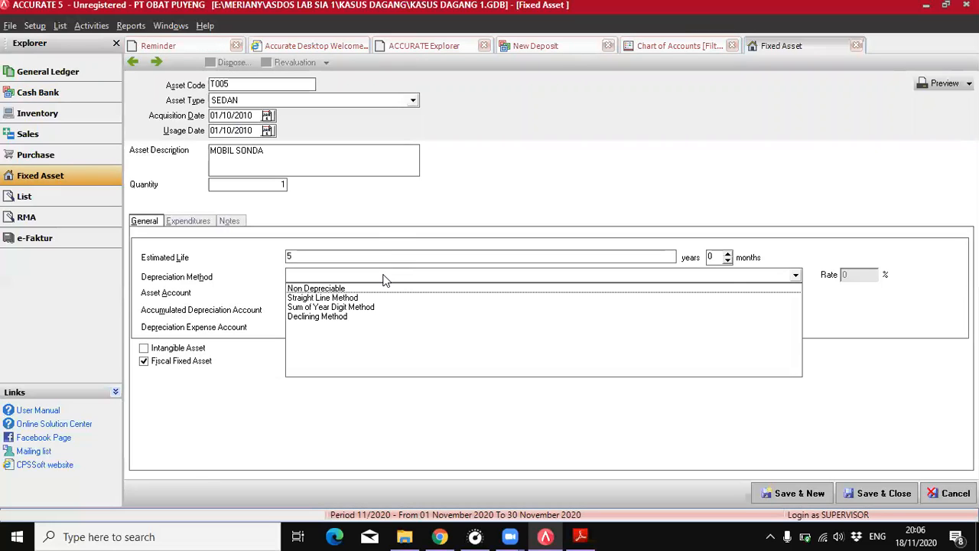
{"action": "left_click", "coordinate": [336, 298]}
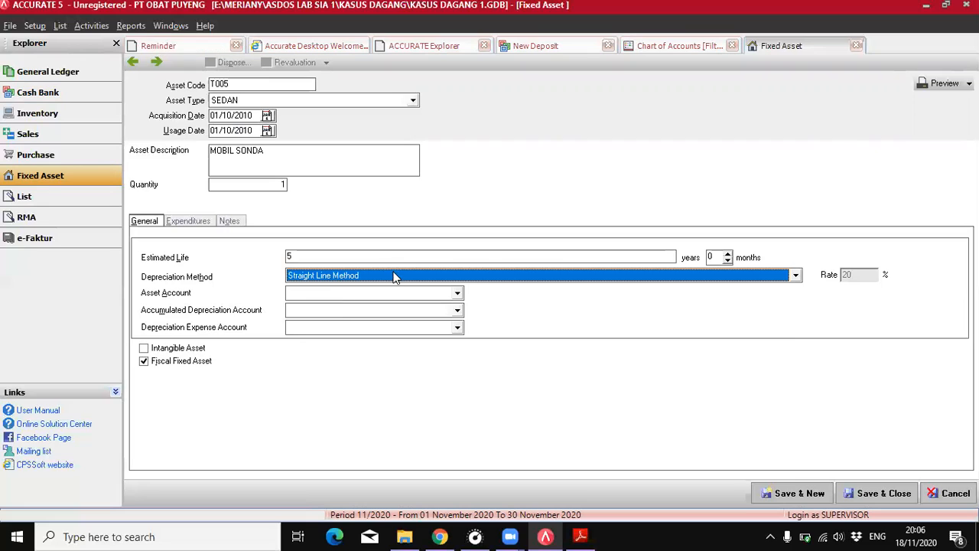
- Set the asset account to KENDARAAN, accumulated depreciation to AKUM PENY KENDARAAN and depreciation expense to BEBAN PENYUSUTAN
{"action": "left_click", "coordinate": [457, 293]}
{"action": "left_click", "coordinate": [306, 334]}
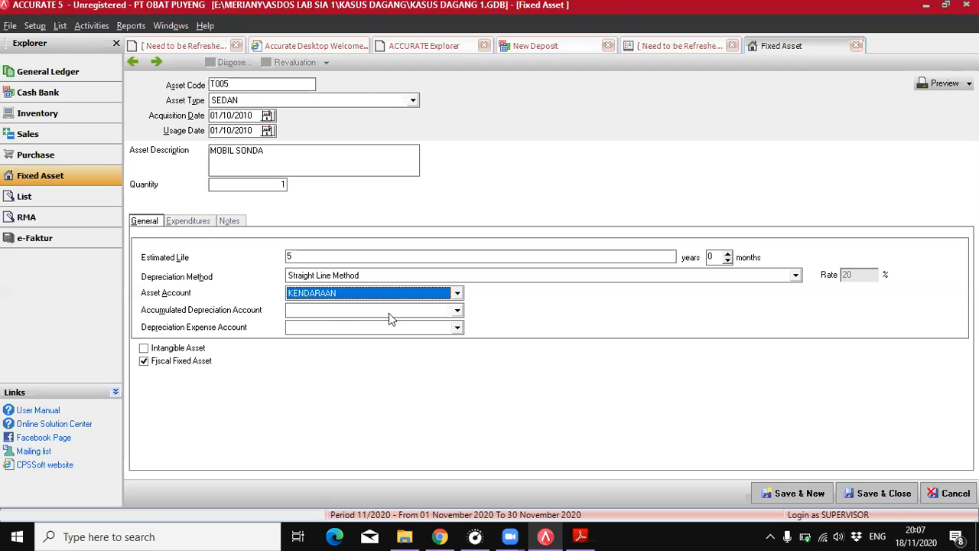
{"action": "left_click", "coordinate": [458, 309]}
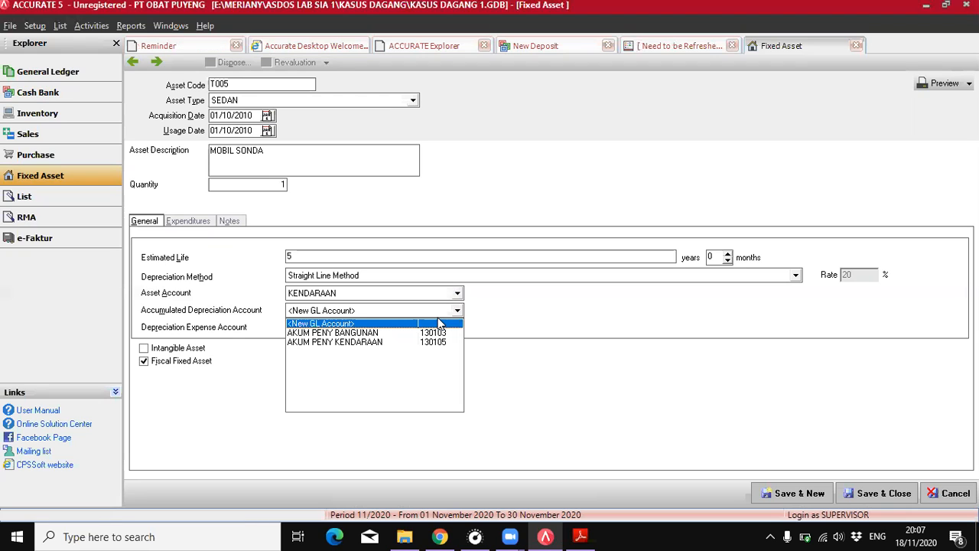
{"action": "left_click", "coordinate": [348, 342]}
{"action": "left_click", "coordinate": [336, 327]}
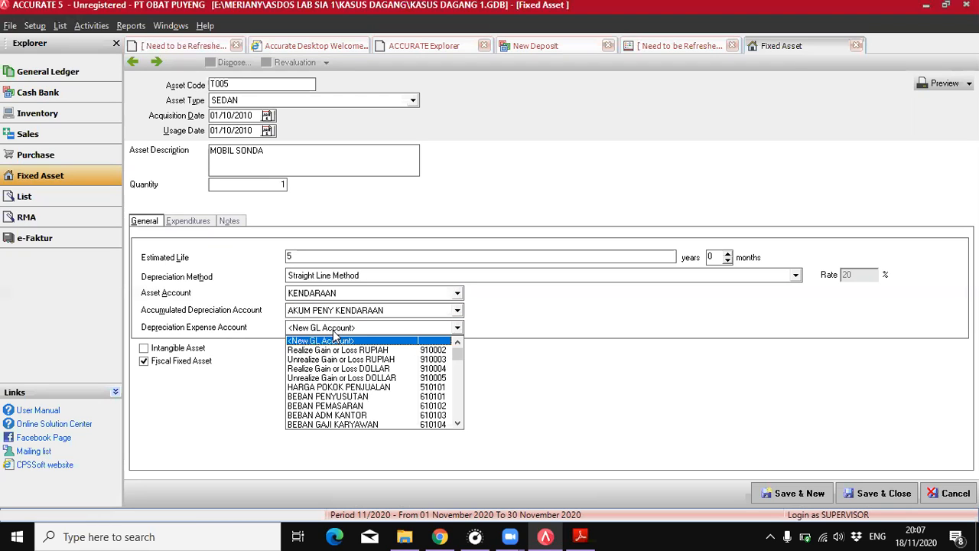
{"action": "left_click", "coordinate": [344, 396]}
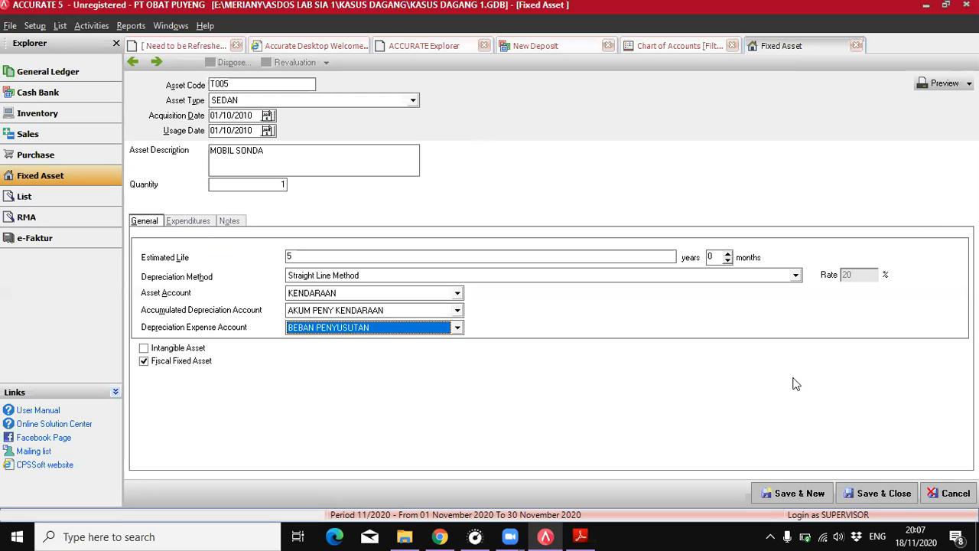
- Add an expenditure line to the asset with the account TRANSAKSI AKTIVA TETAP (160100)
{"action": "left_click", "coordinate": [183, 223]}
{"action": "left_click", "coordinate": [153, 223]}
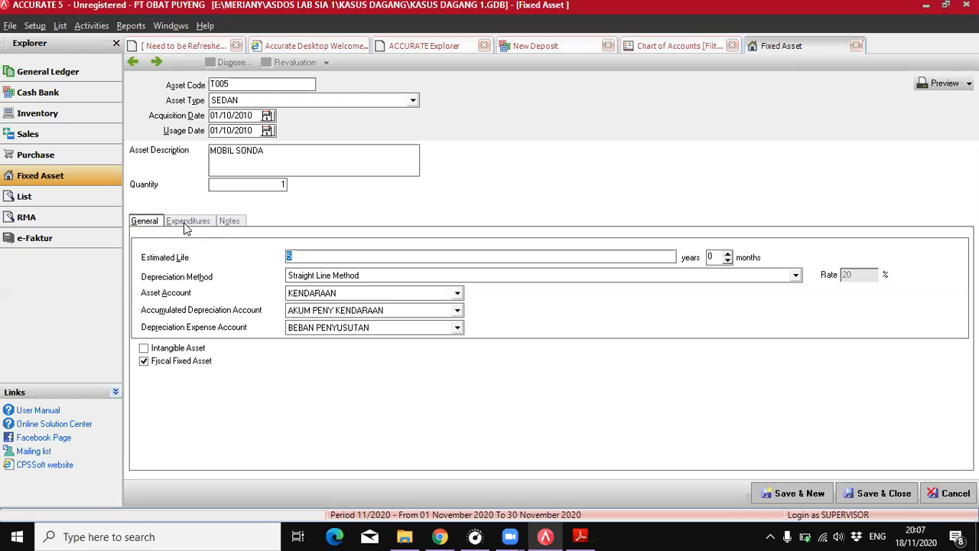
{"action": "left_click", "coordinate": [184, 224]}
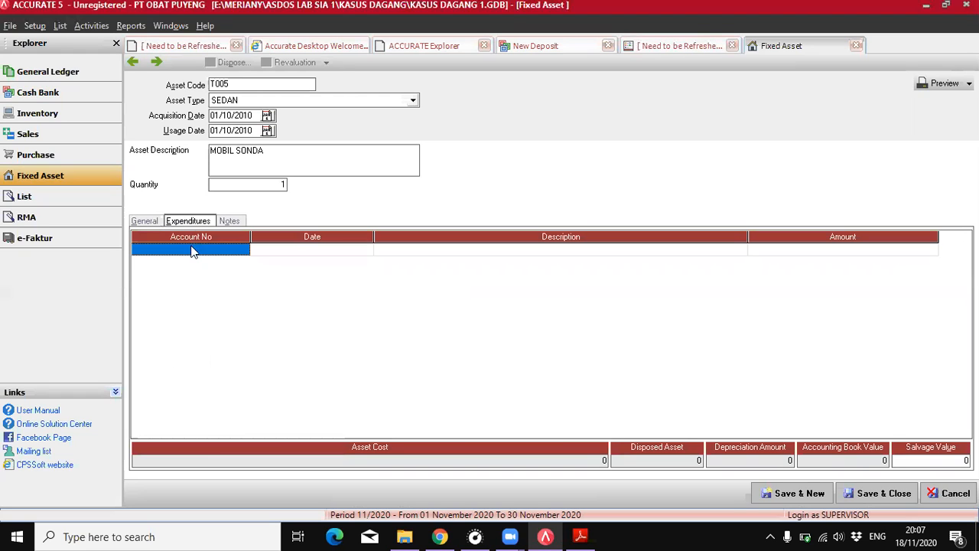
{"action": "left_click", "coordinate": [192, 249]}
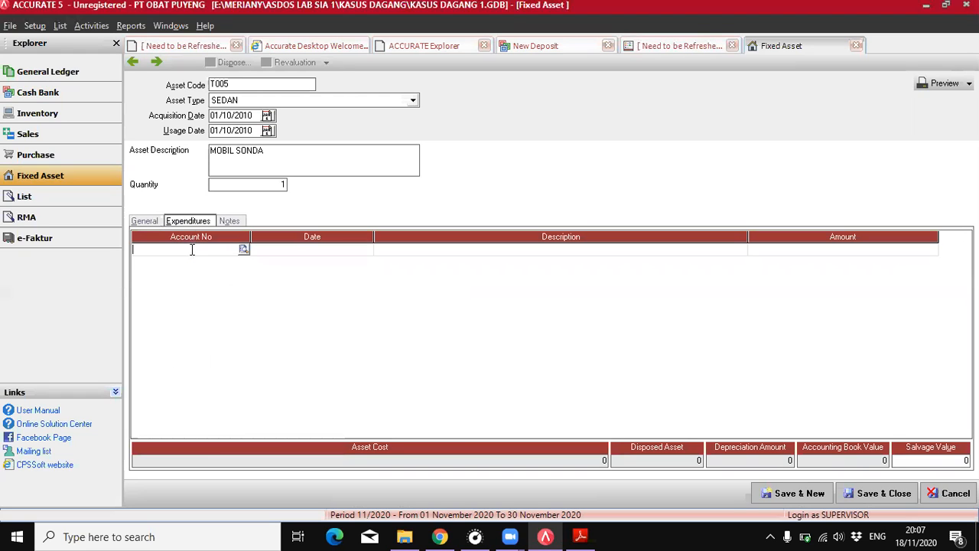
{"action": "left_click", "coordinate": [243, 250]}
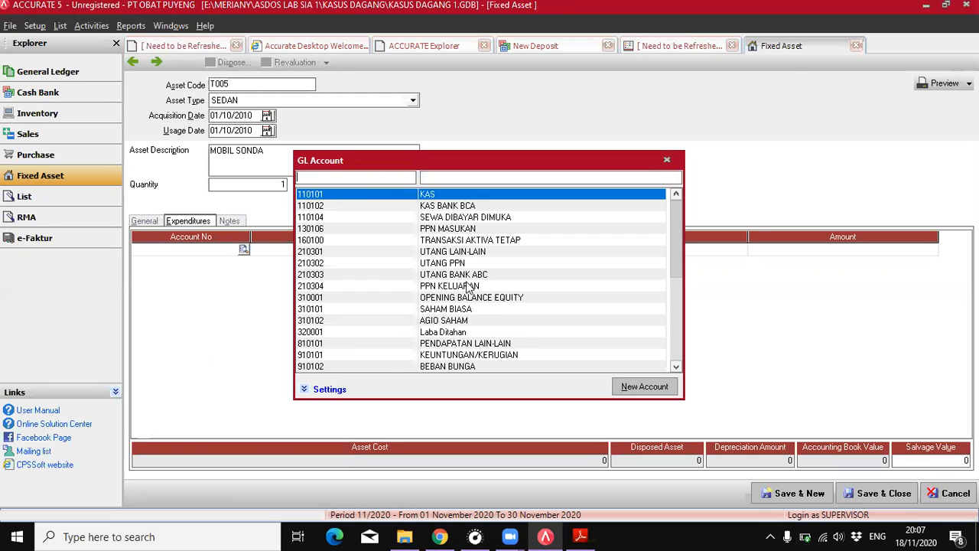
{"action": "left_click", "coordinate": [519, 240]}
{"action": "double_click", "coordinate": [519, 240]}
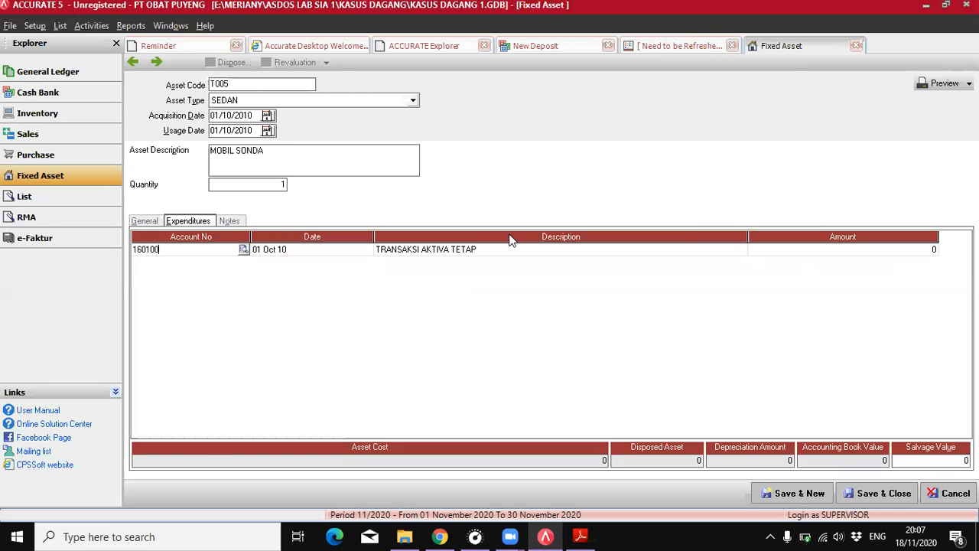
- Enter 40000000 as the expenditure line's amount, and save and close the fixed asset
{"action": "left_click", "coordinate": [771, 254]}
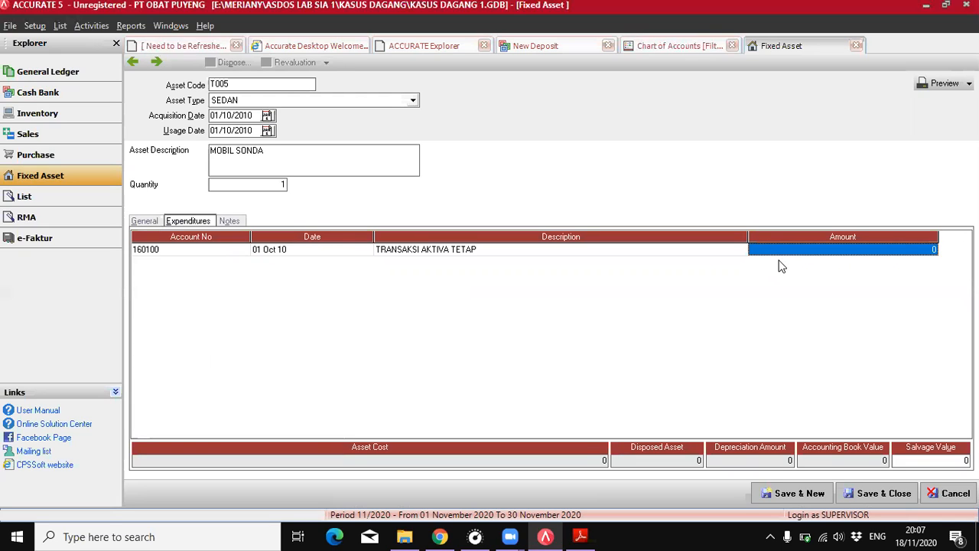
{"action": "type", "text": "40000000"}
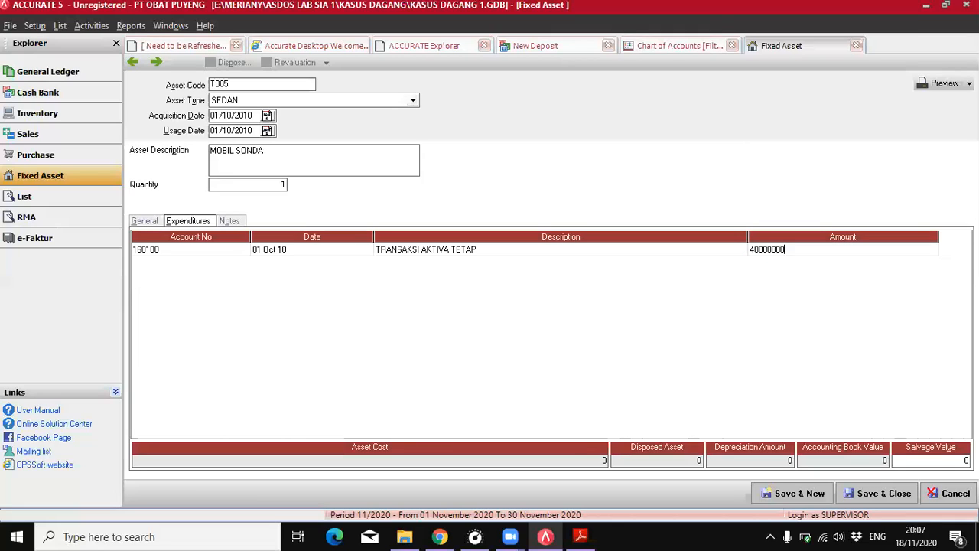
{"action": "key", "text": "Return"}
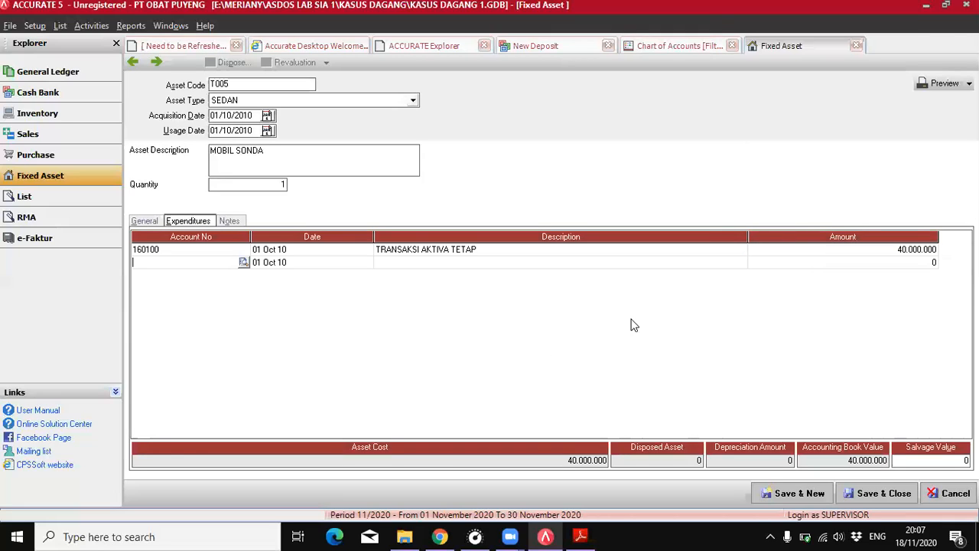
{"action": "left_click", "coordinate": [707, 249]}
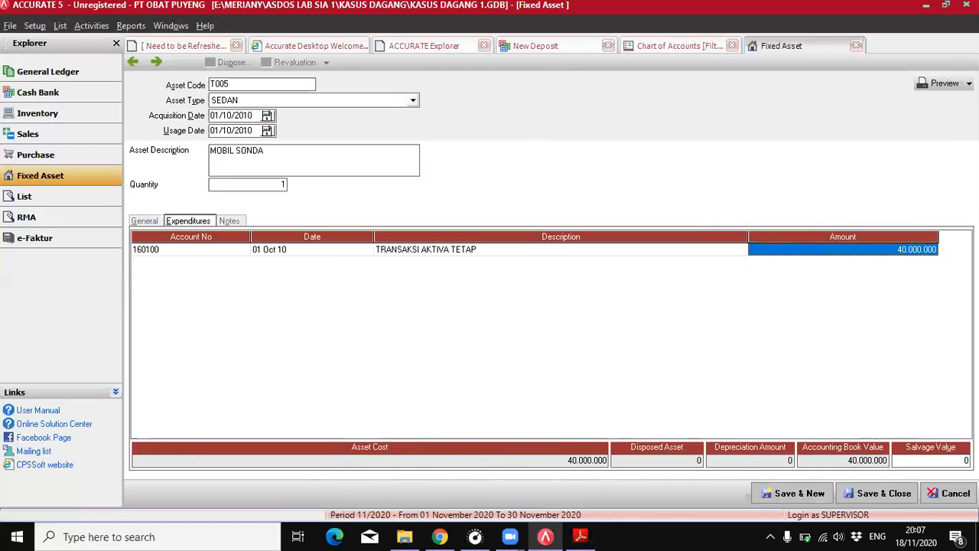
{"action": "left_click", "coordinate": [862, 494]}
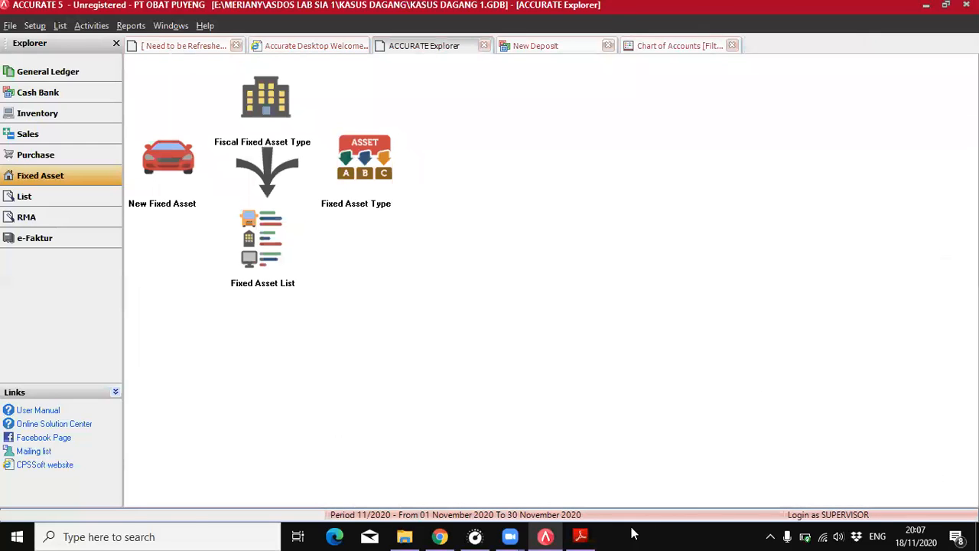
- Compare the expenditure sample in the PDF module and read the section on buying a fixed asset on credit
{"action": "left_click", "coordinate": [579, 536]}
{"action": "scroll", "coordinate": [448, 391], "scroll_direction": "down", "scroll_amount": 15}
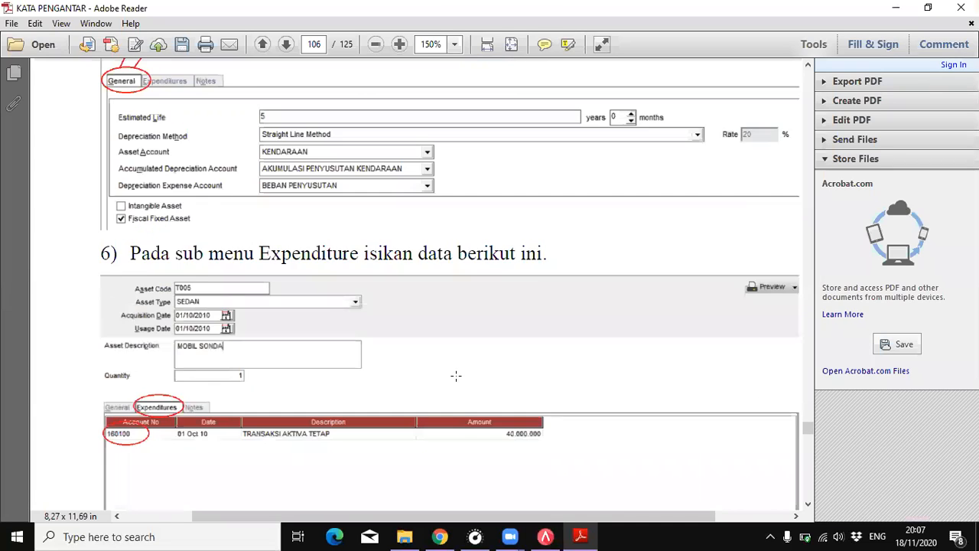
{"action": "scroll", "coordinate": [462, 364], "scroll_direction": "down", "scroll_amount": 8}
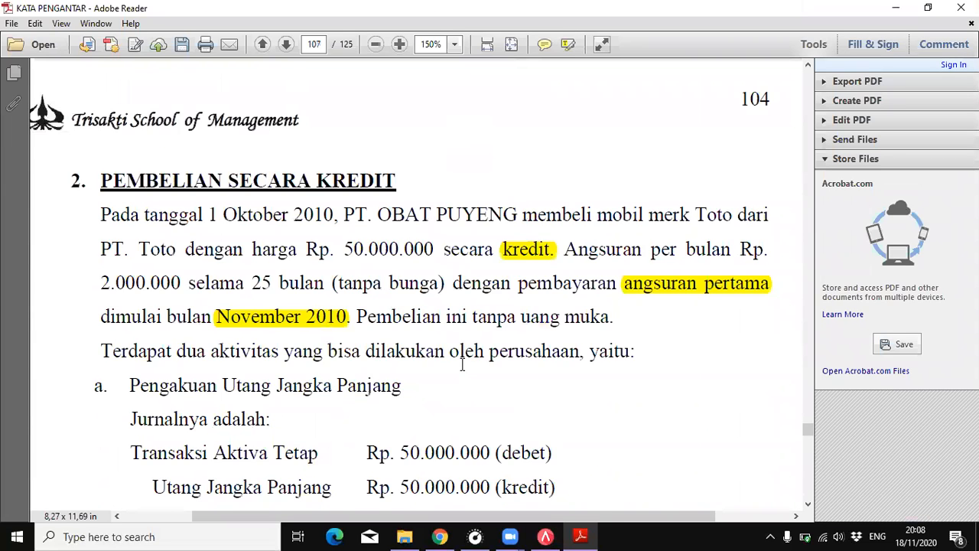
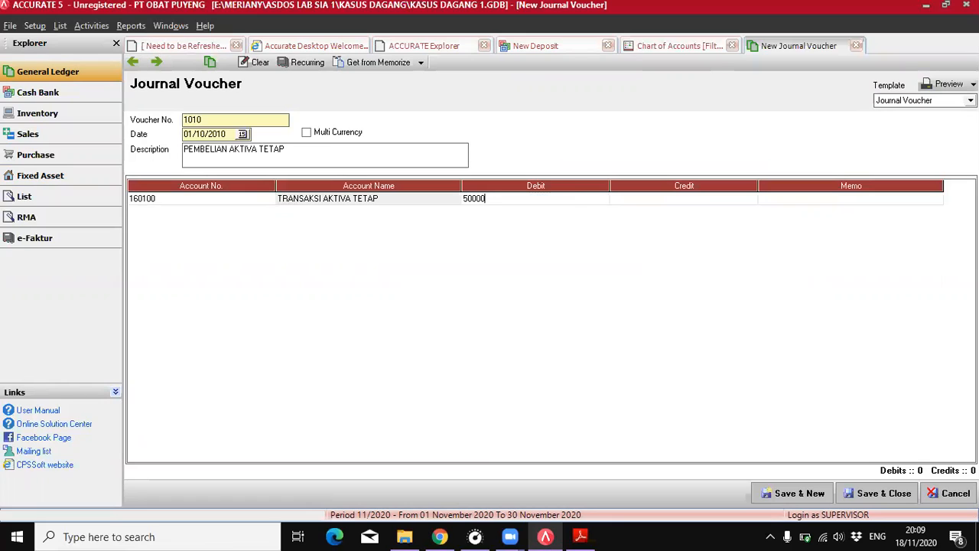
- Enter a debit of 50000000 for TRANSAKSI AKTIVA TETAP in the journal voucher and add a second line
{"action": "type", "text": "000"}
{"action": "key", "text": "Tab"}
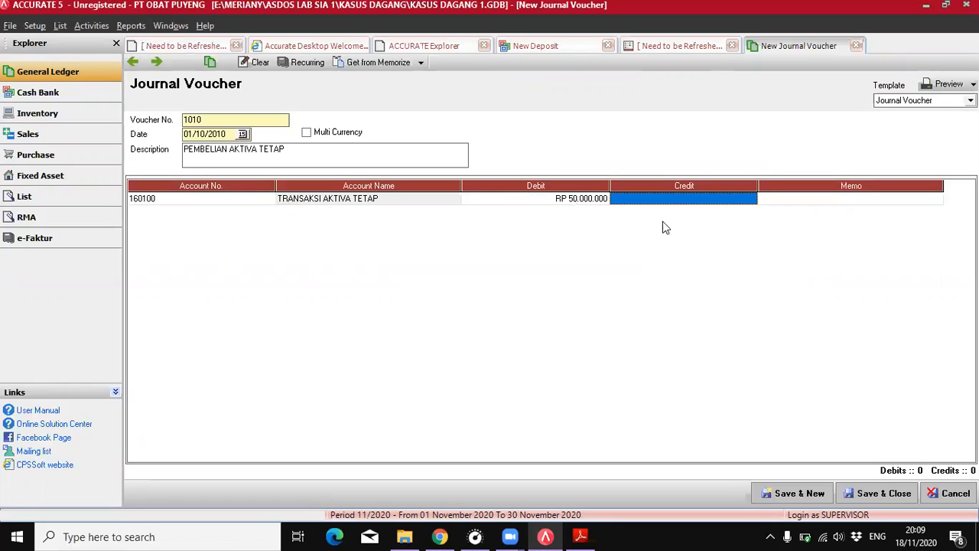
{"action": "key", "text": "Tab"}
{"action": "key", "text": "Tab"}
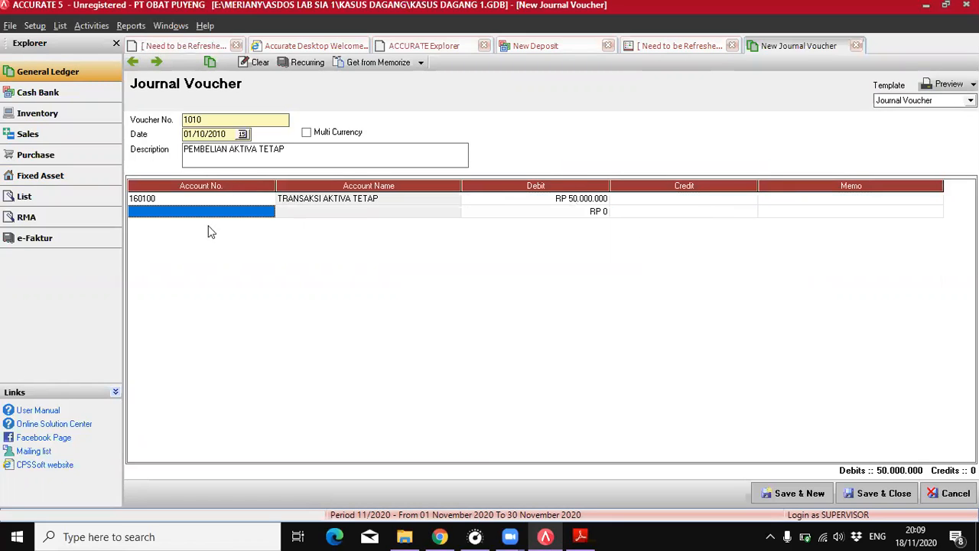
- Open the account list for the voucher's second line and examine the PDF module's sample of the new liability account
{"action": "left_click", "coordinate": [249, 215]}
{"action": "left_click", "coordinate": [268, 212]}
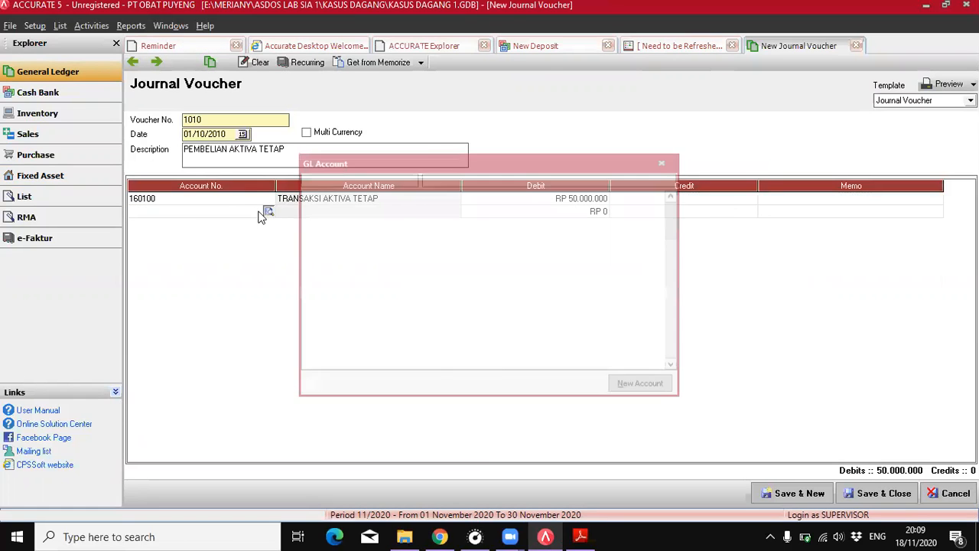
{"action": "left_click", "coordinate": [579, 536]}
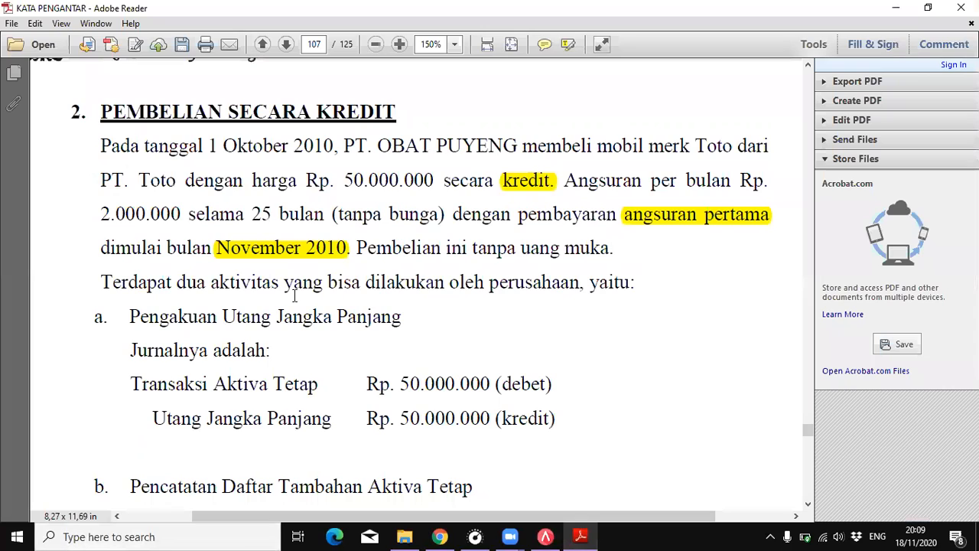
{"action": "scroll", "coordinate": [282, 271], "scroll_direction": "down", "scroll_amount": 10}
{"action": "scroll", "coordinate": [282, 274], "scroll_direction": "down", "scroll_amount": 15}
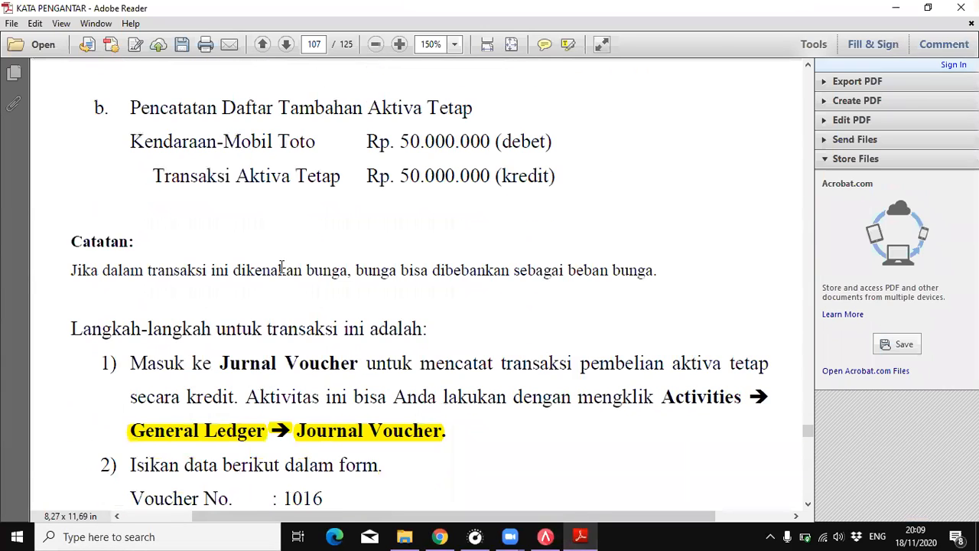
{"action": "scroll", "coordinate": [282, 269], "scroll_direction": "down", "scroll_amount": 9}
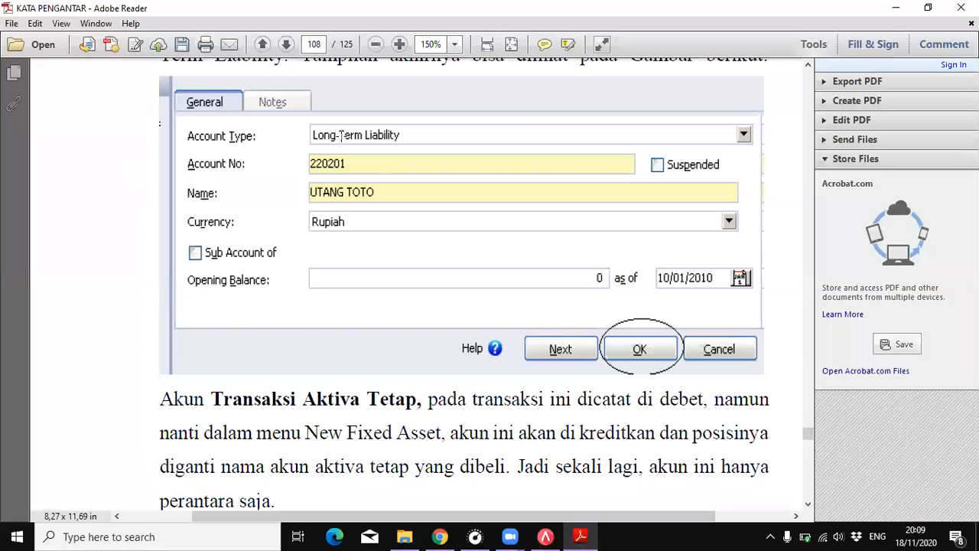
{"action": "scroll", "coordinate": [312, 205], "scroll_direction": "up", "scroll_amount": 1}
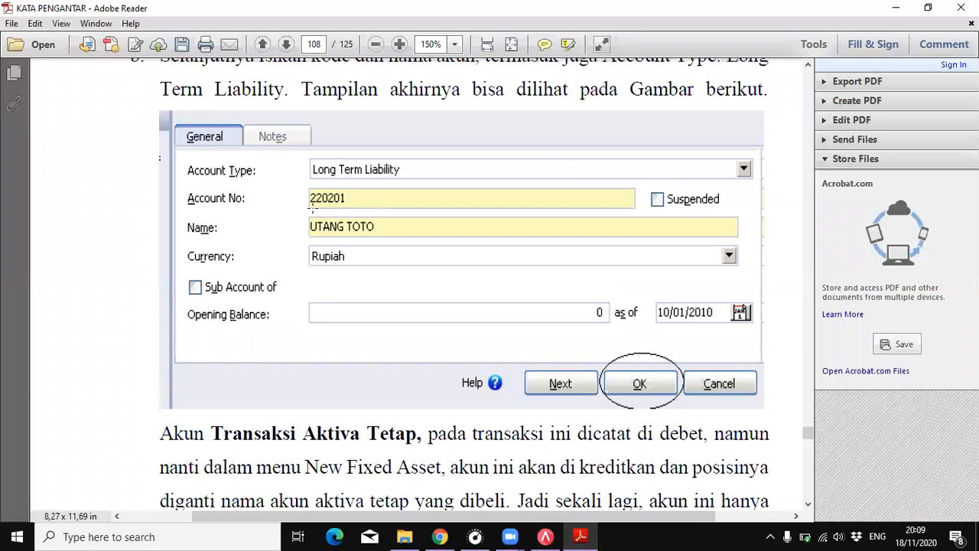
{"action": "left_click", "coordinate": [545, 536]}
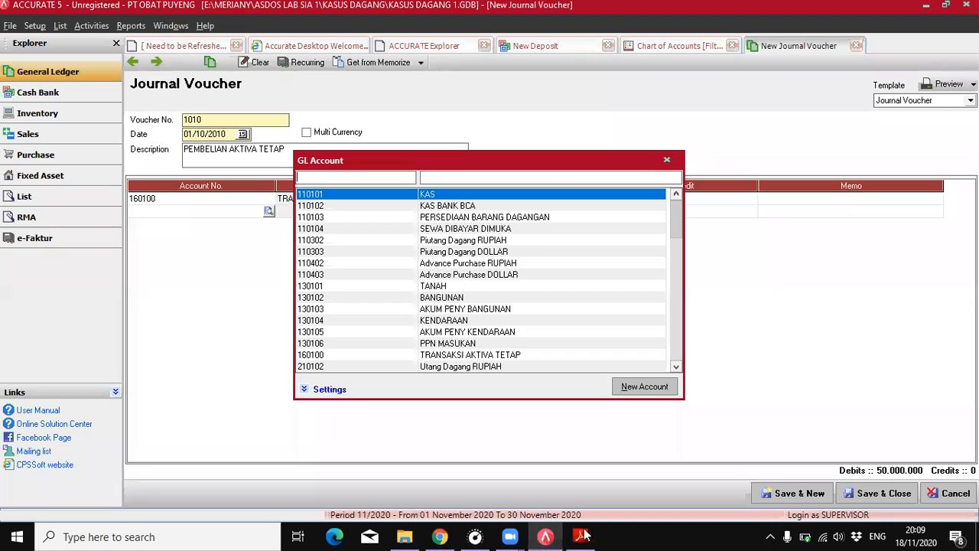
- Create a Long Term Liability account numbered 29990 and named UTANG TOTO, and use it on the voucher's second line
{"action": "left_click", "coordinate": [634, 386]}
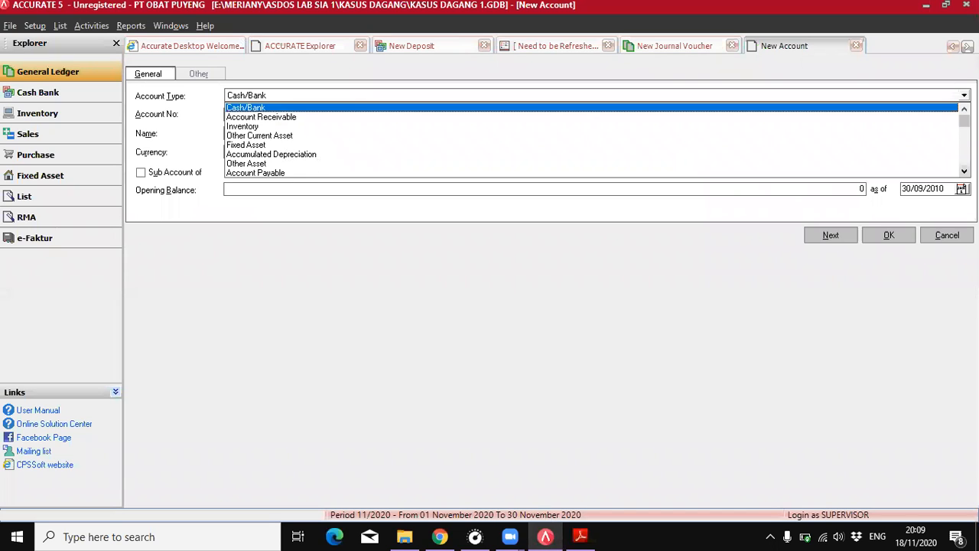
{"action": "left_click", "coordinate": [963, 171]}
{"action": "scroll", "coordinate": [341, 146], "scroll_direction": "down", "scroll_amount": 1}
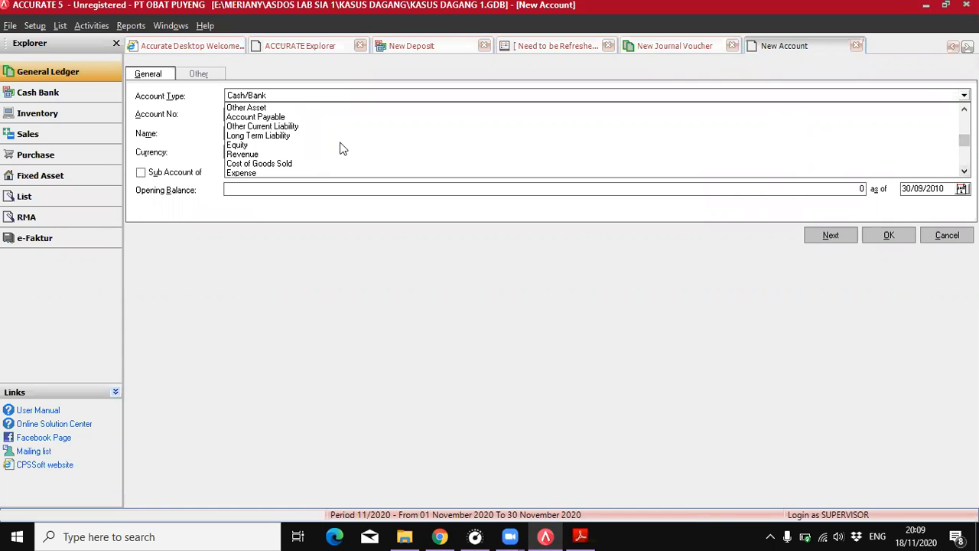
{"action": "left_click", "coordinate": [289, 137]}
{"action": "key", "text": "Tab"}
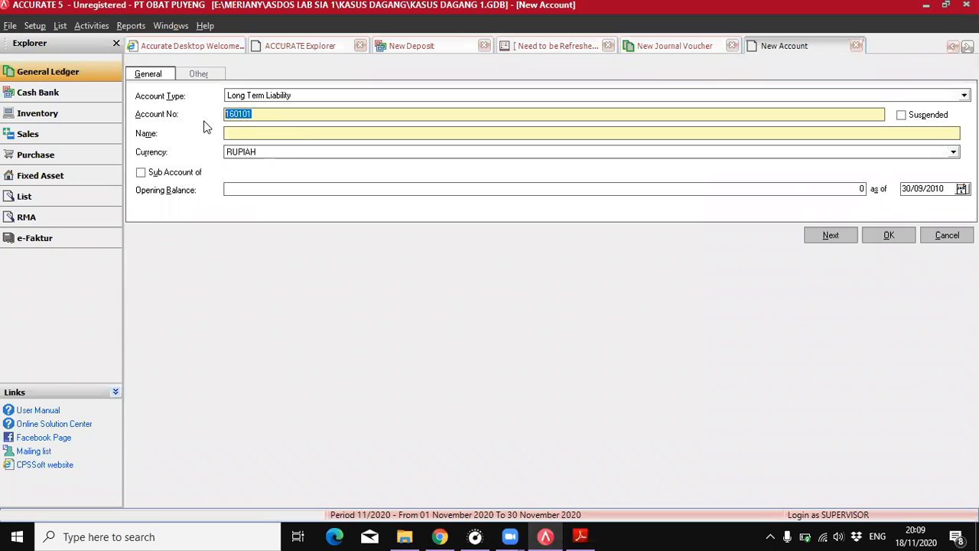
{"action": "type", "text": "29990"}
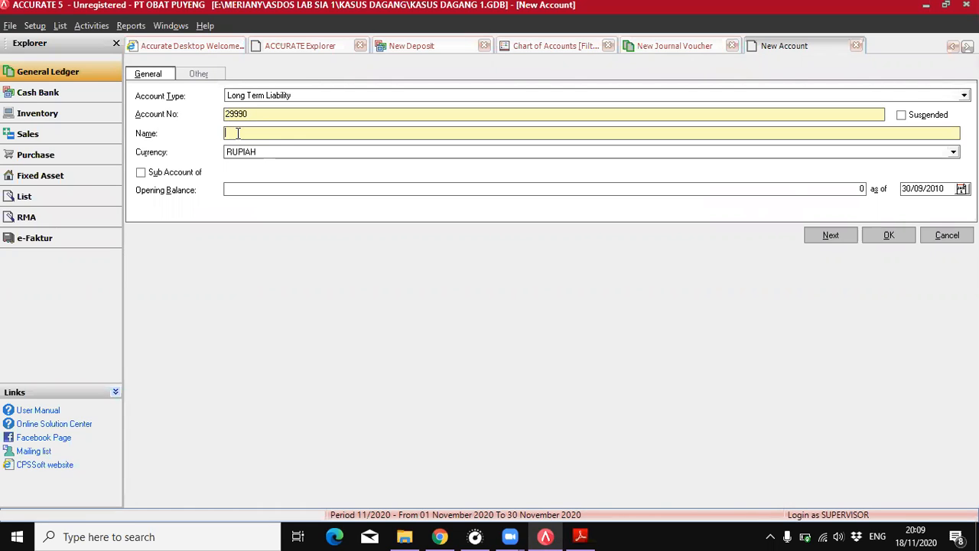
{"action": "left_click", "coordinate": [237, 133]}
{"action": "type", "text": "UTANG TOTO"}
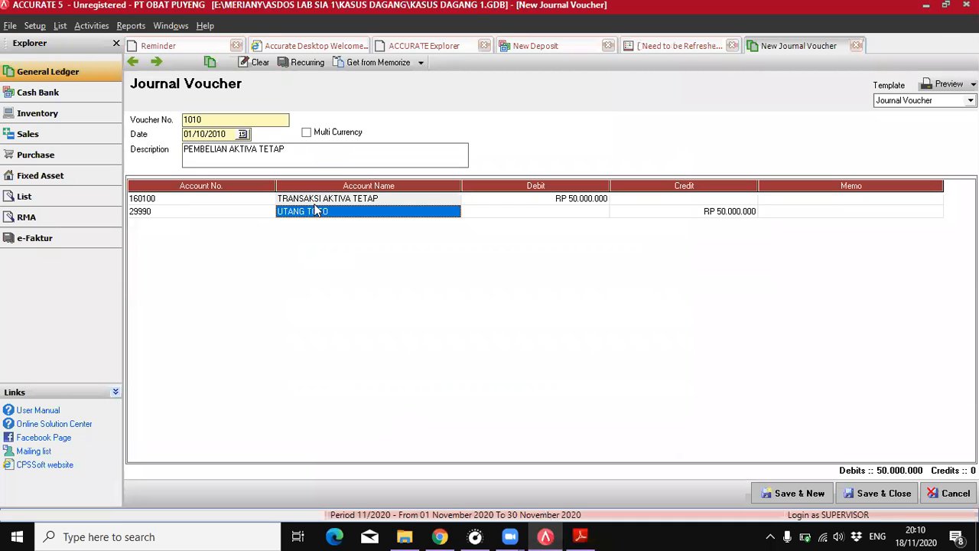
- Keep the 50.000.000 credit on the UTANG TOTO line, and save and close the journal voucher
{"action": "left_click", "coordinate": [689, 211]}
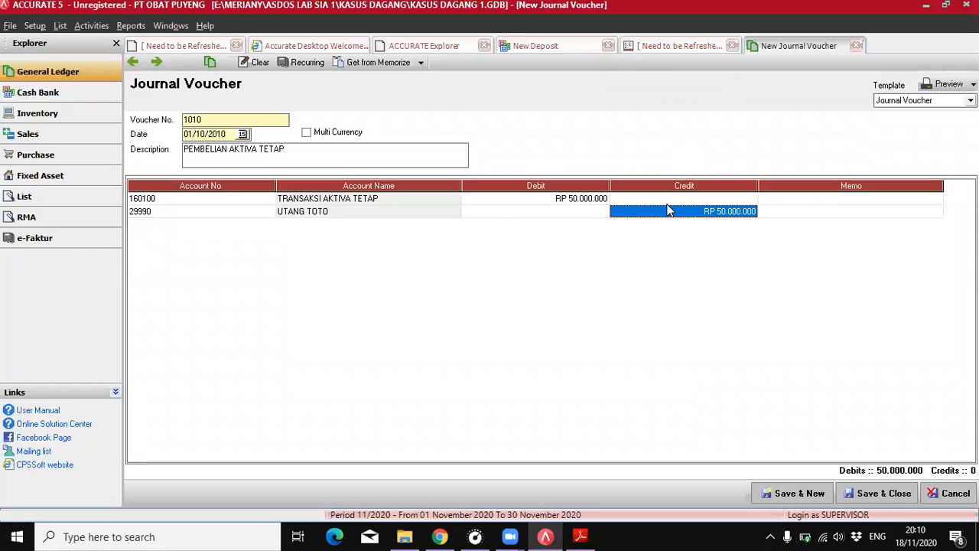
{"action": "left_click", "coordinate": [647, 199]}
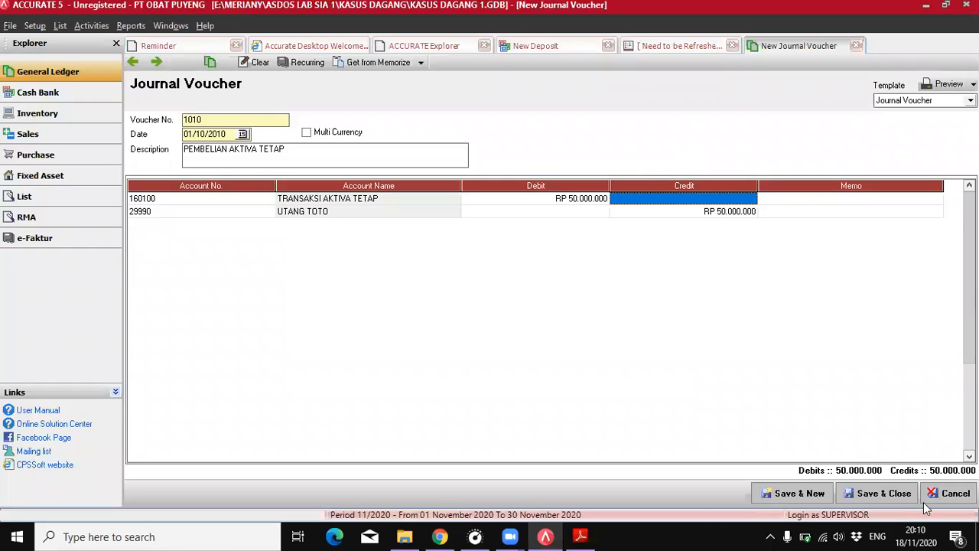
{"action": "left_click", "coordinate": [858, 495]}
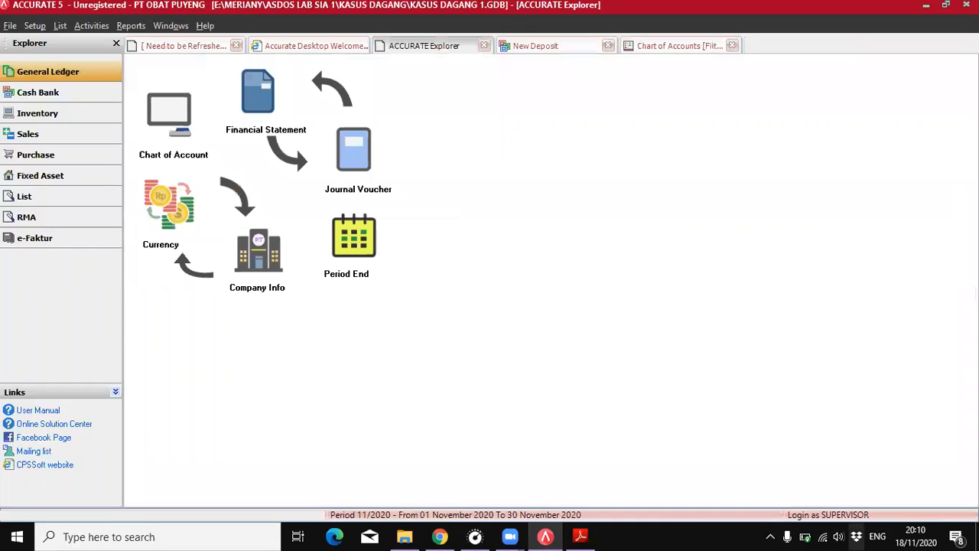
- Start a new fixed asset record and set its asset type to SEDAN
{"action": "left_click", "coordinate": [21, 176]}
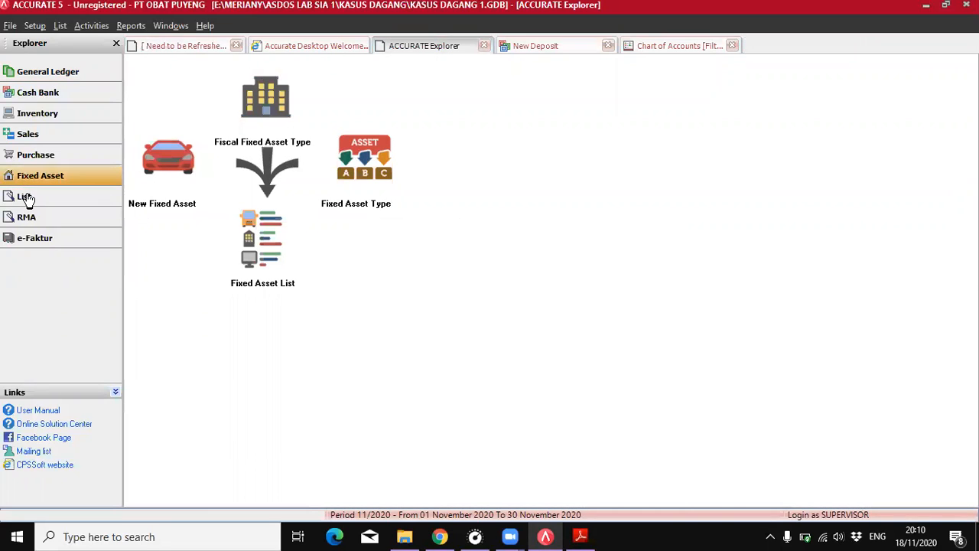
{"action": "left_click", "coordinate": [165, 162]}
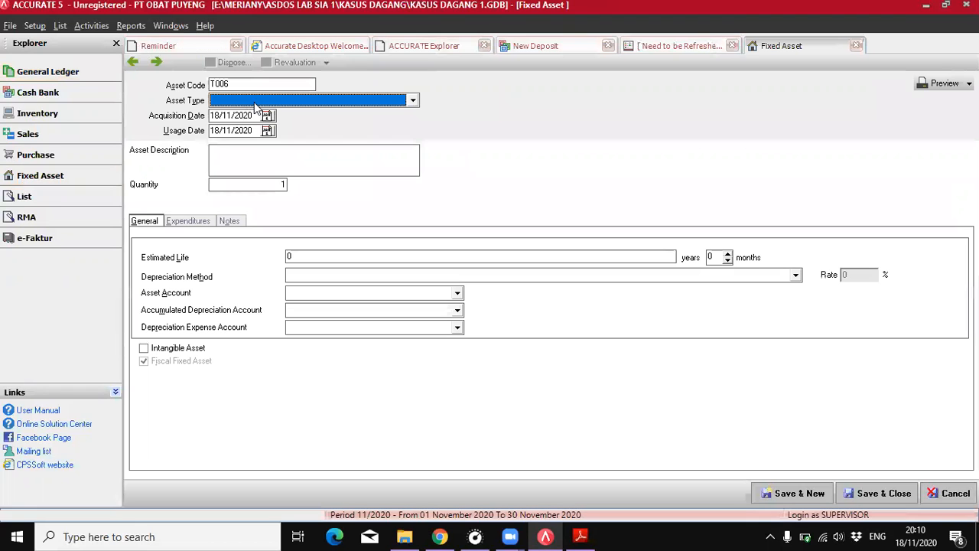
{"action": "left_click", "coordinate": [580, 535]}
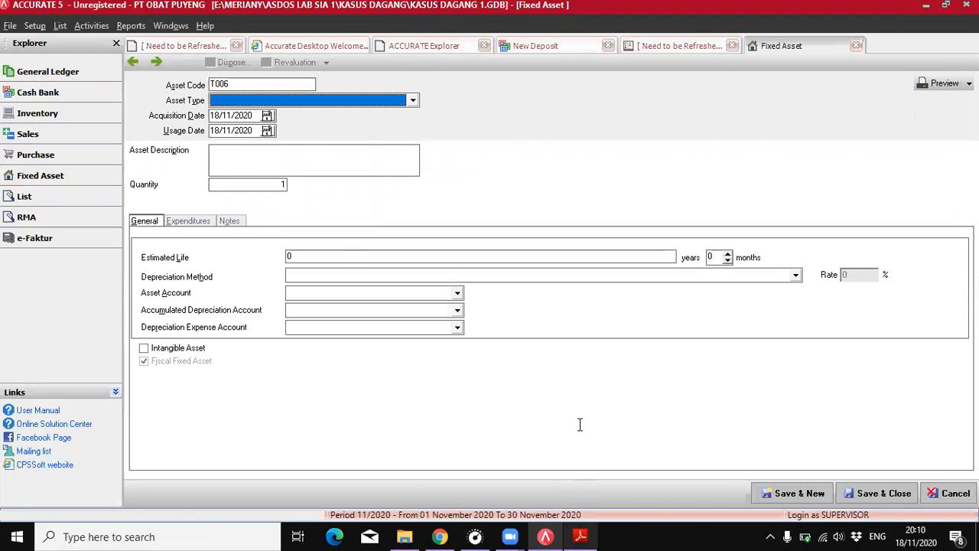
{"action": "scroll", "coordinate": [574, 290], "scroll_direction": "up", "scroll_amount": 10}
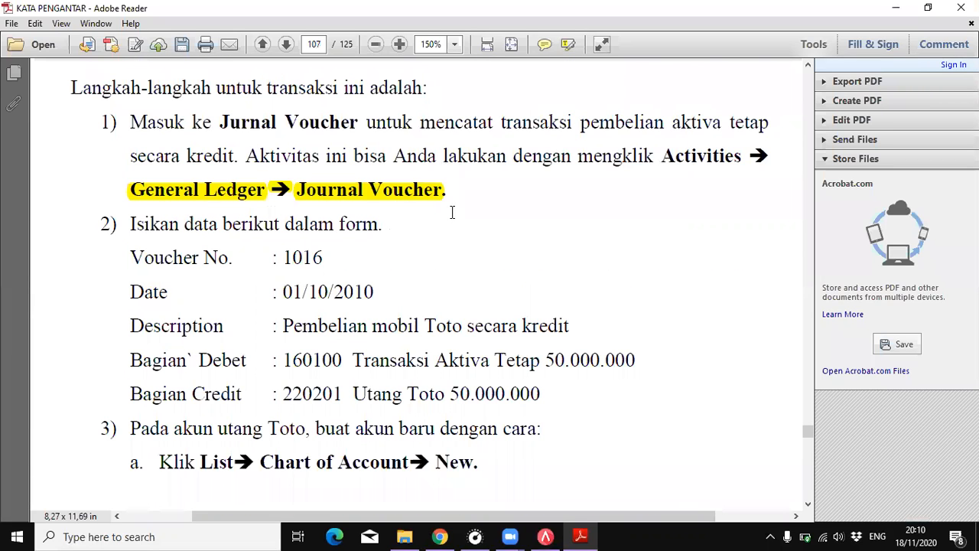
{"action": "left_click", "coordinate": [545, 536]}
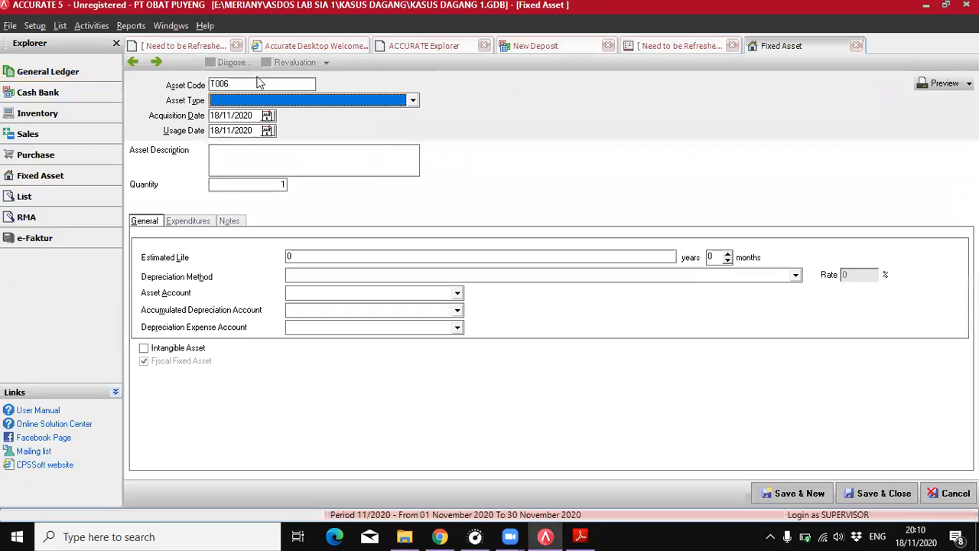
{"action": "left_click", "coordinate": [280, 105]}
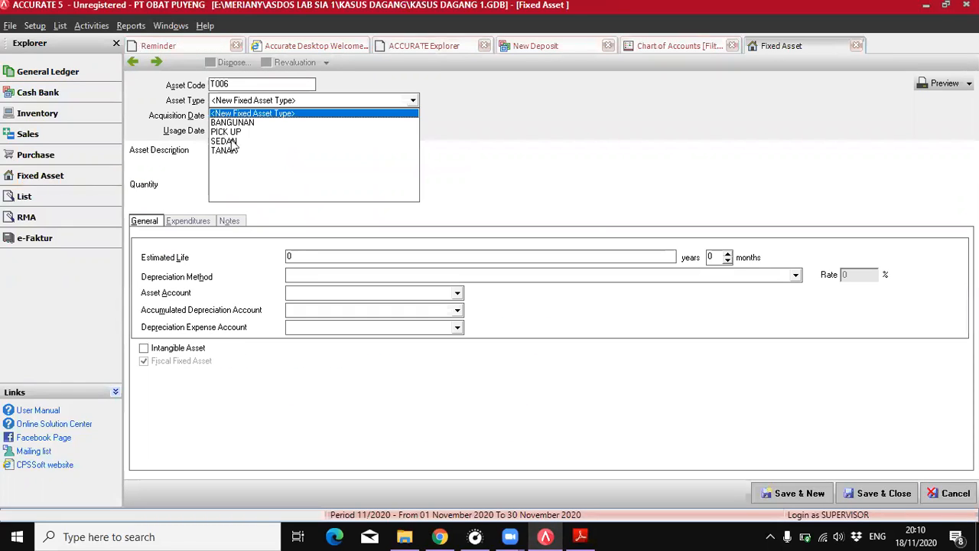
{"action": "left_click", "coordinate": [230, 141]}
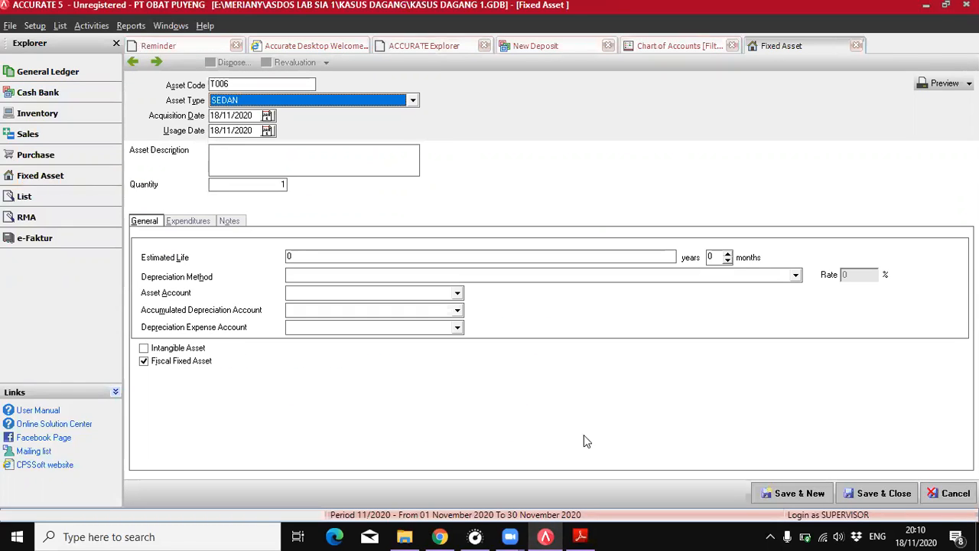
- Read on in the PDF module to the sample of the new fixed asset form for the Toto sedan
{"action": "left_click", "coordinate": [581, 535]}
{"action": "scroll", "coordinate": [487, 301], "scroll_direction": "down", "scroll_amount": 5}
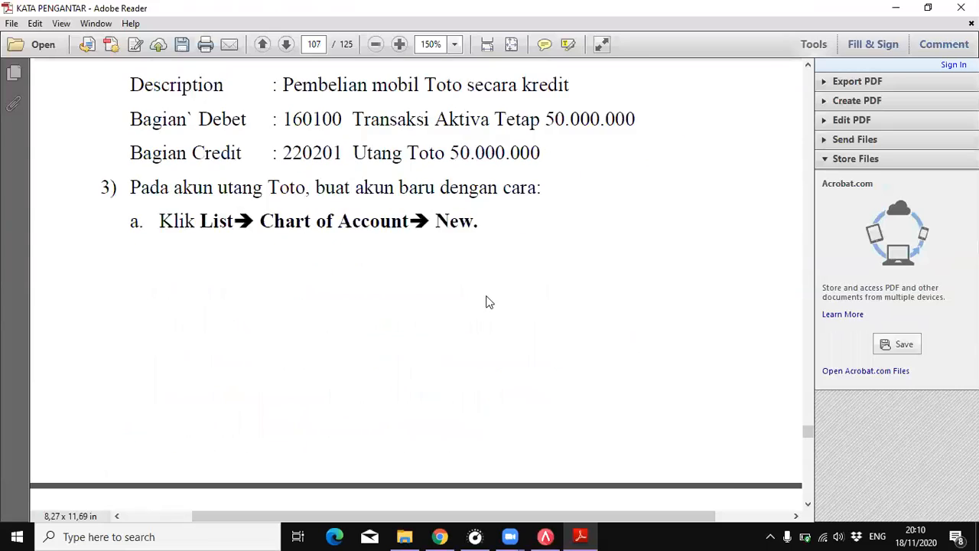
{"action": "scroll", "coordinate": [487, 301], "scroll_direction": "down", "scroll_amount": 6}
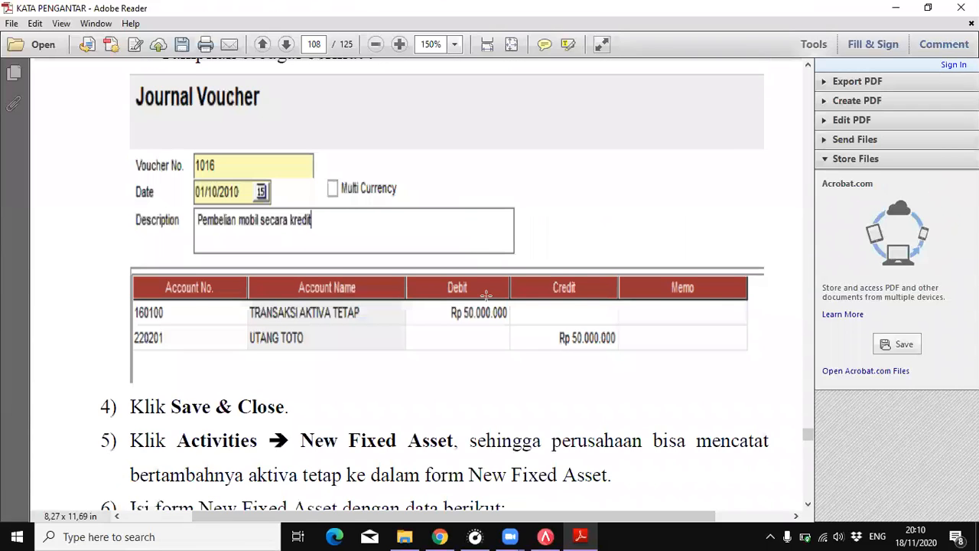
{"action": "scroll", "coordinate": [486, 295], "scroll_direction": "down", "scroll_amount": 6}
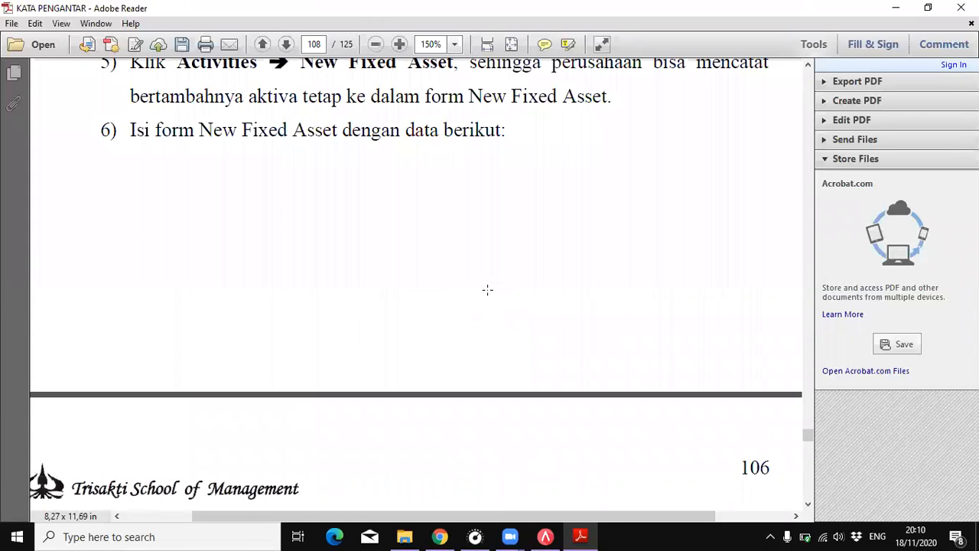
{"action": "scroll", "coordinate": [487, 290], "scroll_direction": "down", "scroll_amount": 5}
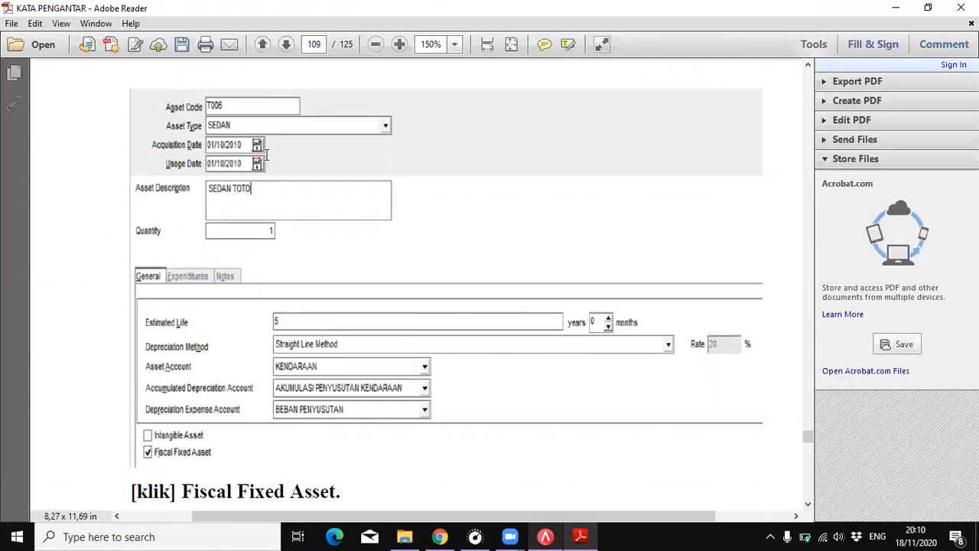
{"action": "key", "text": "alt+Tab"}
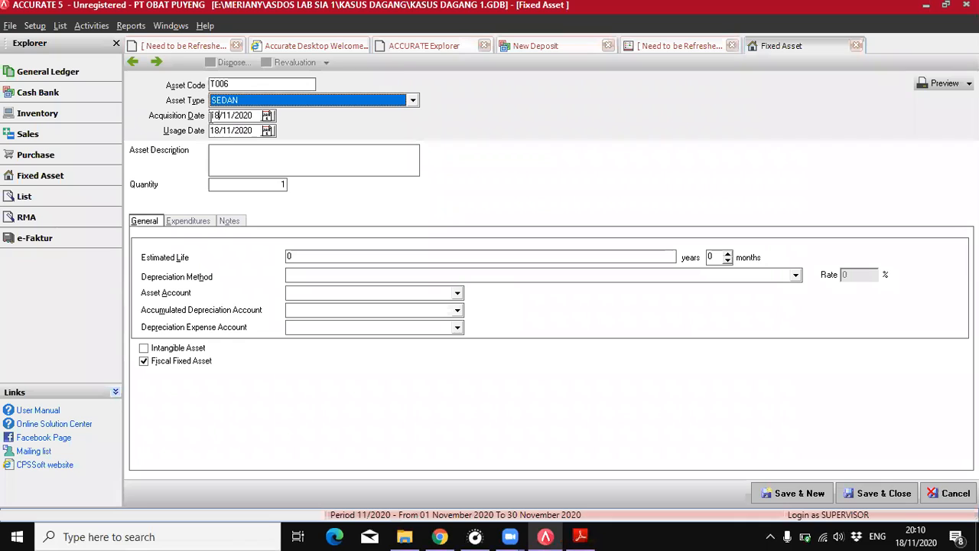
- Set the asset's acquisition and usage dates to 01/10/2010 and enter the description MOBIL SEDAN TOTO
{"action": "left_click", "coordinate": [211, 116]}
{"action": "type", "text": "01/10/2010"}
{"action": "left_click", "coordinate": [212, 130]}
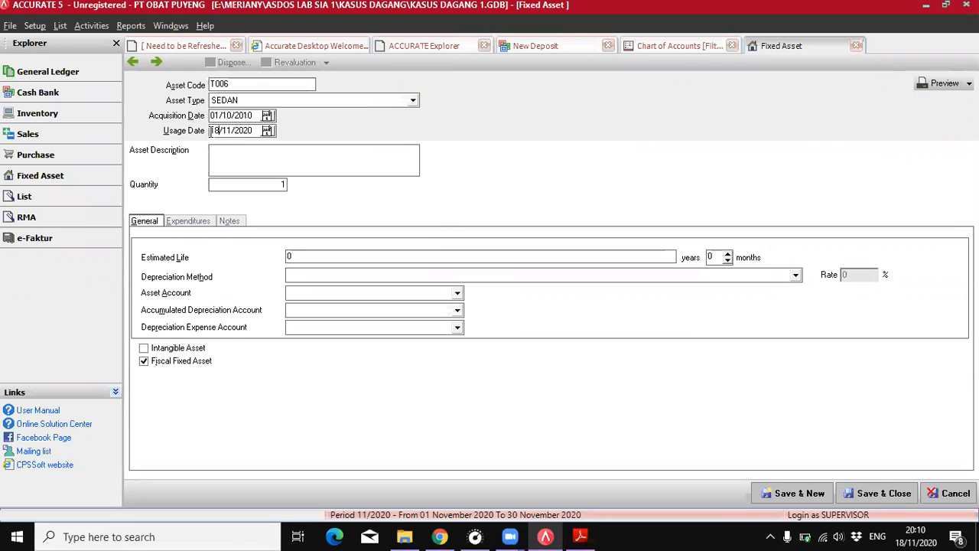
{"action": "type", "text": "01102010"}
{"action": "left_click", "coordinate": [238, 166]}
{"action": "type", "text": "MO"}
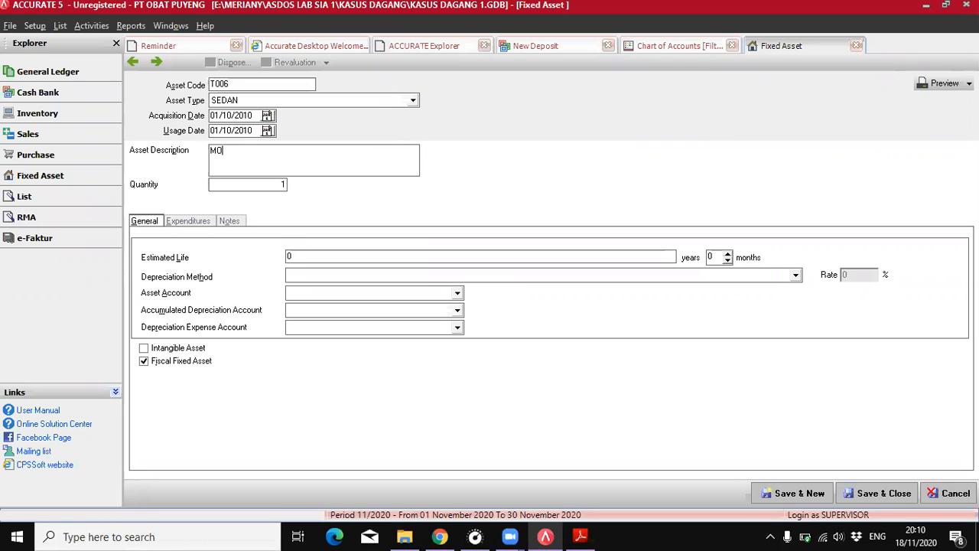
{"action": "type", "text": "BIL SEDAN TOTO"}
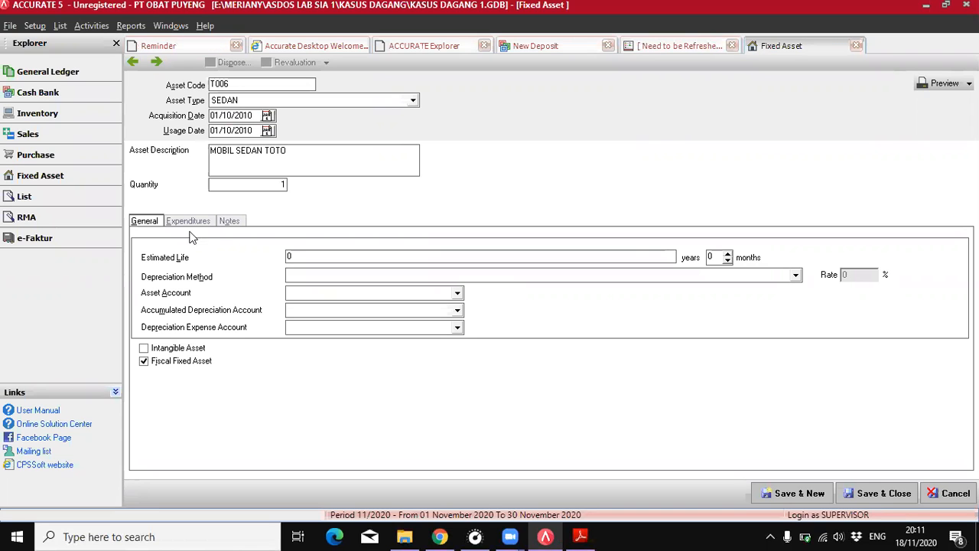
- Following the PDF sample, set the estimated life to 5 years, depreciation to Straight Line Method and the asset account to KENDARAAN
{"action": "left_click", "coordinate": [578, 535]}
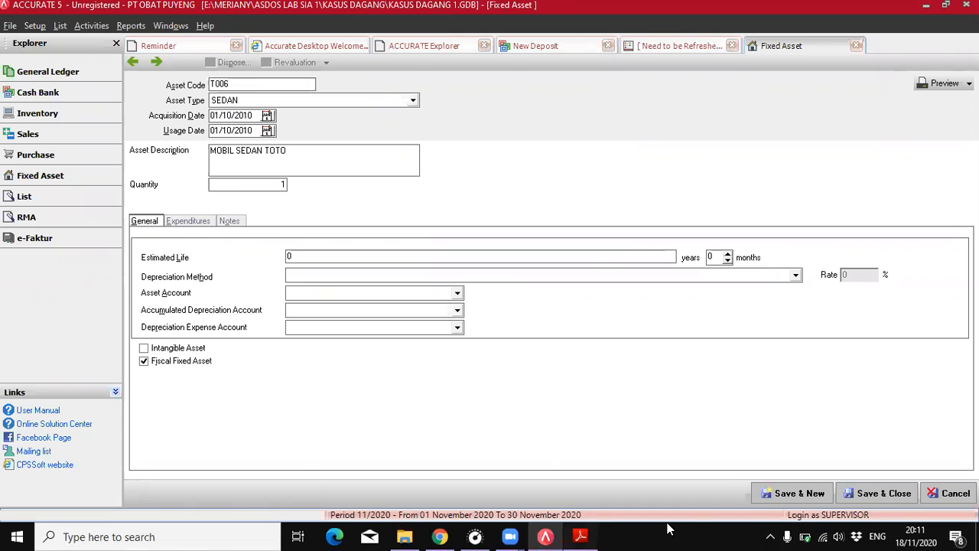
{"action": "scroll", "coordinate": [329, 418], "scroll_direction": "down", "scroll_amount": 1}
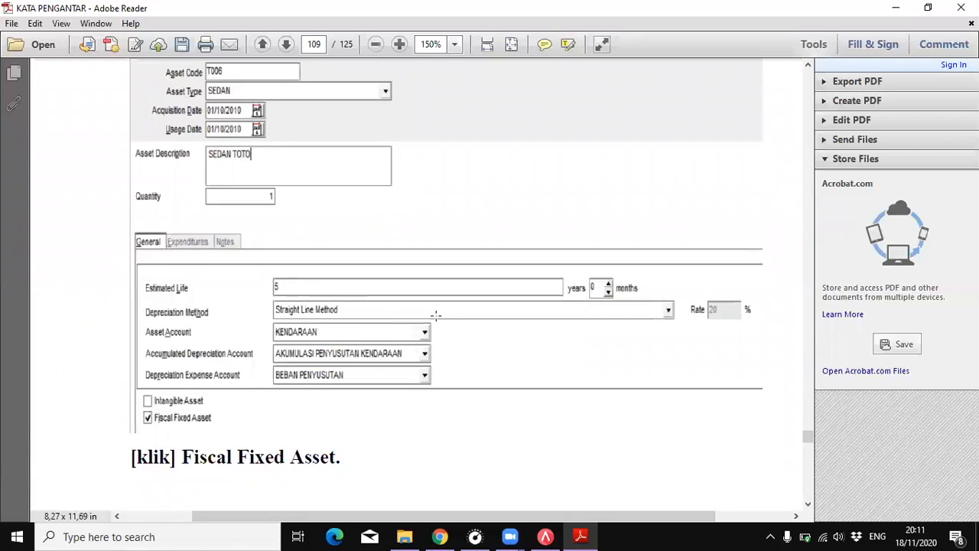
{"action": "left_click", "coordinate": [545, 536]}
{"action": "left_click", "coordinate": [479, 256]}
{"action": "type", "text": "5"}
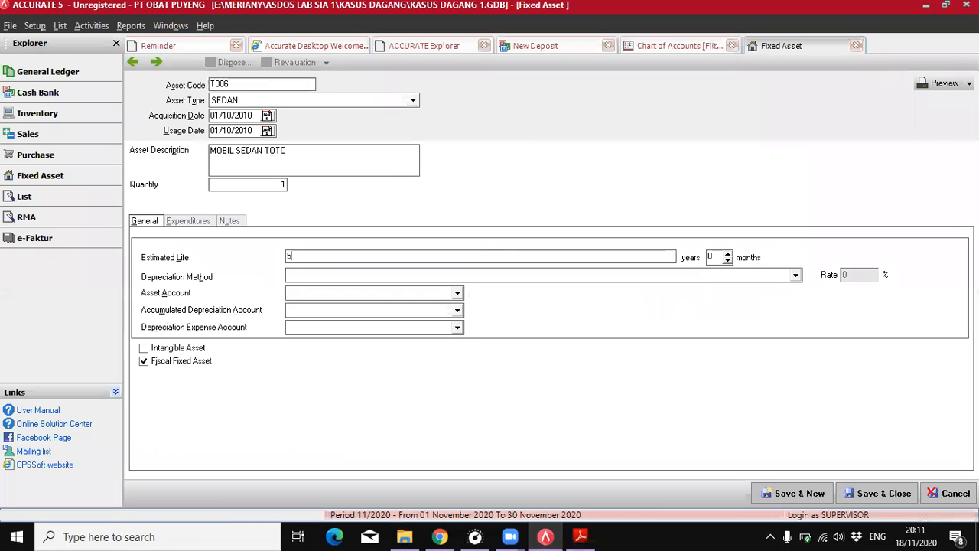
{"action": "left_click", "coordinate": [338, 276]}
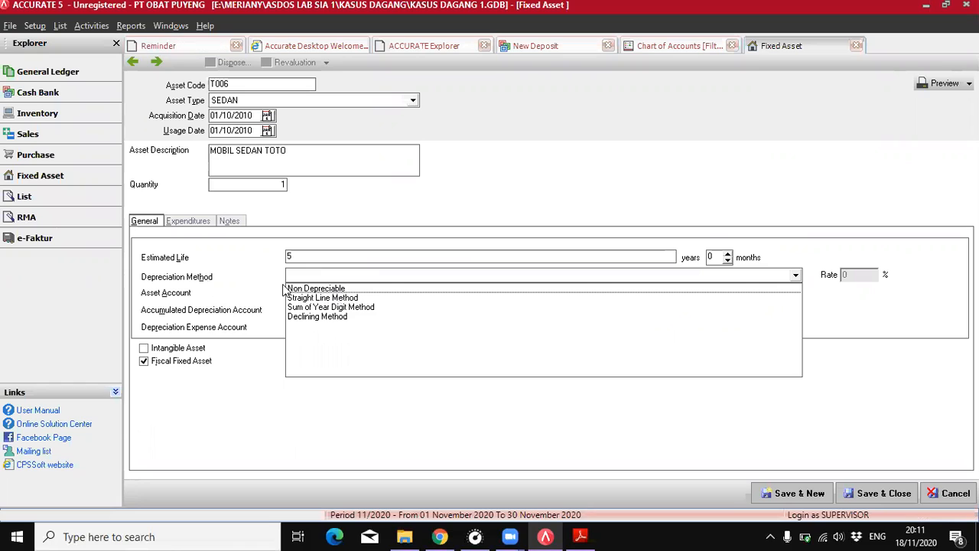
{"action": "left_click", "coordinate": [322, 298]}
{"action": "left_click", "coordinate": [331, 294]}
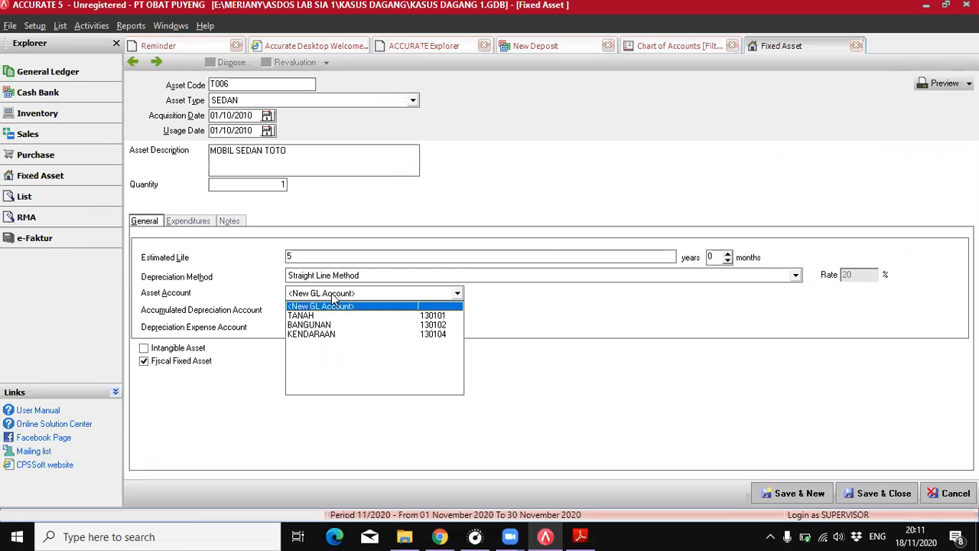
{"action": "left_click", "coordinate": [327, 335]}
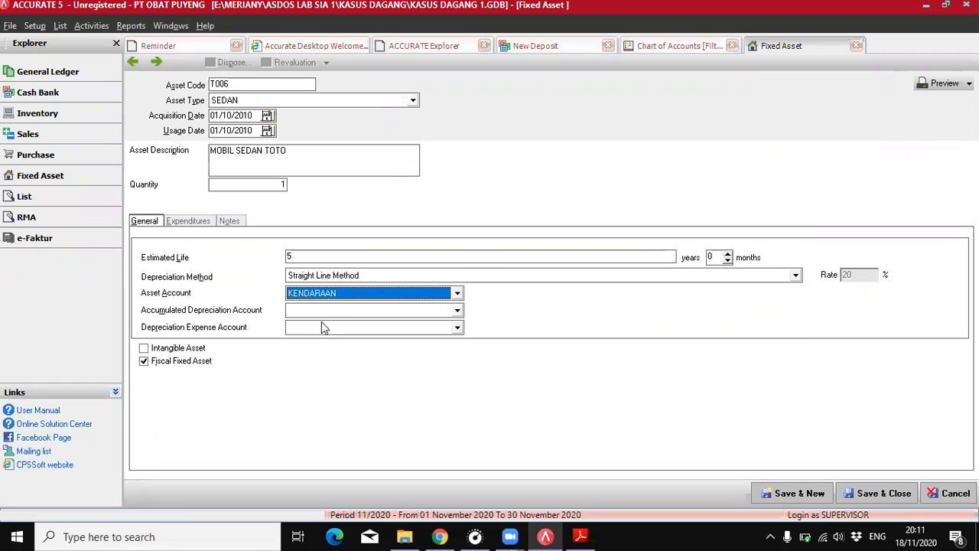
- Set the asset's accumulated depreciation account to AKUM PENY KENDARAAN and its depreciation expense account to BEBAN PENYUSUTAN
{"action": "left_click", "coordinate": [387, 311]}
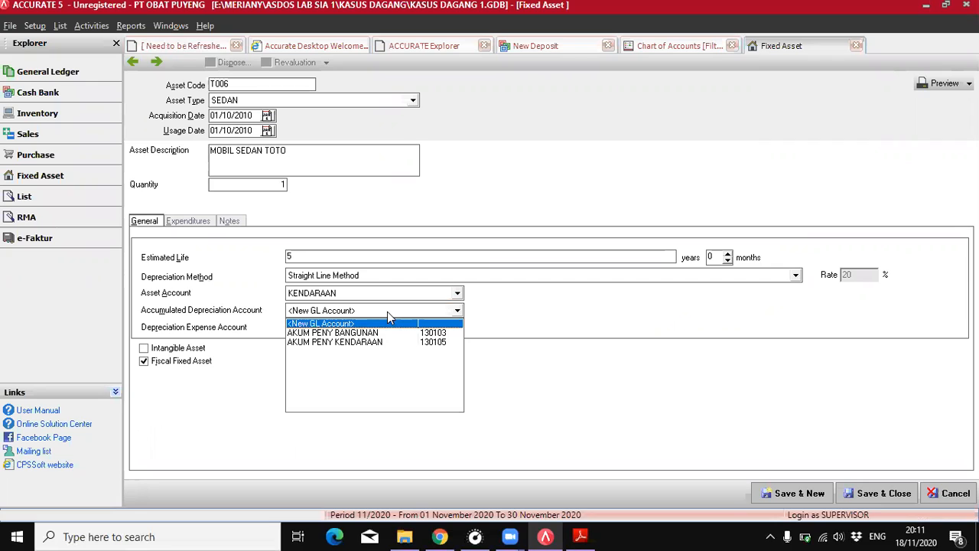
{"action": "left_click", "coordinate": [330, 341]}
{"action": "left_click", "coordinate": [323, 326]}
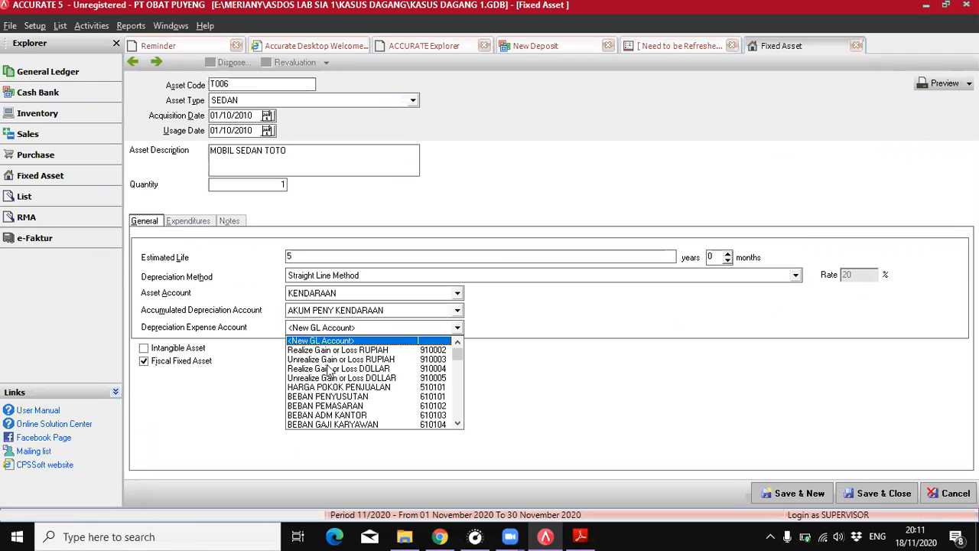
{"action": "left_click", "coordinate": [332, 397]}
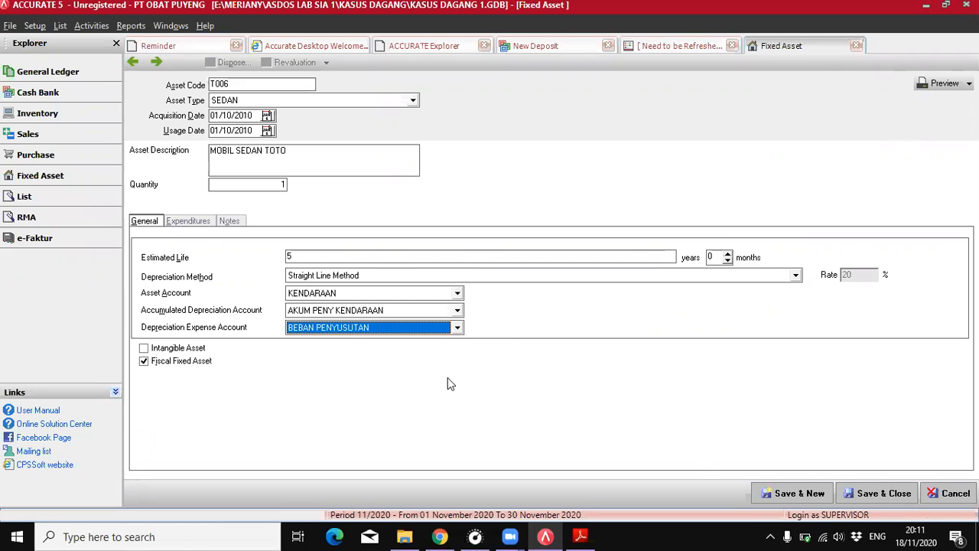
- Add an expenditure line to the asset with account 160100 TRANSAKSI AKTIVA TETAP and an amount of 50.000.000
{"action": "left_click", "coordinate": [211, 226]}
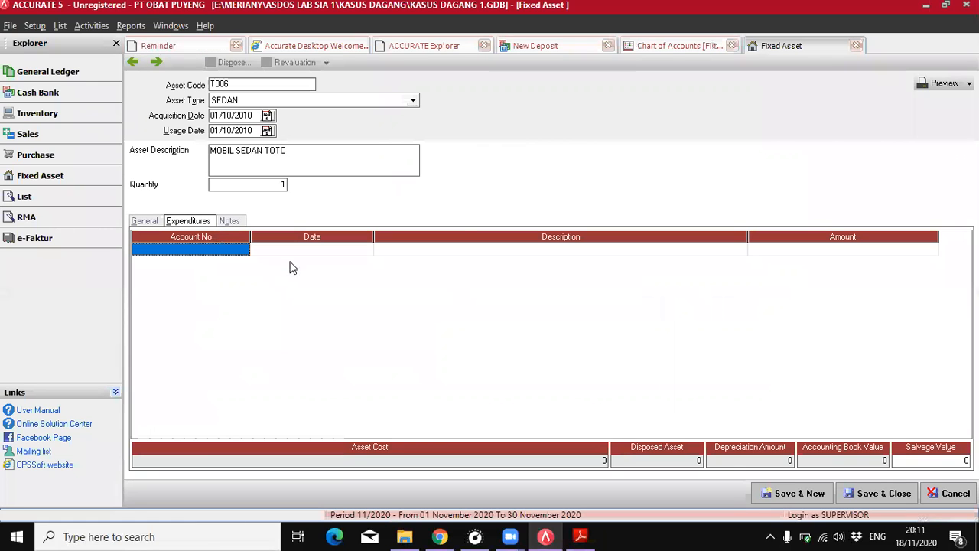
{"action": "left_click", "coordinate": [239, 251]}
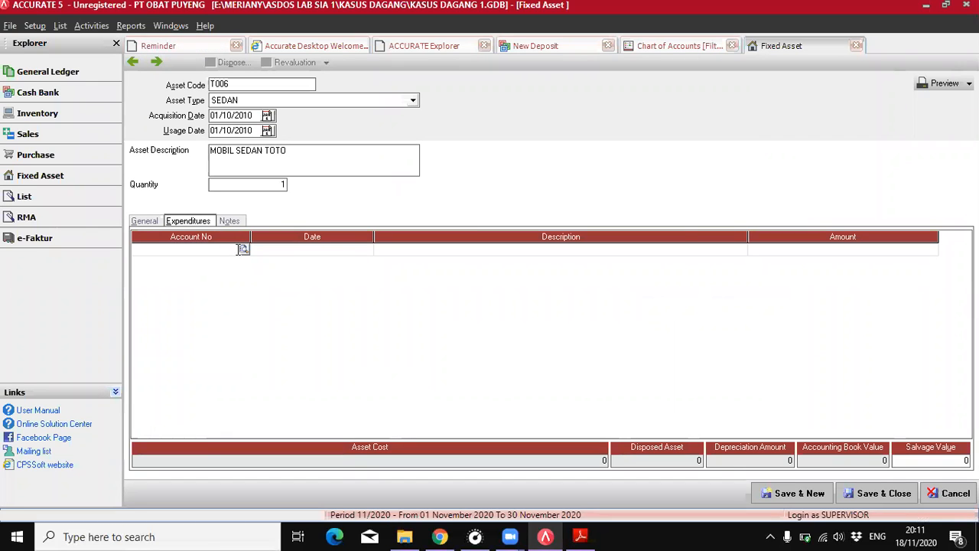
{"action": "left_click", "coordinate": [243, 250]}
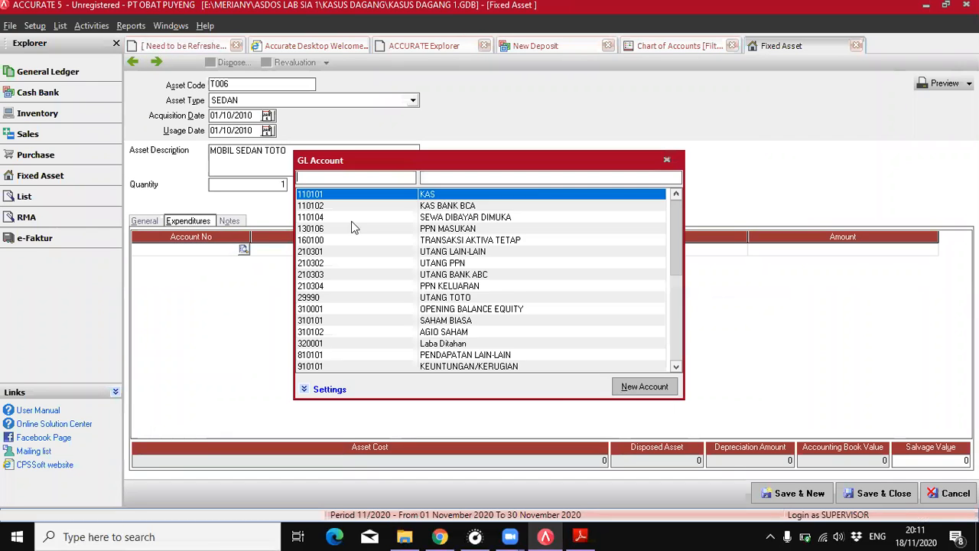
{"action": "left_click", "coordinate": [487, 241]}
{"action": "double_click", "coordinate": [487, 239]}
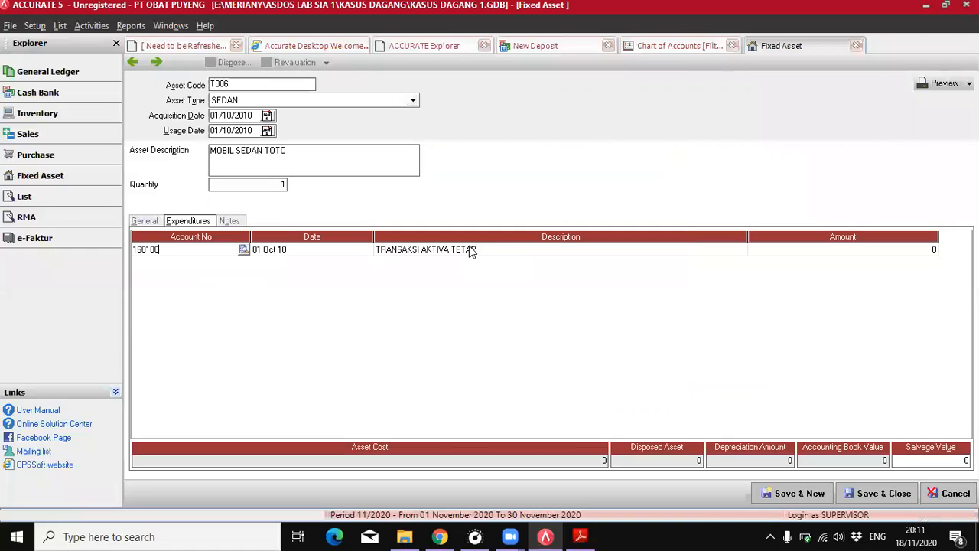
{"action": "left_click", "coordinate": [785, 253]}
{"action": "type", "text": "50.00"}
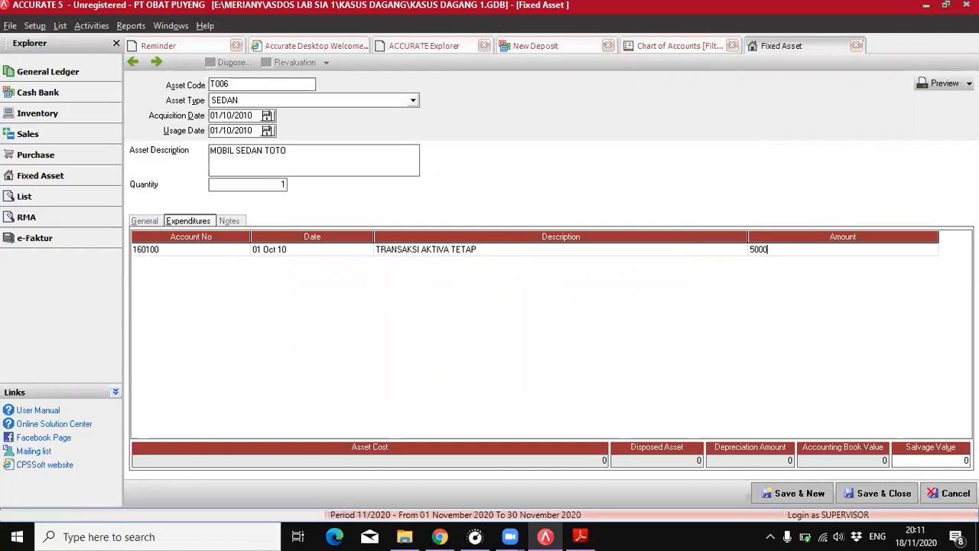
{"action": "type", "text": "0.000"}
{"action": "key", "text": "Return"}
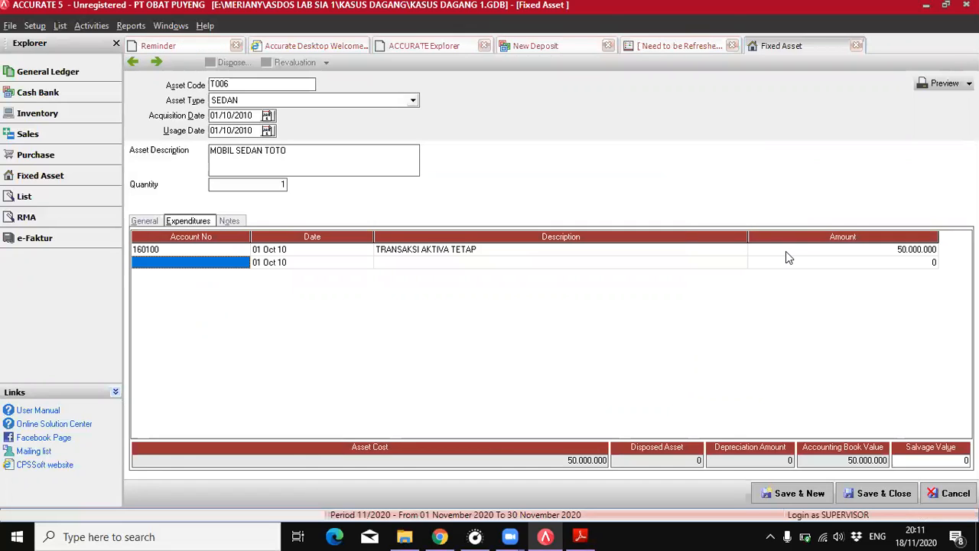
- Check the expenditure line and asset cost, and save and close the Toto sedan's fixed asset record
{"action": "left_click", "coordinate": [659, 246]}
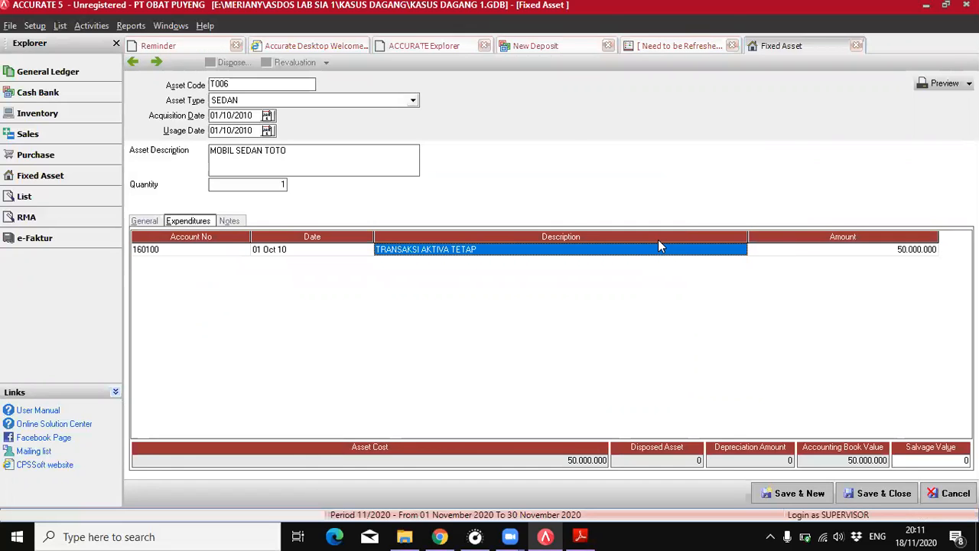
{"action": "left_click", "coordinate": [572, 463]}
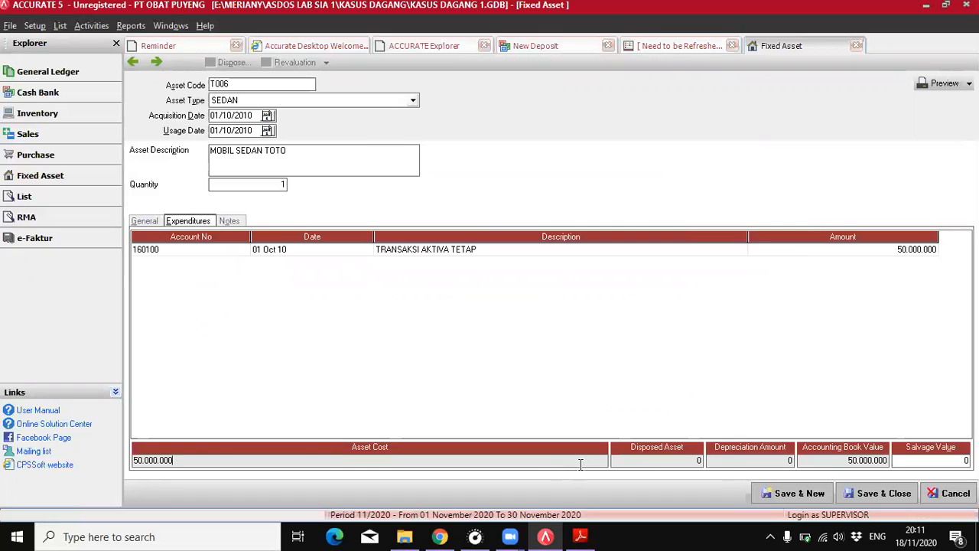
{"action": "left_click", "coordinate": [874, 251]}
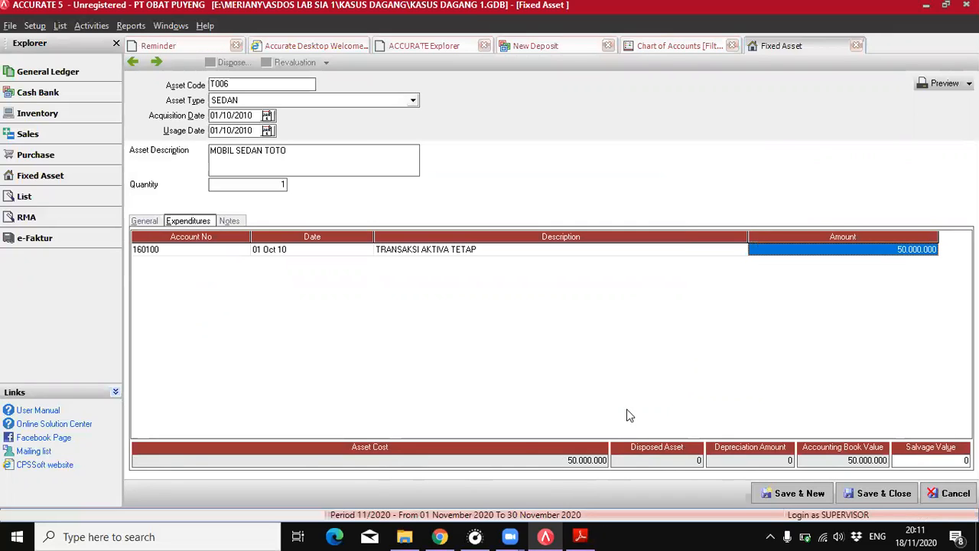
{"action": "left_click", "coordinate": [865, 496]}
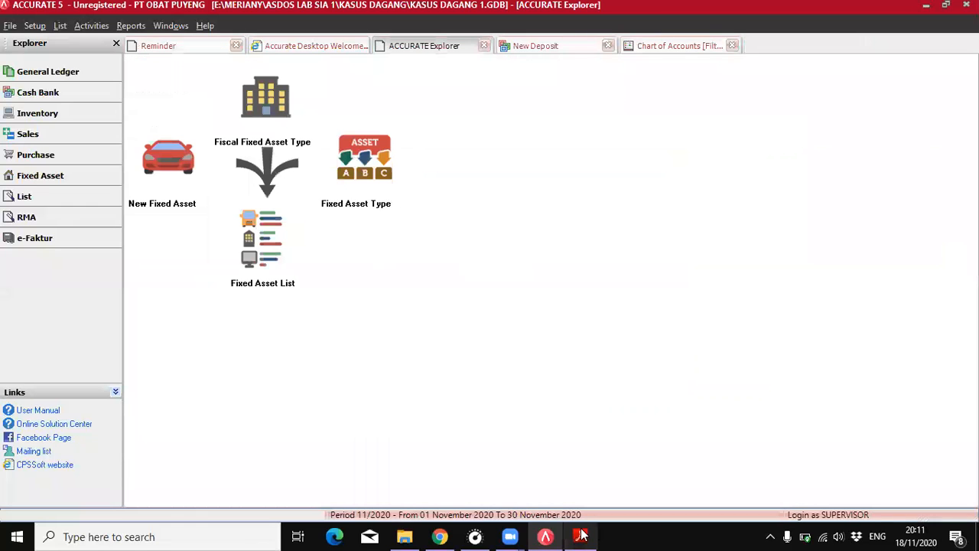
- Switch to the PDF module in Adobe Reader and compare the sample general and expenditure data with the saved asset
{"action": "left_click", "coordinate": [580, 536]}
{"action": "scroll", "coordinate": [397, 366], "scroll_direction": "down", "scroll_amount": 1}
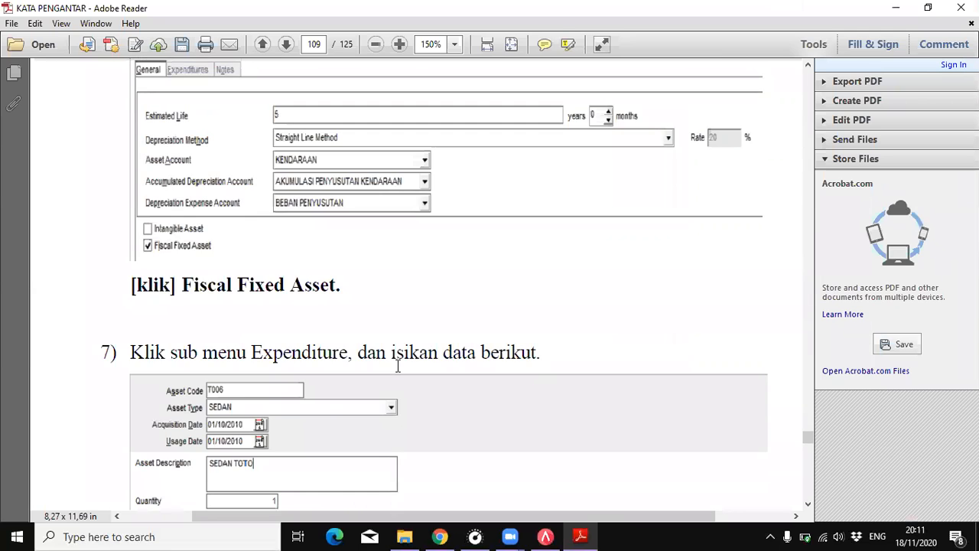
{"action": "scroll", "coordinate": [398, 366], "scroll_direction": "up", "scroll_amount": 4}
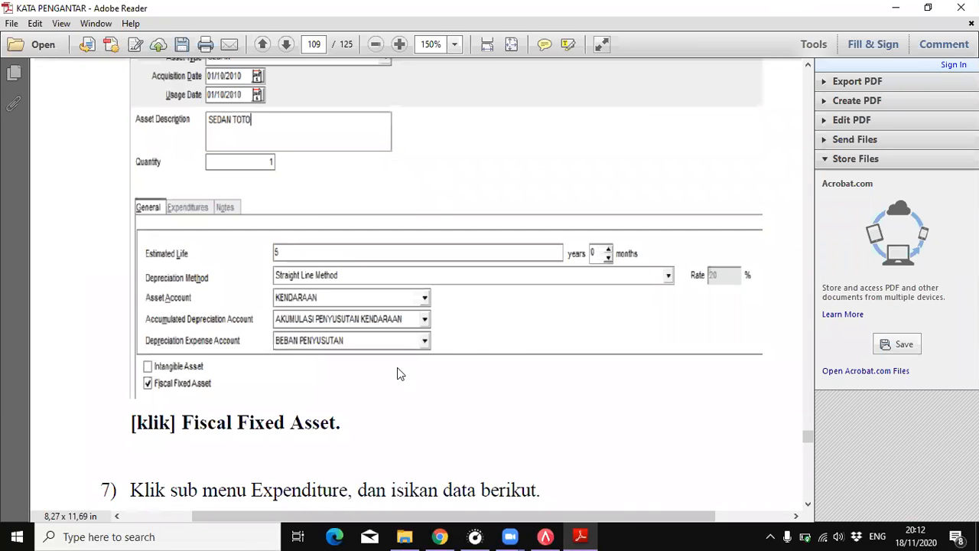
{"action": "scroll", "coordinate": [398, 370], "scroll_direction": "down", "scroll_amount": 6}
{"action": "scroll", "coordinate": [419, 373], "scroll_direction": "down", "scroll_amount": 7}
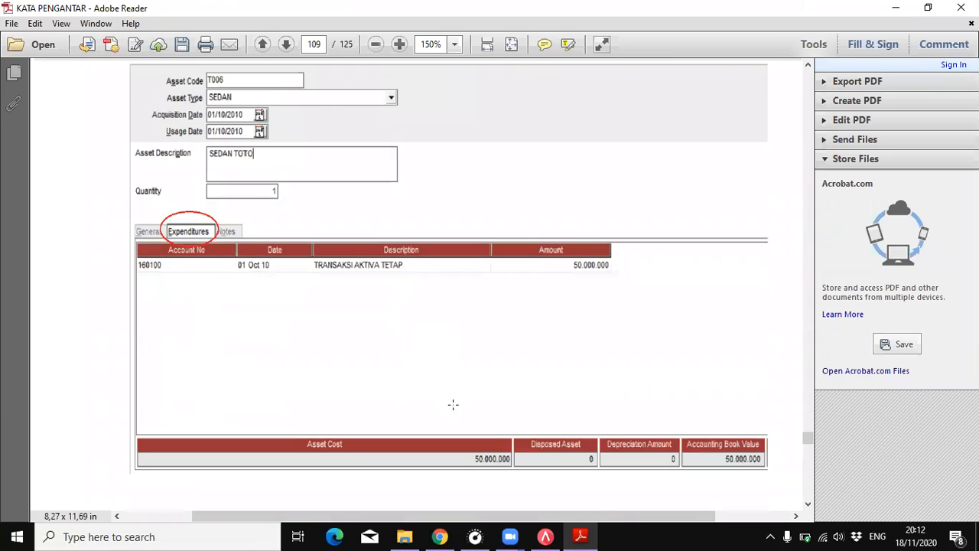
{"action": "scroll", "coordinate": [452, 404], "scroll_direction": "up", "scroll_amount": 2}
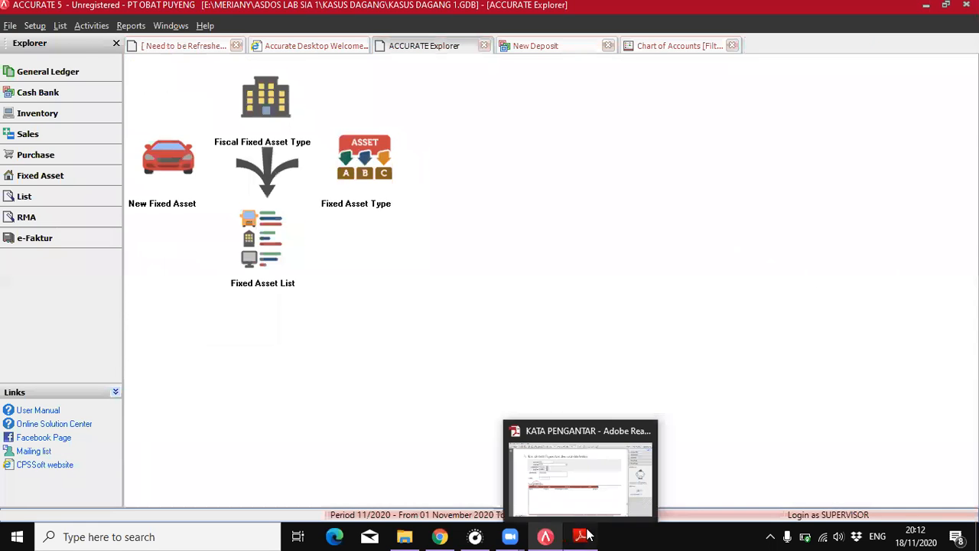
- Read the PDF module's chapter on selling fixed assets, including the Period End instructions and the sedan sale case
{"action": "left_click", "coordinate": [580, 536]}
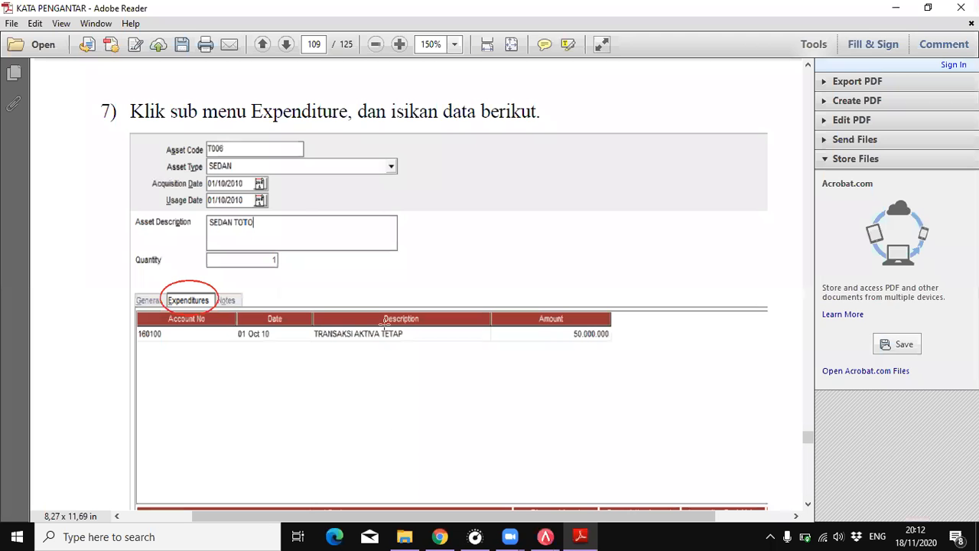
{"action": "scroll", "coordinate": [378, 325], "scroll_direction": "down", "scroll_amount": 10}
{"action": "scroll", "coordinate": [379, 325], "scroll_direction": "down", "scroll_amount": 10}
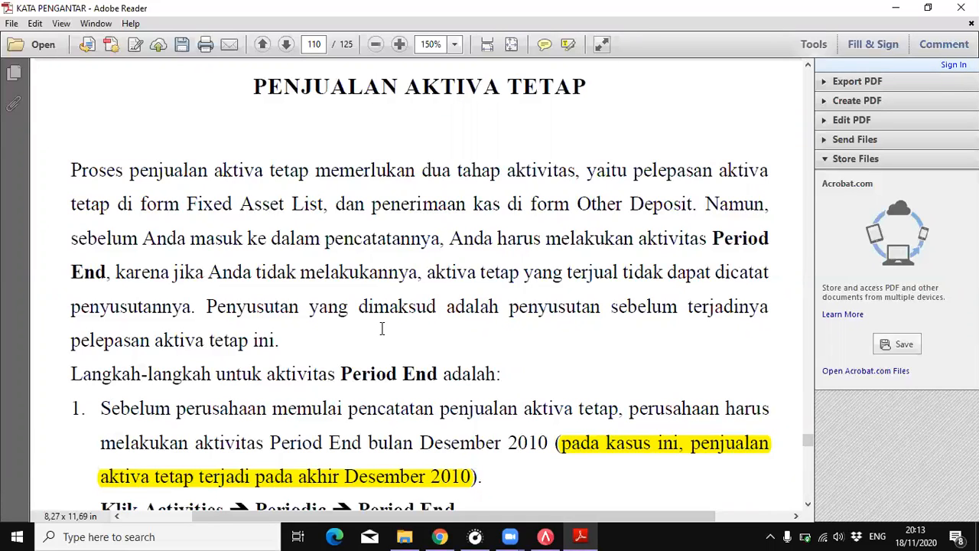
{"action": "scroll", "coordinate": [413, 252], "scroll_direction": "down", "scroll_amount": 5}
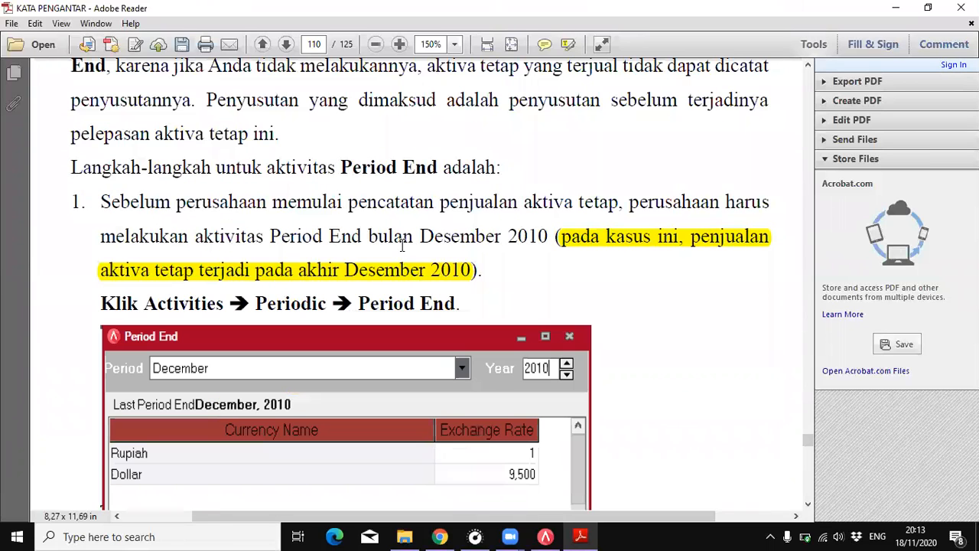
{"action": "scroll", "coordinate": [401, 245], "scroll_direction": "down", "scroll_amount": 1}
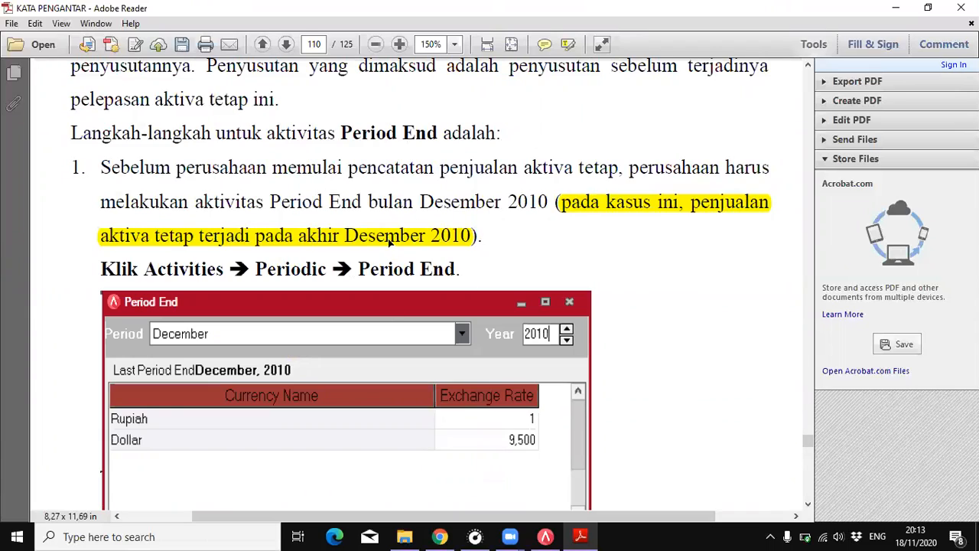
{"action": "scroll", "coordinate": [388, 240], "scroll_direction": "down", "scroll_amount": 3}
{"action": "scroll", "coordinate": [388, 240], "scroll_direction": "down", "scroll_amount": 4}
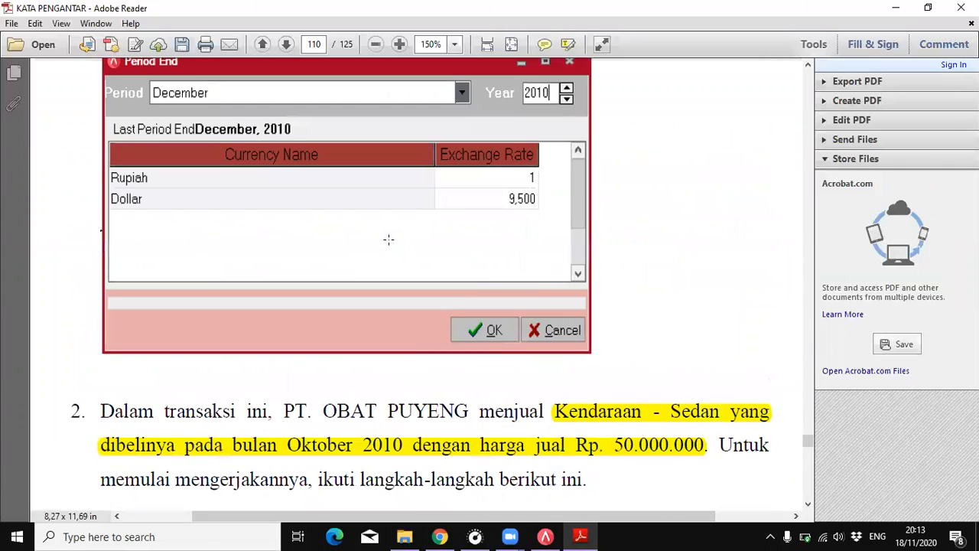
{"action": "scroll", "coordinate": [389, 240], "scroll_direction": "up", "scroll_amount": 1}
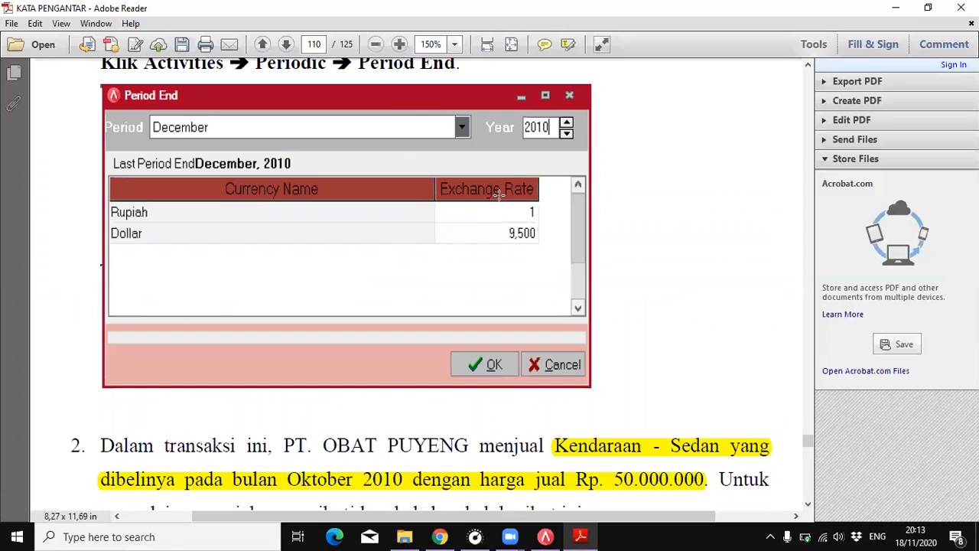
{"action": "scroll", "coordinate": [497, 194], "scroll_direction": "down", "scroll_amount": 7}
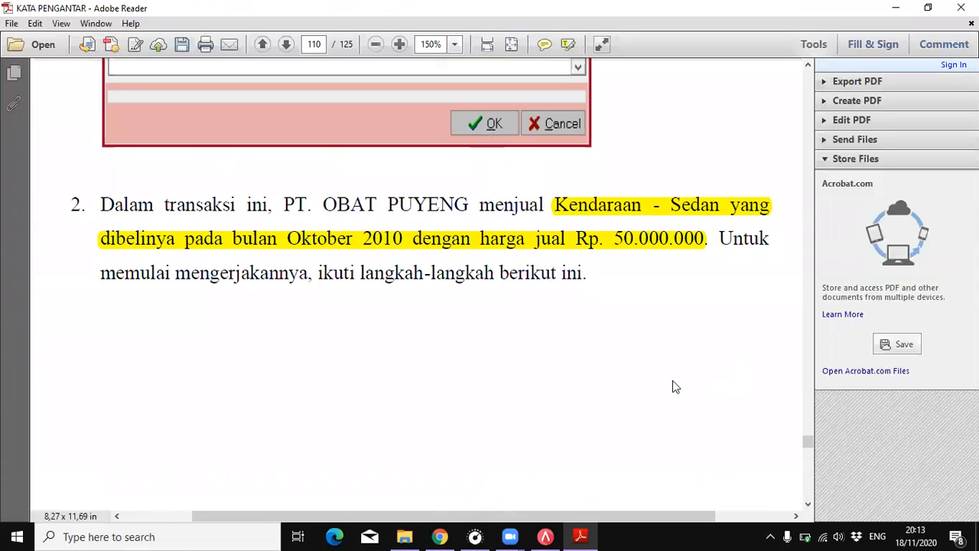
- Switch to ACCURATE and run the Period End process for December 2010
{"action": "left_click", "coordinate": [545, 536]}
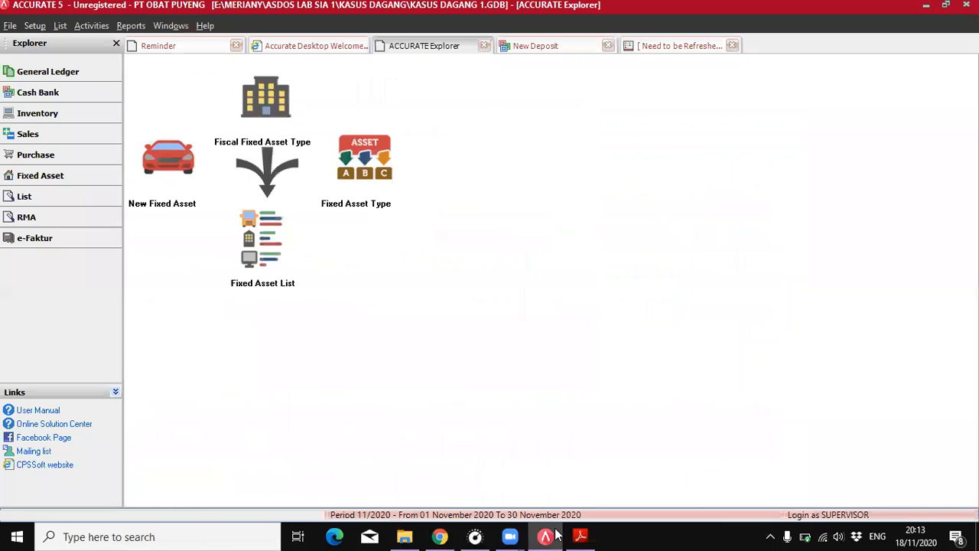
{"action": "left_click", "coordinate": [33, 71]}
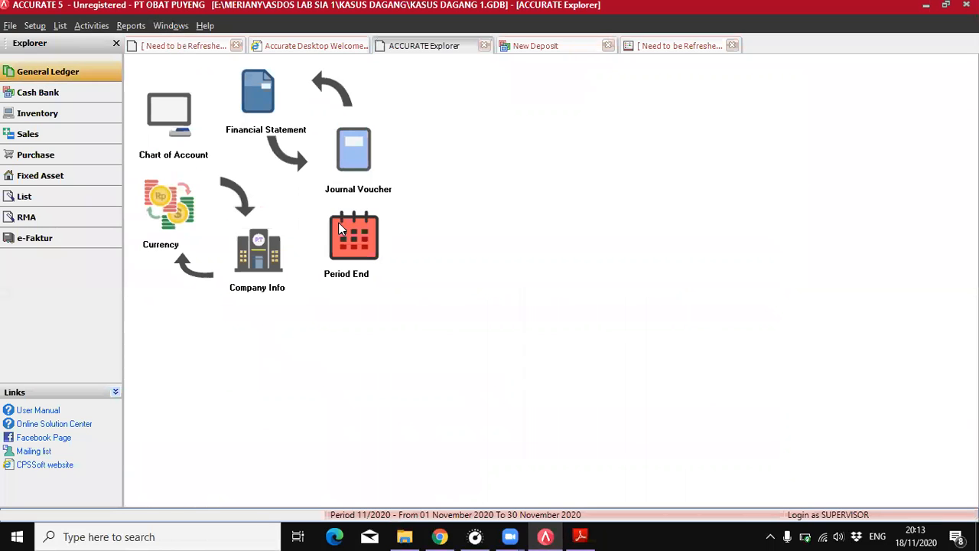
{"action": "left_click", "coordinate": [341, 228]}
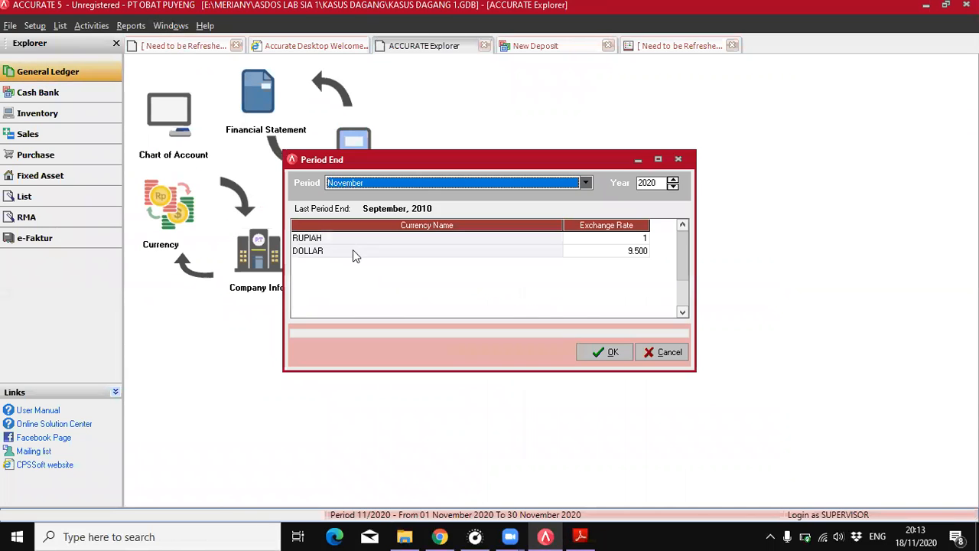
{"action": "left_click", "coordinate": [585, 183]}
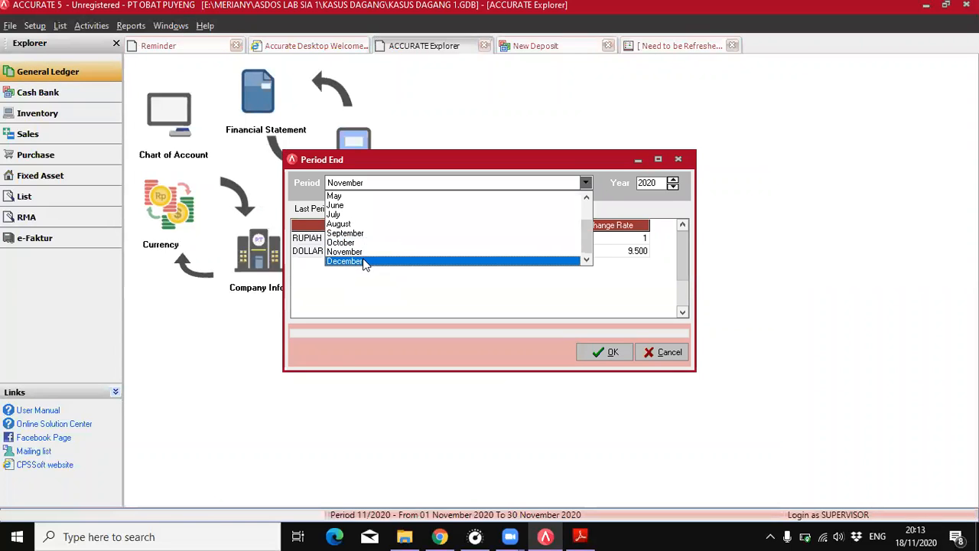
{"action": "left_click", "coordinate": [363, 261]}
{"action": "left_click", "coordinate": [673, 188]}
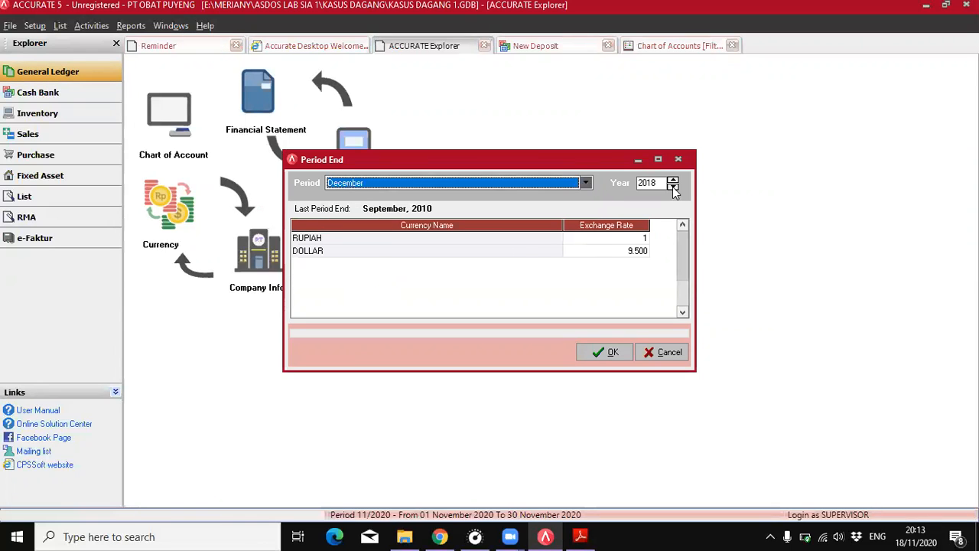
{"action": "left_click", "coordinate": [673, 188]}
{"action": "left_click", "coordinate": [673, 188]}
{"action": "left_click", "coordinate": [673, 188]}
{"action": "left_click", "coordinate": [673, 188]}
{"action": "left_click", "coordinate": [612, 352]}
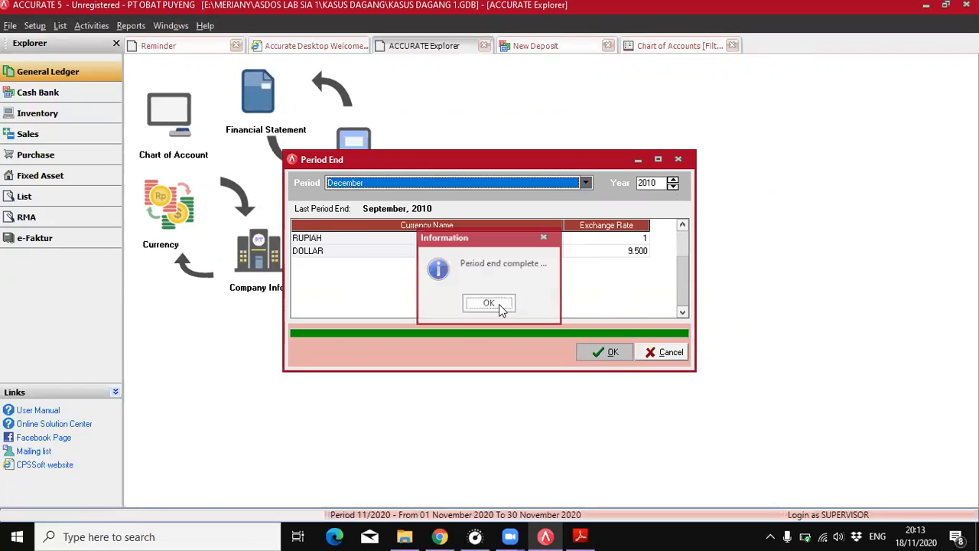
{"action": "left_click", "coordinate": [500, 304]}
- Read the PDF module's steps for selling the sedan through the Fixed Asset List, and return to ACCURATE
{"action": "left_click", "coordinate": [580, 536]}
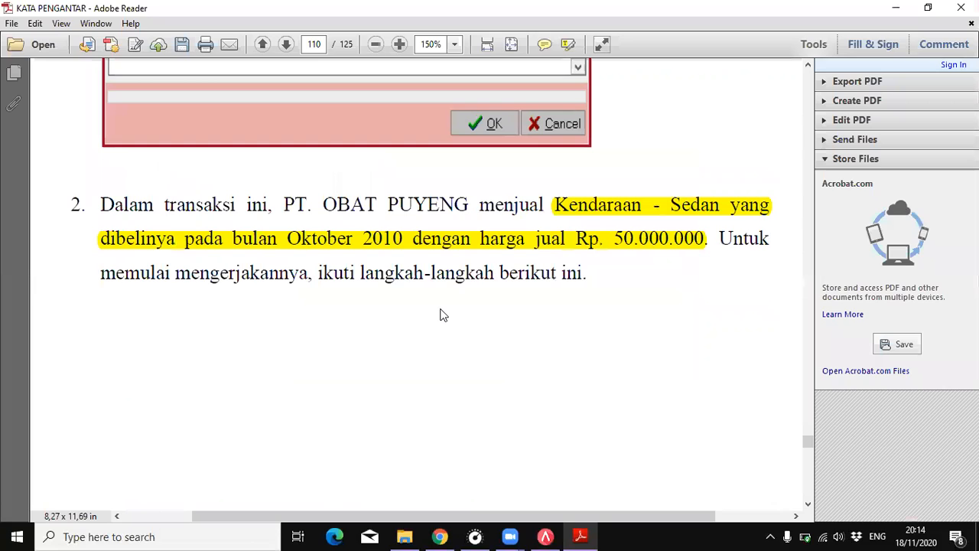
{"action": "scroll", "coordinate": [439, 314], "scroll_direction": "down", "scroll_amount": 10}
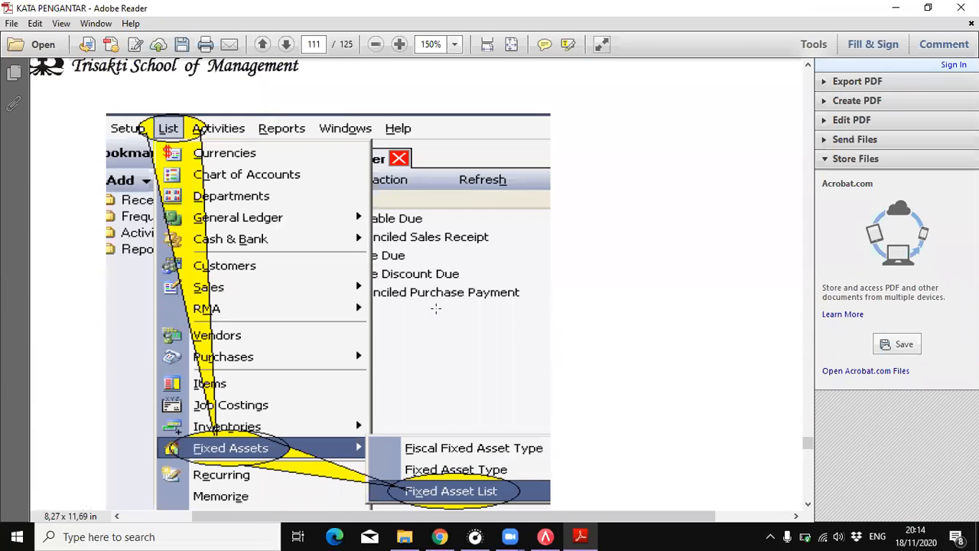
{"action": "scroll", "coordinate": [435, 308], "scroll_direction": "up", "scroll_amount": 8}
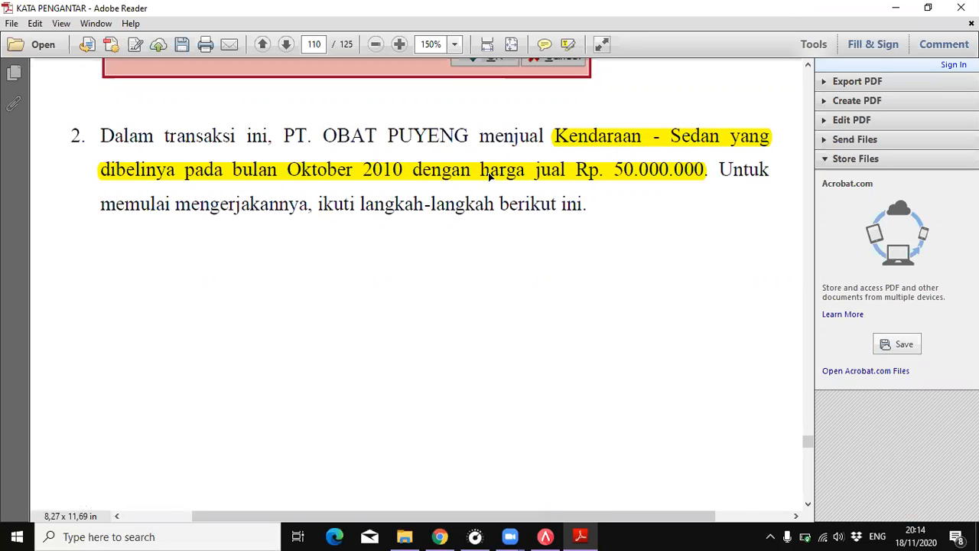
{"action": "scroll", "coordinate": [519, 253], "scroll_direction": "down", "scroll_amount": 3}
{"action": "scroll", "coordinate": [519, 255], "scroll_direction": "down", "scroll_amount": 8}
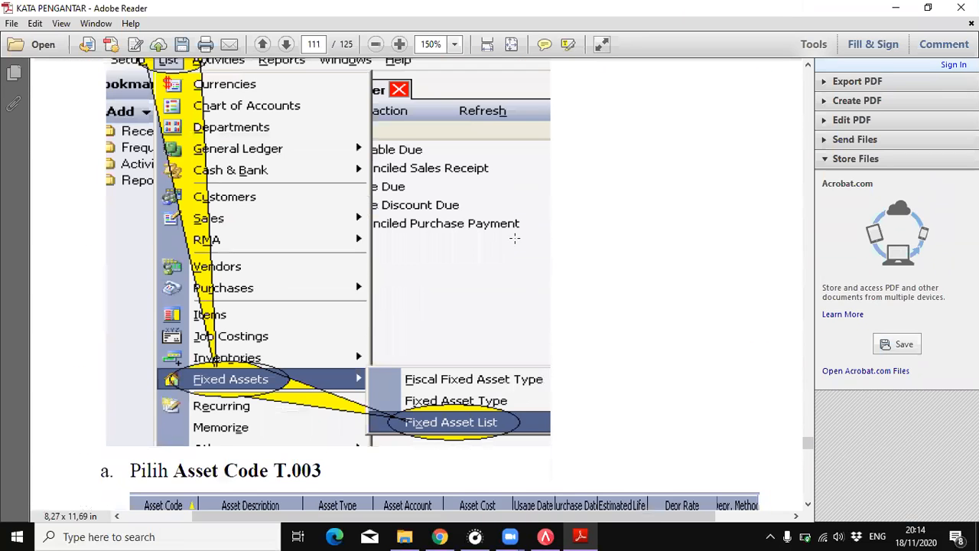
{"action": "left_click", "coordinate": [548, 535]}
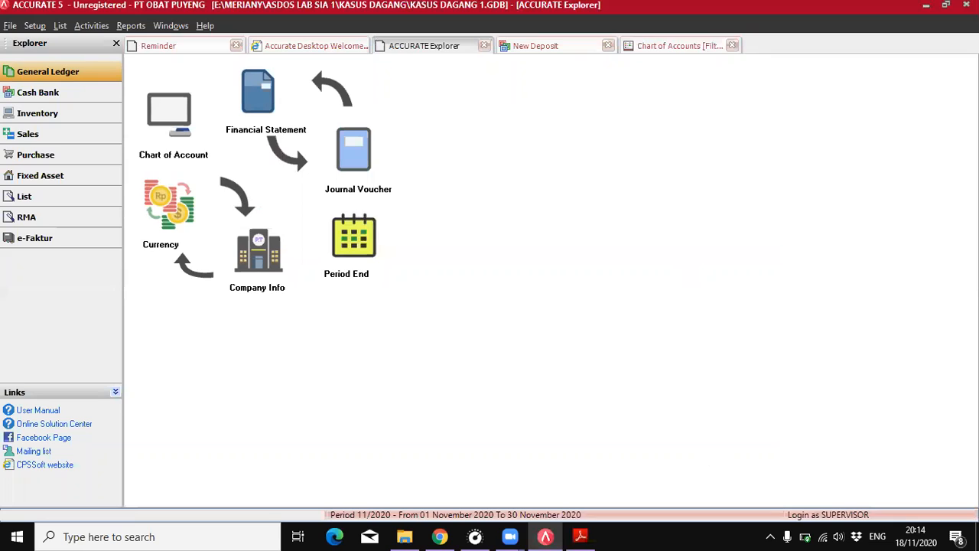
- Open asset T003 SEDAN from the Fixed Asset List and start its disposal
{"action": "left_click", "coordinate": [39, 175]}
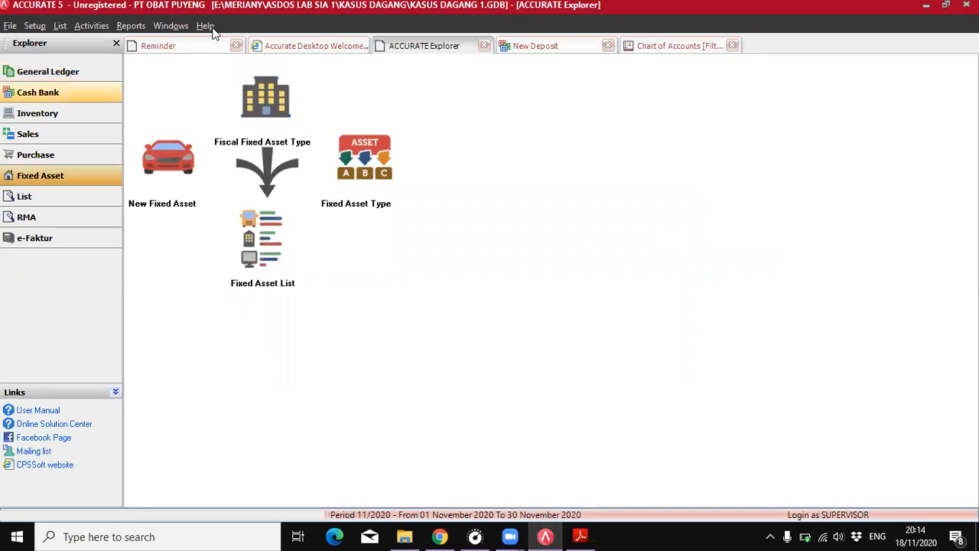
{"action": "left_click", "coordinate": [250, 263]}
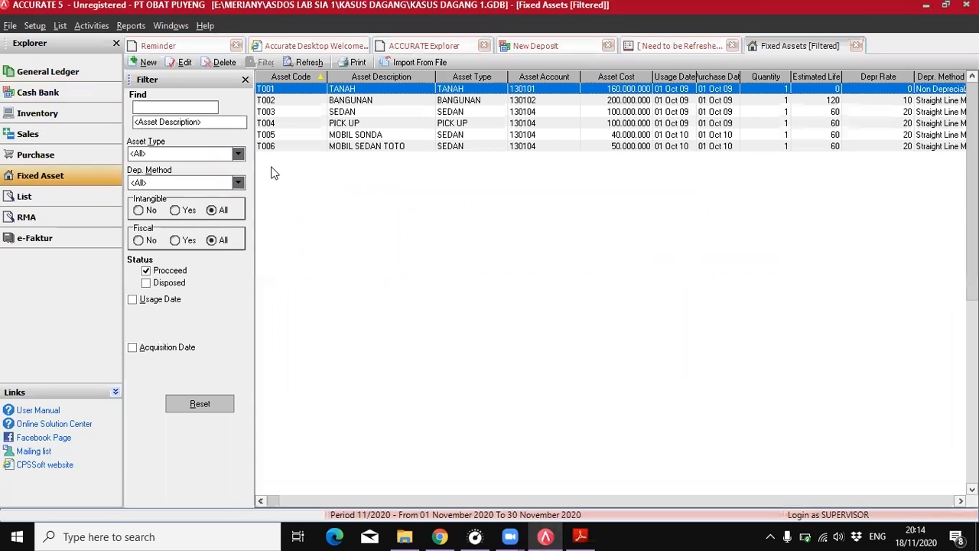
{"action": "left_click", "coordinate": [339, 113]}
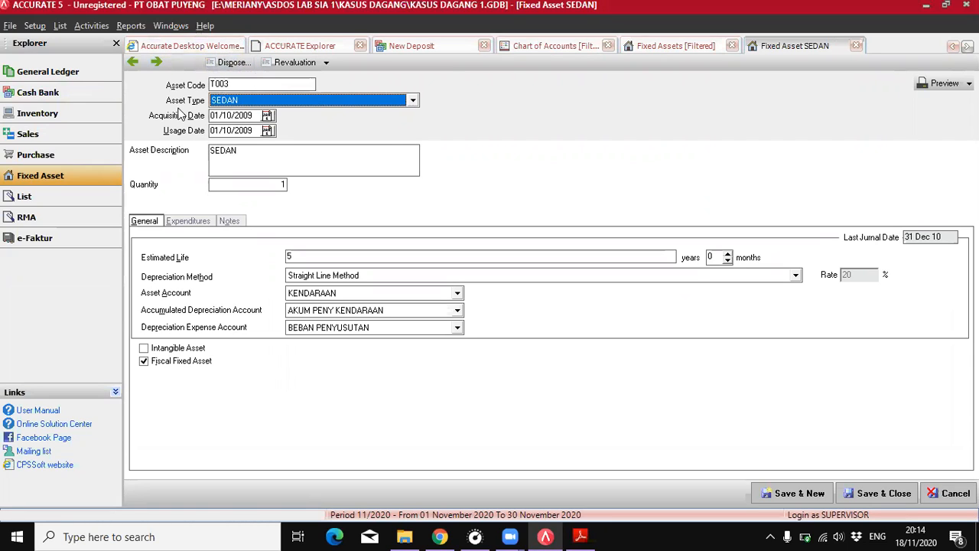
{"action": "left_click", "coordinate": [229, 63]}
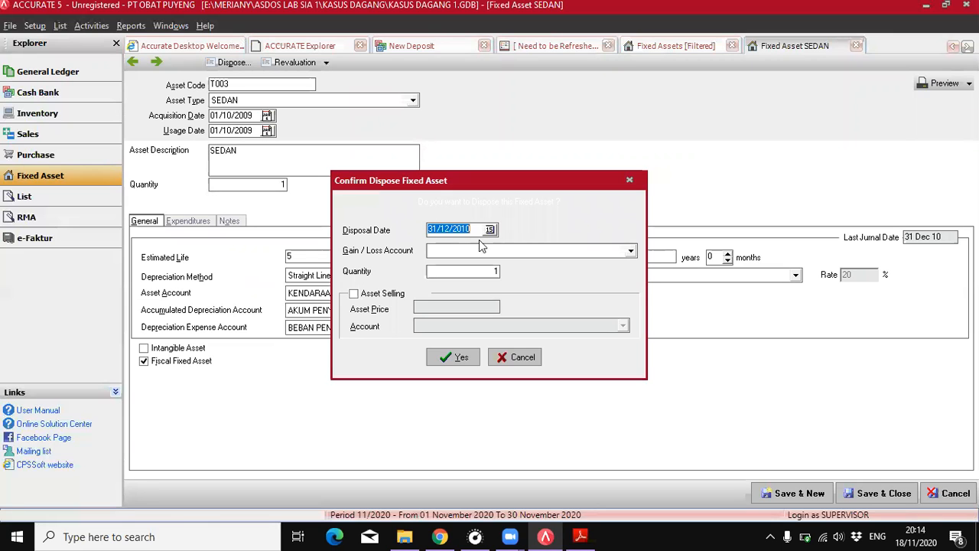
- Set the disposal's Gain / Loss Account to KEUNTUNGAN/KERUGIAN
{"action": "left_click", "coordinate": [525, 252]}
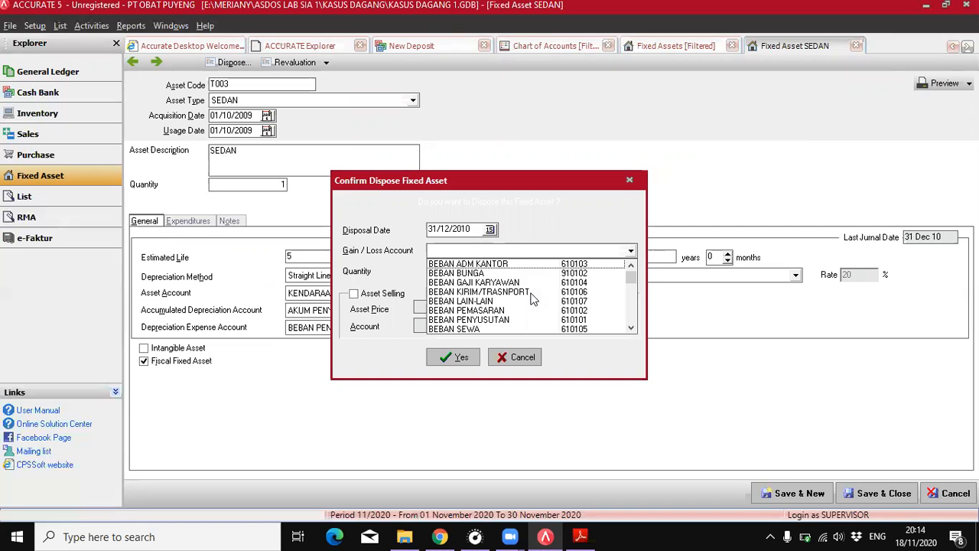
{"action": "left_click", "coordinate": [632, 327]}
{"action": "left_click", "coordinate": [632, 328]}
{"action": "left_click", "coordinate": [632, 327]}
{"action": "left_click", "coordinate": [632, 327]}
{"action": "left_click", "coordinate": [632, 328]}
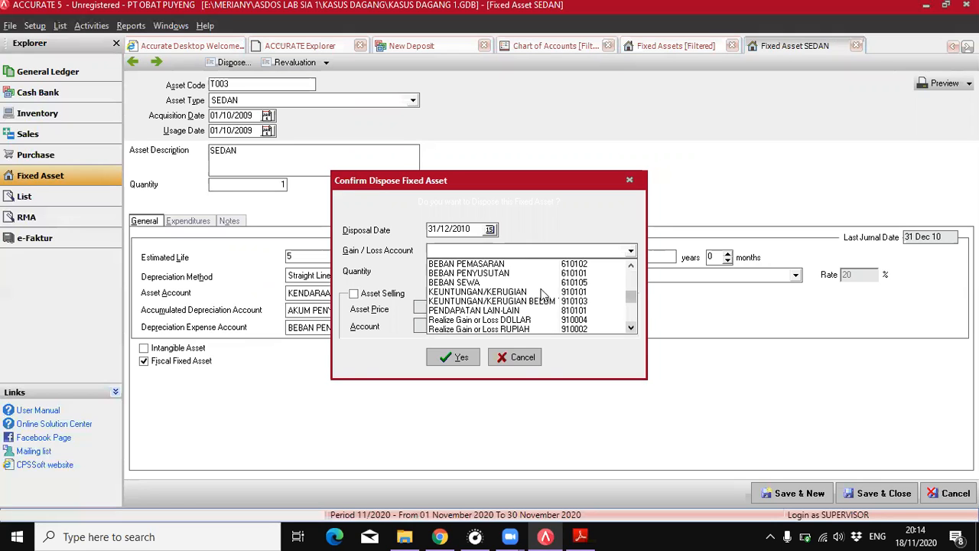
{"action": "left_click", "coordinate": [502, 293]}
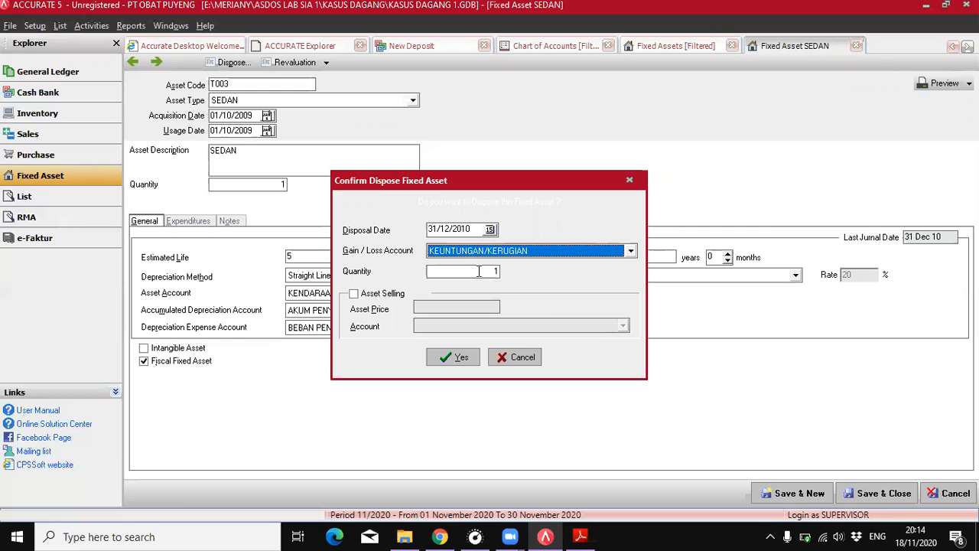
- Enable Asset Selling, look up the sedan's selling price in the PDF module, and enter an asset price of 50.000.000 in ACCURATE
{"action": "left_click", "coordinate": [354, 294]}
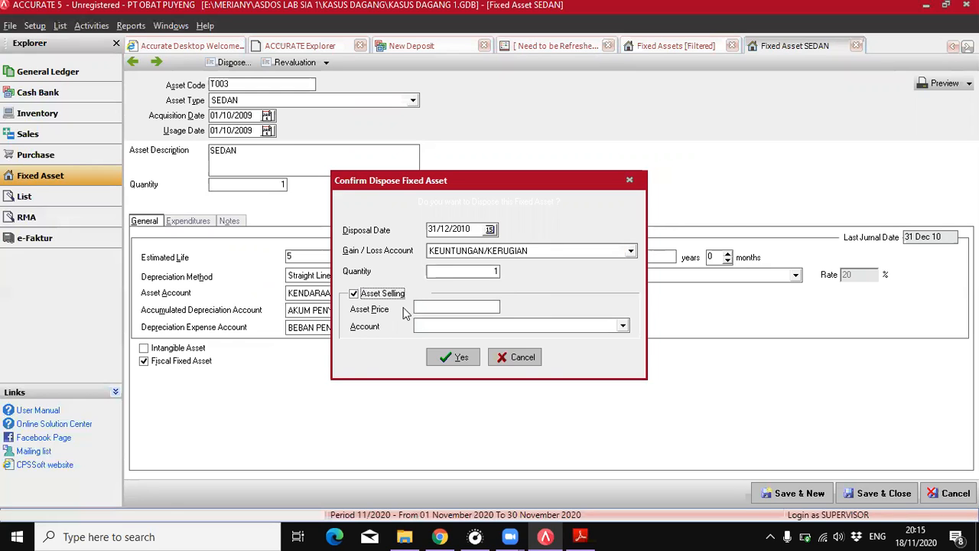
{"action": "left_click", "coordinate": [435, 307]}
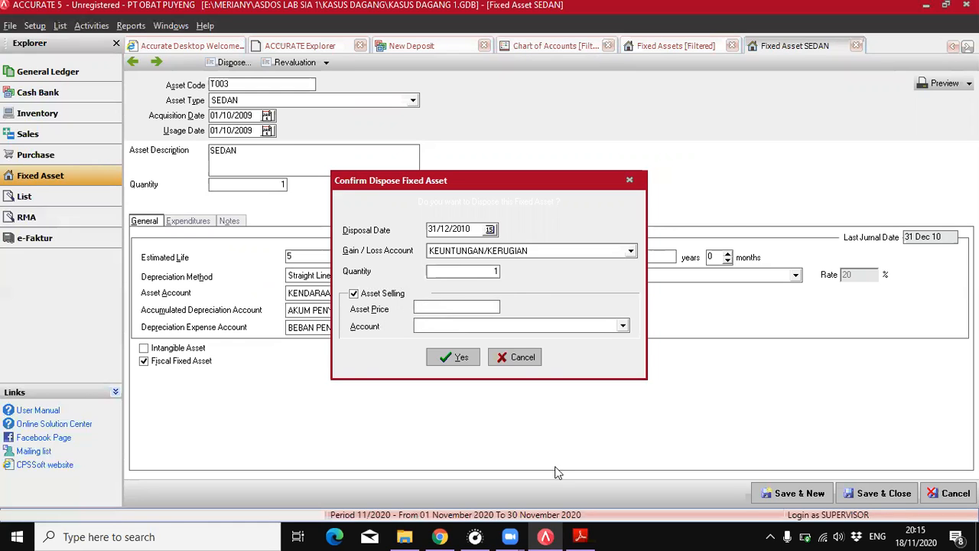
{"action": "left_click", "coordinate": [580, 536]}
{"action": "scroll", "coordinate": [583, 367], "scroll_direction": "up", "scroll_amount": 10}
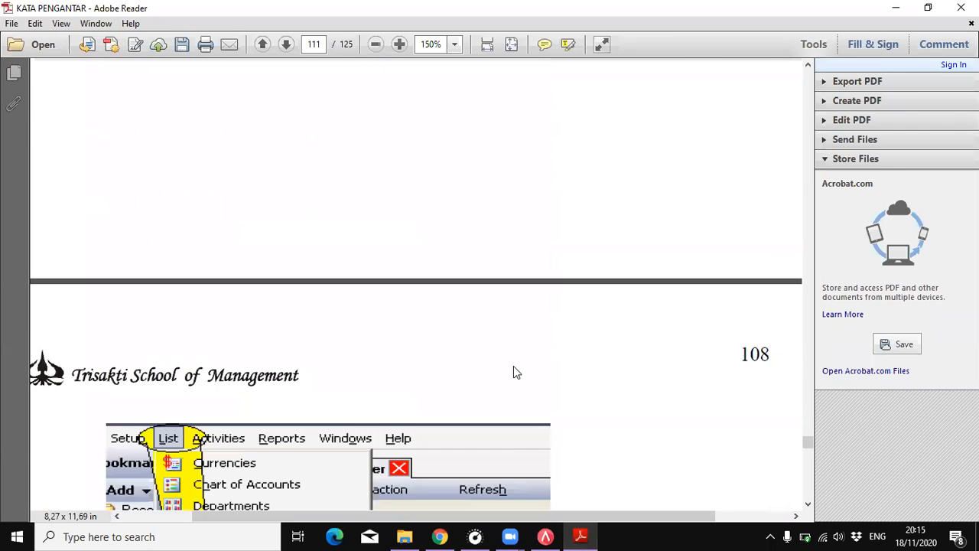
{"action": "left_click_drag", "start_coordinate": [578, 309], "coordinate": [704, 310]}
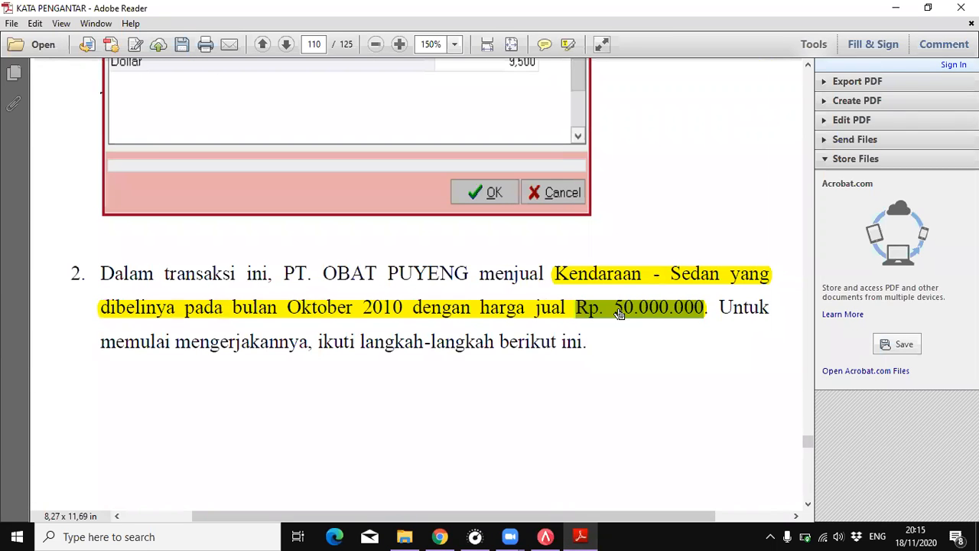
{"action": "left_click", "coordinate": [545, 536]}
{"action": "type", "text": "50000000"}
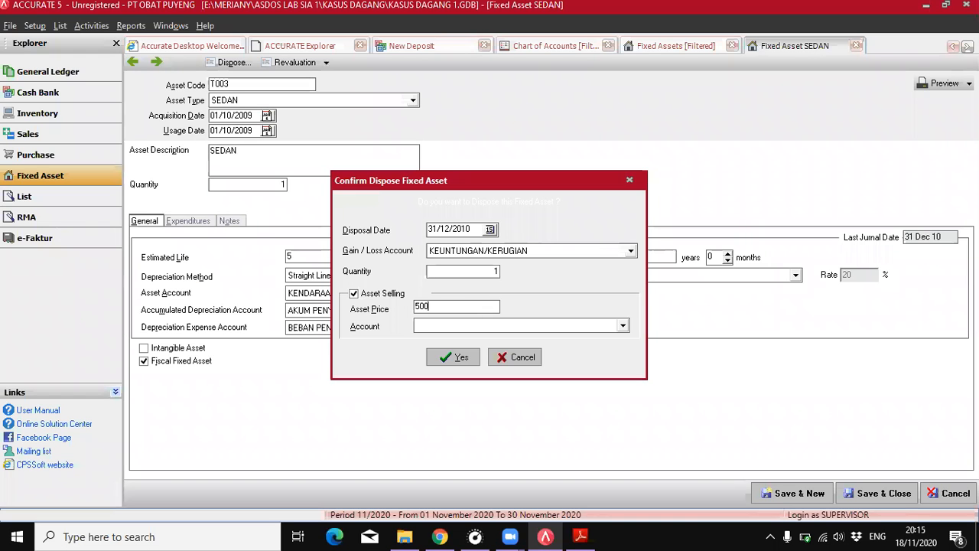
- Set the asset selling account to TRANSAKSI AKTIVA TETAP
{"action": "left_click", "coordinate": [622, 326]}
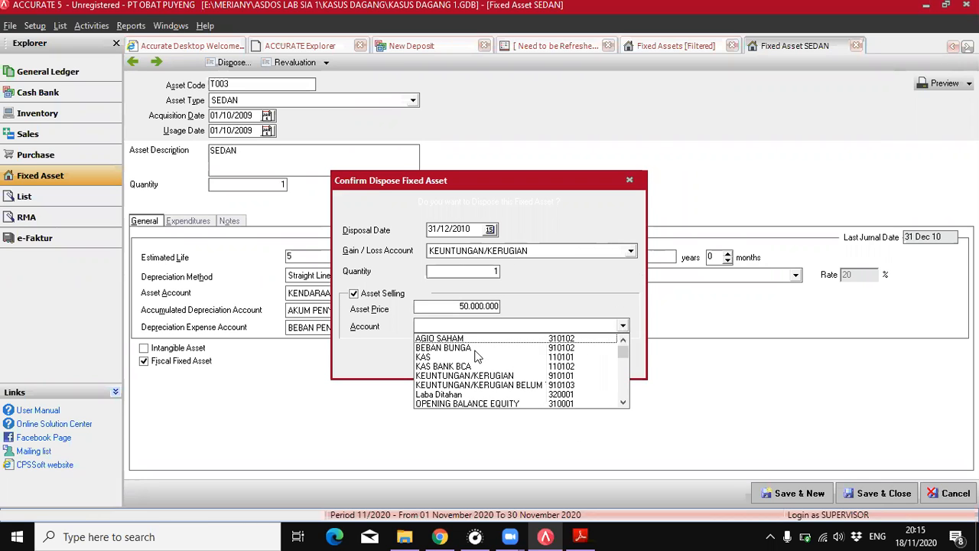
{"action": "left_click_drag", "start_coordinate": [625, 403], "coordinate": [626, 403]}
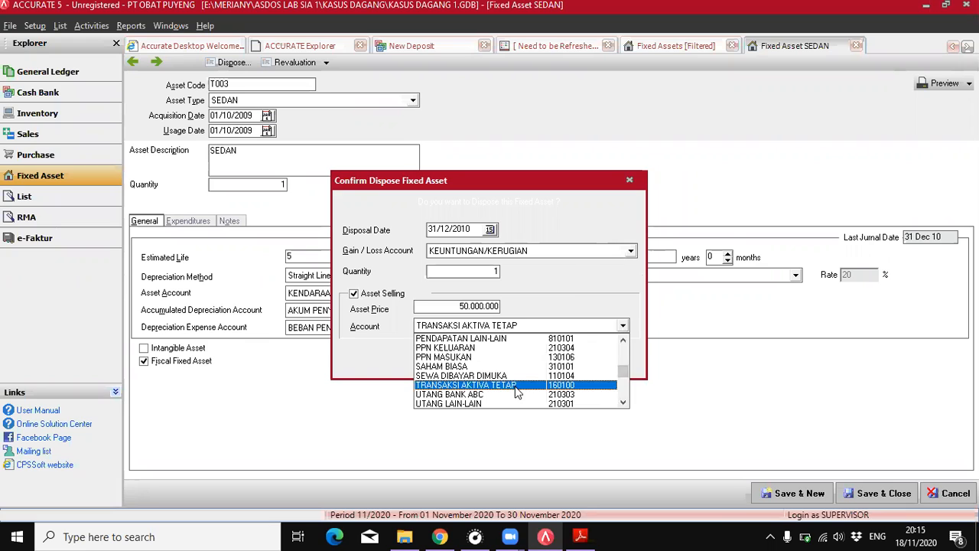
{"action": "left_click", "coordinate": [520, 385]}
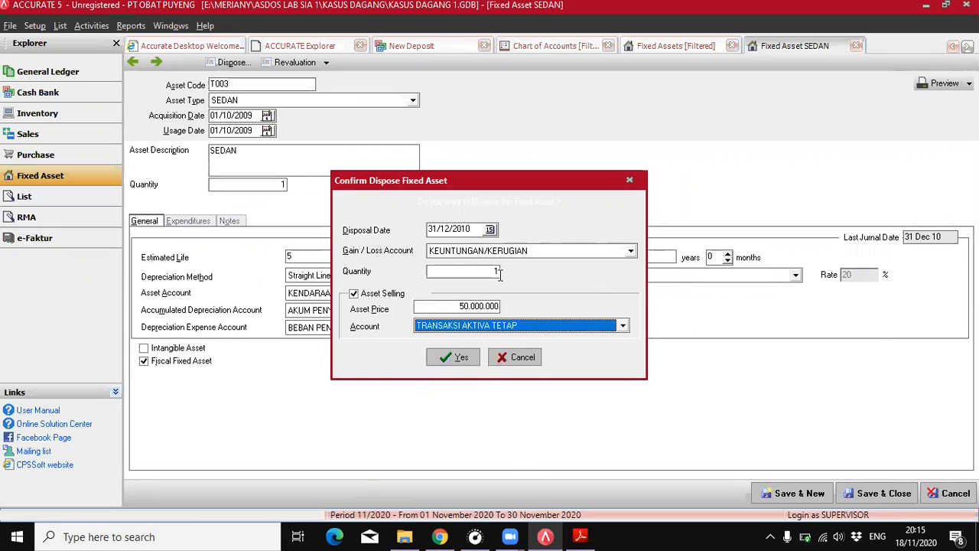
{"action": "left_click", "coordinate": [517, 327]}
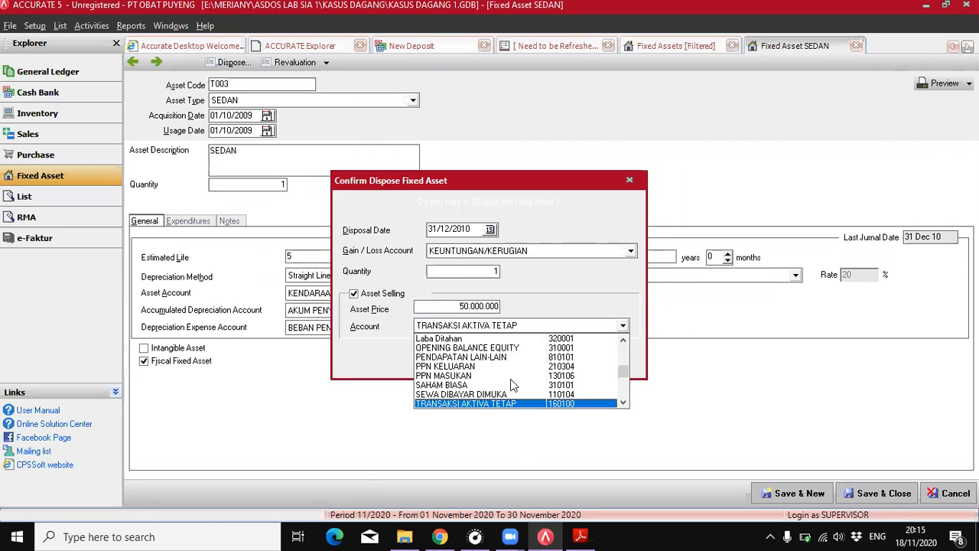
{"action": "scroll", "coordinate": [626, 339], "scroll_direction": "up", "scroll_amount": 2}
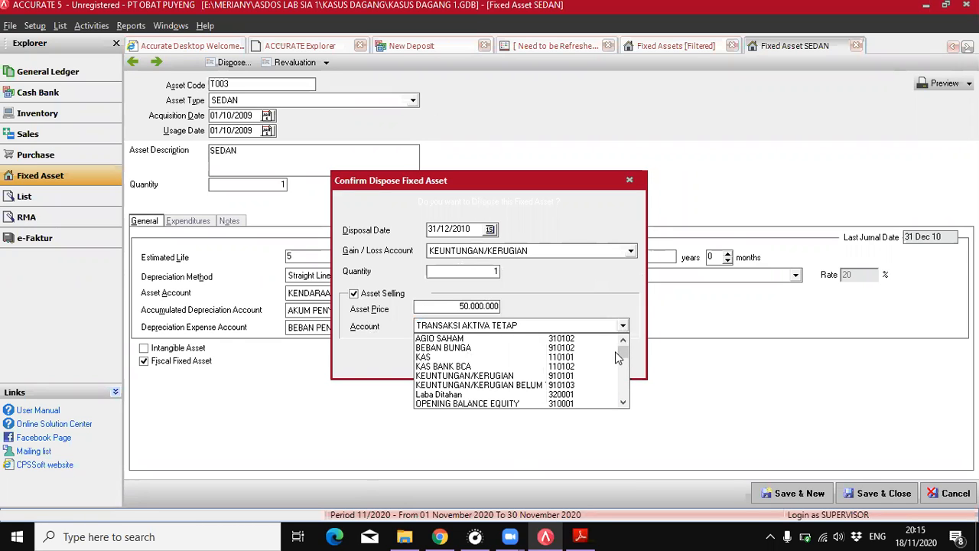
{"action": "left_click", "coordinate": [614, 295]}
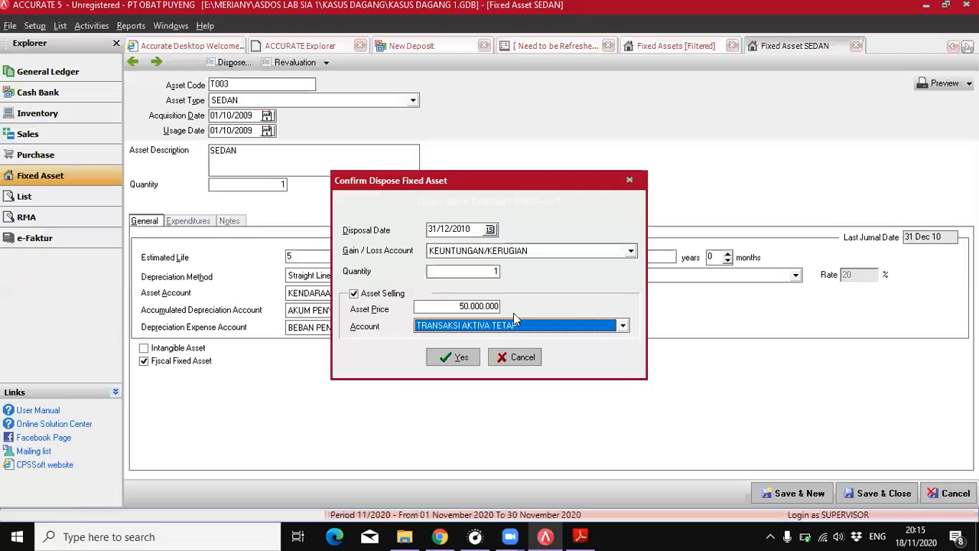
- Confirm the sedan's disposal, save and close its record, and refresh the Fixed Assets list
{"action": "left_click", "coordinate": [434, 356]}
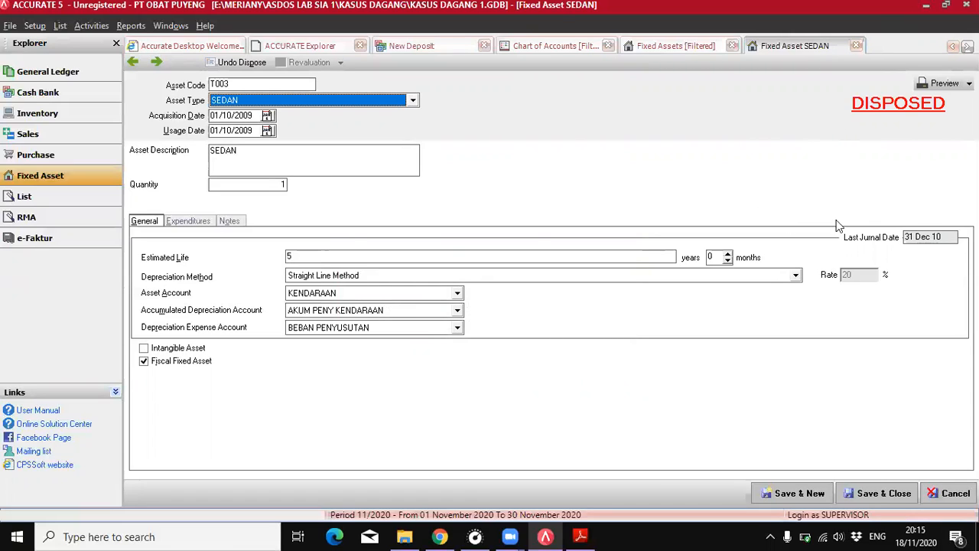
{"action": "left_click", "coordinate": [859, 493]}
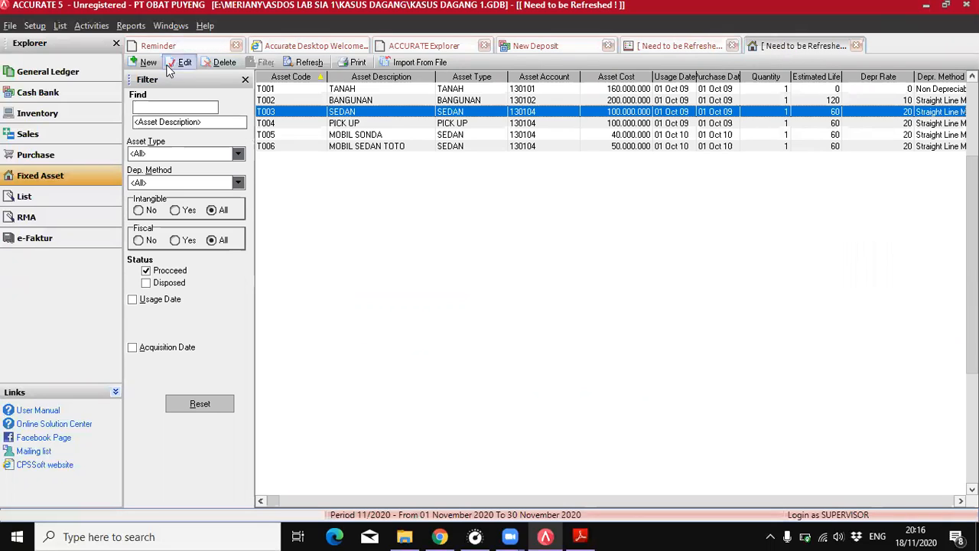
{"action": "left_click", "coordinate": [309, 62]}
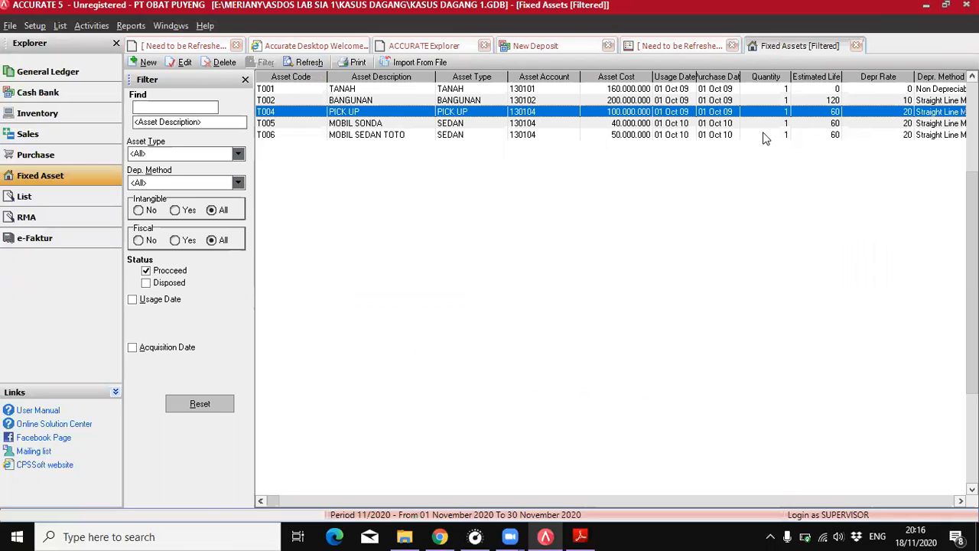
- Switch to the PDF module and read from the sedan disposal steps to the instructions for checking the Transaksi Aktiva Tetap account
{"action": "left_click", "coordinate": [575, 535]}
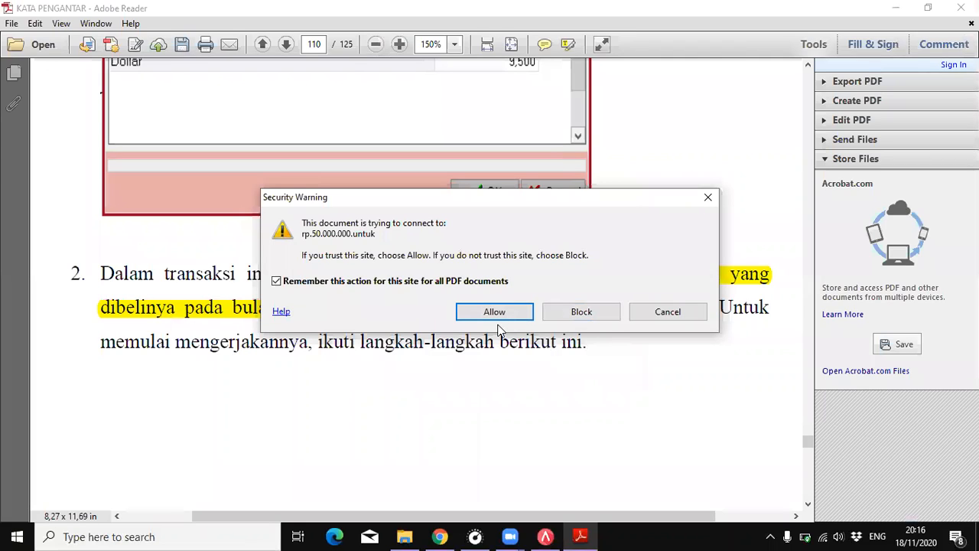
{"action": "left_click", "coordinate": [666, 311]}
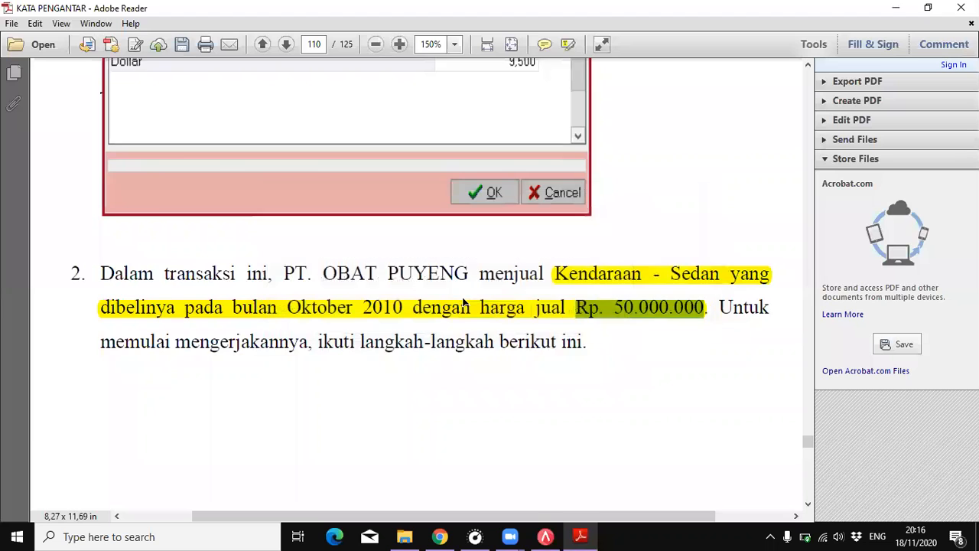
{"action": "scroll", "coordinate": [464, 299], "scroll_direction": "down", "scroll_amount": 10}
{"action": "scroll", "coordinate": [471, 307], "scroll_direction": "down", "scroll_amount": 5}
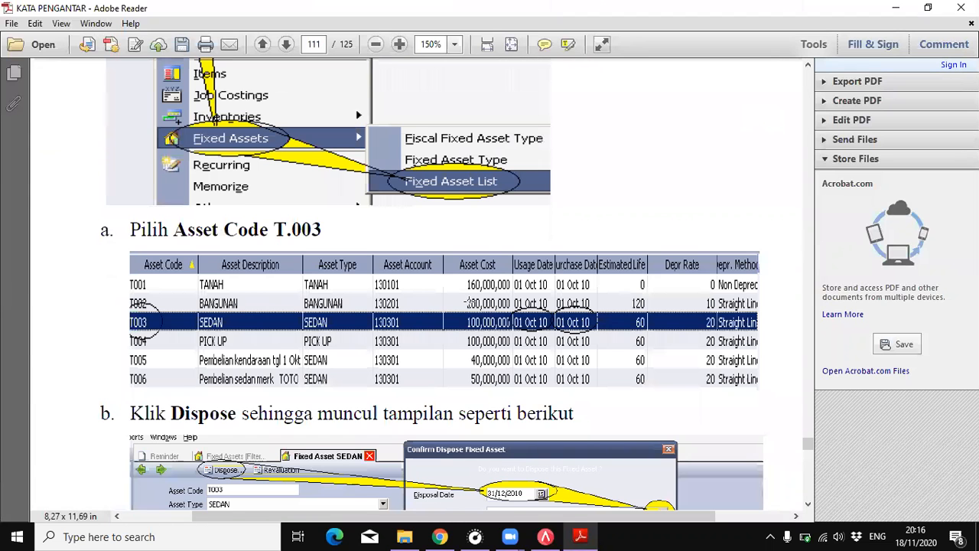
{"action": "scroll", "coordinate": [464, 283], "scroll_direction": "down", "scroll_amount": 12}
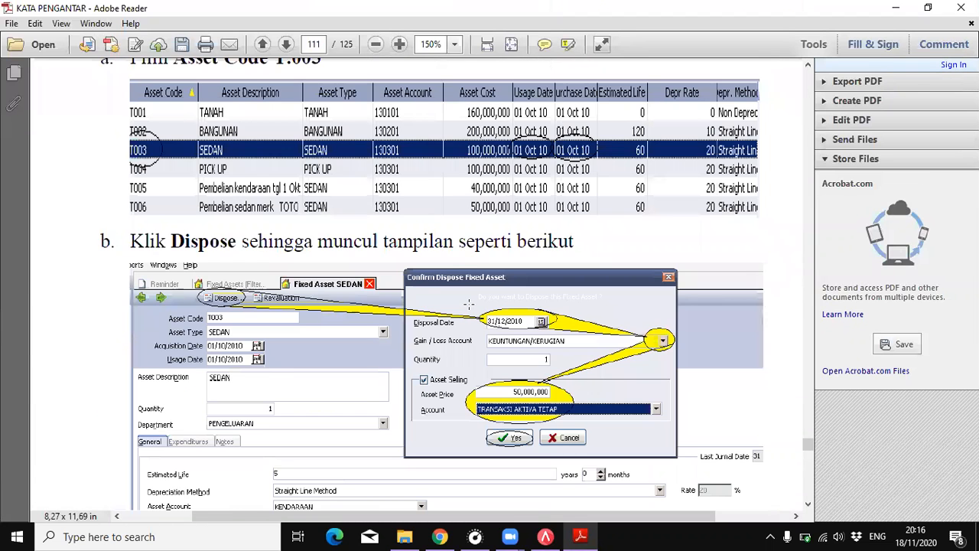
{"action": "scroll", "coordinate": [462, 283], "scroll_direction": "down", "scroll_amount": 11}
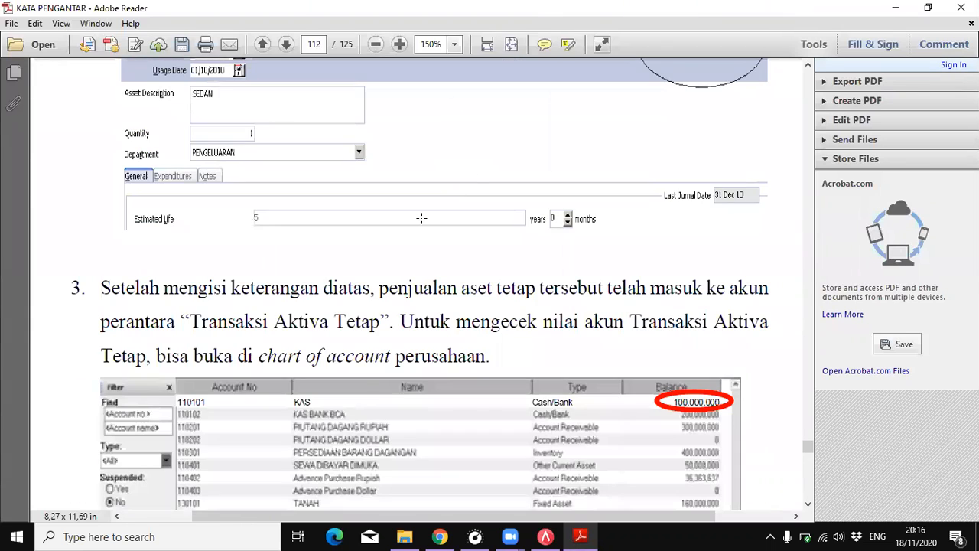
- Return to ACCURATE and check the TRANSAKSI AKTIVA TETAP balance in the refreshed Chart of Accounts
{"action": "left_click", "coordinate": [546, 536]}
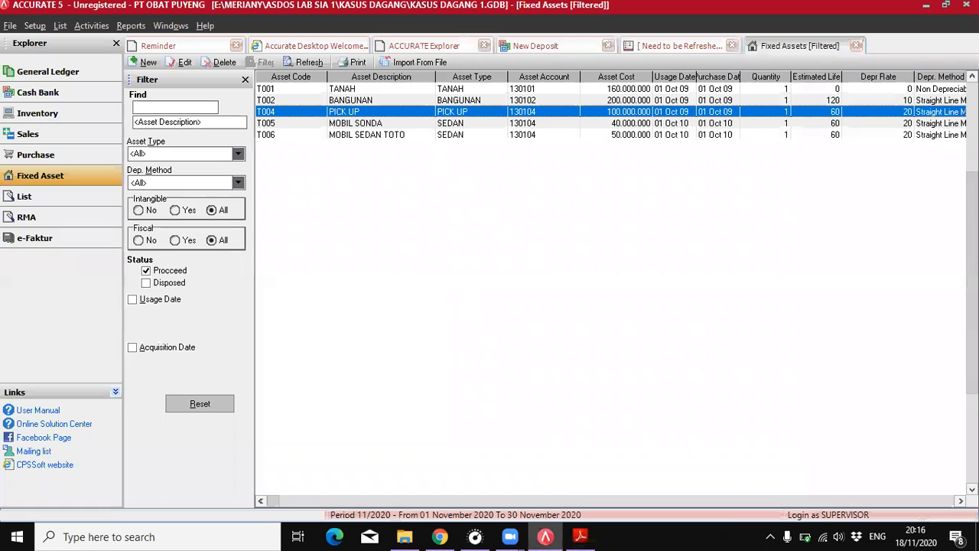
{"action": "left_click", "coordinate": [59, 26]}
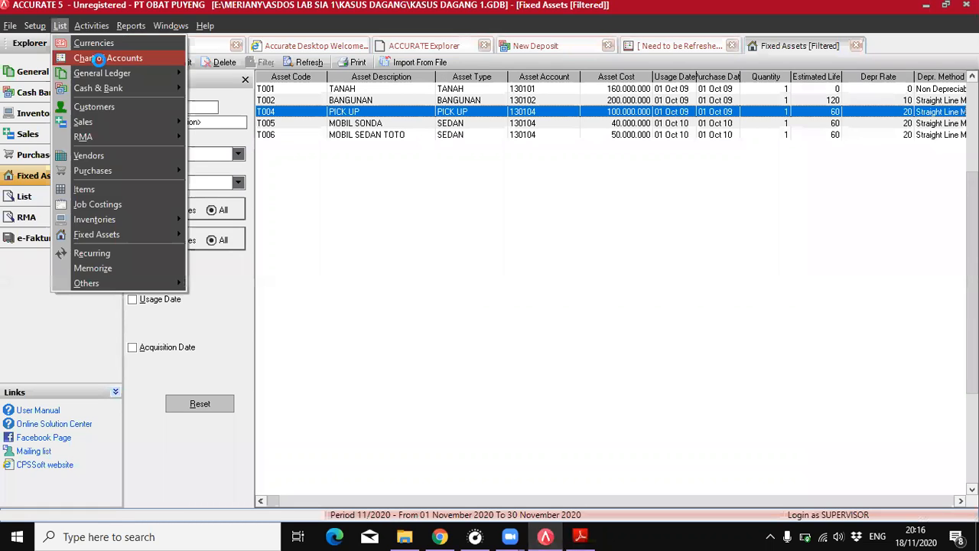
{"action": "left_click", "coordinate": [92, 55]}
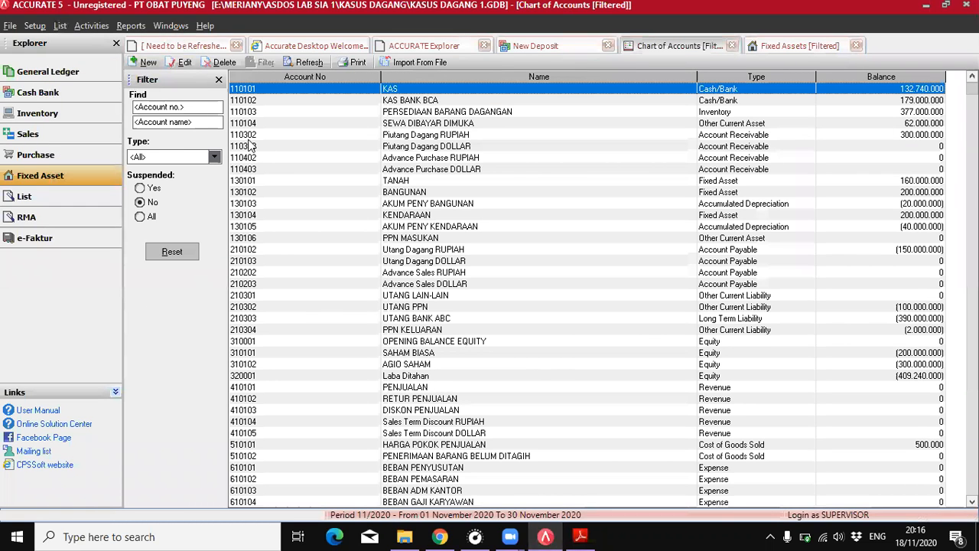
{"action": "left_click", "coordinate": [304, 62]}
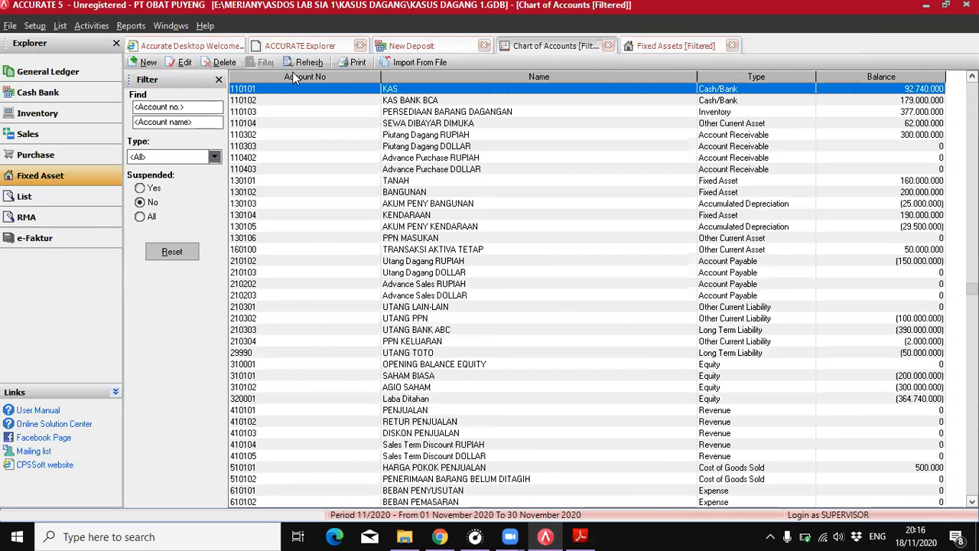
{"action": "left_click", "coordinate": [452, 249]}
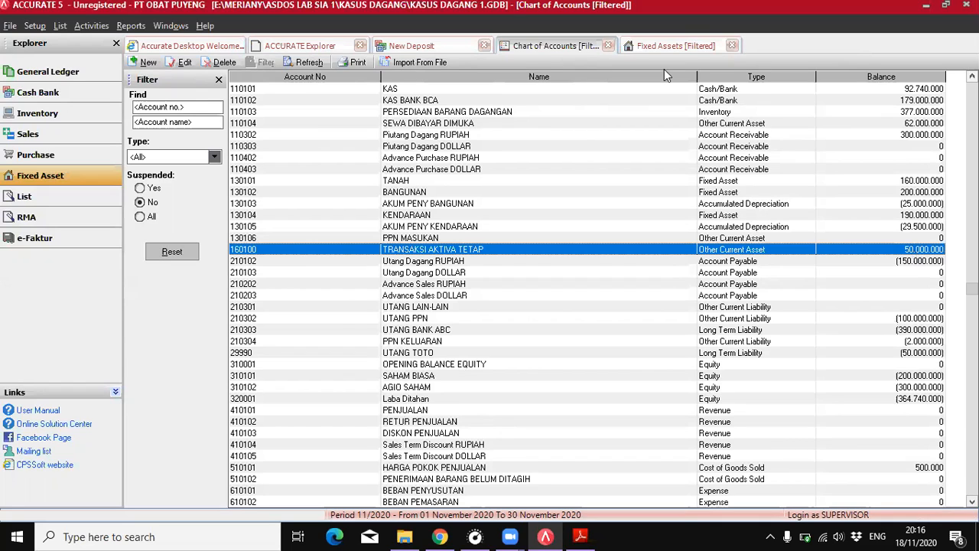
- Open a new Other Deposit form in Cash Bank, and check the PDF module's Transaksi Aktiva Tetap example before returning to ACCURATE
{"action": "left_click", "coordinate": [37, 92]}
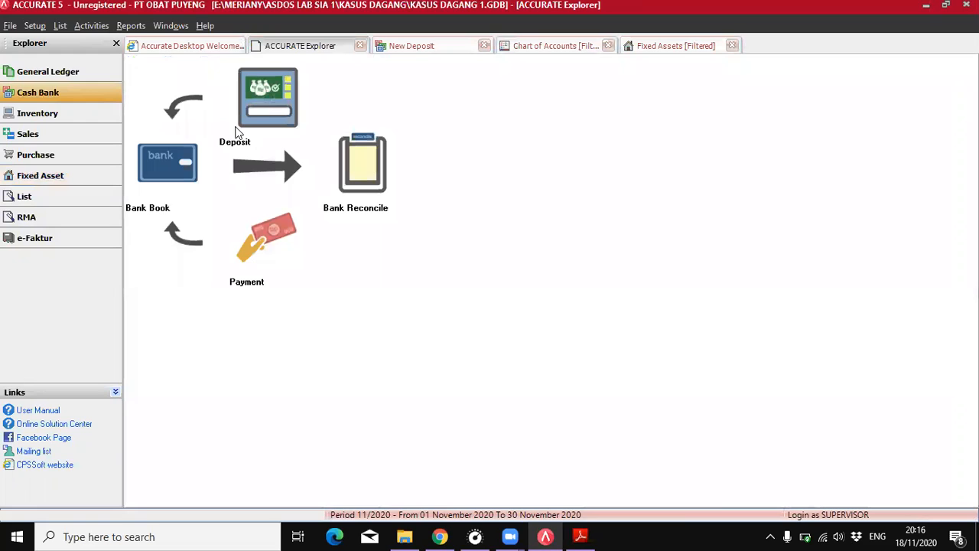
{"action": "left_click", "coordinate": [263, 93]}
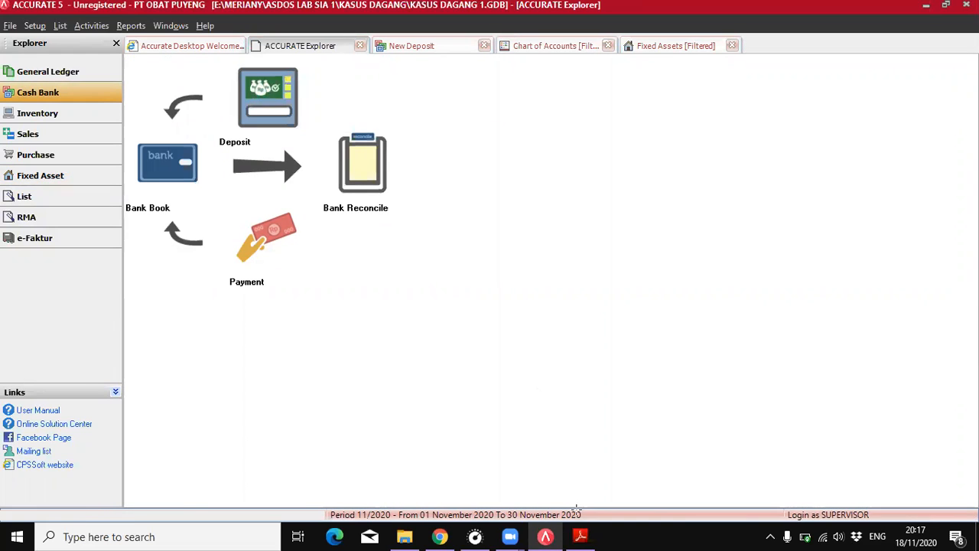
{"action": "key", "text": "alt+Tab"}
{"action": "scroll", "coordinate": [474, 313], "scroll_direction": "down", "scroll_amount": 3}
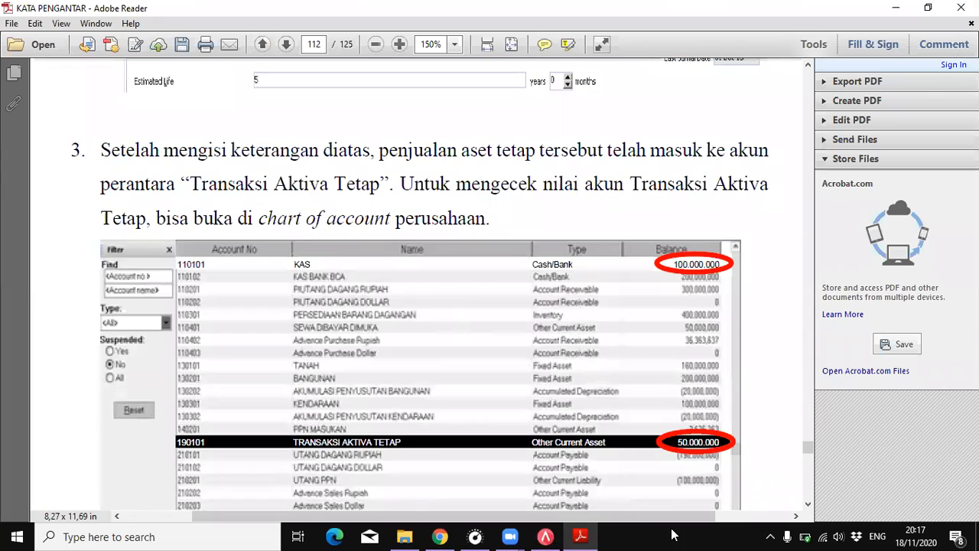
{"action": "key", "text": "alt+Tab"}
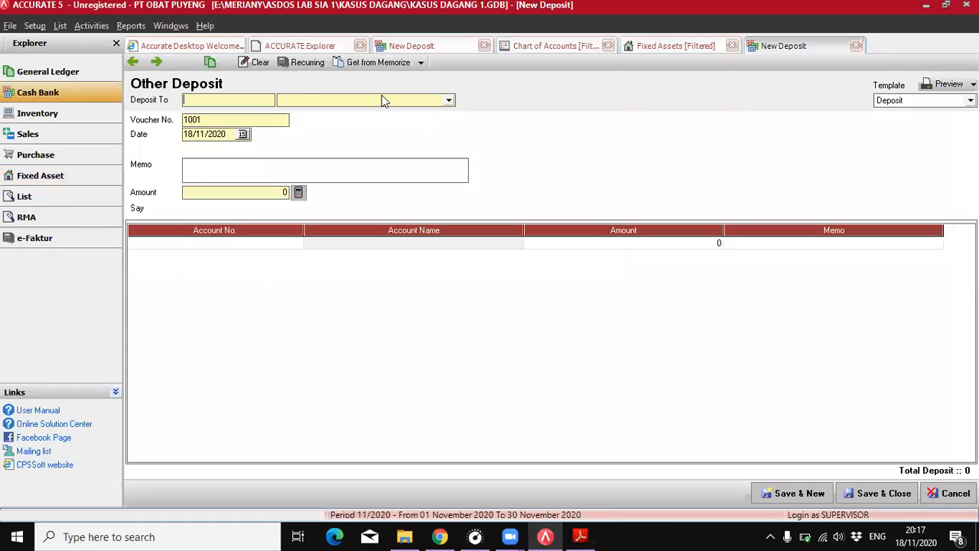
- Deposit to the KAS account, and check the PDF module's Other Deposit example before returning to ACCURATE
{"action": "left_click", "coordinate": [384, 102]}
{"action": "left_click", "coordinate": [294, 123]}
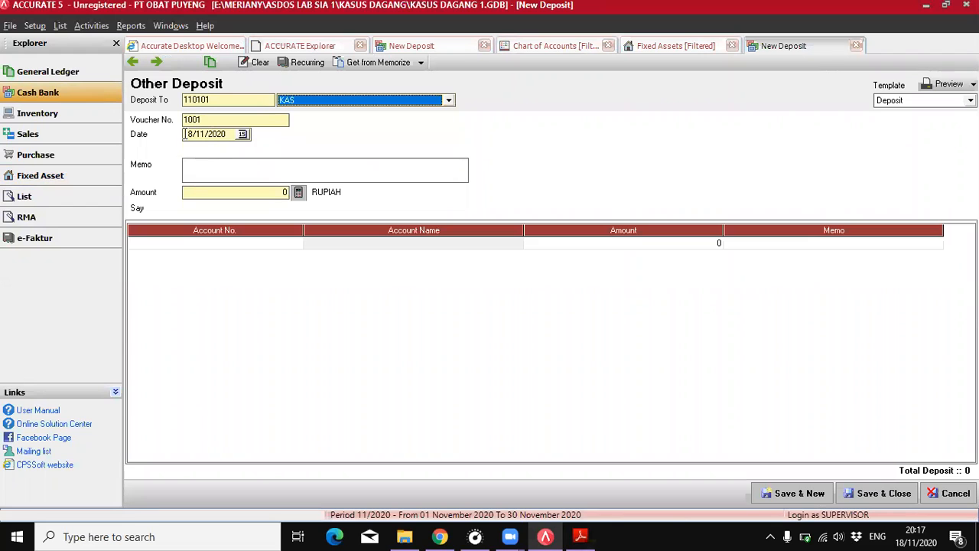
{"action": "key", "text": "alt+Tab"}
{"action": "scroll", "coordinate": [539, 350], "scroll_direction": "up", "scroll_amount": 9}
{"action": "scroll", "coordinate": [484, 285], "scroll_direction": "down", "scroll_amount": 20}
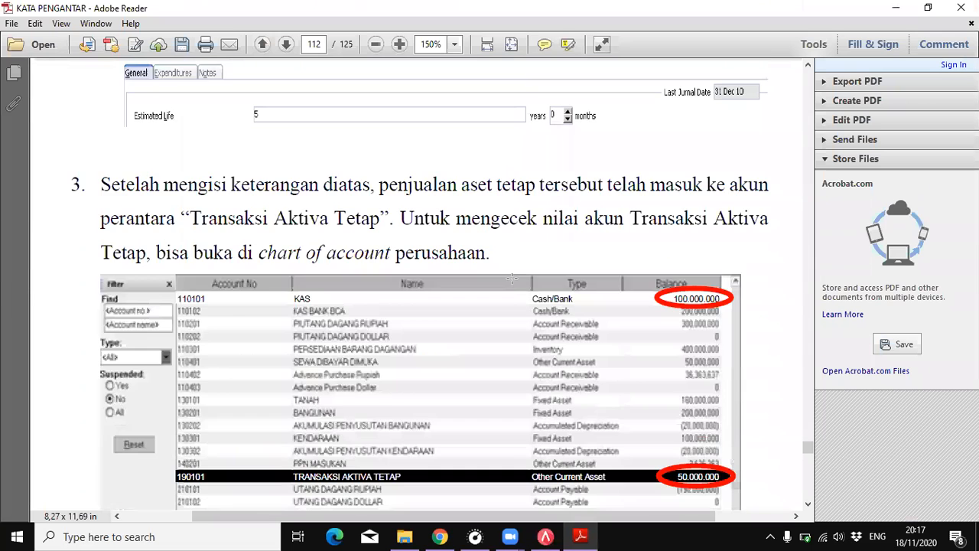
{"action": "scroll", "coordinate": [517, 277], "scroll_direction": "down", "scroll_amount": 2}
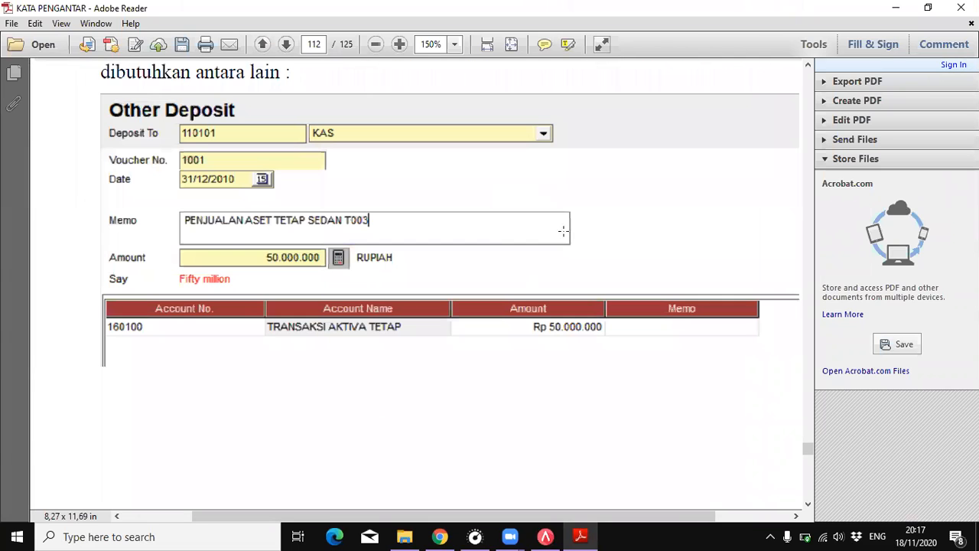
{"action": "left_click", "coordinate": [545, 536]}
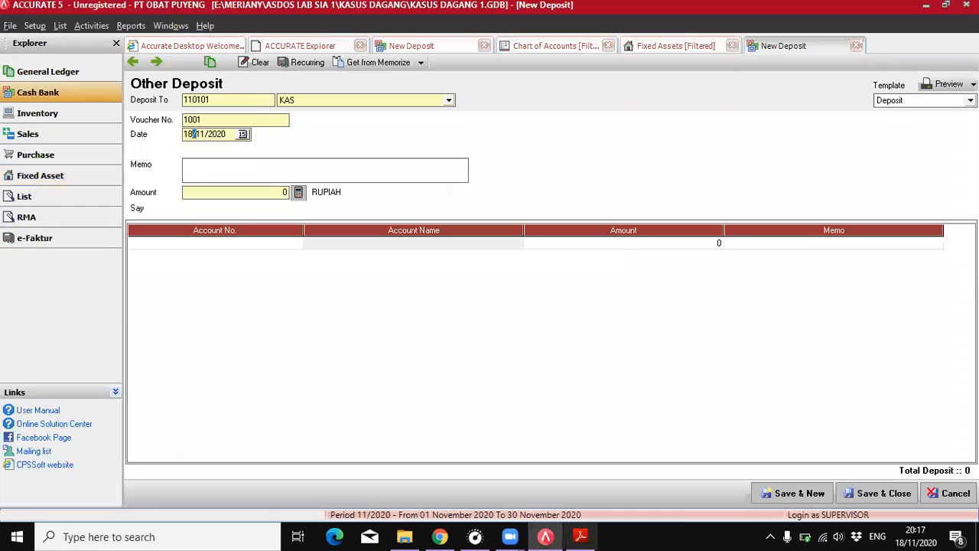
- Date the deposit 31/12/2010 and enter the memo PENJUALAN AKTIVA TETAP
{"action": "type", "text": "31/12/"}
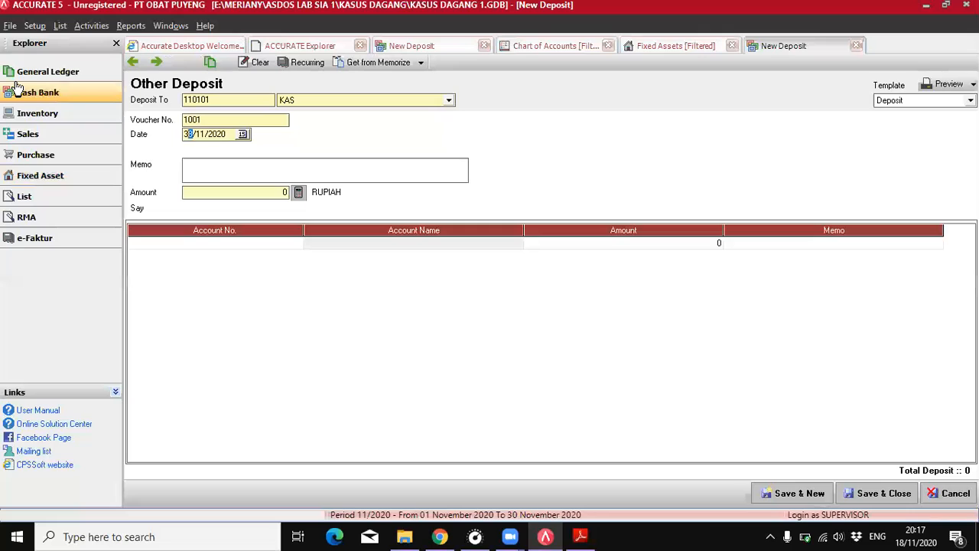
{"action": "type", "text": "2010"}
{"action": "left_click", "coordinate": [207, 169]}
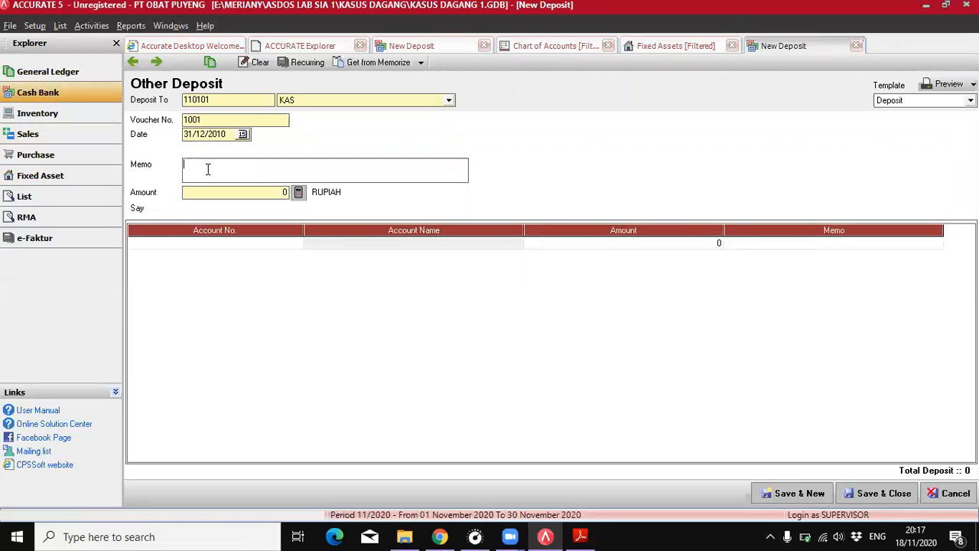
{"action": "type", "text": "PENJUALAN AKTIVA TETAP"}
- Add a 50.000.000 line for account 160100 TRANSAKSI AKTIVA TETAP, set the deposit amount to 50.000.000, and save and close it
{"action": "left_click", "coordinate": [215, 245]}
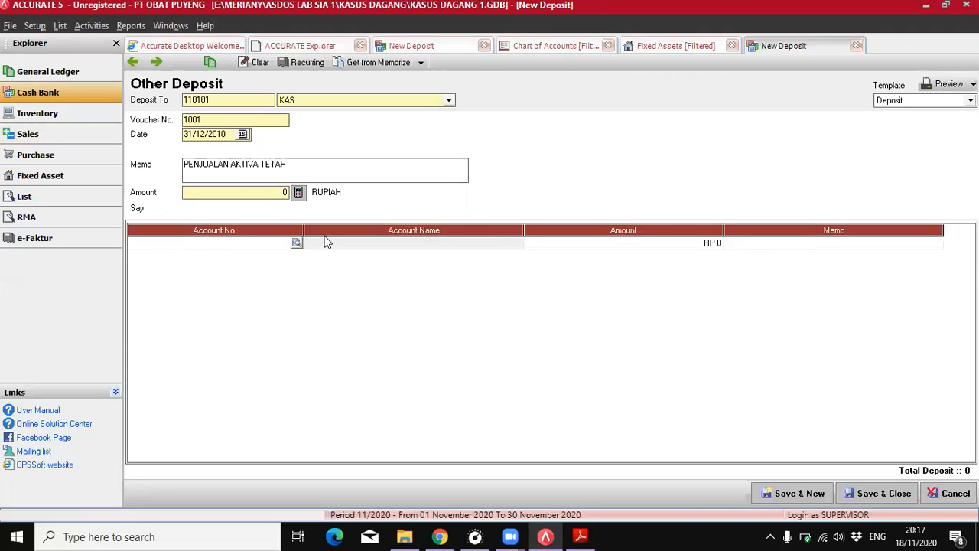
{"action": "left_click", "coordinate": [296, 243]}
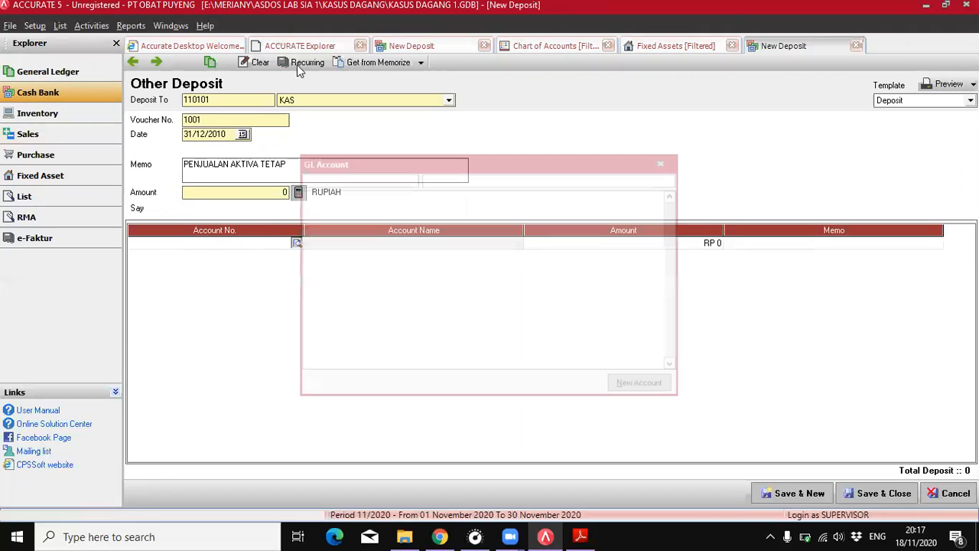
{"action": "type", "text": "50000000"}
{"action": "key", "text": "Tab"}
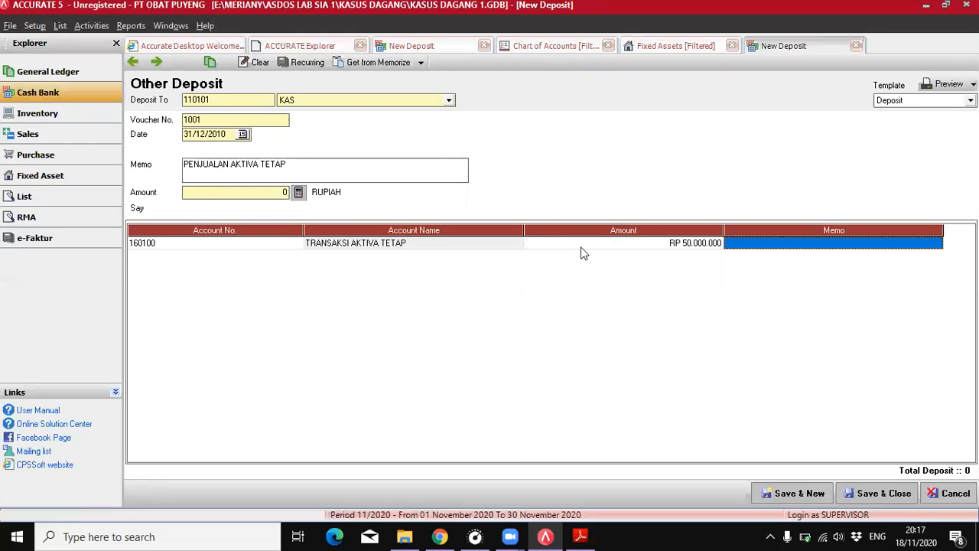
{"action": "left_click", "coordinate": [286, 192]}
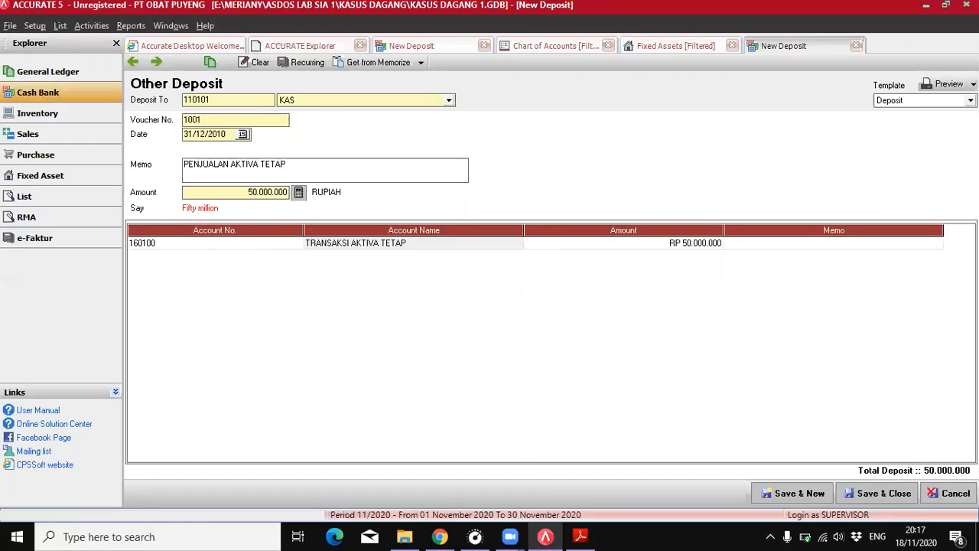
{"action": "left_click", "coordinate": [873, 494]}
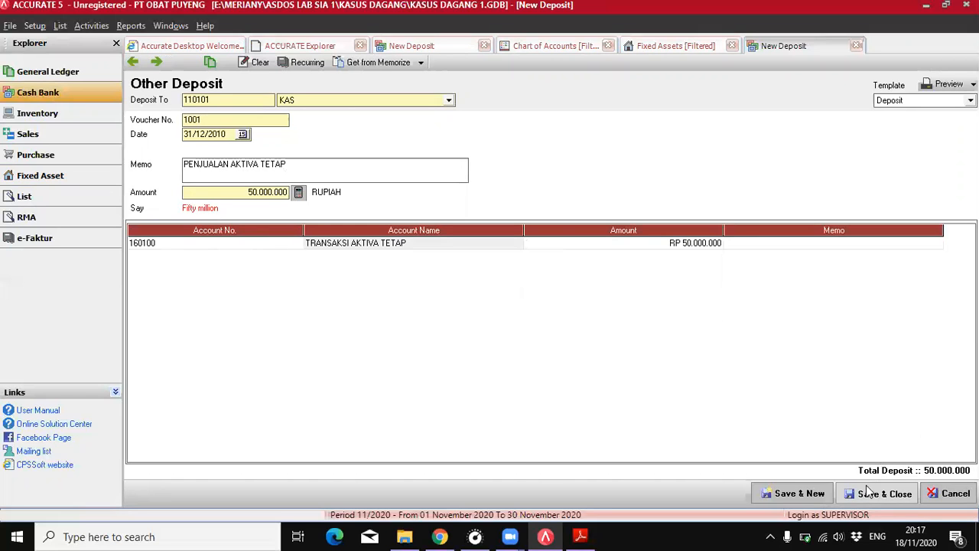
- Switch to the PDF module and read on through the Koreksi Period End instructions for deleting period end transactions
{"action": "left_click", "coordinate": [579, 536]}
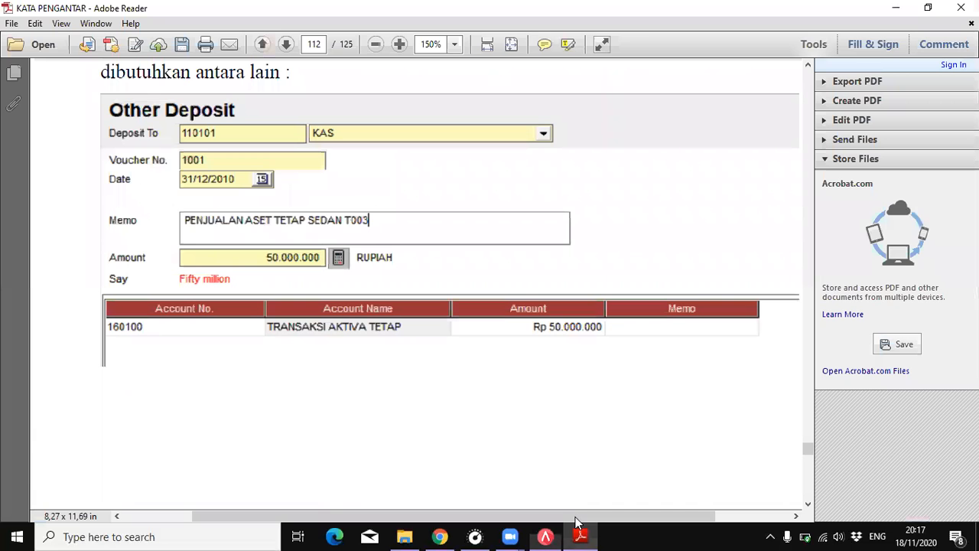
{"action": "scroll", "coordinate": [535, 379], "scroll_direction": "down", "scroll_amount": 10}
{"action": "scroll", "coordinate": [545, 382], "scroll_direction": "down", "scroll_amount": 15}
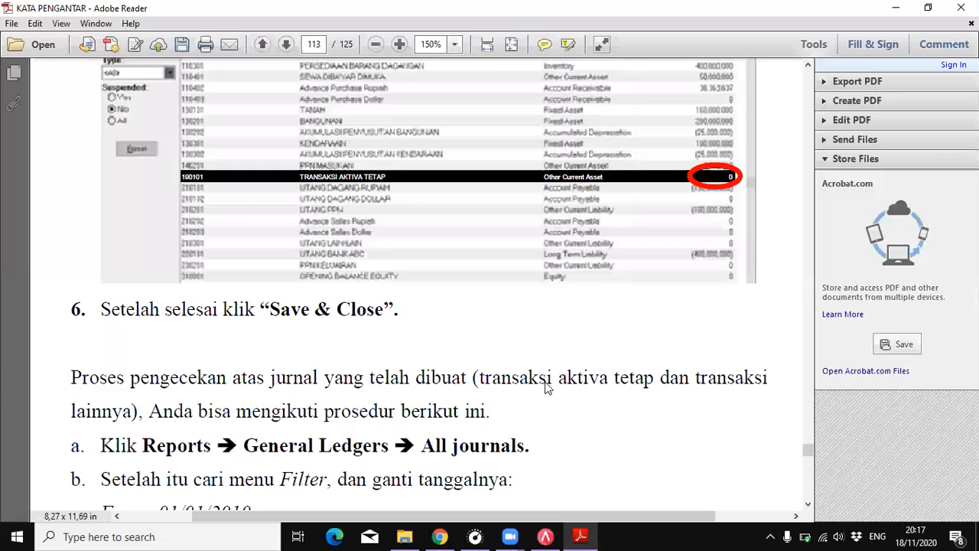
{"action": "scroll", "coordinate": [547, 386], "scroll_direction": "down", "scroll_amount": 15}
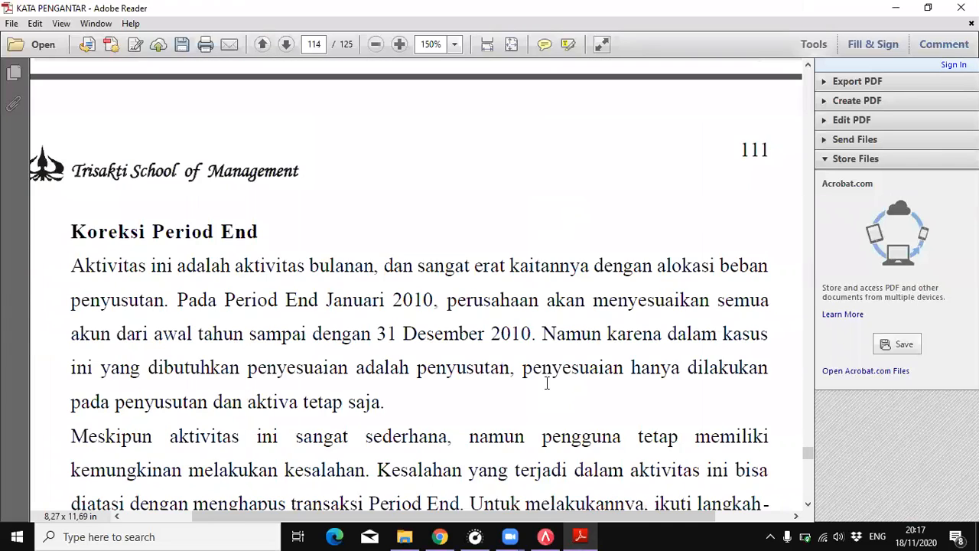
{"action": "scroll", "coordinate": [546, 383], "scroll_direction": "up", "scroll_amount": 3}
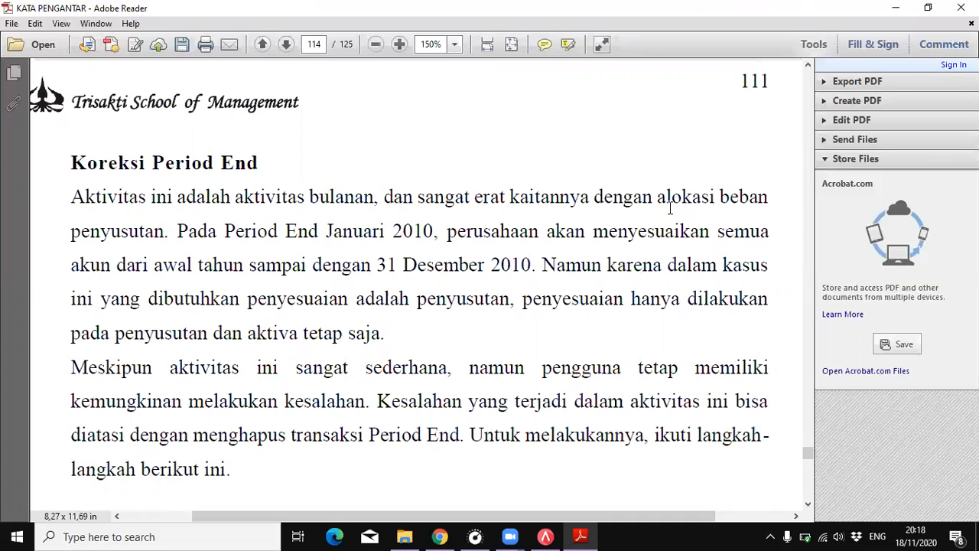
{"action": "scroll", "coordinate": [623, 257], "scroll_direction": "down", "scroll_amount": 8}
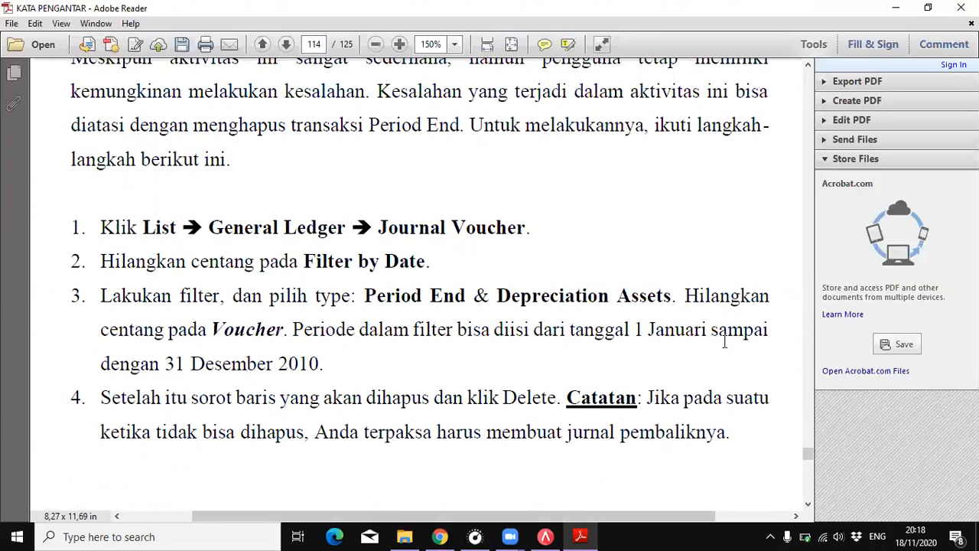
- Return to ACCURATE and open the Journal Vouchers list, filtered without dates to only the Period End and Depreciation Asset types
{"action": "left_click", "coordinate": [546, 535]}
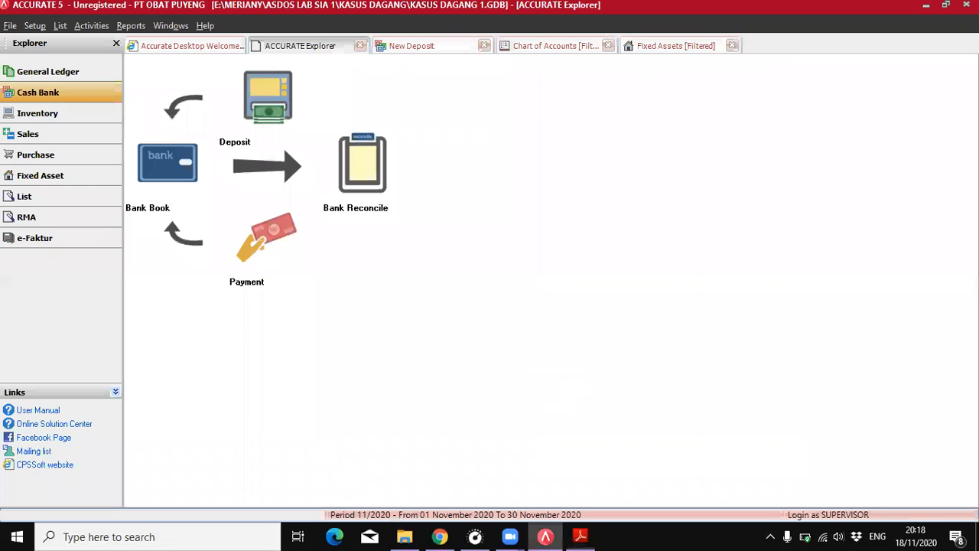
{"action": "left_click", "coordinate": [60, 26]}
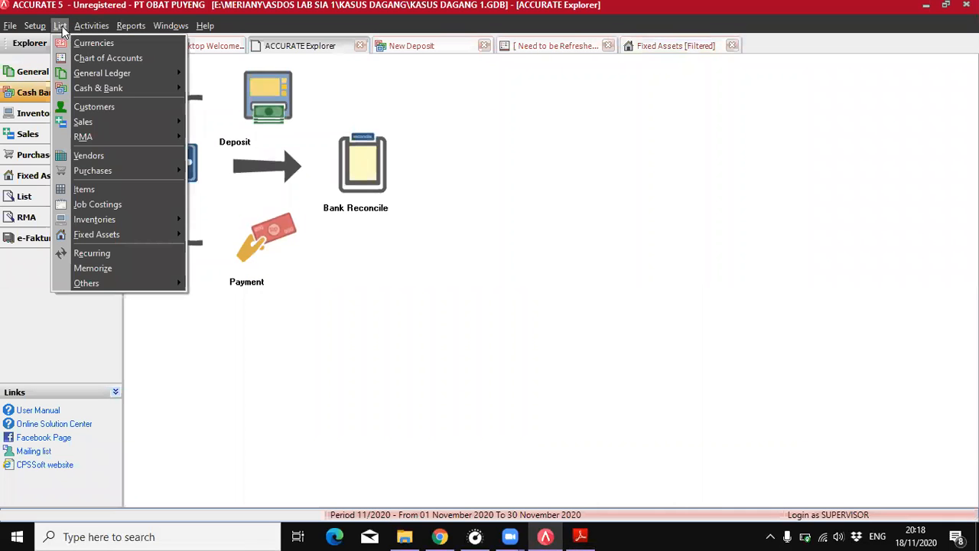
{"action": "mouse_move", "coordinate": [100, 74]}
{"action": "left_click", "coordinate": [213, 78]}
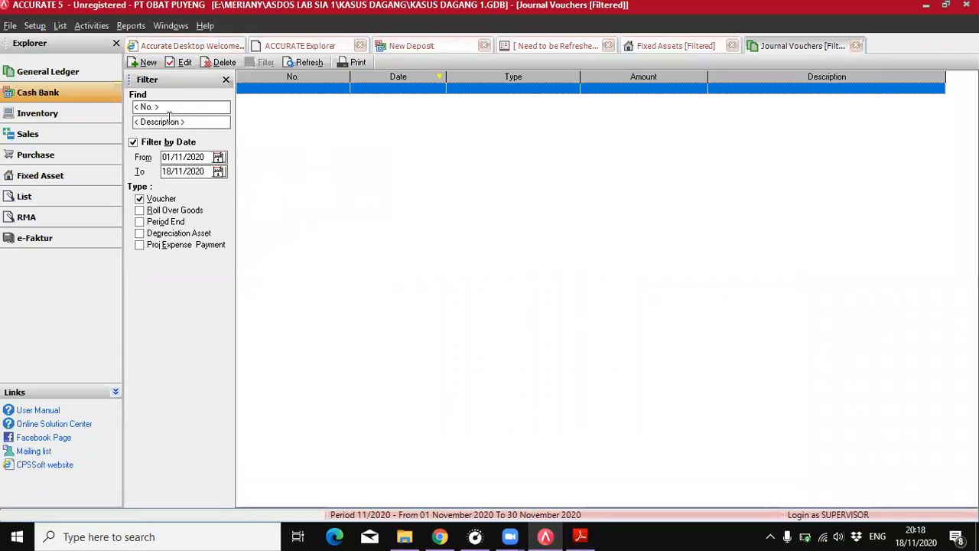
{"action": "left_click", "coordinate": [143, 145]}
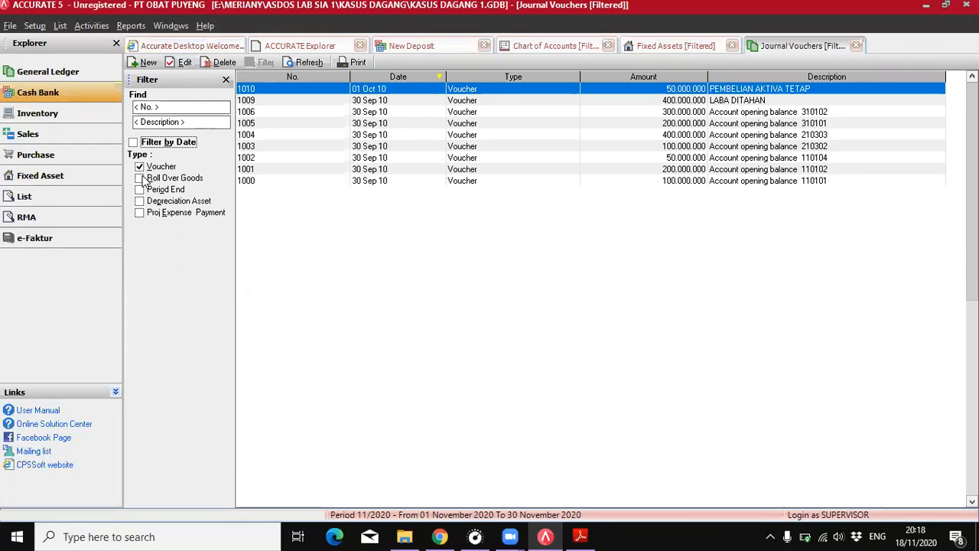
{"action": "left_click", "coordinate": [139, 189]}
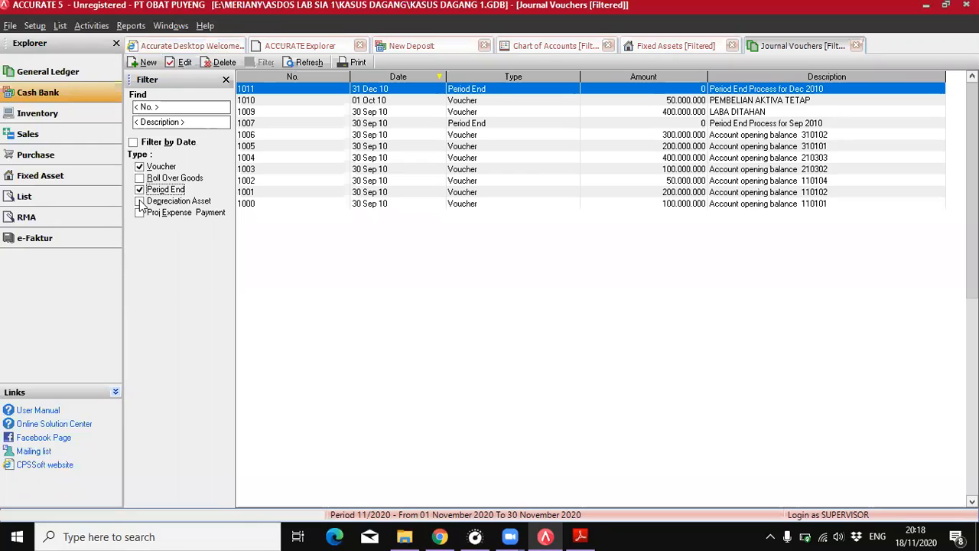
{"action": "left_click", "coordinate": [139, 200]}
{"action": "left_click", "coordinate": [139, 166]}
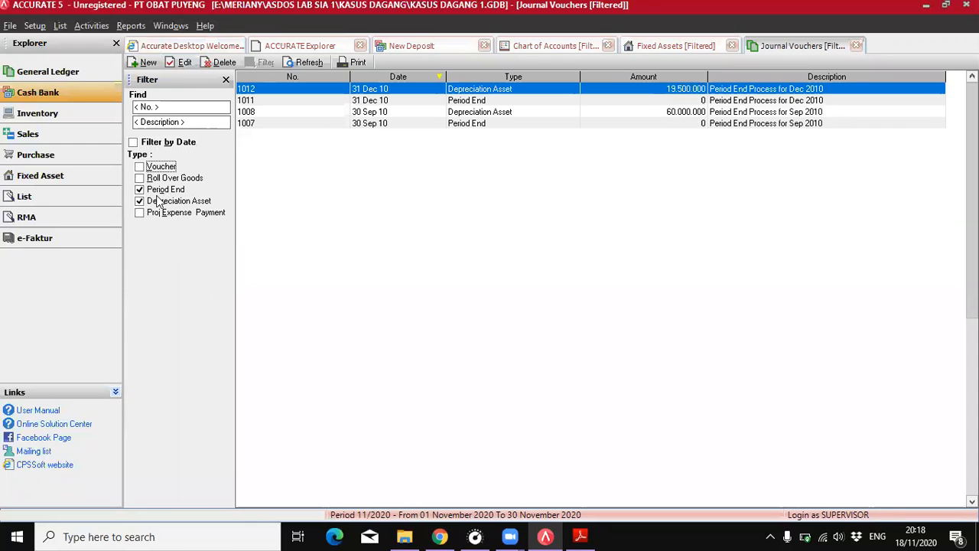
- Examine the period end and depreciation entries against the PDF module's deletion steps, and dismiss the low battery notice
{"action": "left_click", "coordinate": [498, 101]}
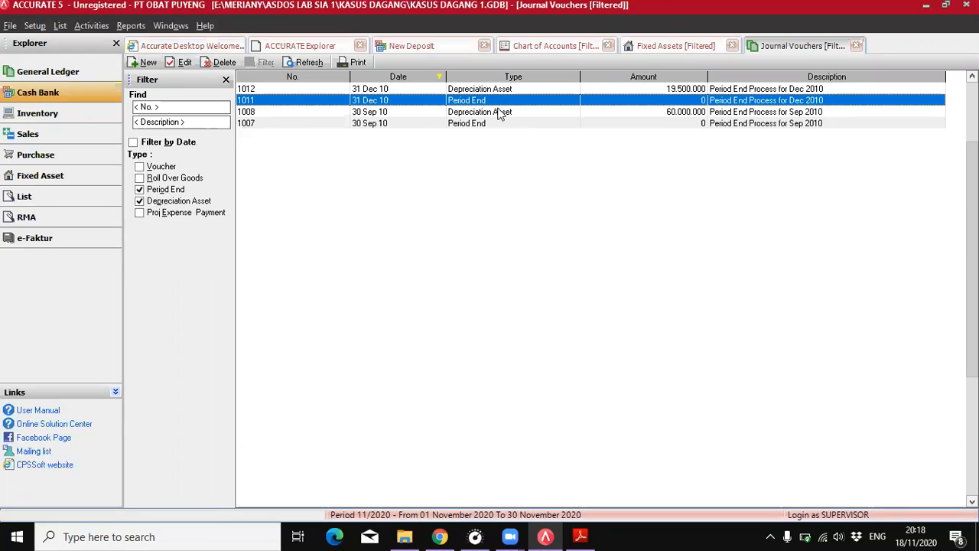
{"action": "left_click", "coordinate": [501, 115]}
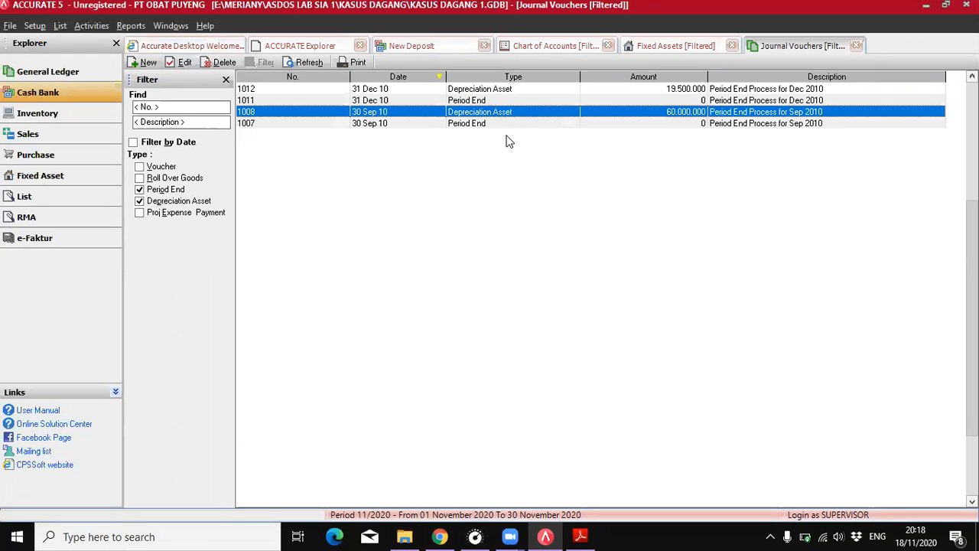
{"action": "left_click", "coordinate": [582, 535]}
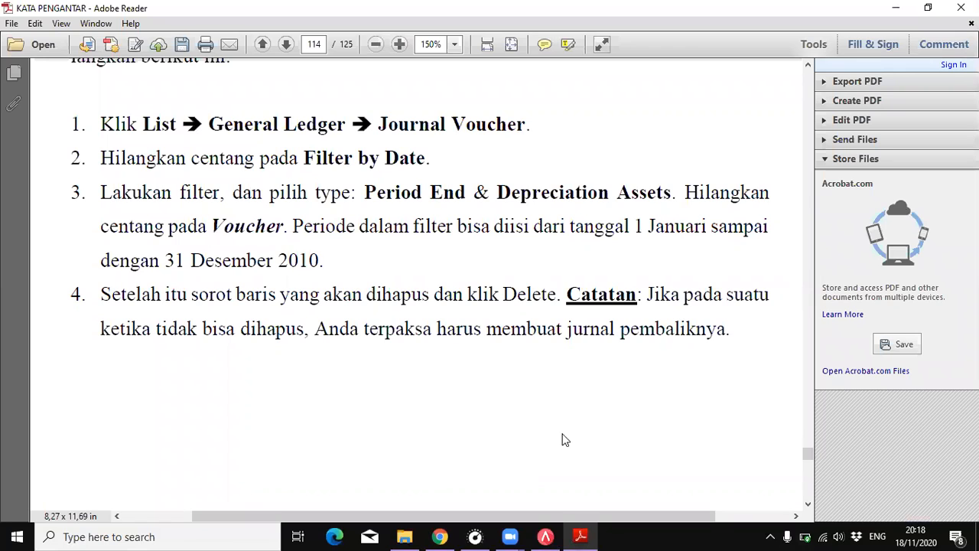
{"action": "left_click", "coordinate": [557, 535]}
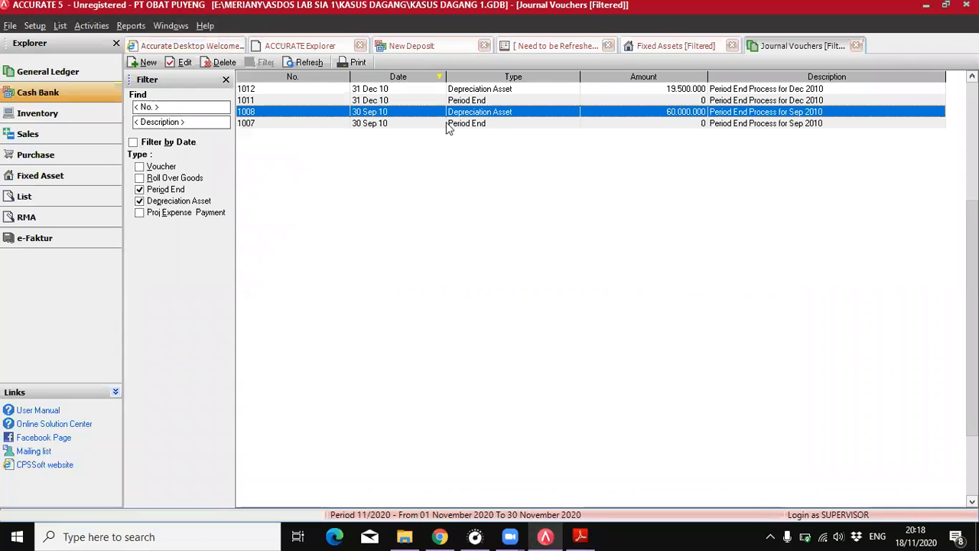
{"action": "right_click", "coordinate": [428, 115]}
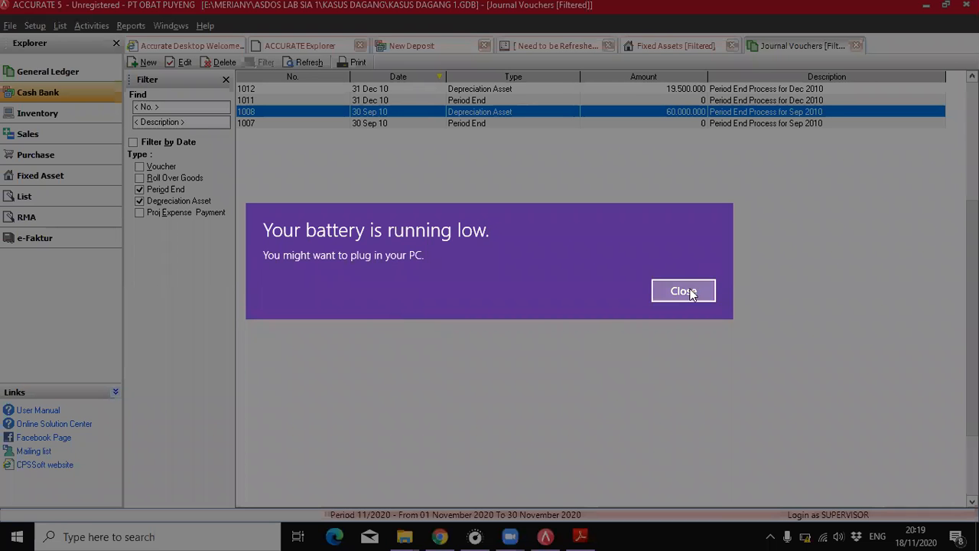
{"action": "left_click", "coordinate": [691, 289]}
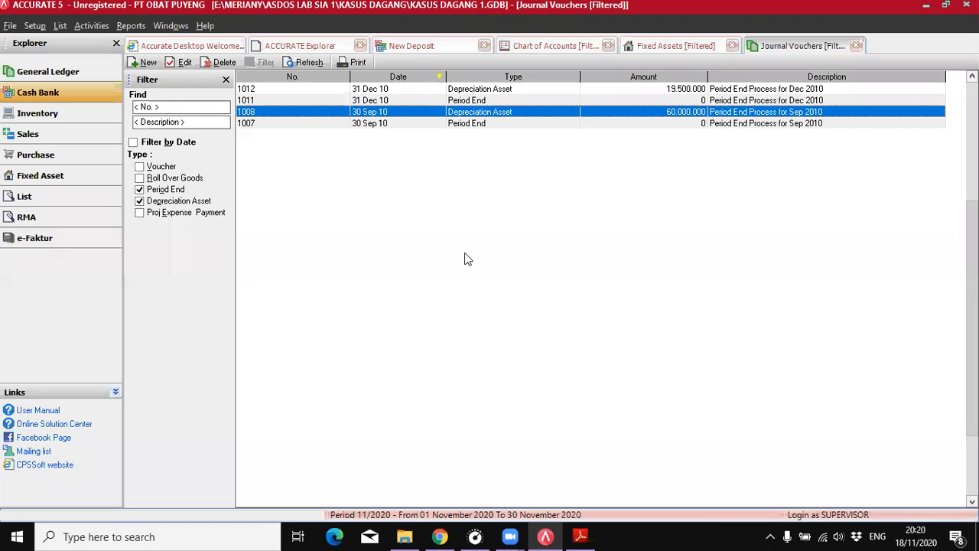
- Switch to the PDF module and read the start of BAB XV on adjusting journals and period end activity
{"action": "left_click", "coordinate": [580, 536]}
{"action": "scroll", "coordinate": [490, 359], "scroll_direction": "down", "scroll_amount": 10}
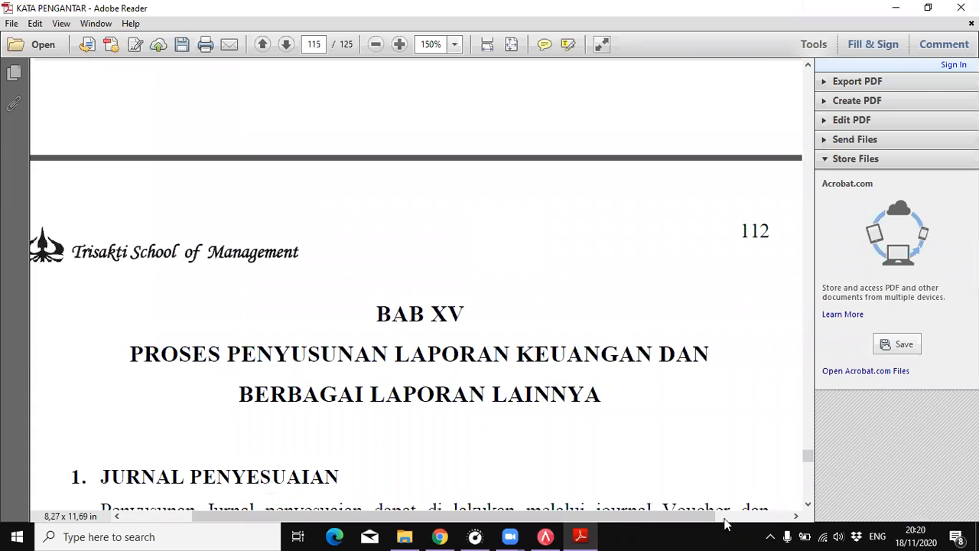
{"action": "scroll", "coordinate": [532, 176], "scroll_direction": "down", "scroll_amount": 5}
{"action": "scroll", "coordinate": [533, 191], "scroll_direction": "down", "scroll_amount": 2}
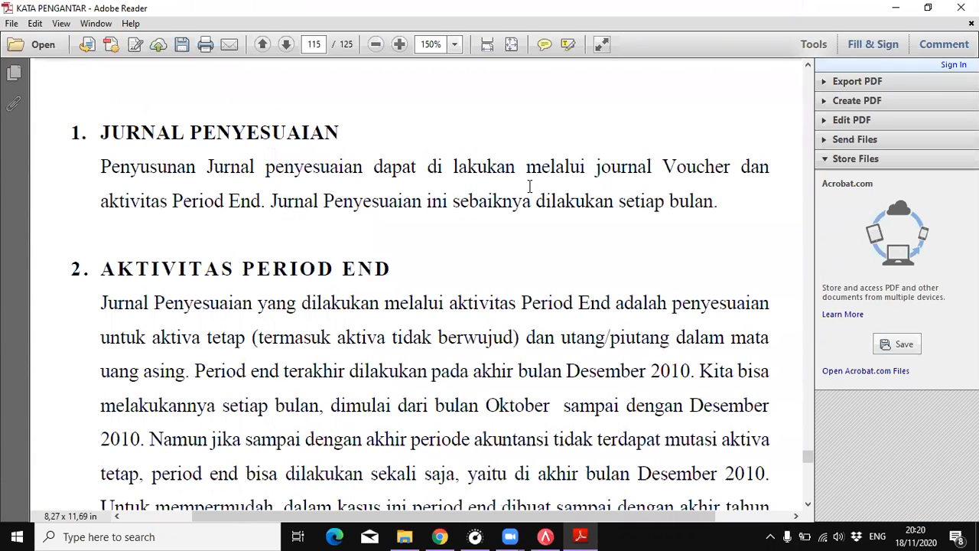
{"action": "scroll", "coordinate": [627, 430], "scroll_direction": "up", "scroll_amount": 5}
- Return to ACCURATE and open the Index to Reports
{"action": "left_click", "coordinate": [566, 501]}
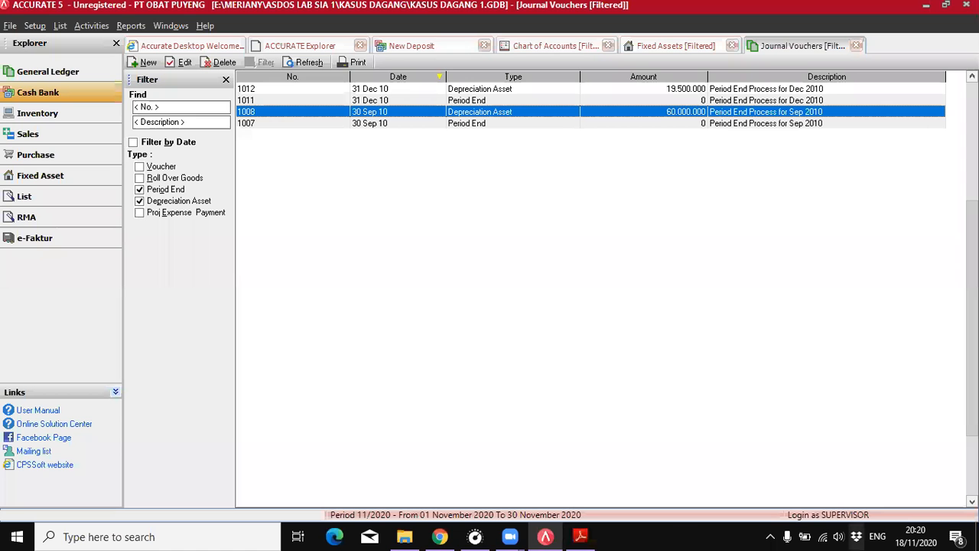
{"action": "left_click", "coordinate": [132, 26]}
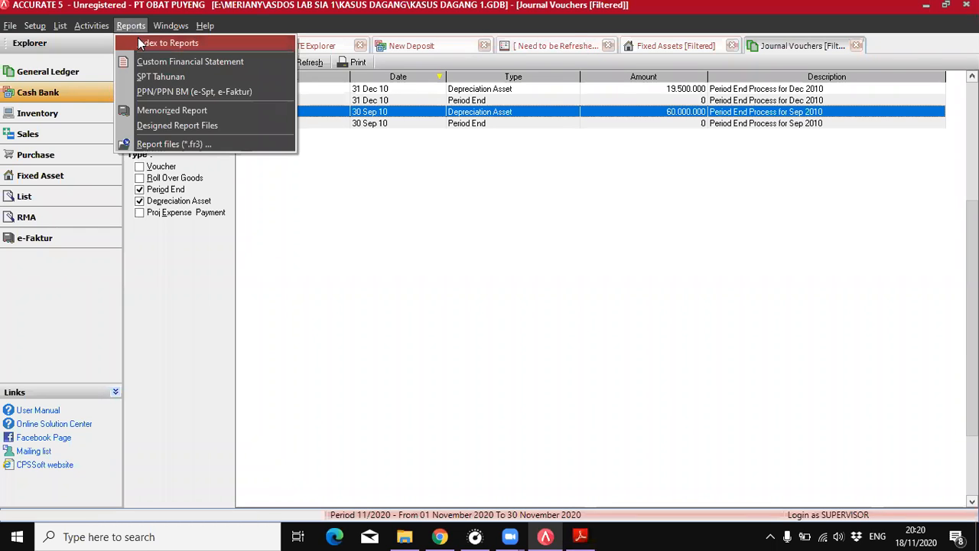
{"action": "left_click", "coordinate": [142, 43]}
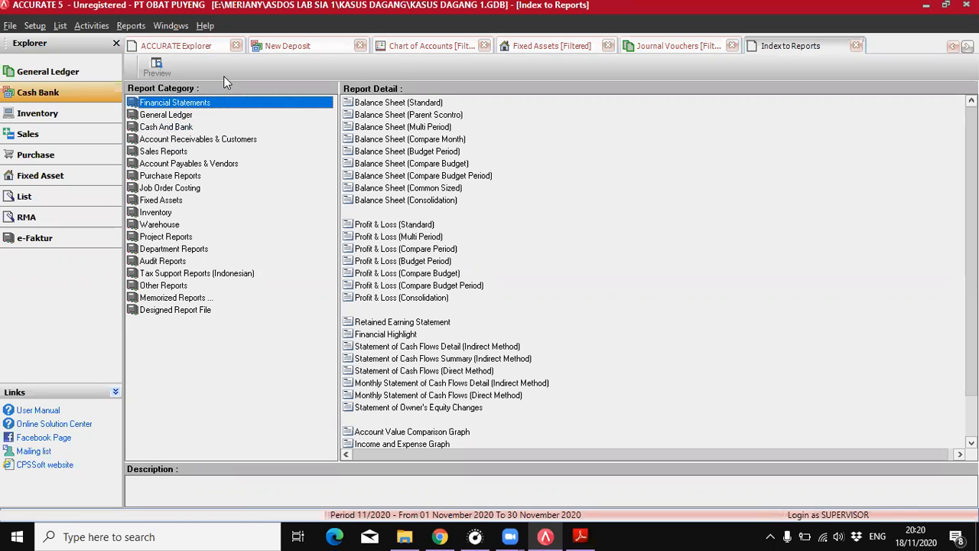
- Generate the Balance Sheet (Standard) as of 31/12/2010 and review it from assets through liabilities and equities
{"action": "left_click", "coordinate": [403, 106]}
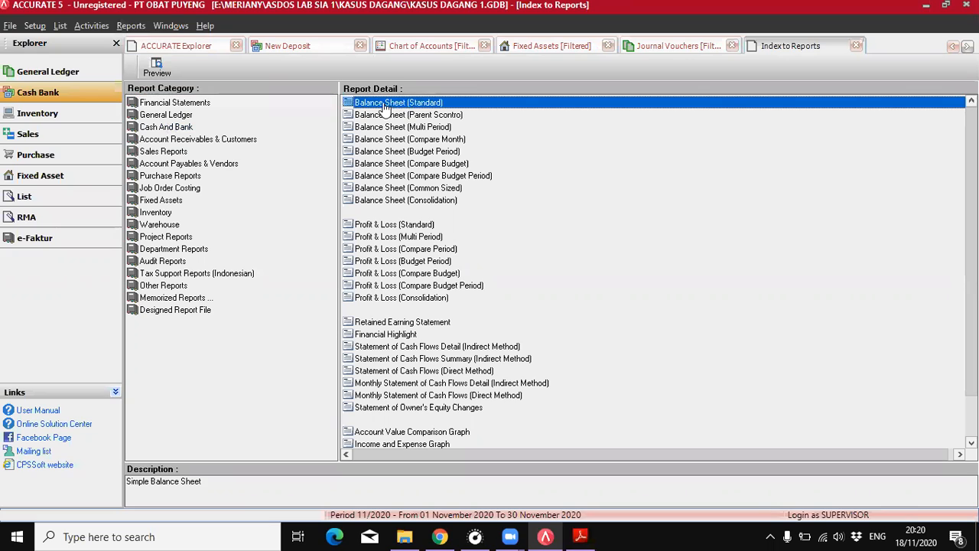
{"action": "double_click", "coordinate": [413, 103]}
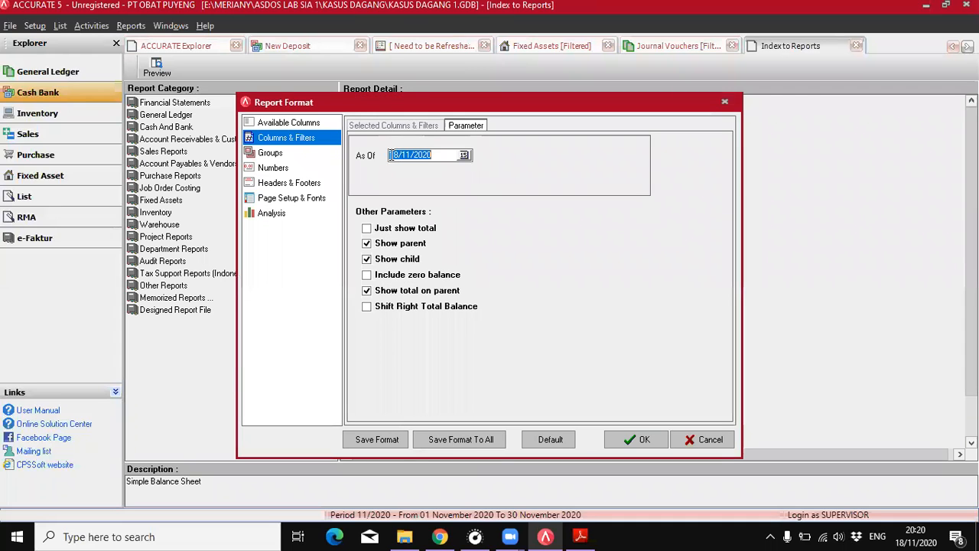
{"action": "type", "text": "31/12/2010"}
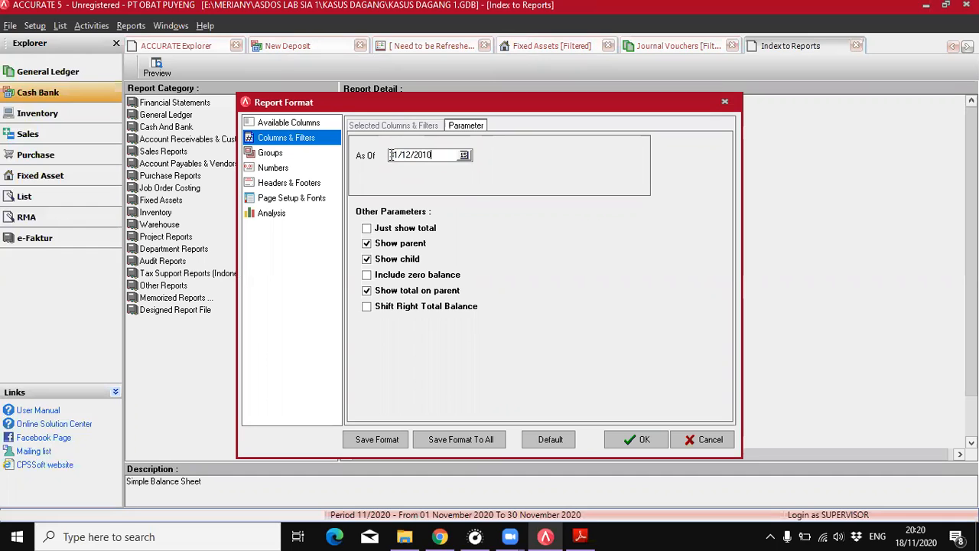
{"action": "left_click", "coordinate": [621, 440]}
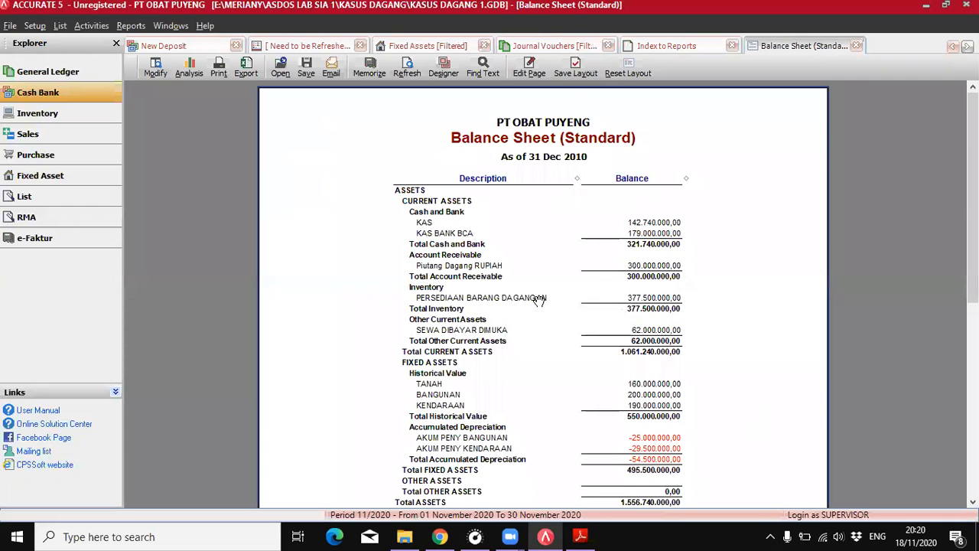
{"action": "scroll", "coordinate": [539, 302], "scroll_direction": "down", "scroll_amount": 10}
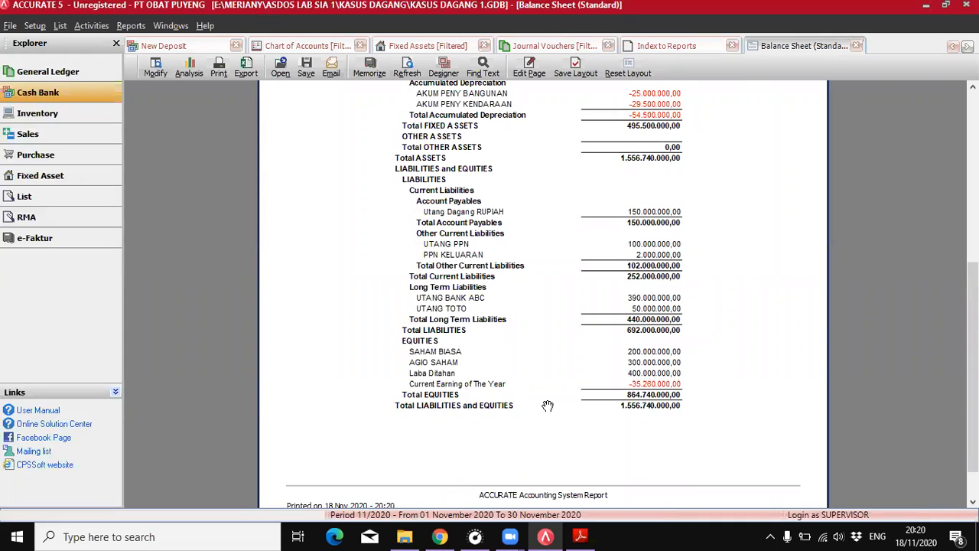
{"action": "scroll", "coordinate": [548, 406], "scroll_direction": "up", "scroll_amount": 9}
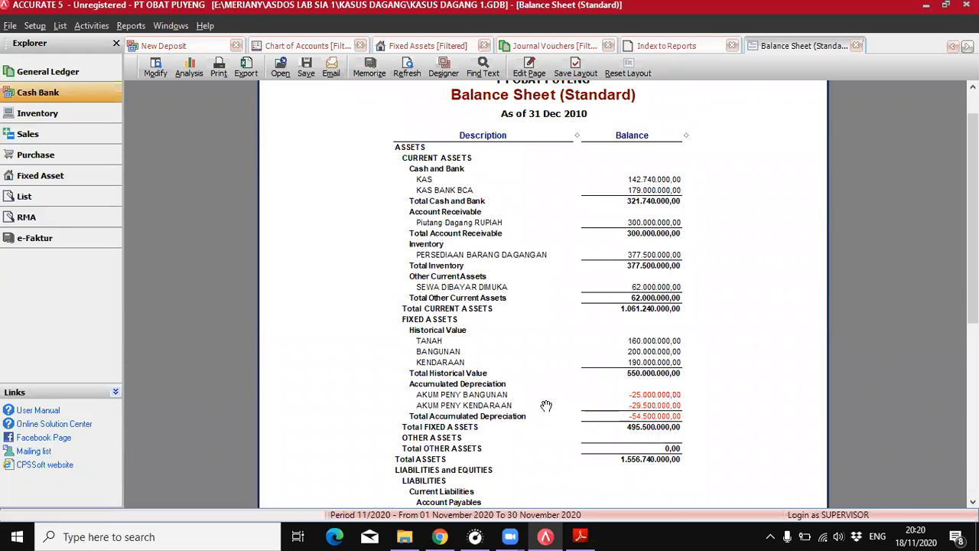
{"action": "scroll", "coordinate": [546, 405], "scroll_direction": "up", "scroll_amount": 2}
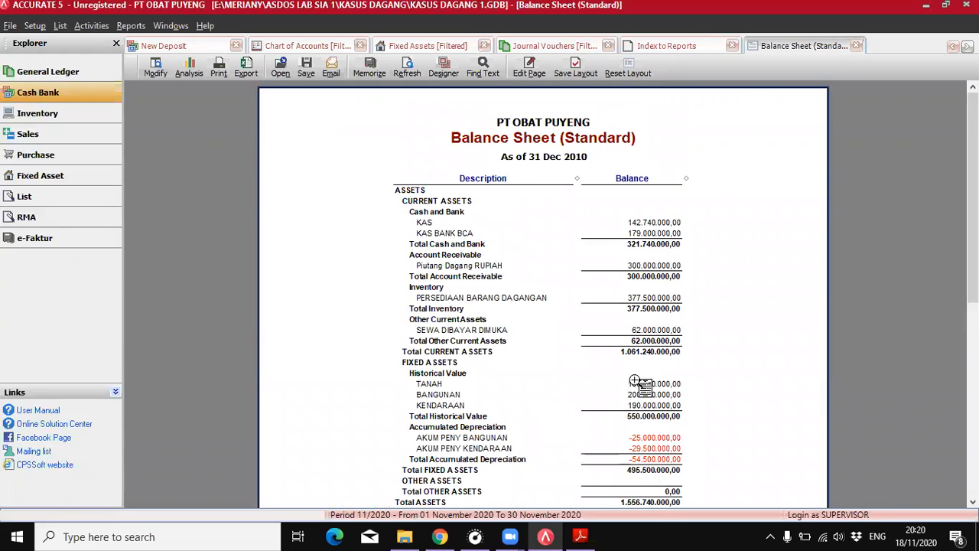
- Generate the Profit & Loss (Standard) report from the report index for 01/10/2010 to 31/12/2010
{"action": "left_click", "coordinate": [662, 42]}
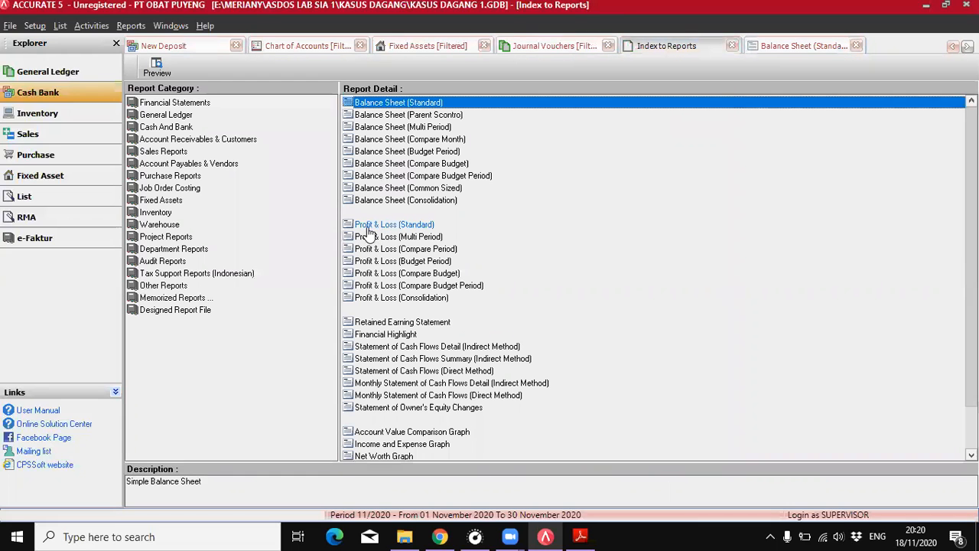
{"action": "left_click", "coordinate": [368, 226]}
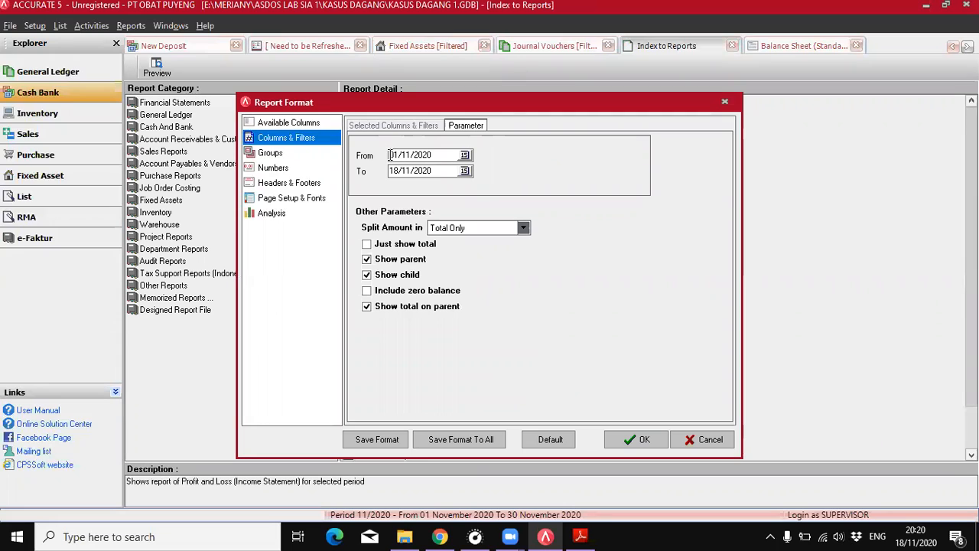
{"action": "double_click", "coordinate": [392, 156]}
{"action": "type", "text": "01/10/2010"}
{"action": "double_click", "coordinate": [392, 172]}
{"action": "type", "text": "31/12/2010"}
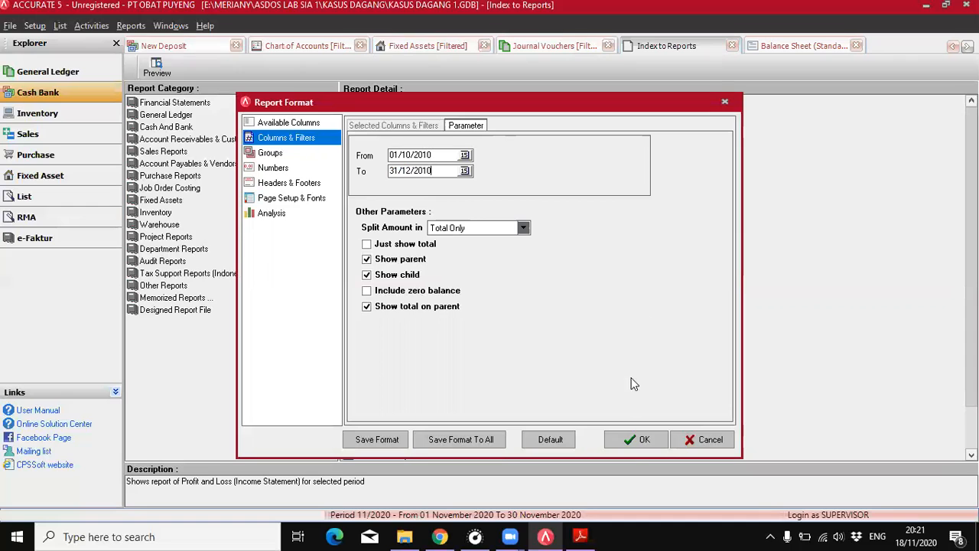
{"action": "left_click", "coordinate": [637, 440]}
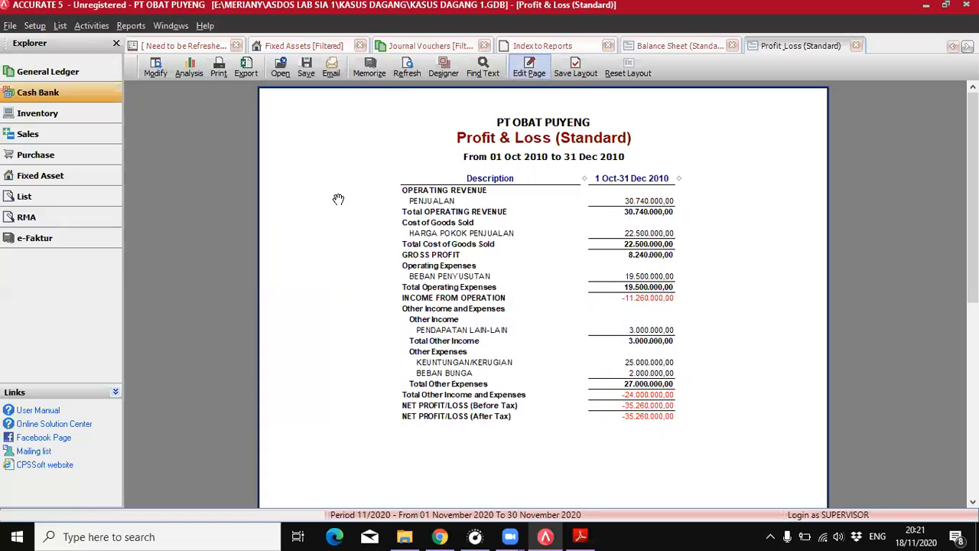
- Generate the Retained Earning Statement from the report index for the year 2010
{"action": "left_click", "coordinate": [536, 47]}
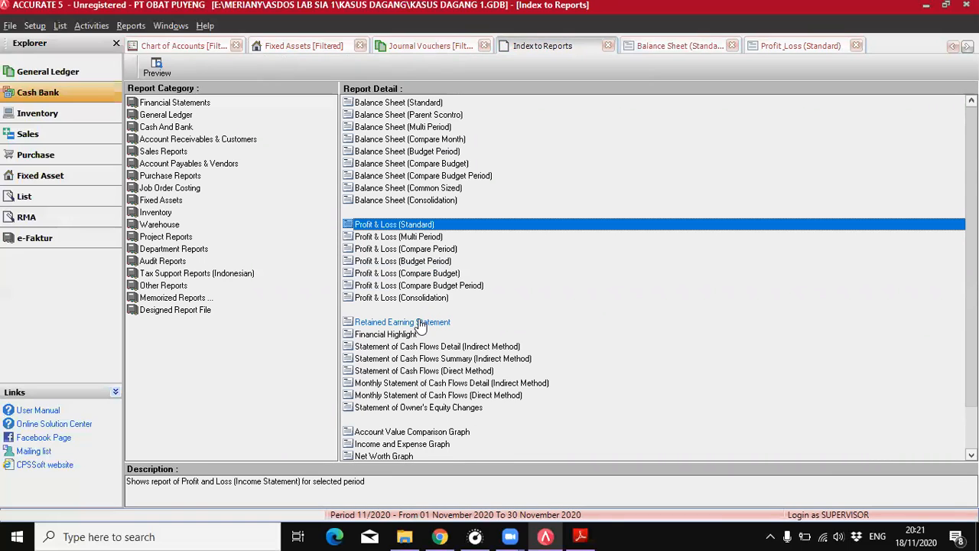
{"action": "double_click", "coordinate": [421, 324]}
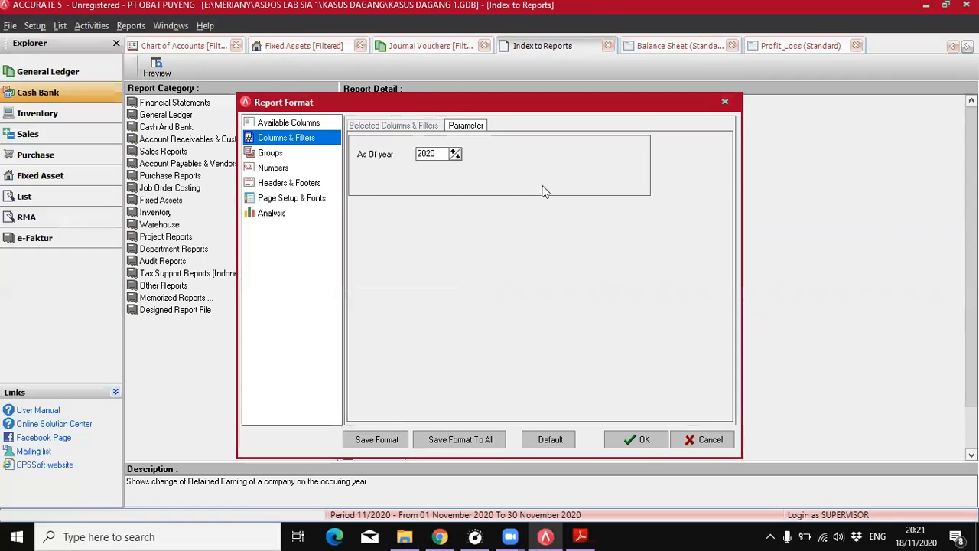
{"action": "left_click", "coordinate": [421, 153]}
{"action": "type", "text": "2010"}
{"action": "left_click", "coordinate": [641, 435]}
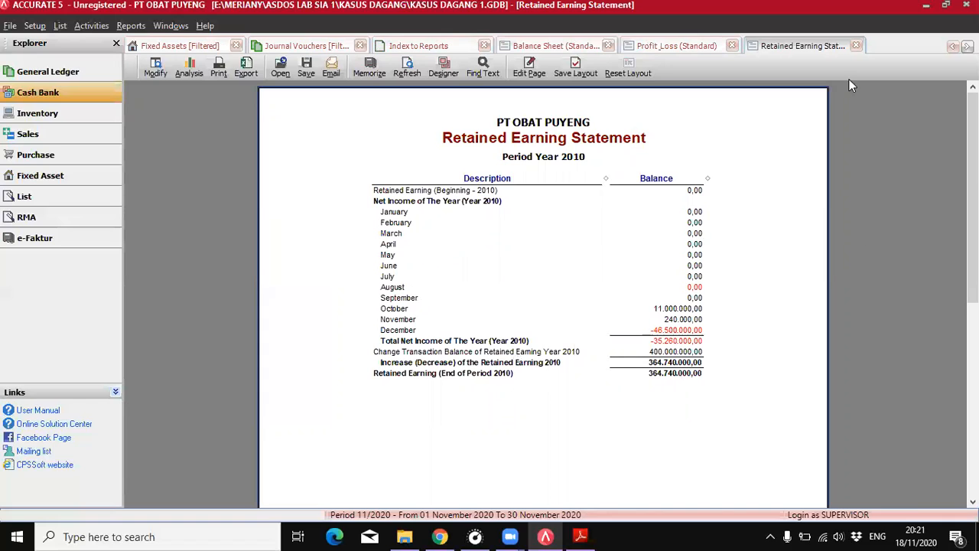
- Close the three generated reports, the Journal Vouchers, Fixed Assets and Chart of Accounts lists, and the report index
{"action": "left_click", "coordinate": [857, 47]}
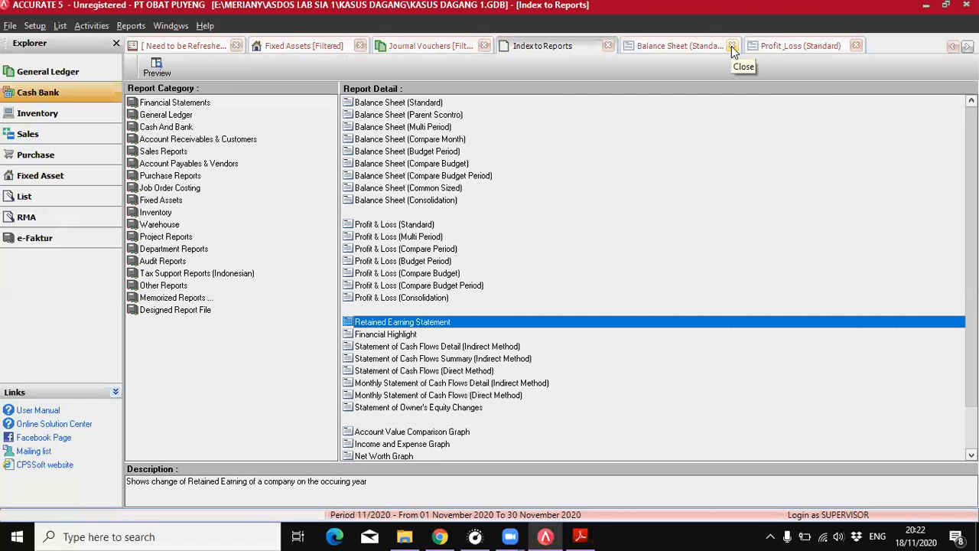
{"action": "left_click", "coordinate": [732, 47]}
{"action": "left_click", "coordinate": [732, 47]}
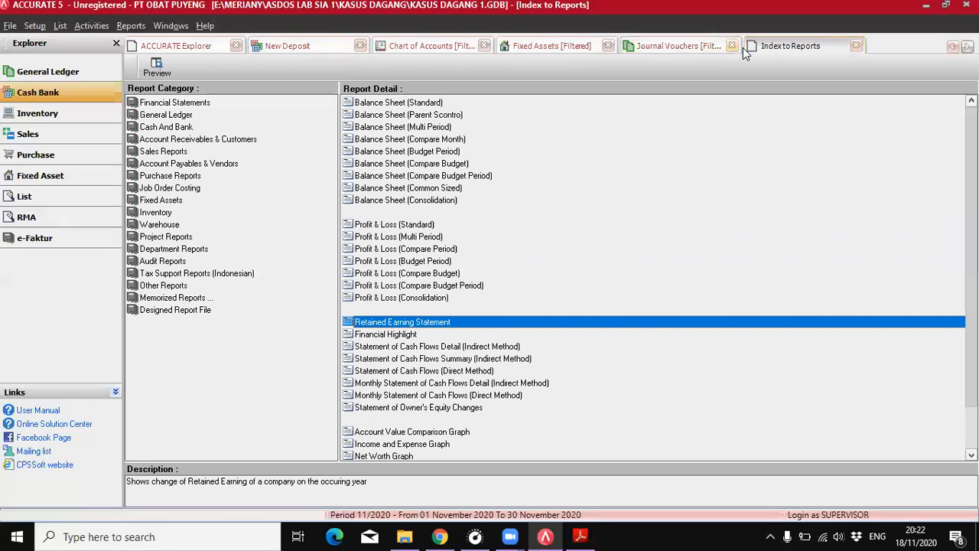
{"action": "left_click", "coordinate": [732, 47]}
{"action": "left_click", "coordinate": [732, 46]}
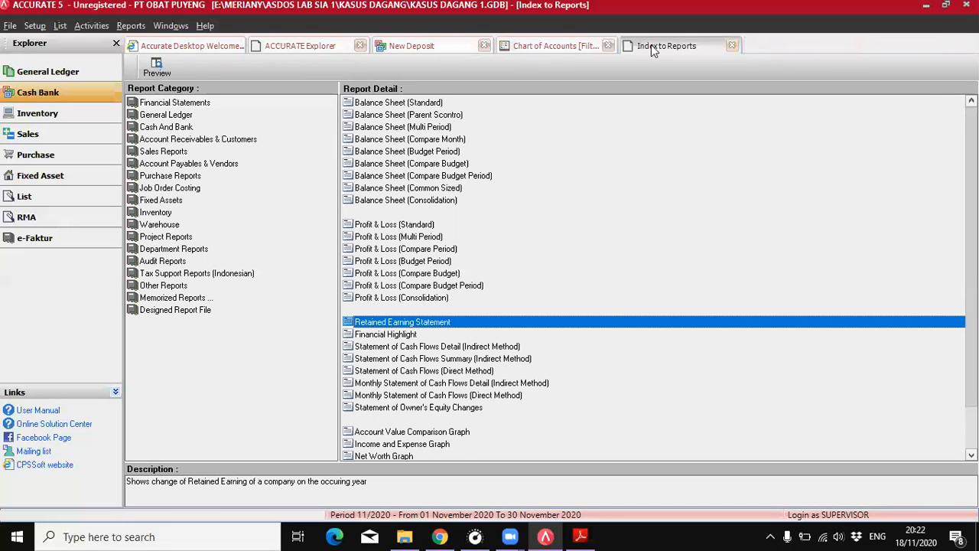
{"action": "left_click", "coordinate": [608, 46]}
{"action": "left_click", "coordinate": [608, 46]}
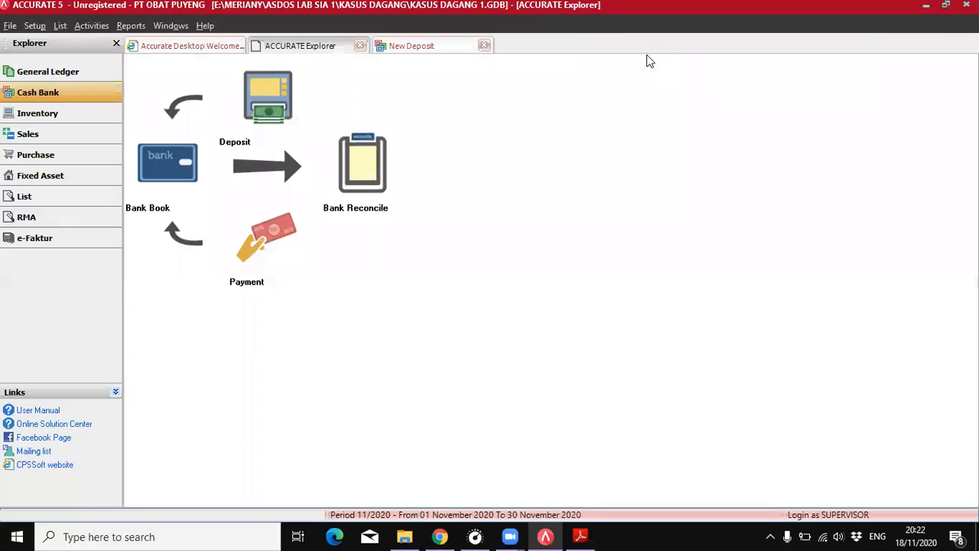